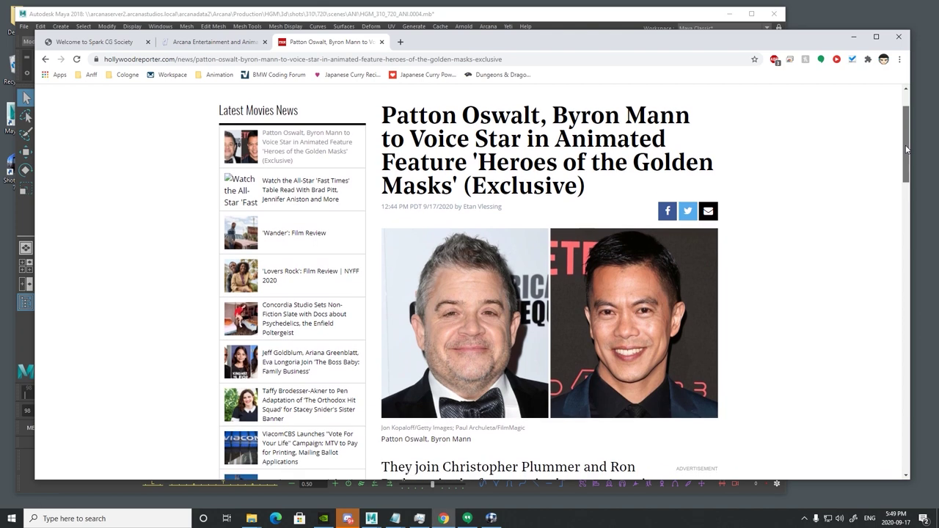
Read the article about the voice cast of Heroes of the Golden Masks
drag(907, 134, 906, 158)
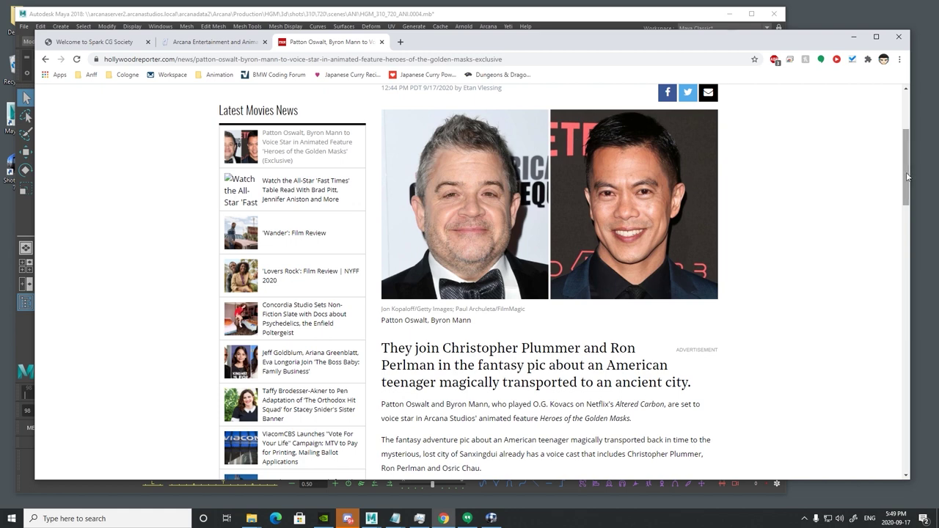
drag(906, 173, 906, 144)
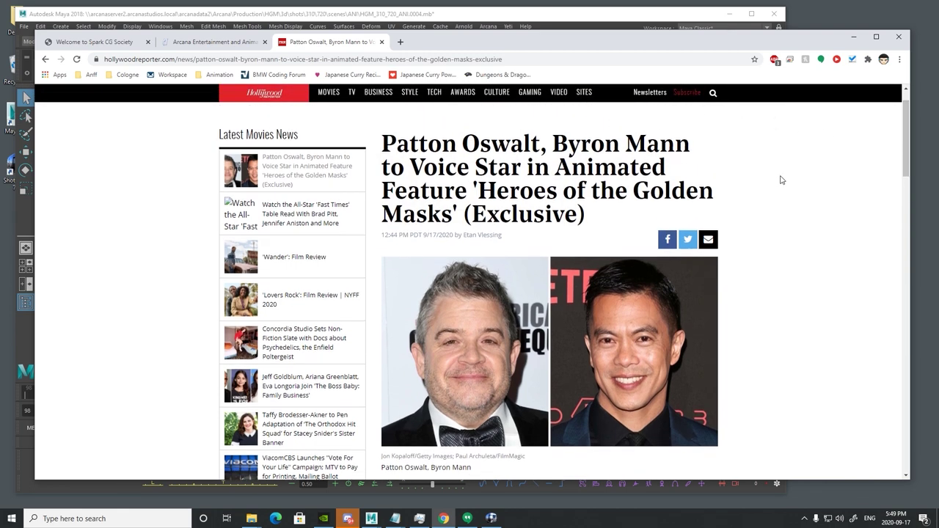
drag(909, 147, 908, 188)
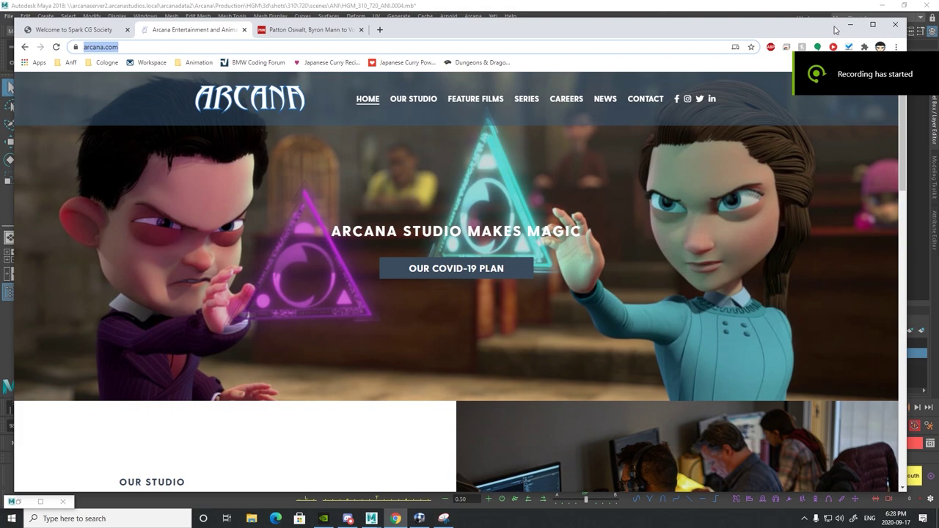
Switch to the Maya scene and inspect the fight pose, selecting Li's NeckHead control and then the soldier's
click(460, 9)
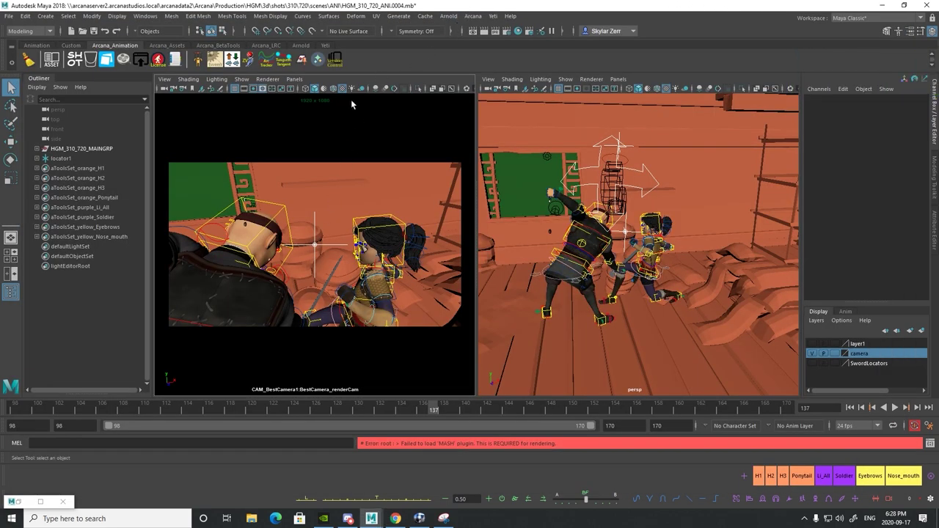
click(402, 229)
key(e)
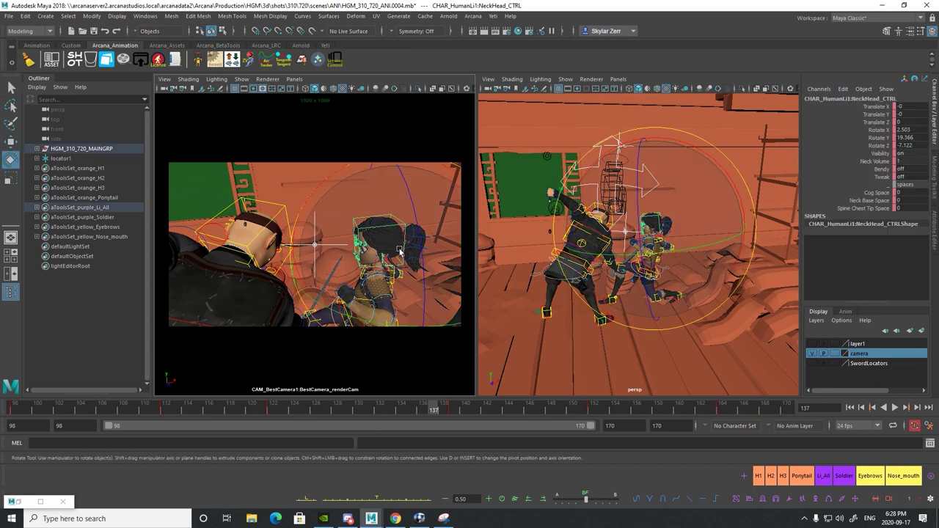
key(q)
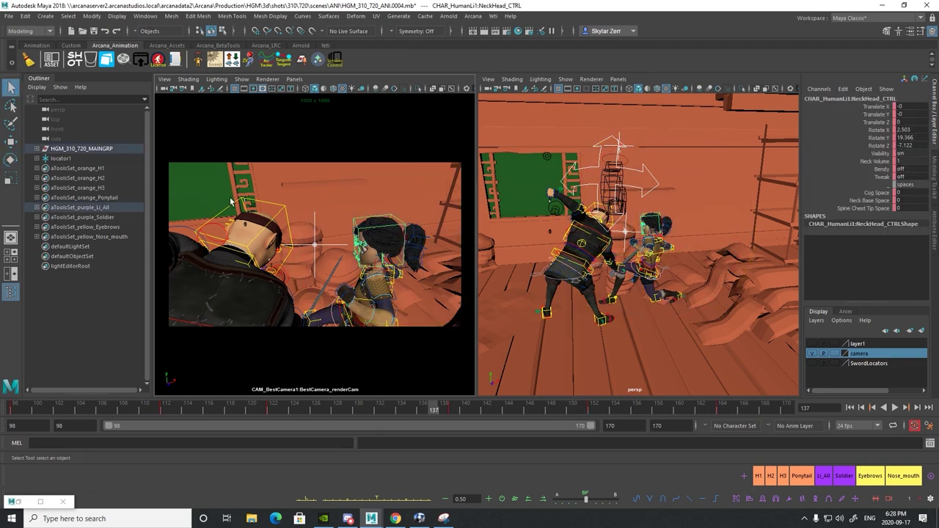
click(266, 233)
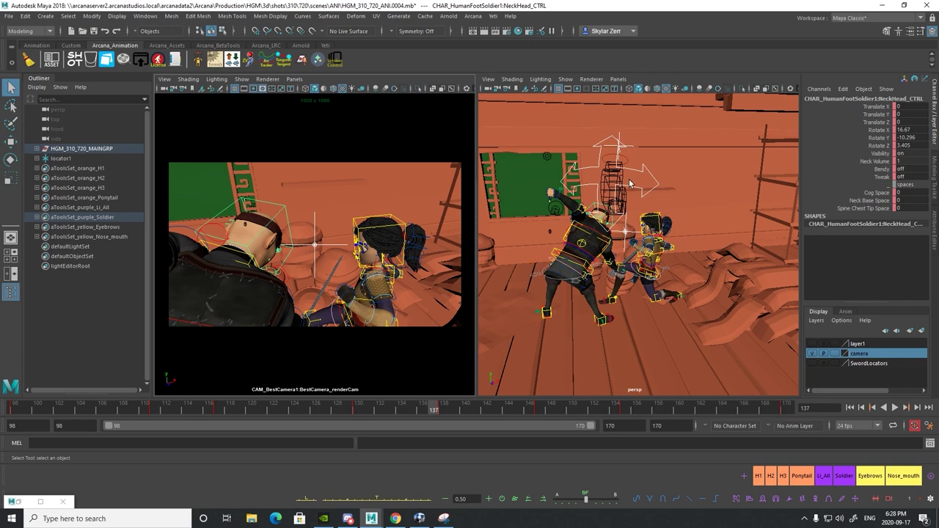
alt+drag(616, 170, 704, 175)
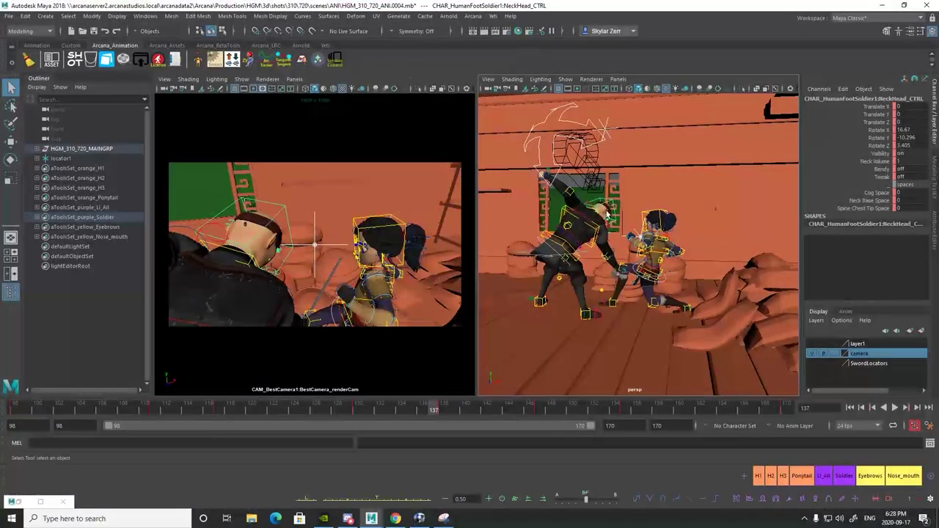
alt+drag(573, 286, 694, 258)
scroll(602, 267, up, 3)
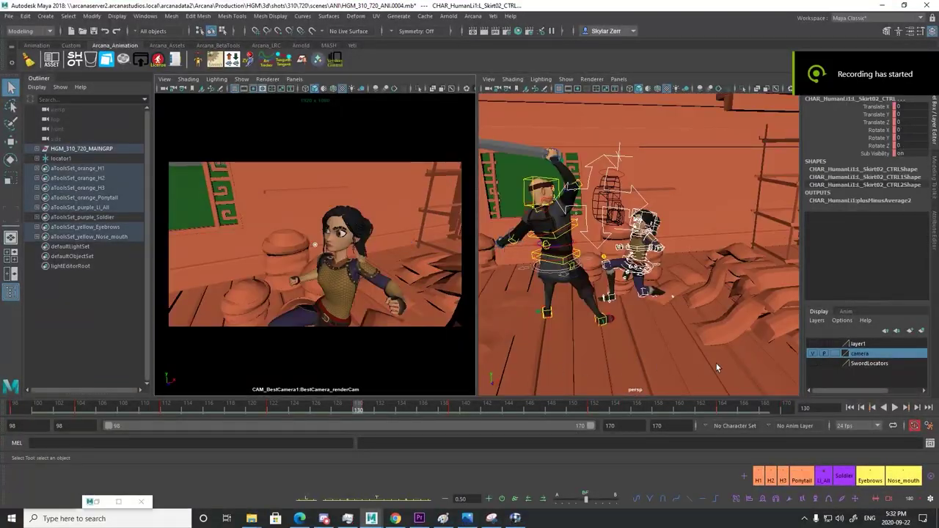
Play the shot several times to review the acting of both characters
click(895, 409)
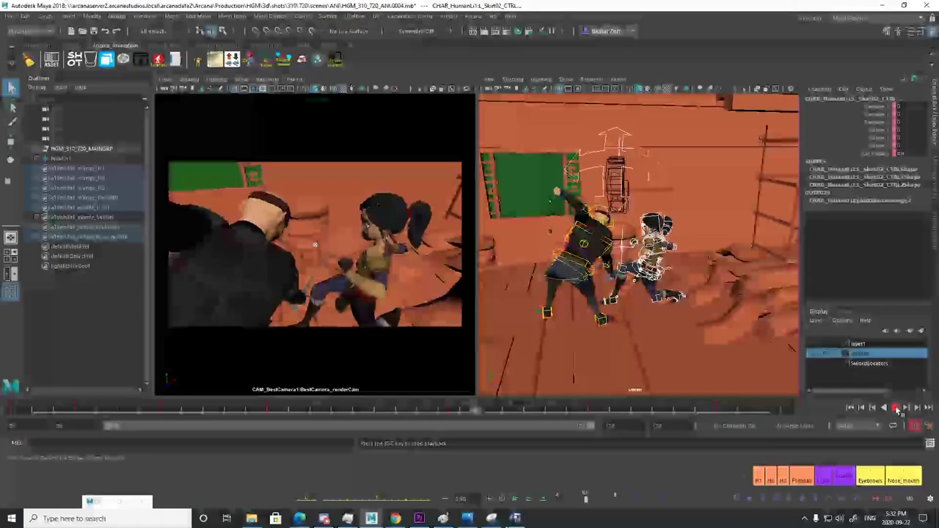
key(Escape)
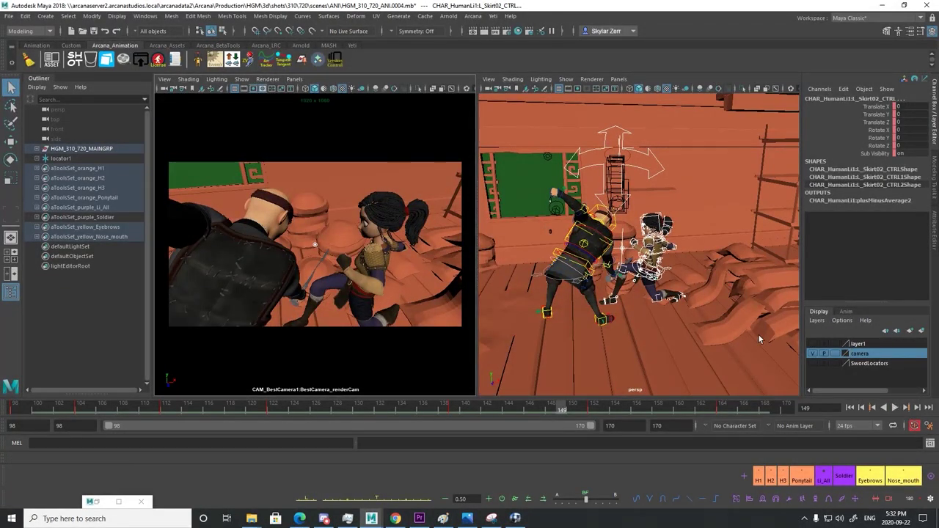
key(alt+v)
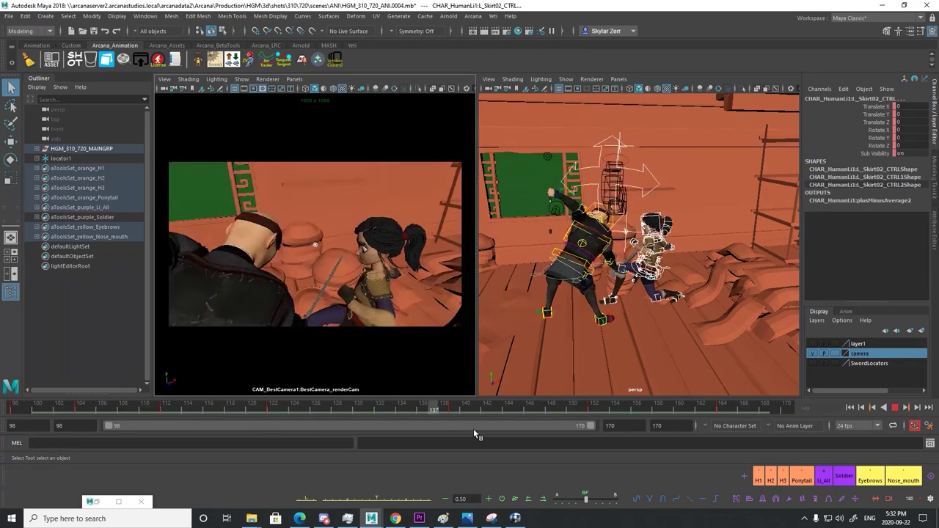
click(895, 407)
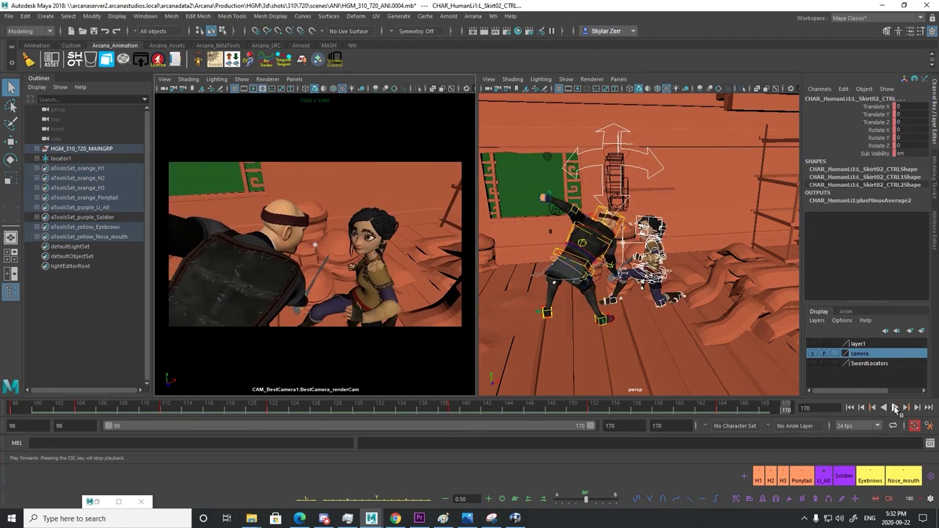
click(895, 407)
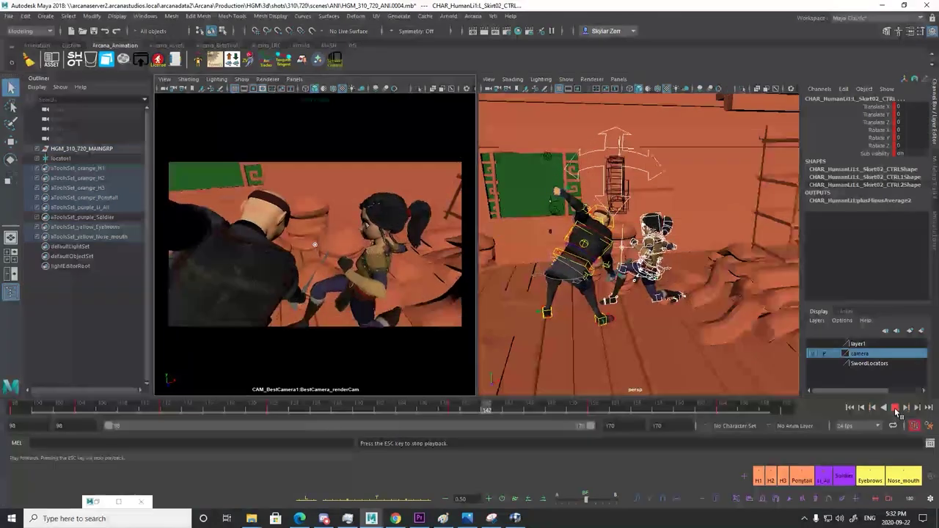
click(895, 407)
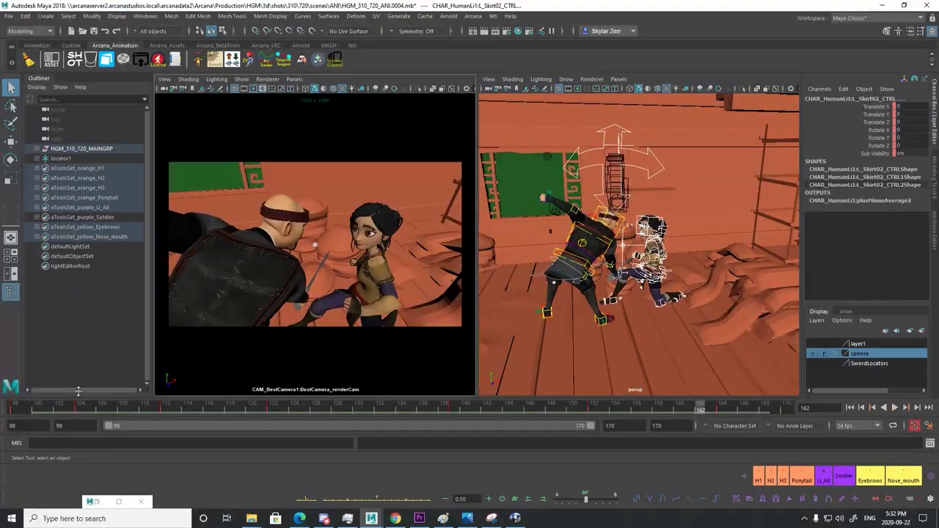
Scrub the shot across the timeline and replay it to study the key poses up to frame 169
drag(70, 410, 906, 391)
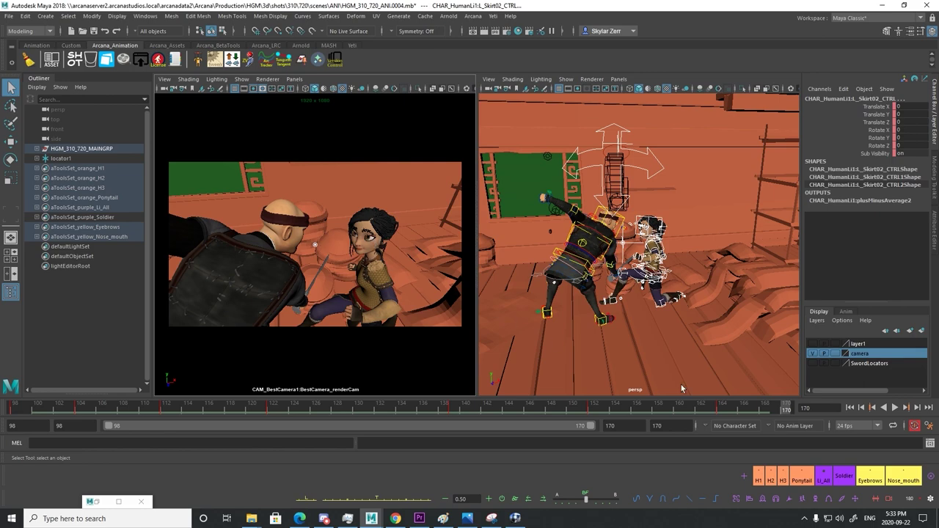
drag(726, 410, 626, 408)
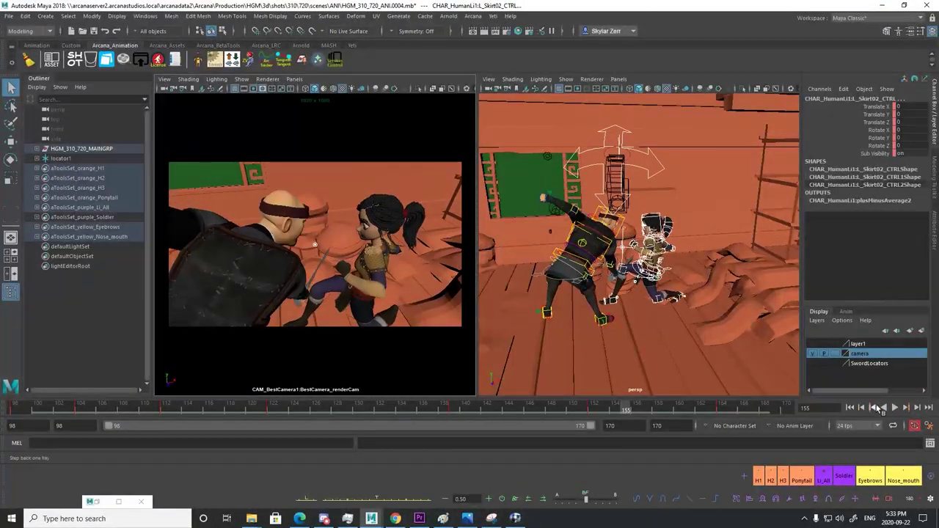
click(894, 407)
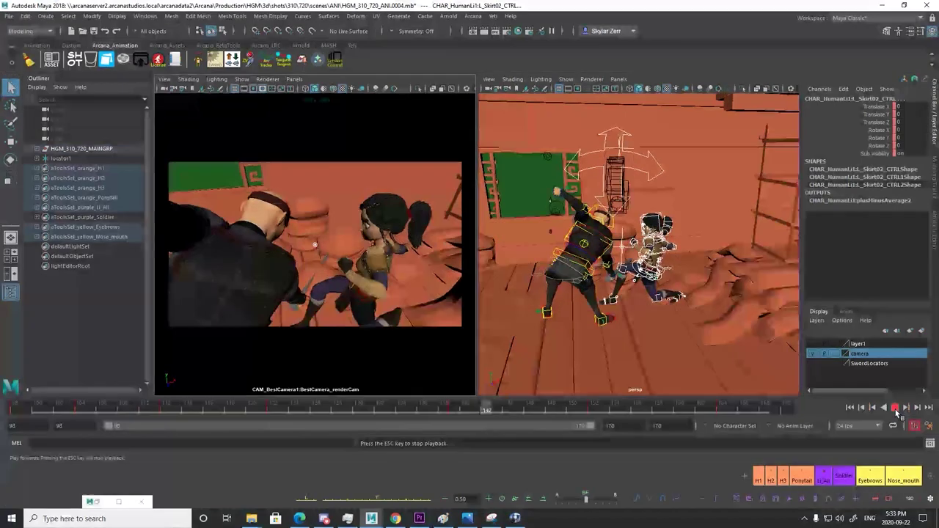
click(895, 407)
click(850, 408)
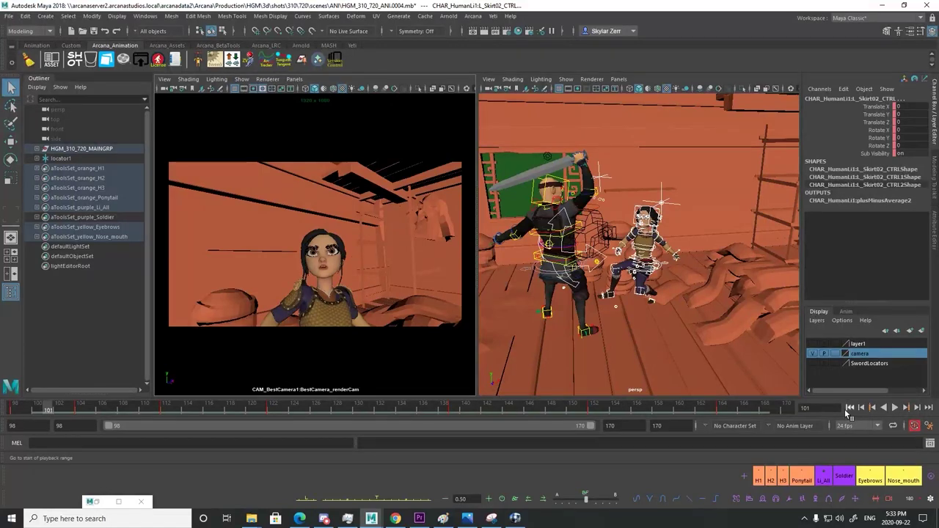
drag(752, 408, 775, 408)
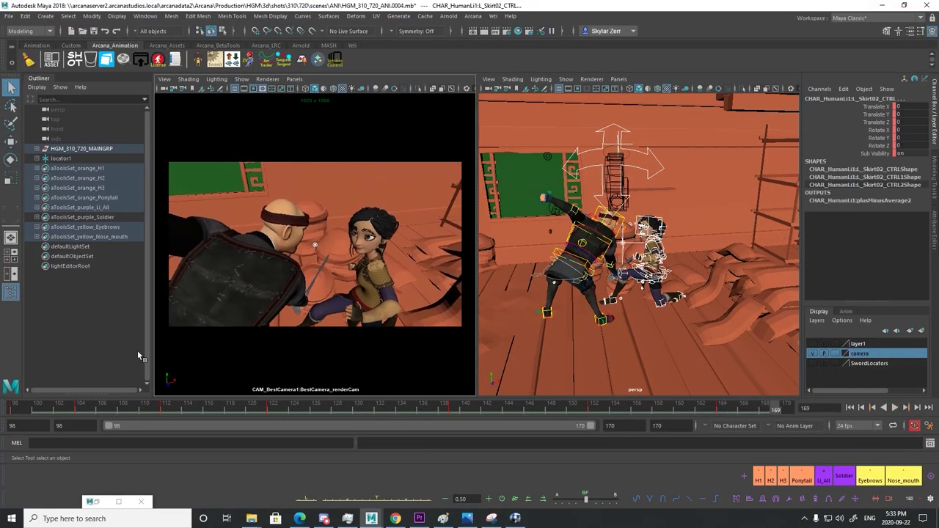
Examine Li's animation curves in the Graph Editor, then play the shot again
click(98, 503)
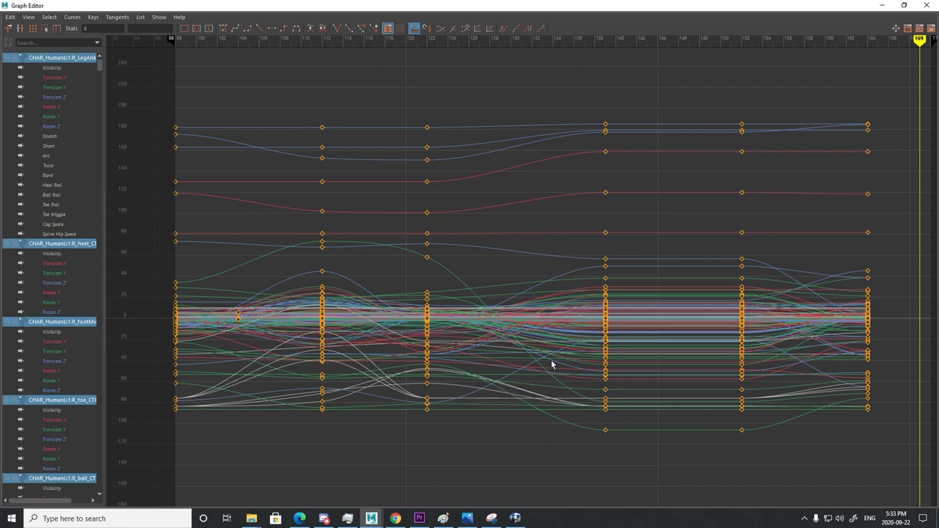
click(883, 5)
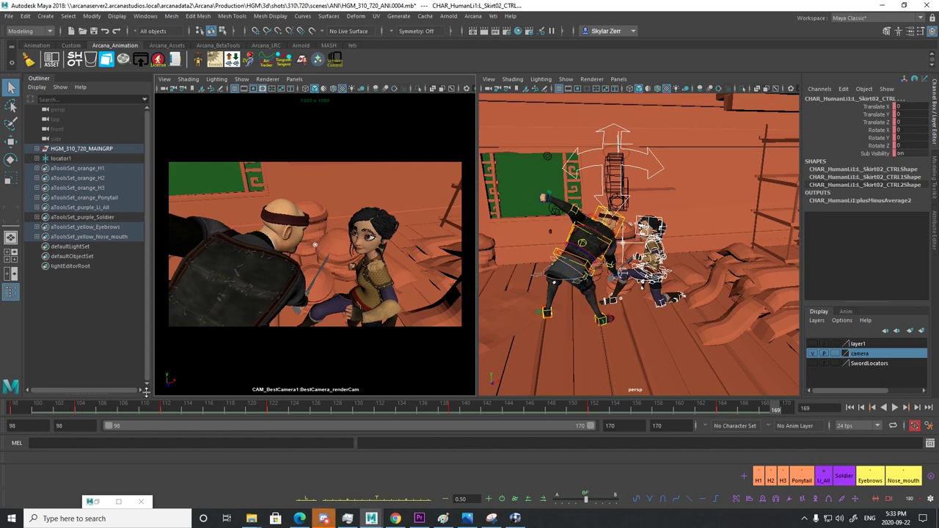
click(895, 407)
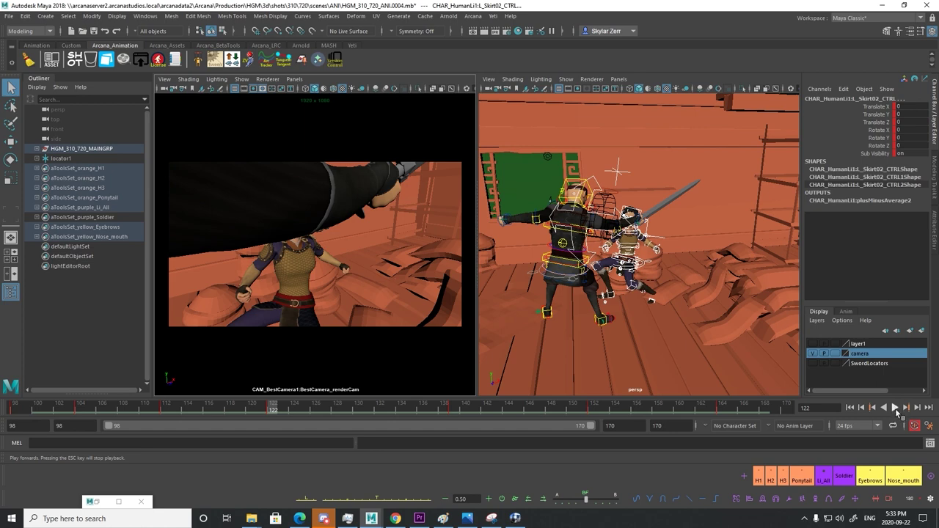
click(895, 408)
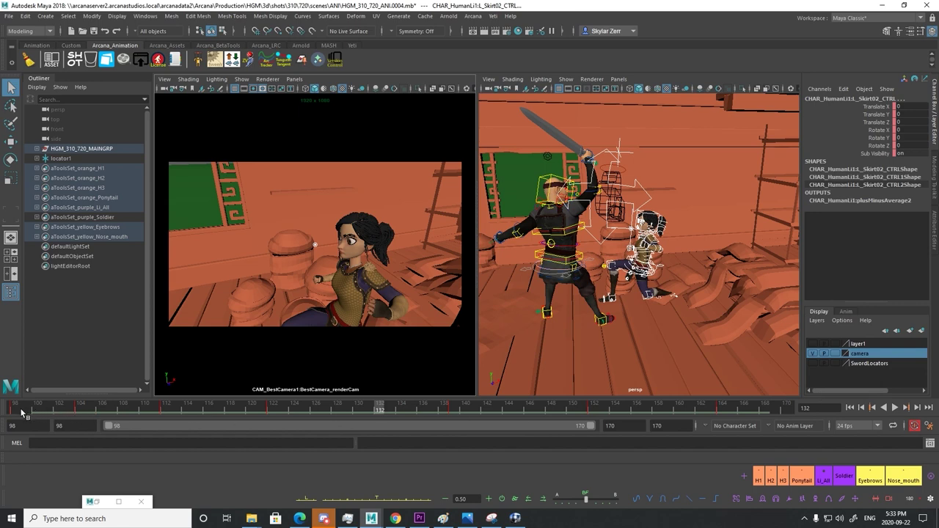
Key Li's selected controls at frame 104 to hold her opening pose, checking it from a closer view
mouse_move(20, 409)
mouse_down()
mouse_move(168, 417)
mouse_move(70, 413)
mouse_up()
alt+drag(701, 190, 572, 242)
drag(70, 413, 199, 408)
key(s)
alt+drag(639, 219, 633, 251)
drag(61, 409, 166, 411)
click(85, 412)
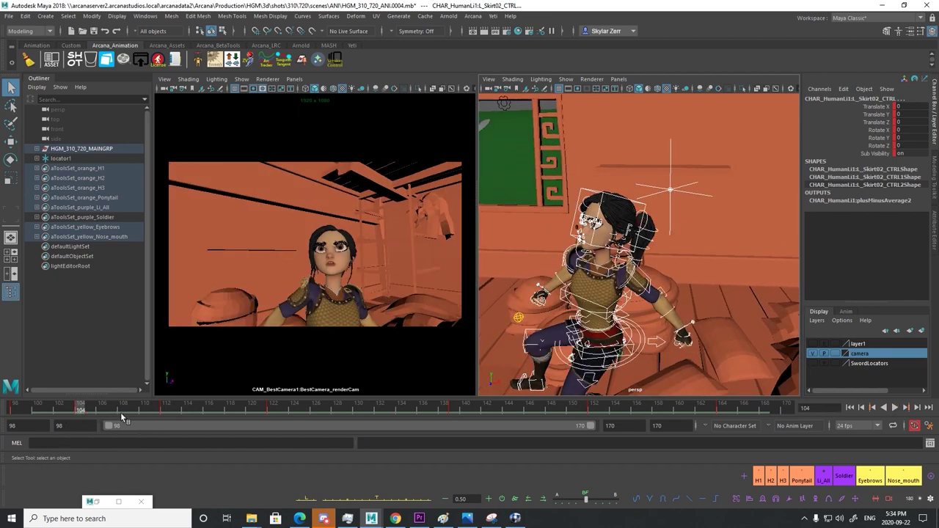
Compare Li's poses at frames 104 and 112 and review the motion between them from a higher angle
click(164, 410)
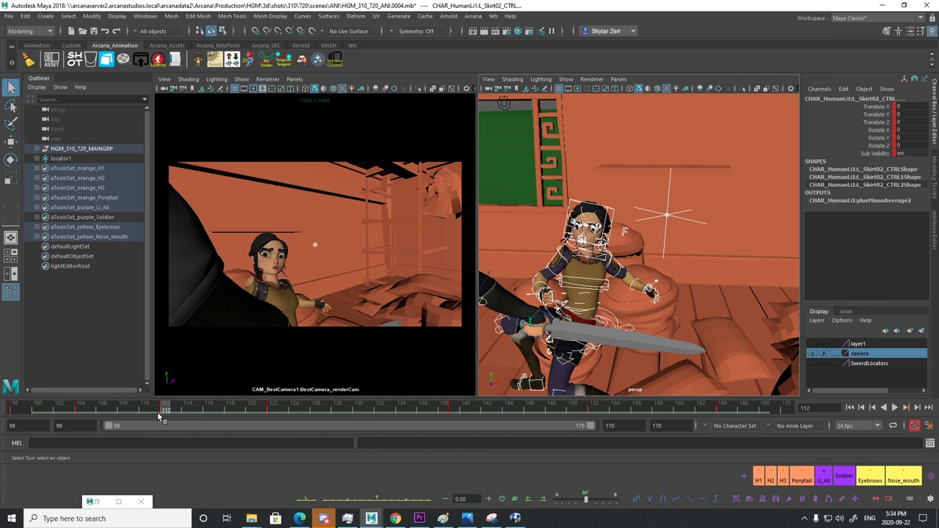
click(82, 408)
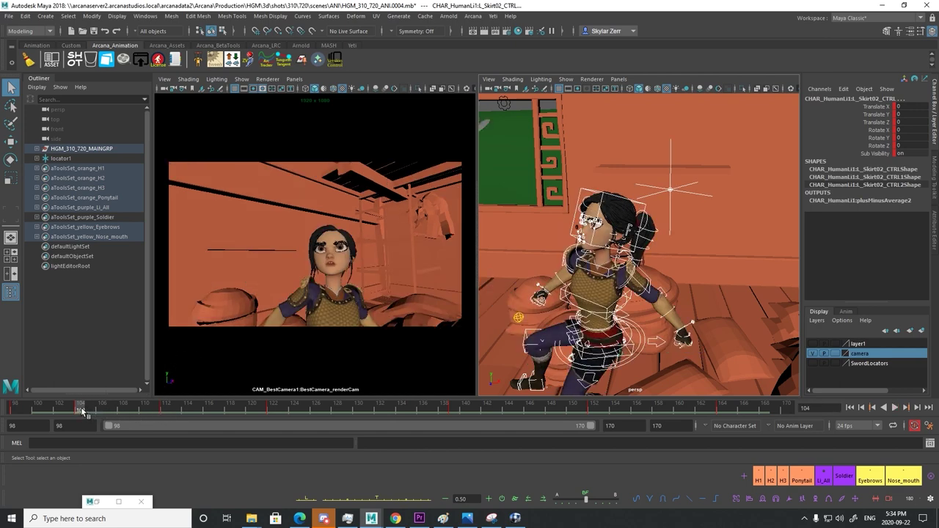
drag(81, 408, 166, 408)
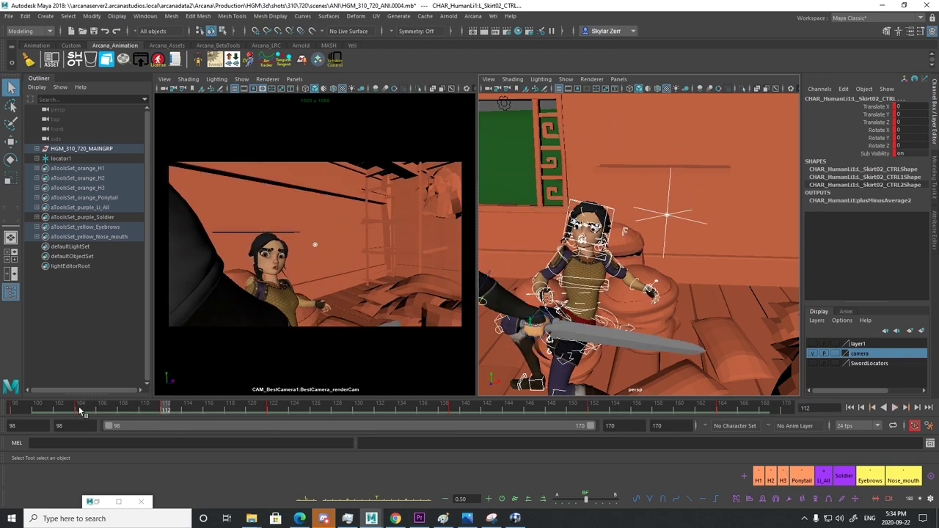
drag(81, 411, 208, 408)
alt+drag(640, 170, 582, 221)
key(alt+v)
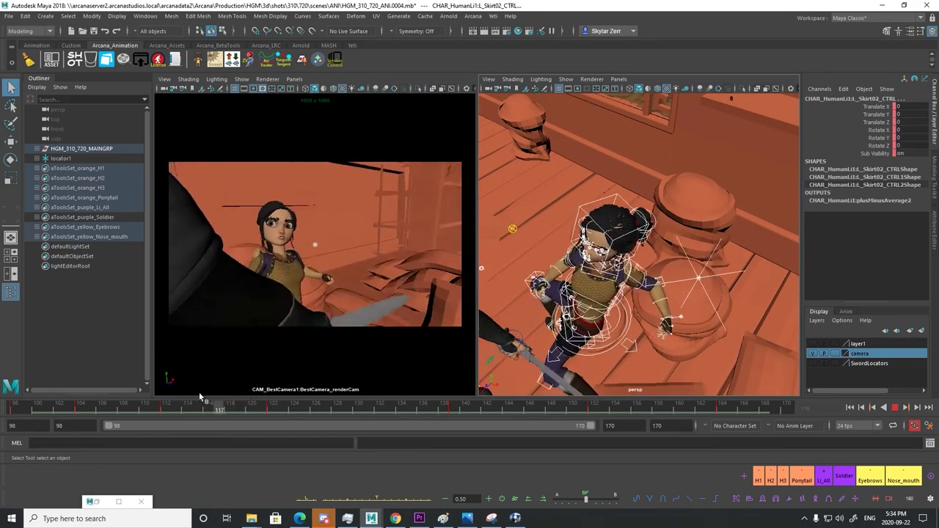
Carry Li's frame 112 pose over to frame 122 as a hold key and review the result
click(167, 411)
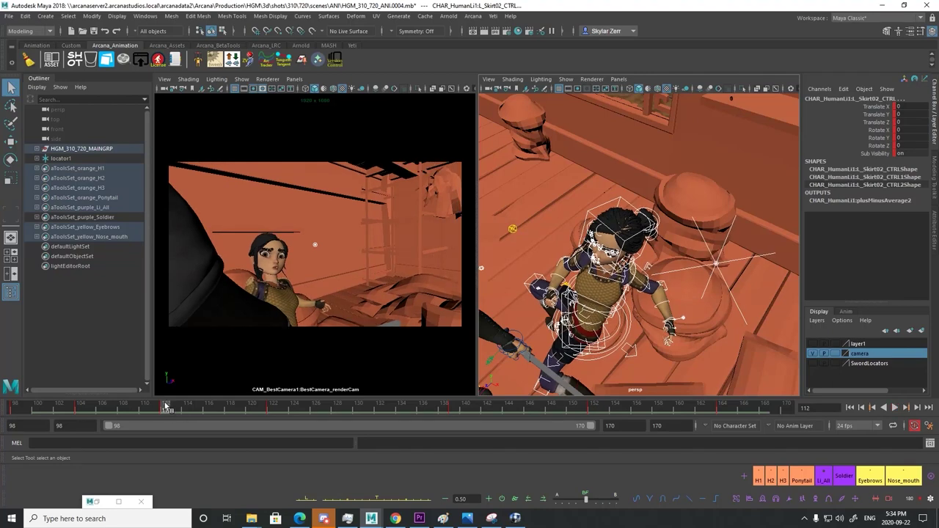
key(alt+v)
drag(271, 417, 250, 410)
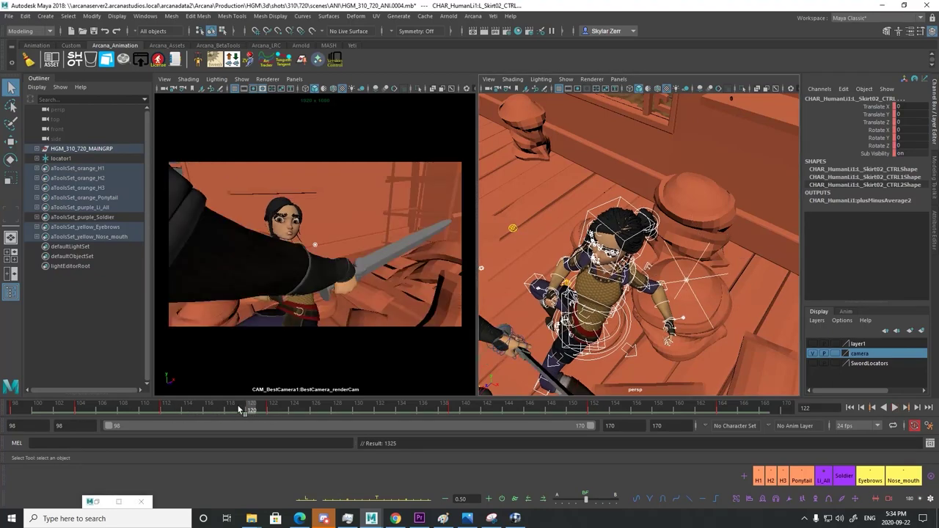
drag(320, 402, 465, 412)
mouse_move(402, 417)
mouse_down()
mouse_move(259, 413)
mouse_move(455, 412)
mouse_move(276, 408)
mouse_up()
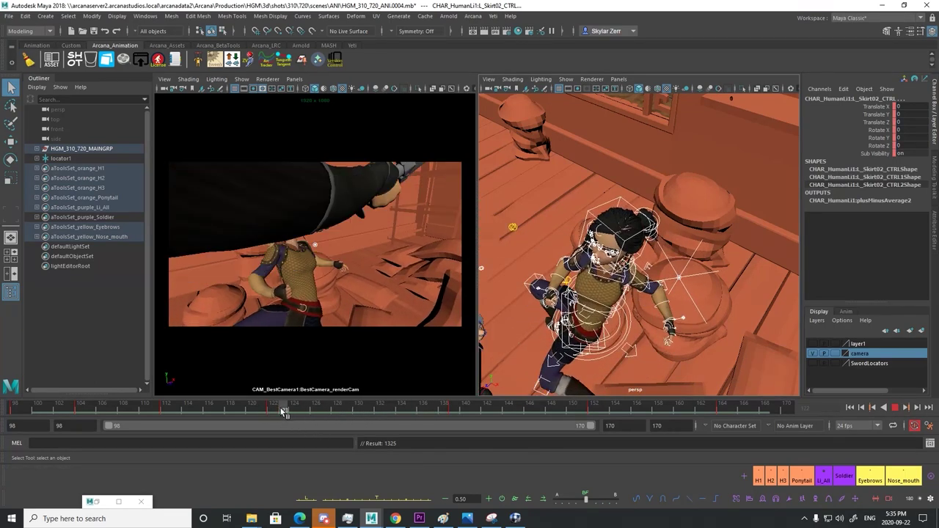
Place a key for Li's controls at frame 129 and review her motion through frames 139 and 152
drag(311, 414, 455, 409)
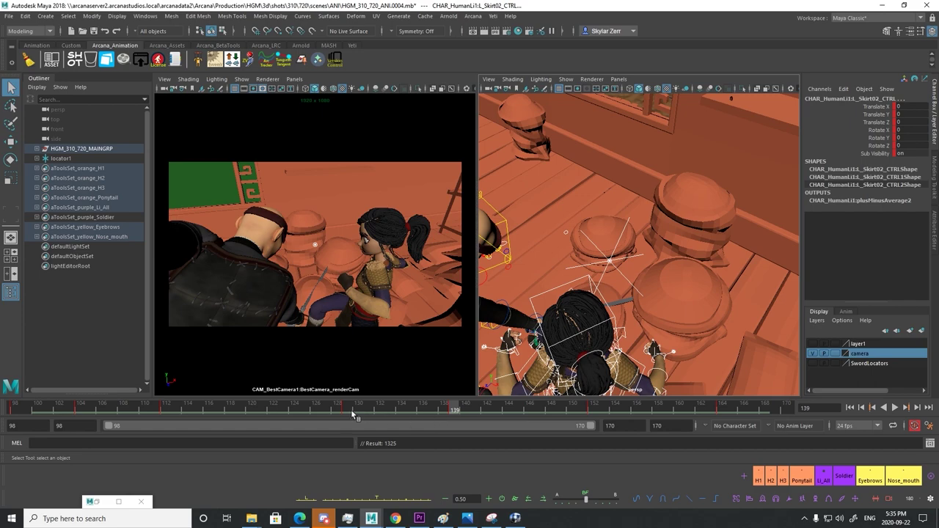
drag(350, 412, 456, 410)
drag(342, 408, 460, 413)
key(alt+v)
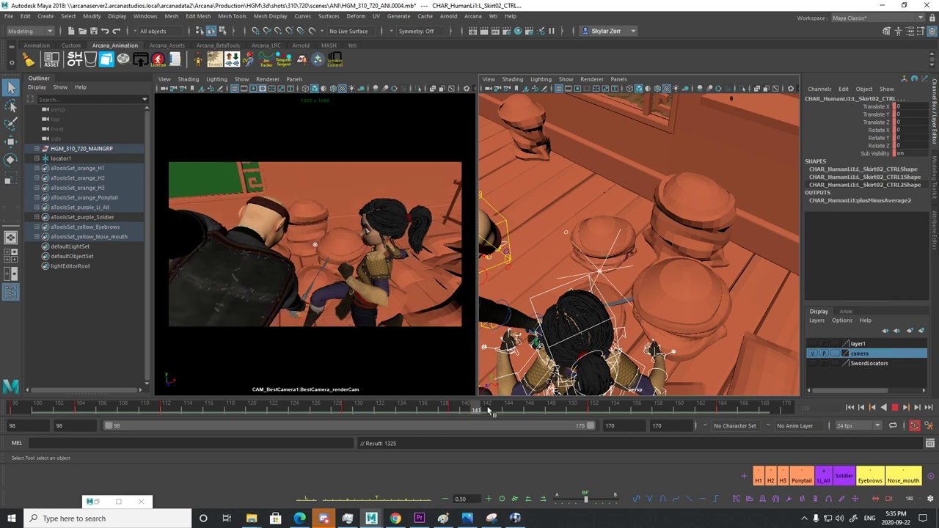
drag(448, 405, 531, 409)
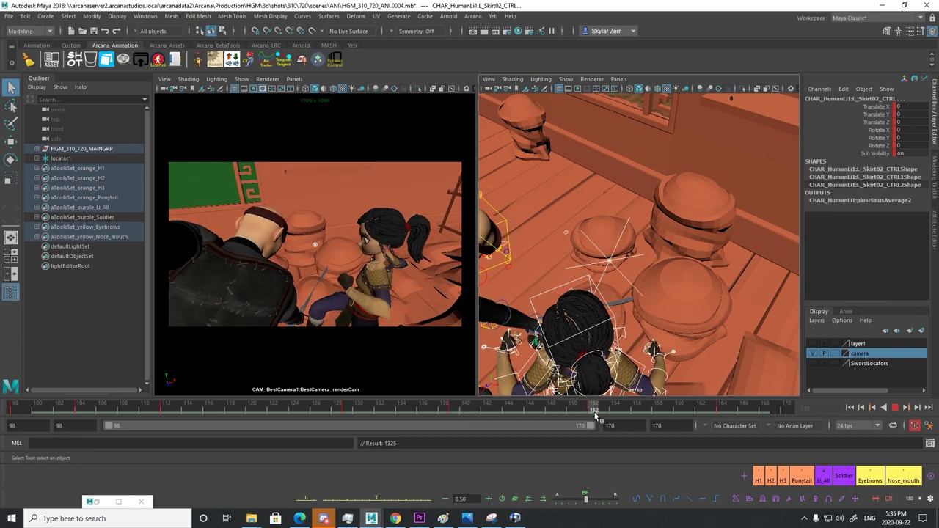
Scrub past frame 152 and play back the shot to review Li's timing
mouse_move(595, 417)
mouse_down()
mouse_move(564, 409)
mouse_move(639, 413)
mouse_move(717, 399)
mouse_move(625, 407)
mouse_move(786, 408)
mouse_move(723, 408)
mouse_move(785, 420)
mouse_move(714, 403)
mouse_move(723, 415)
mouse_move(582, 417)
mouse_move(712, 413)
mouse_move(608, 408)
mouse_up()
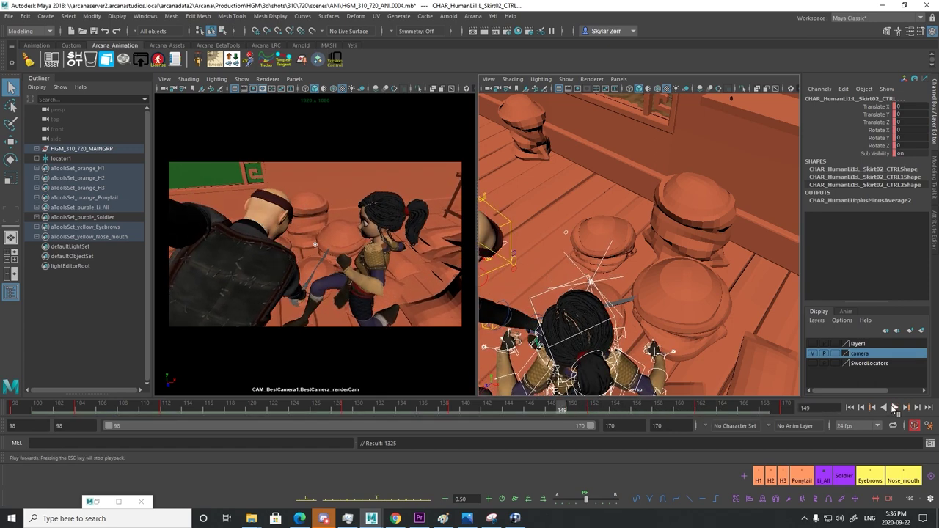
click(894, 408)
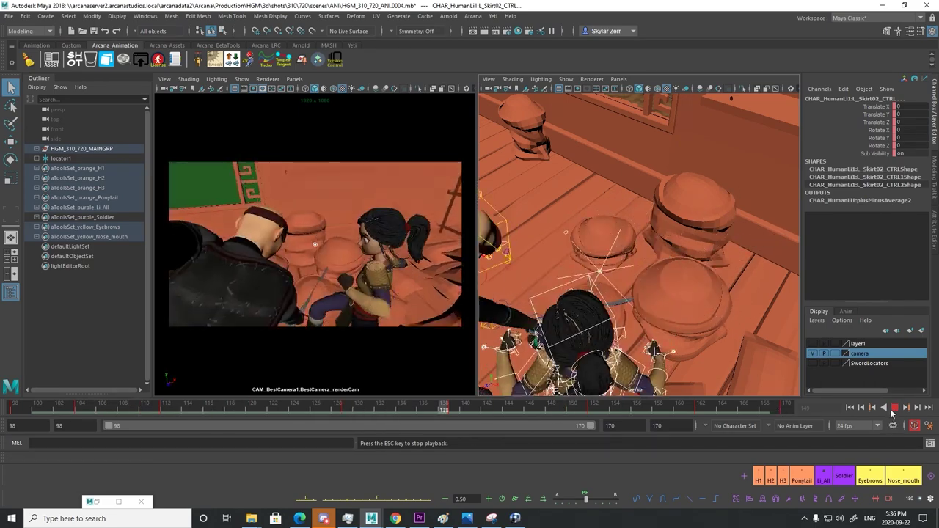
click(894, 409)
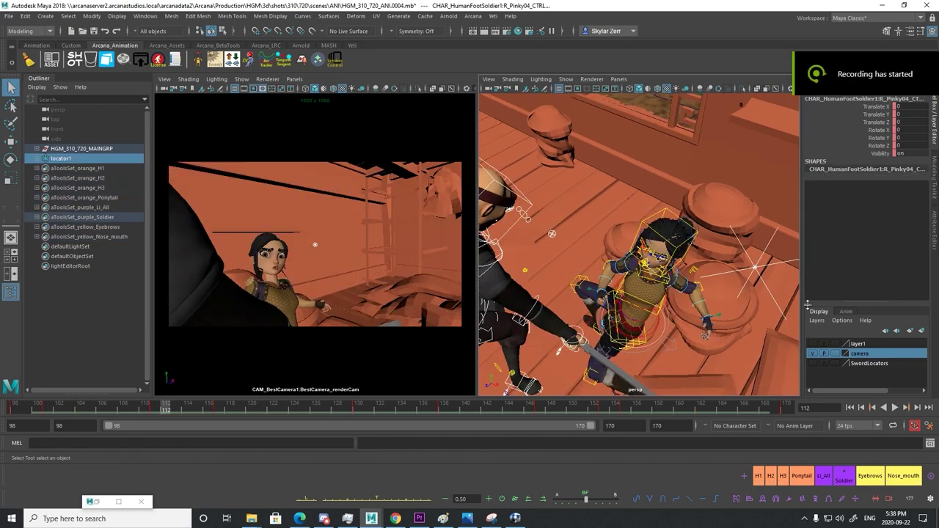
Select all of Li's controls, show their curves in the Graph Editor and scrub through the frame range
click(824, 476)
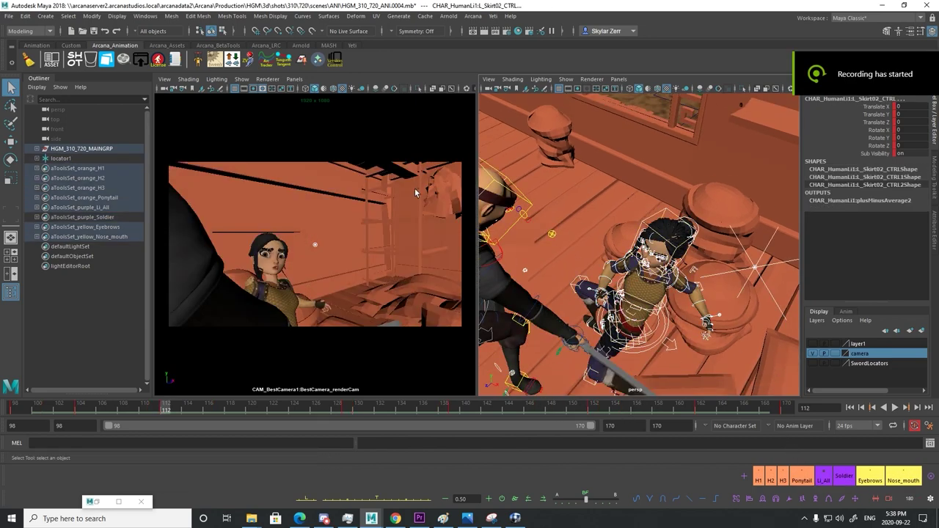
click(123, 505)
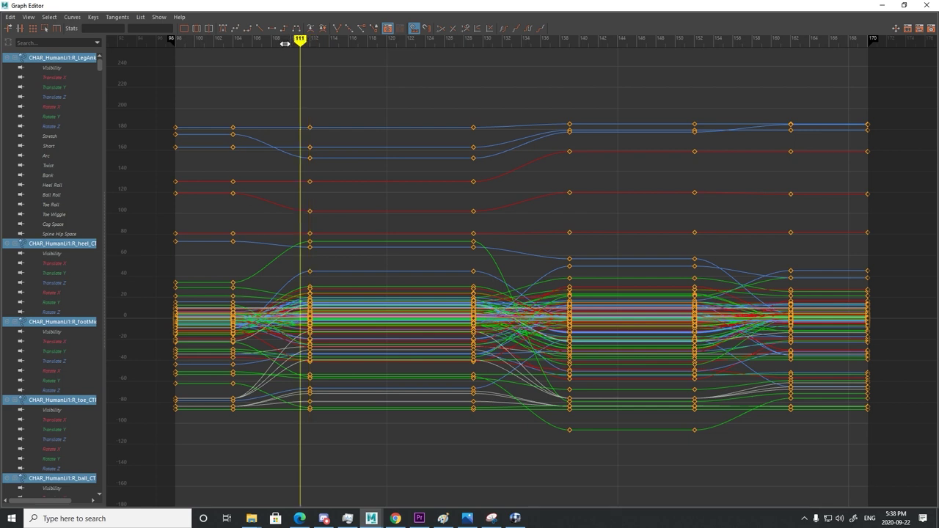
drag(223, 49, 203, 58)
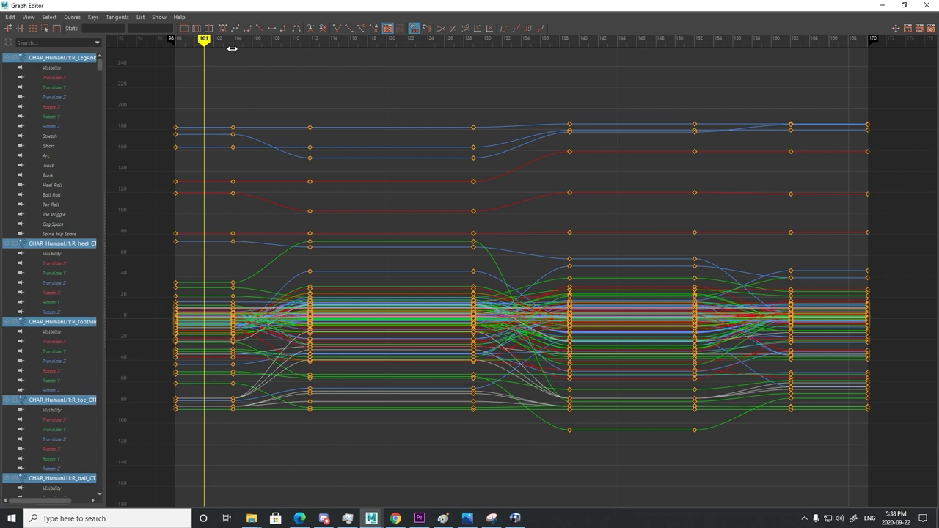
drag(232, 48, 851, 135)
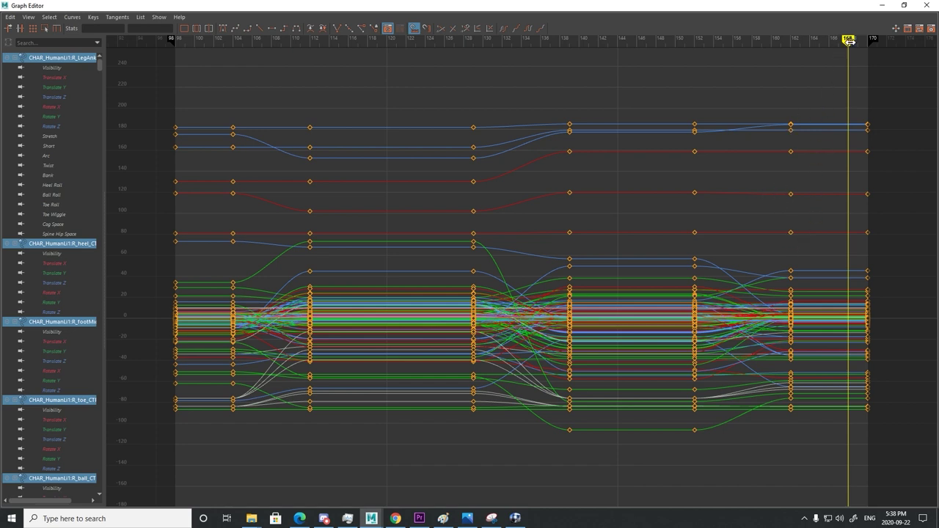
drag(849, 41, 701, 117)
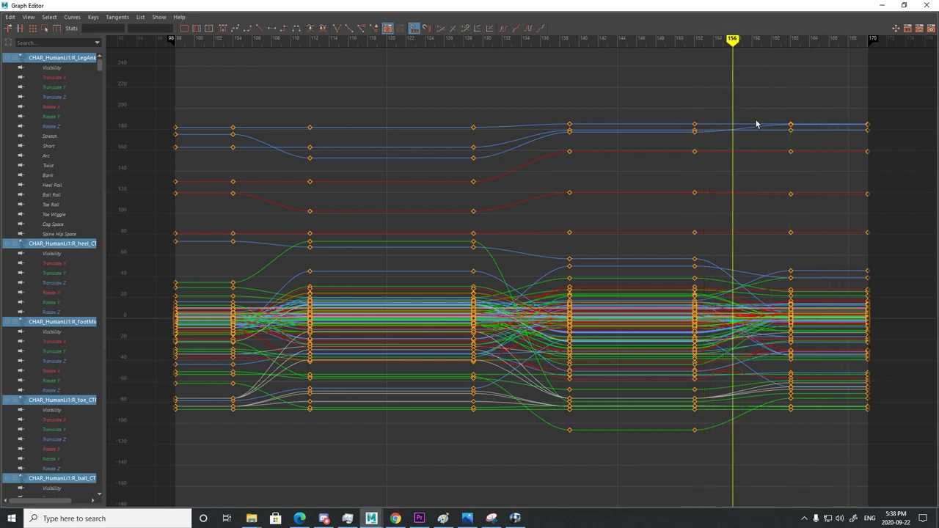
Shift Li's key columns at frames 152 and 162 eight frames earlier, to frames 144 and 154
drag(686, 456, 687, 453)
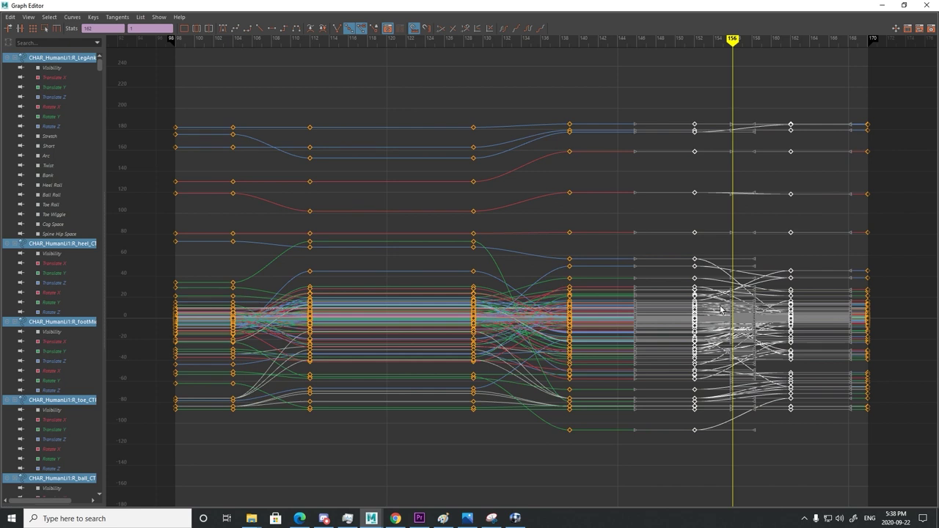
shift+middle_drag(736, 245, 702, 233)
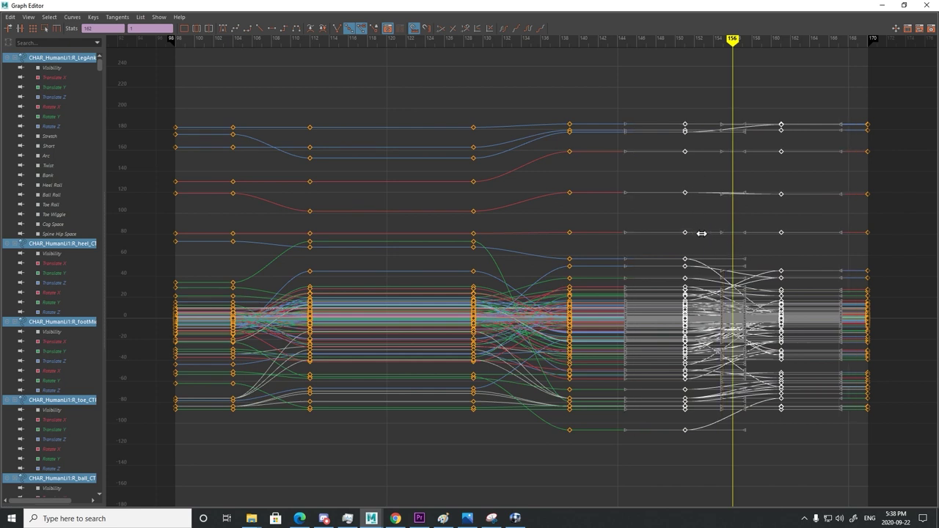
shift+middle_drag(664, 82, 614, 201)
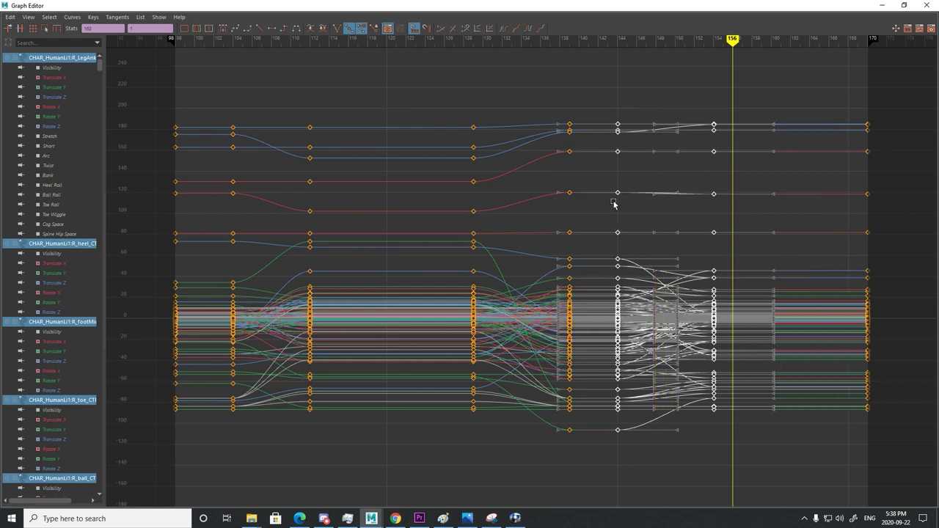
click(618, 382)
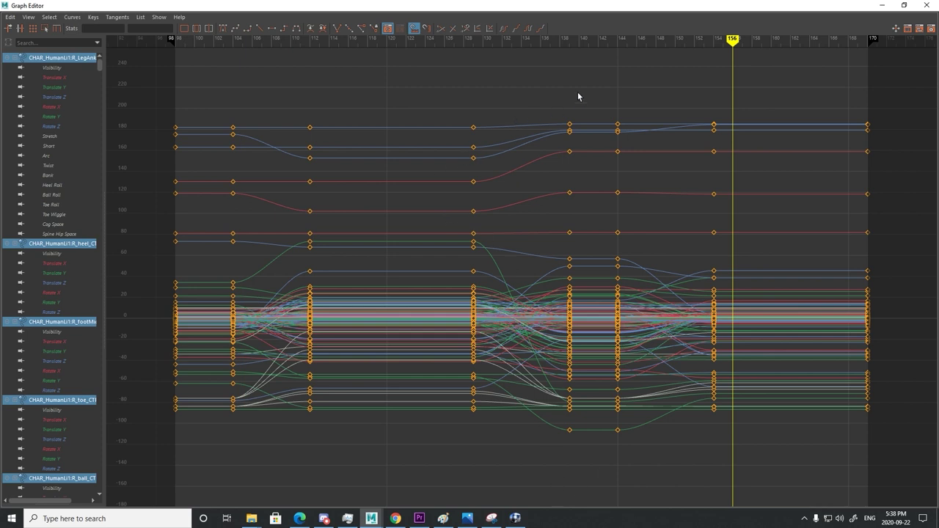
Shift Li's key columns at frames 129 and 139 to frames 126 and 136 and scrub through the new timing
drag(481, 436, 469, 438)
shift+middle_drag(460, 326, 433, 444)
click(431, 480)
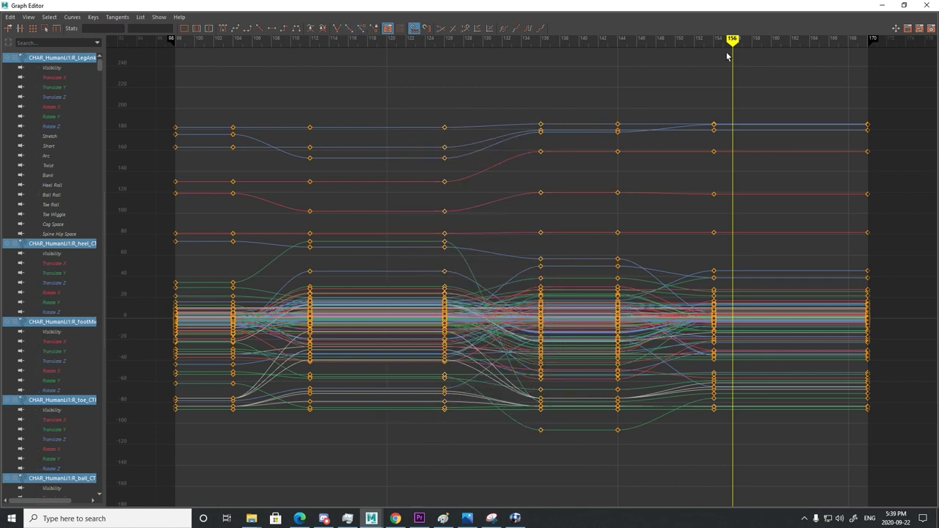
drag(688, 48, 541, 151)
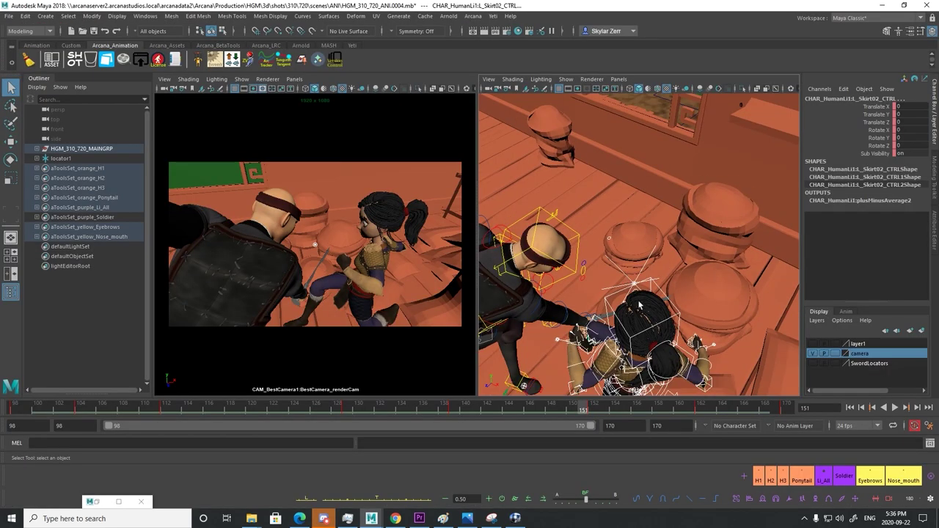
Select all of the soldier's controls, scrub through his opening frames and isolate him in the perspective view
click(846, 478)
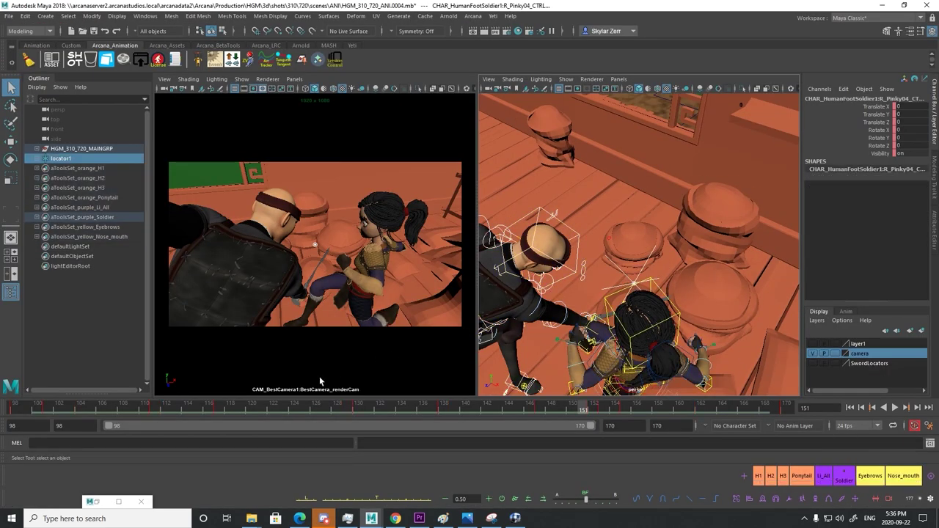
drag(23, 414, 244, 413)
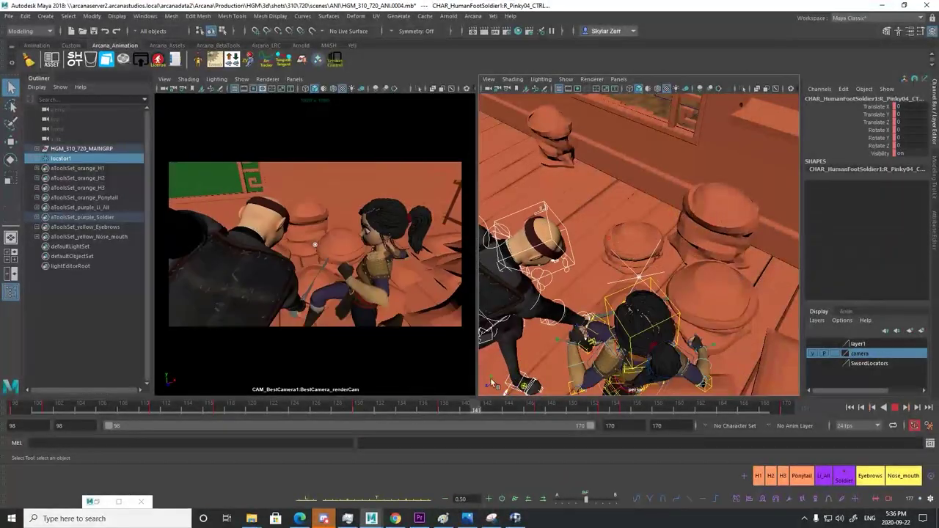
key(ctrl+1)
Adjust the soldier's right elbow control around frame 135, checking the arm from several angles
alt+drag(570, 189, 675, 155)
key(e)
key(w)
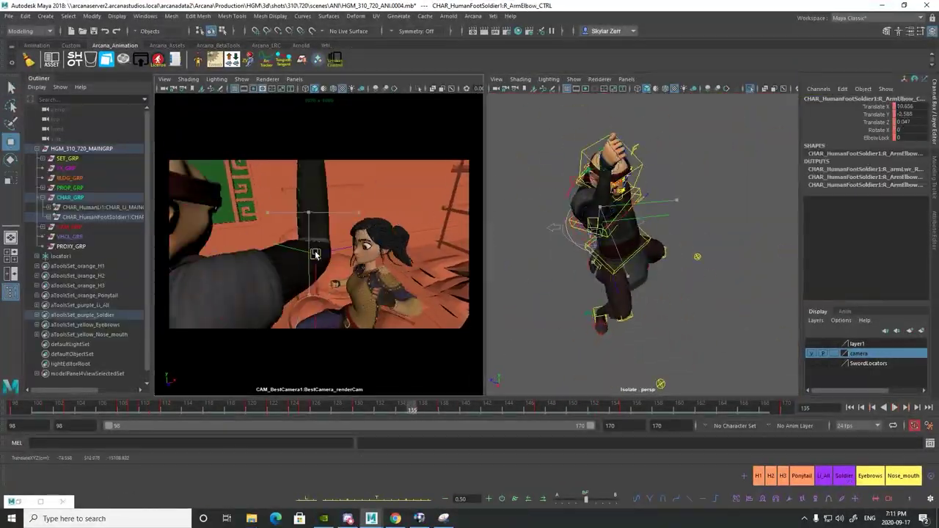
key(e)
key(q)
drag(910, 106, 910, 122)
alt+drag(631, 220, 550, 235)
key(w)
Adjust the soldier's right shoulder control at frame 134 and review the arm swing through frame 136
click(549, 234)
key(q)
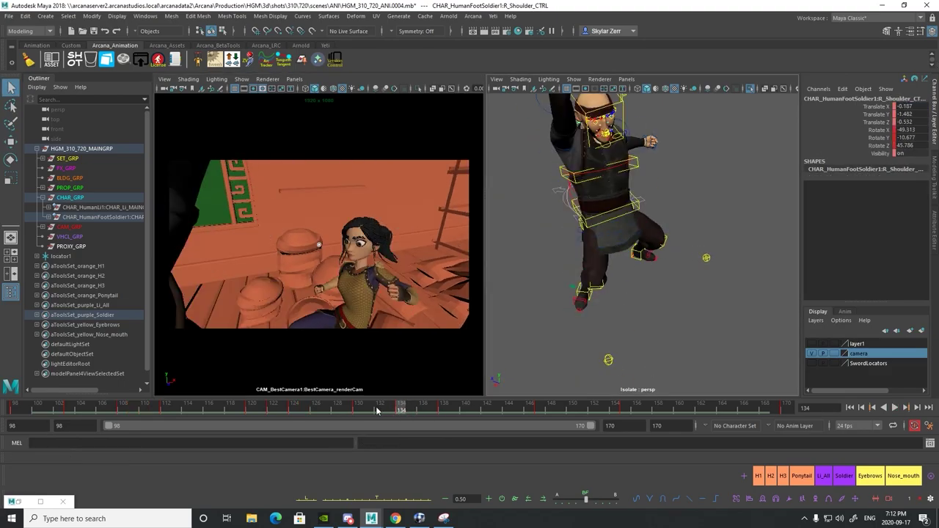
key(alt+z)
key(alt+z)
key(e)
drag(400, 408, 421, 403)
alt+drag(631, 220, 587, 213)
drag(396, 409, 411, 410)
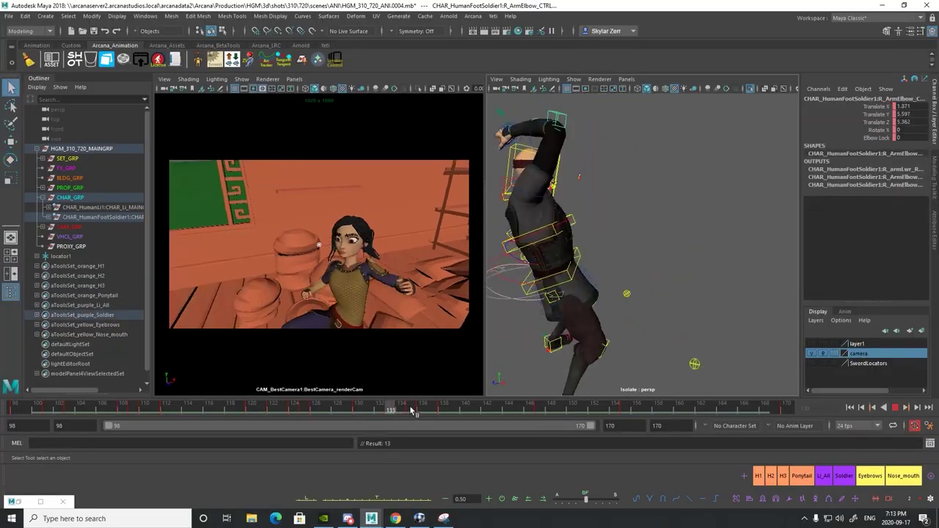
Reset Translate X, Y and Z of the selected control on the soldier's right arm to 0
key(w)
alt+drag(592, 193, 638, 220)
click(636, 276)
drag(909, 106, 910, 123)
text(0)
key(Return)
key(q)
Reshape the soldier's right upper arm with its middle ribbon control between frames 134 and 136
alt+drag(631, 234, 666, 213)
key(w)
drag(413, 408, 402, 408)
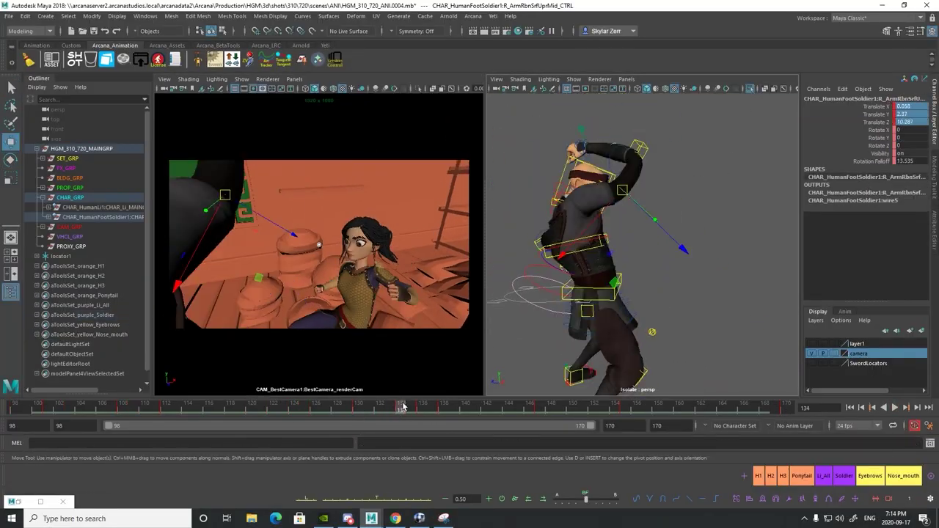
key(q)
alt+drag(660, 220, 658, 279)
key(e)
key(w)
key(q)
alt+drag(660, 220, 610, 262)
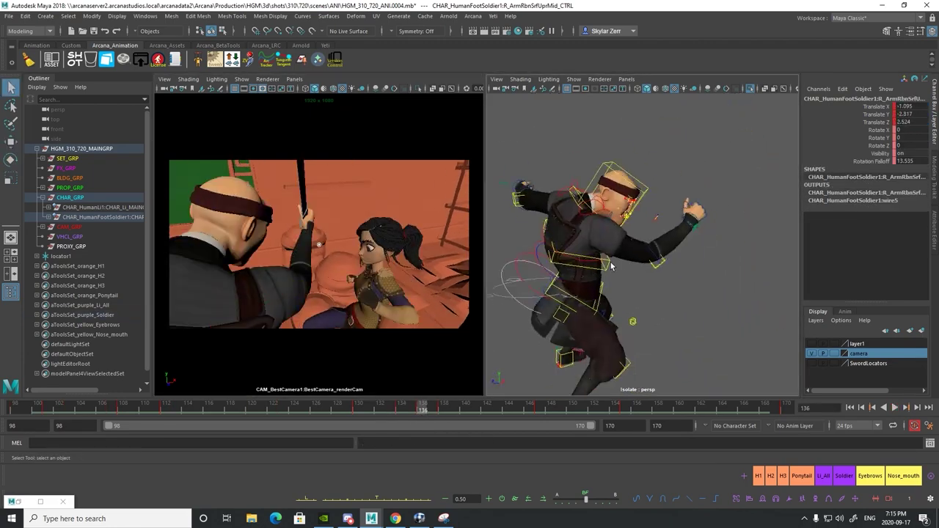
Adjust the soldier's arm control at frame 147 and apply a channel command to its selected channels
drag(421, 408, 539, 408)
key(w)
click(653, 309)
drag(876, 123, 876, 130)
right_click(876, 130)
click(851, 281)
Rotate the soldier's right upper-arm FK control at frame 138 and key the pose
drag(539, 408, 444, 409)
key(e)
key(w)
key(q)
click(687, 292)
key(e)
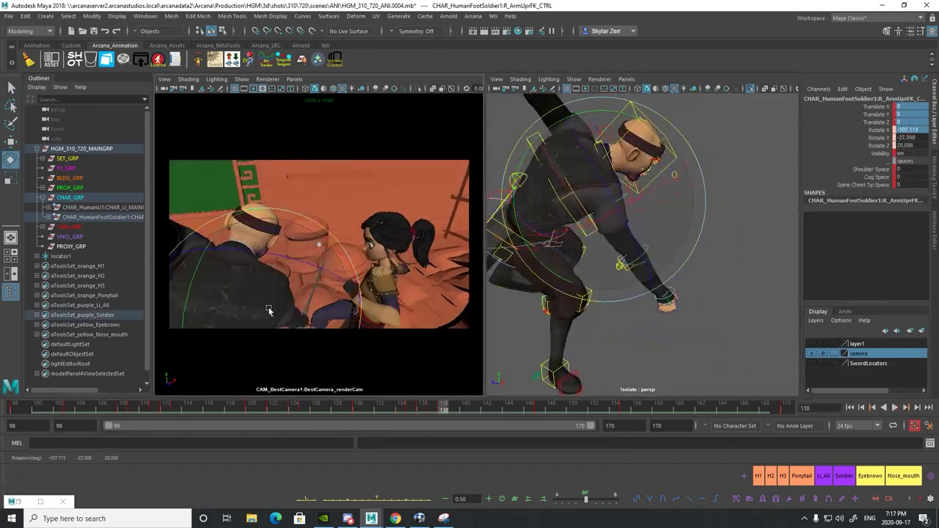
drag(507, 102, 722, 386)
key(s)
Adjust and key the soldier's controls at frames 147 and 155
click(640, 254)
drag(443, 408, 540, 410)
click(268, 213)
key(s)
click(626, 410)
click(581, 345)
click(640, 207)
key(s)
key(q)
Play back the shot with all of the soldier's controls selected and inspect his pose at frame 155
click(894, 408)
click(844, 476)
click(624, 408)
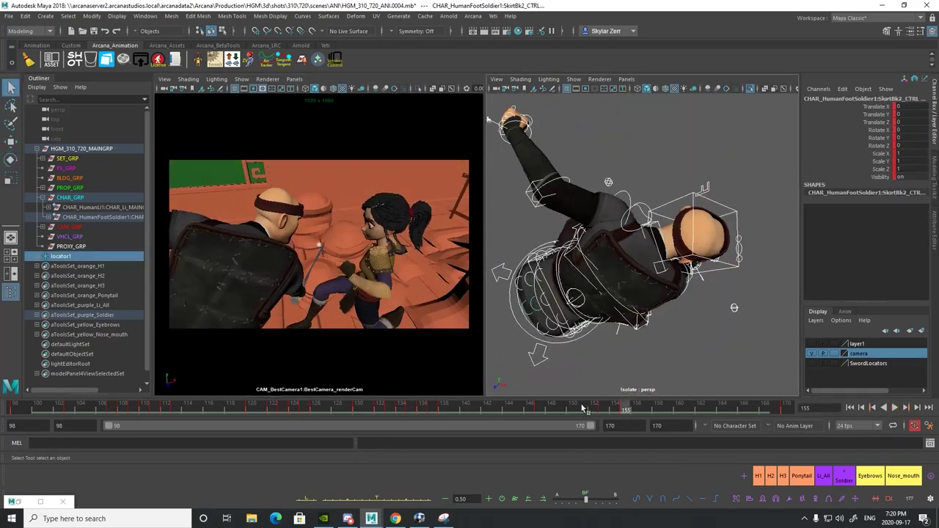
click(894, 408)
click(894, 408)
Adjust the soldier's right shoulder control near frame 124 and review the motion from frame 118 to 125
click(285, 409)
click(633, 235)
key(e)
key(q)
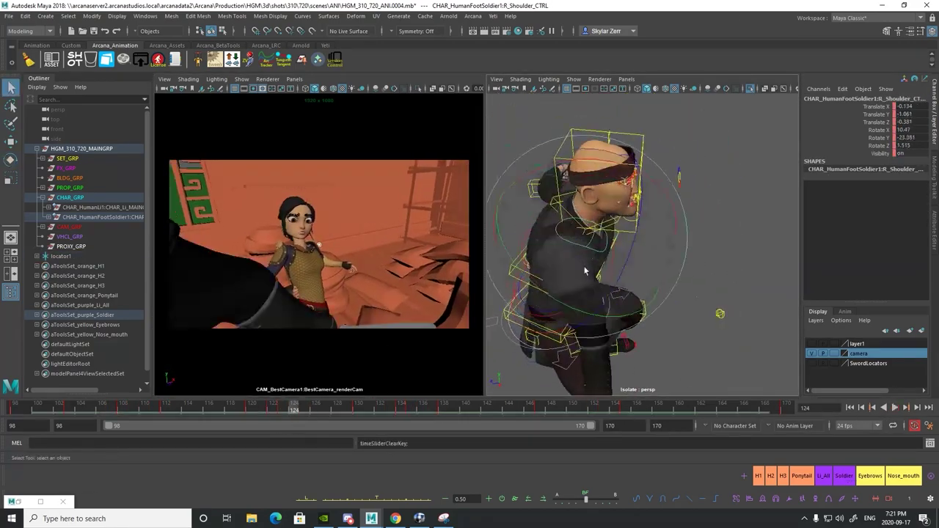
click(234, 412)
drag(235, 413, 306, 410)
Try rotating the soldier's right shoulder control at frame 122 and compare it with frame 125
click(647, 235)
click(272, 412)
key(e)
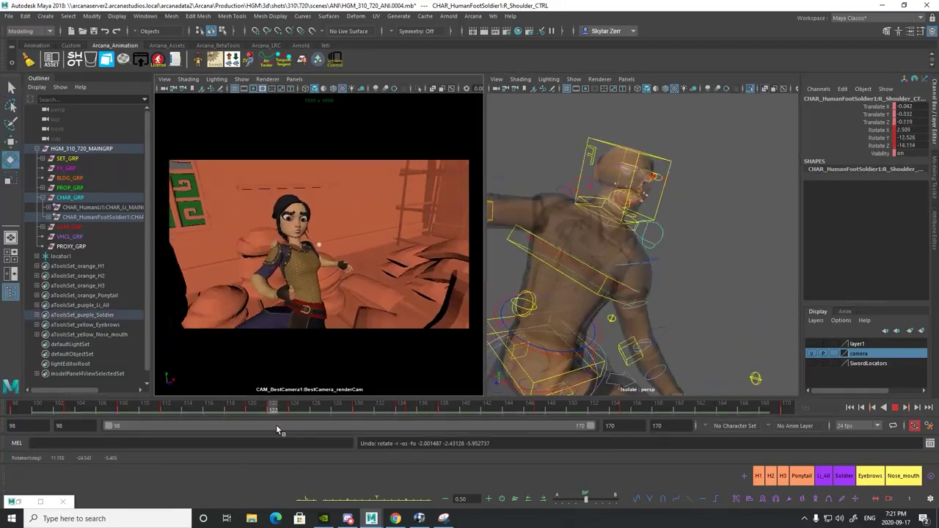
click(305, 411)
key(q)
Select the soldier's right elbow control and inspect the arm at frames 122, 125, 126, 133 and 137
click(272, 411)
click(644, 304)
click(305, 411)
click(316, 411)
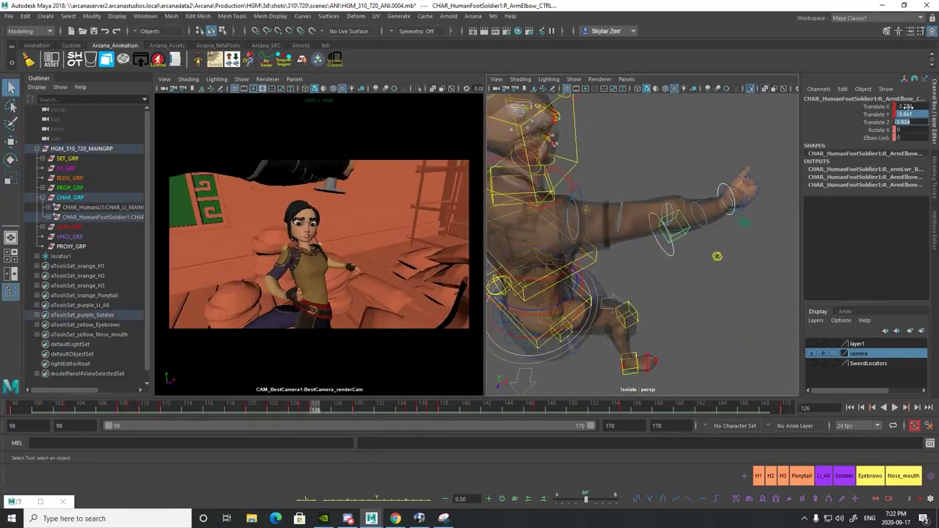
click(390, 411)
click(433, 411)
Isolate the soldier's character group again in the perspective view and frame his Cog control
click(749, 88)
click(103, 218)
click(749, 89)
click(574, 79)
click(591, 132)
click(598, 257)
key(f)
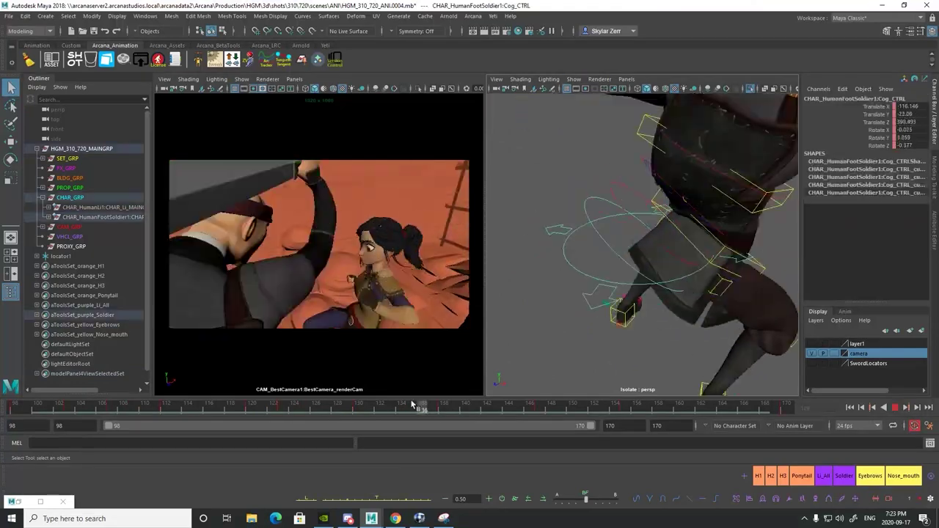
Review the soldier's hip motion between frames 107 and 116 from different sides
drag(414, 407, 209, 411)
alt+drag(624, 212, 571, 211)
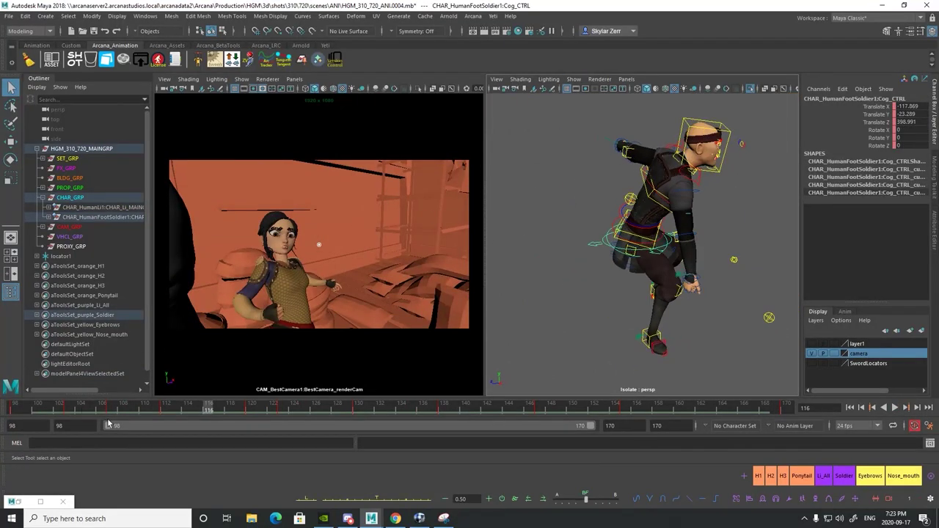
drag(110, 409, 198, 409)
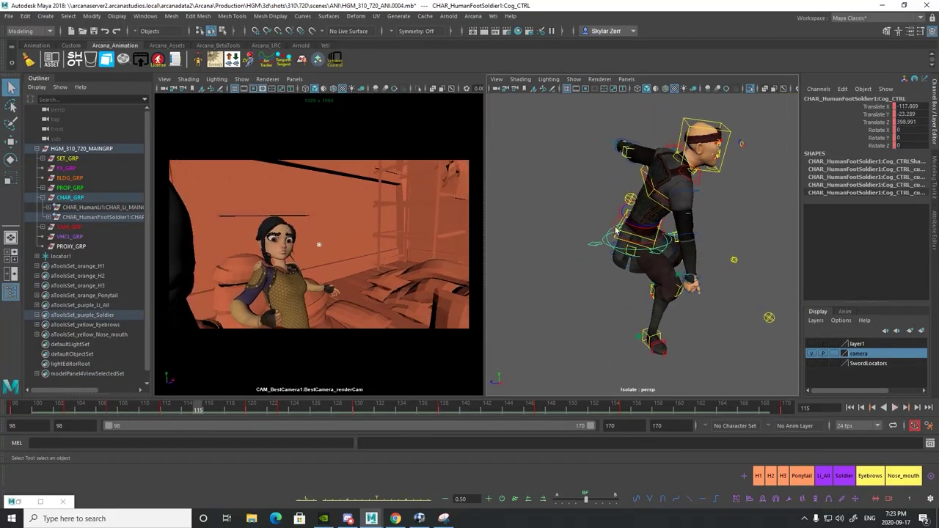
alt+drag(617, 230, 452, 220)
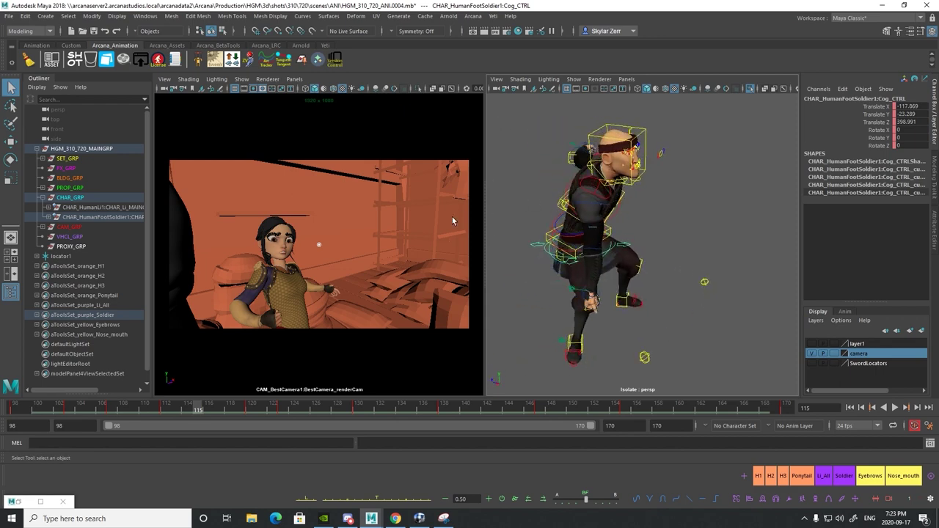
drag(65, 413, 209, 380)
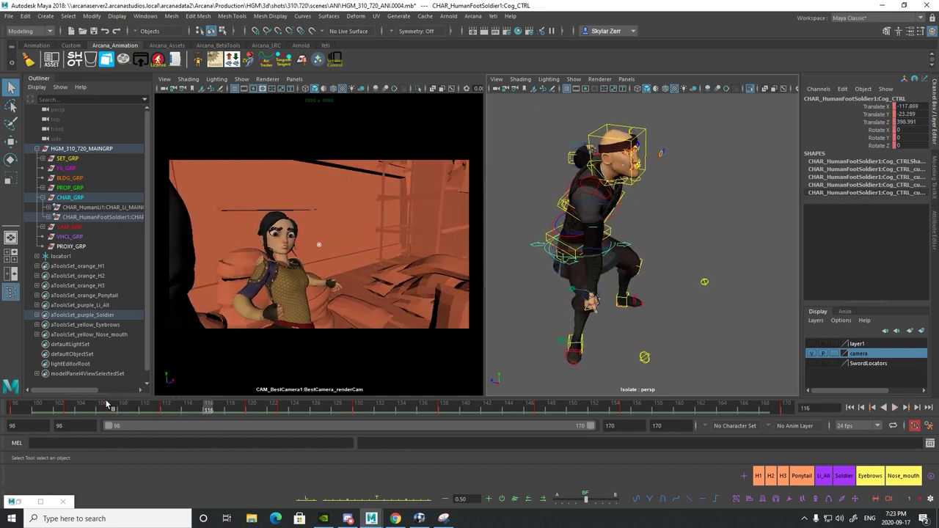
mouse_move(107, 404)
mouse_down()
mouse_move(196, 408)
mouse_move(177, 413)
mouse_move(213, 404)
mouse_up()
Key the soldier's Cog control at frame 115, lowered to Translate Y -25.418, and play back the change
key(w)
key(s)
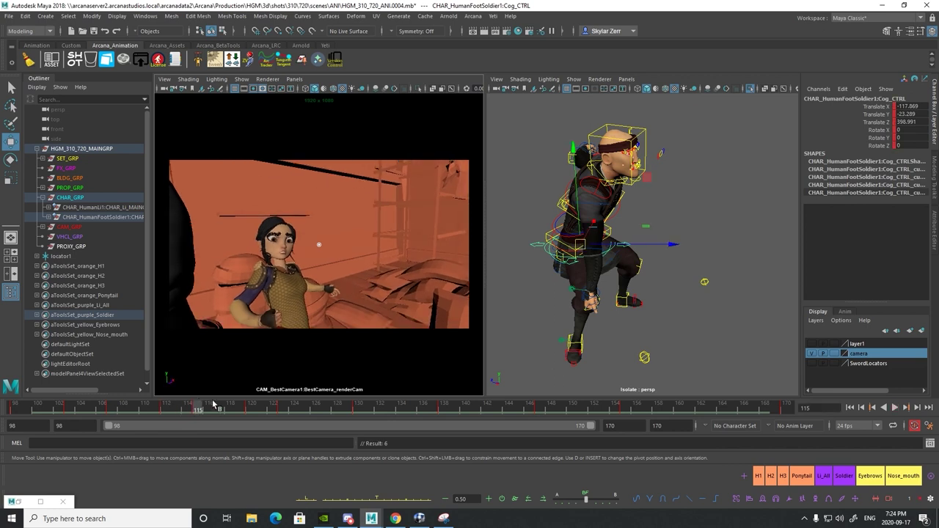
key(w)
mouse_move(579, 238)
mouse_down()
mouse_move(554, 237)
mouse_move(578, 227)
mouse_up()
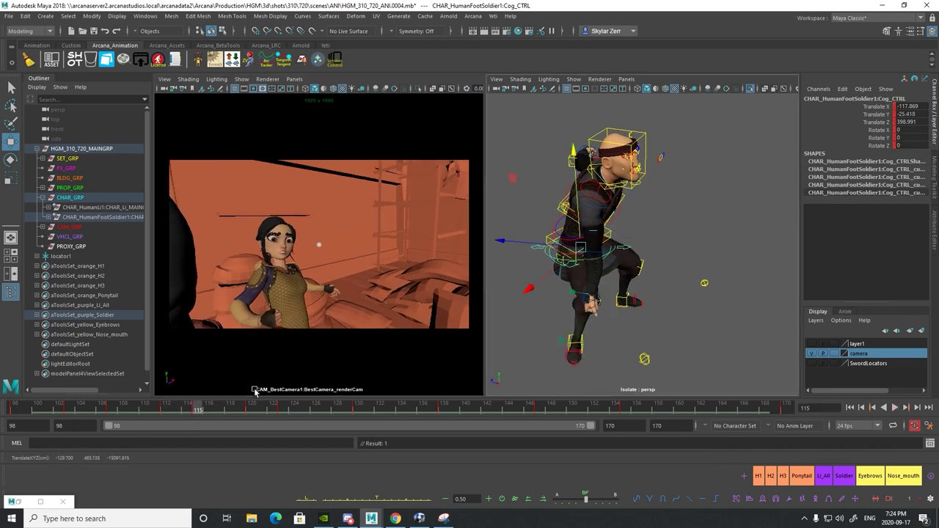
key(alt+v)
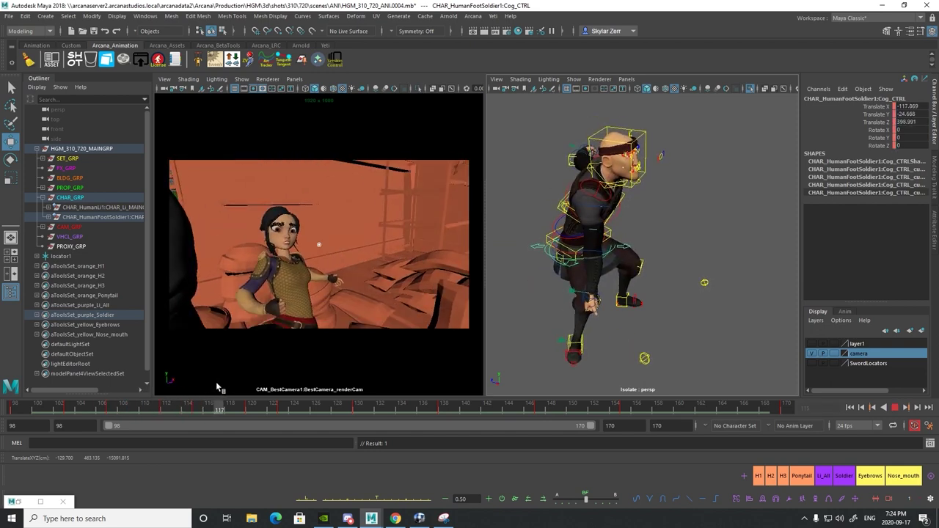
key(q)
alt+drag(597, 192, 612, 204)
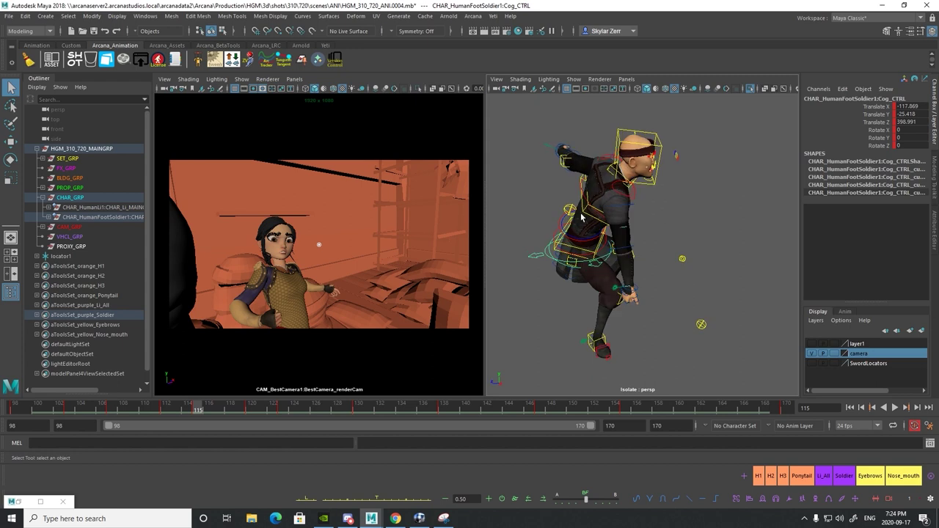
Key the soldier's chest control at frame 116 with Translate 2.677, 1.332, 12.139 and Rotate X 37.019, and play back the motion
click(583, 215)
drag(200, 408, 206, 408)
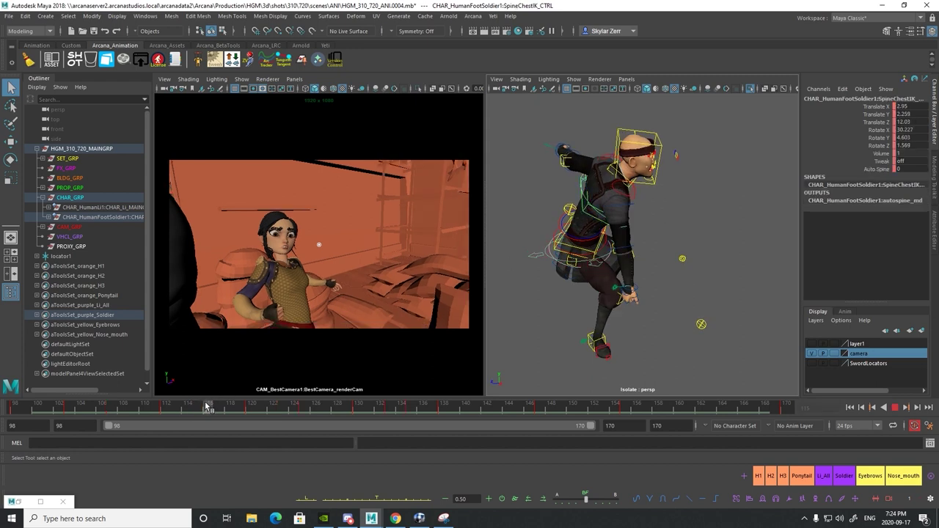
key(e)
alt+drag(620, 189, 637, 188)
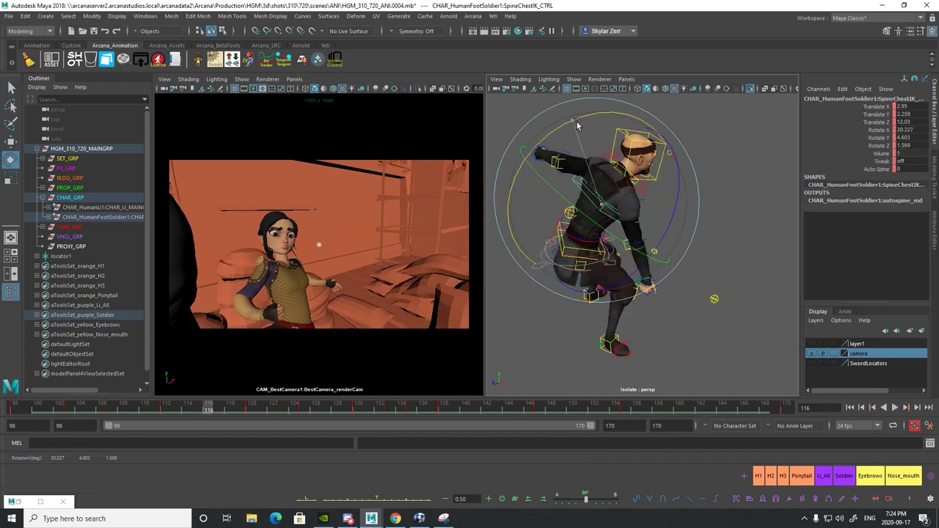
drag(579, 126, 592, 121)
key(w)
drag(606, 179, 603, 181)
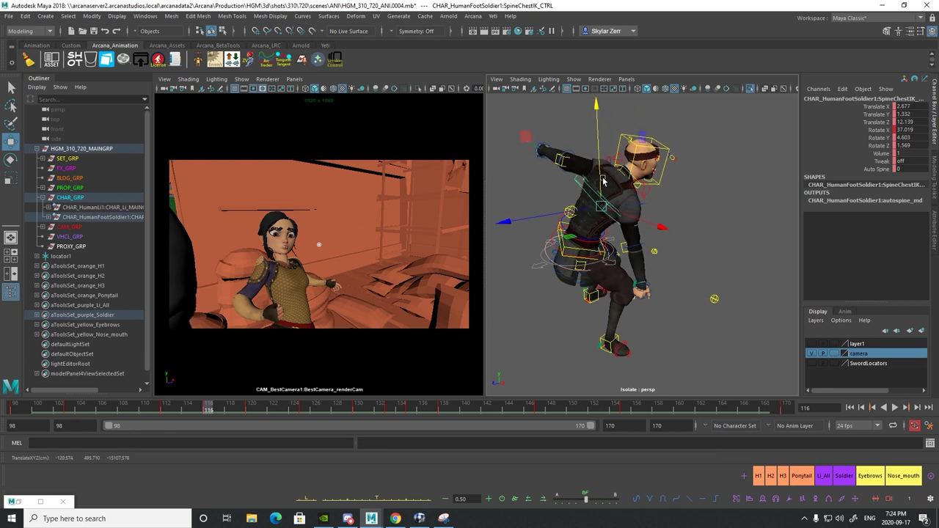
key(alt+v)
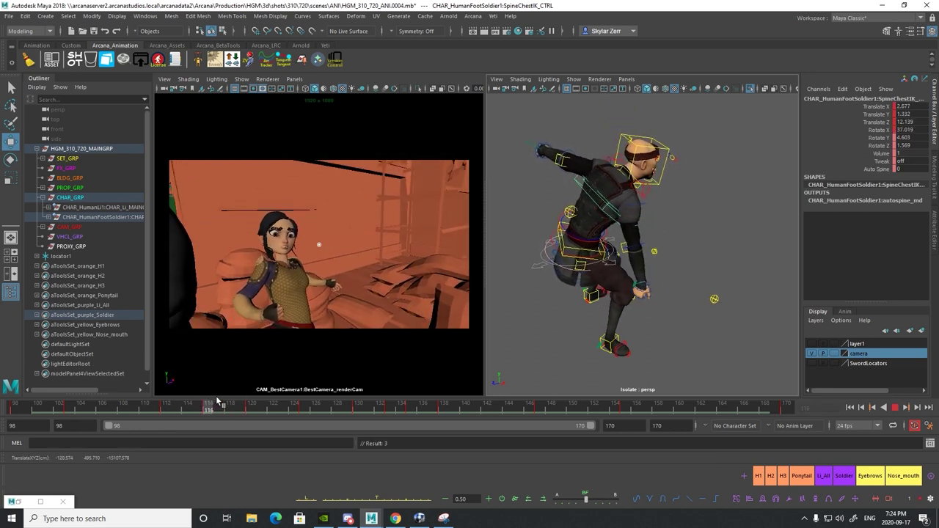
key(alt+v)
Key the soldier's right shoulder control at frame 117 with Translate -3.365, 1.51, -2.543 and Rotate 2.294, -13.264, -11.938, and review the surrounding frames
key(q)
click(631, 196)
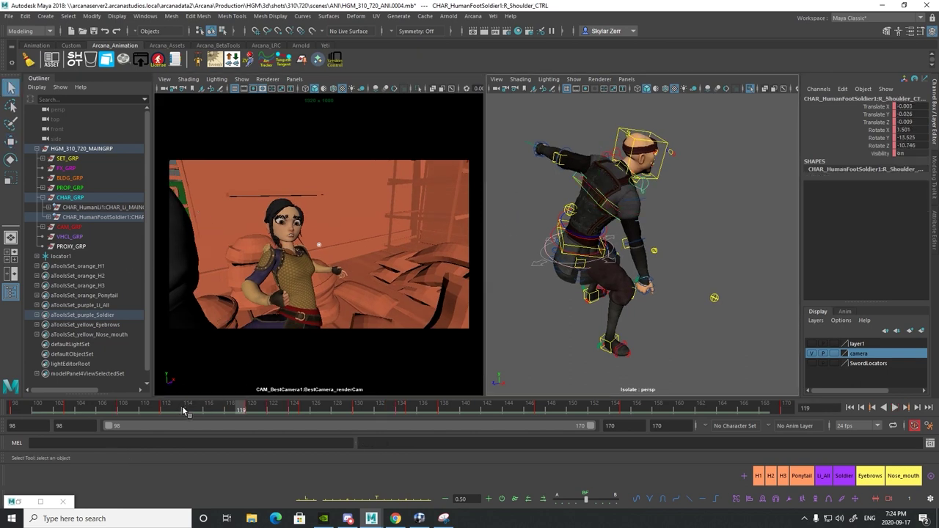
drag(184, 411, 220, 410)
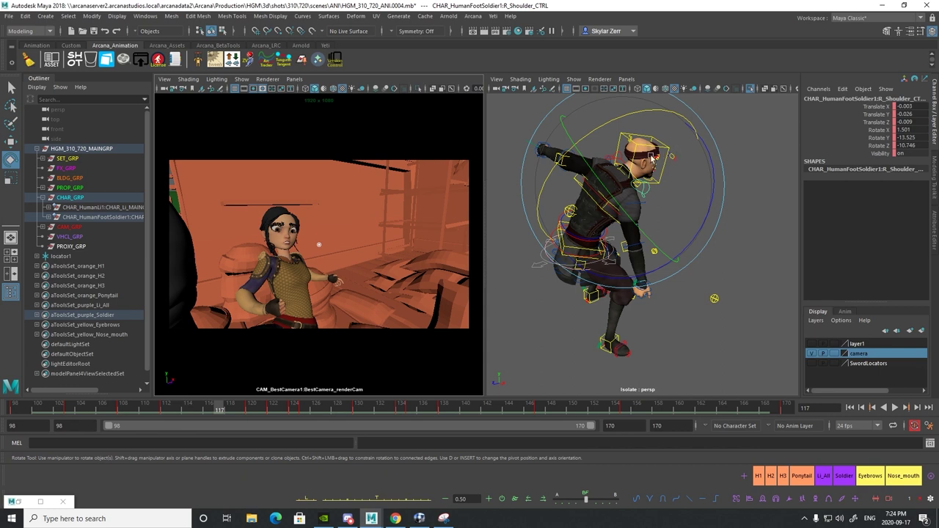
key(w)
drag(652, 157, 622, 190)
key(e)
drag(719, 150, 718, 149)
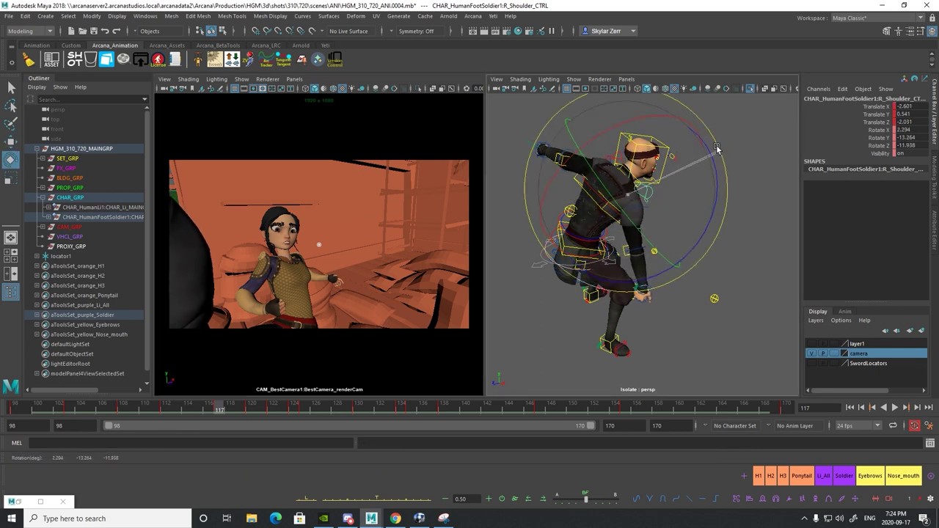
key(w)
drag(629, 195, 629, 197)
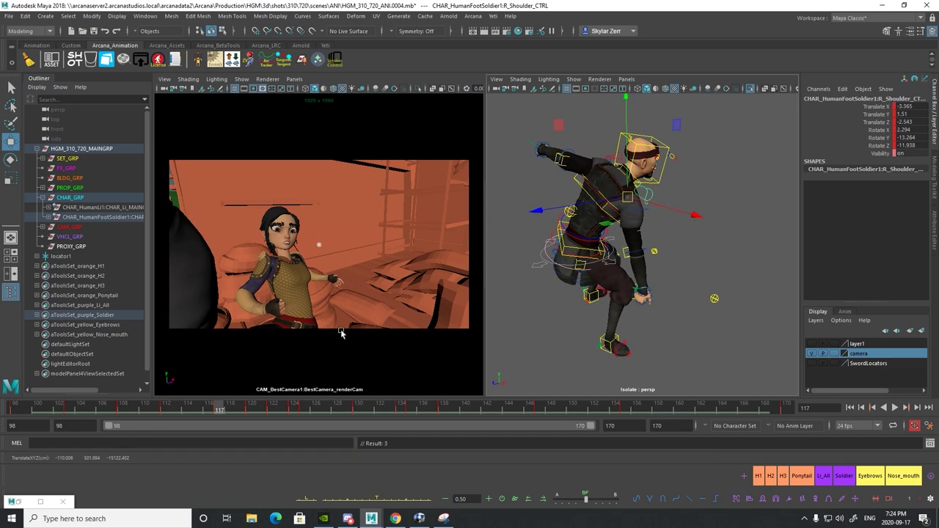
drag(168, 409, 253, 386)
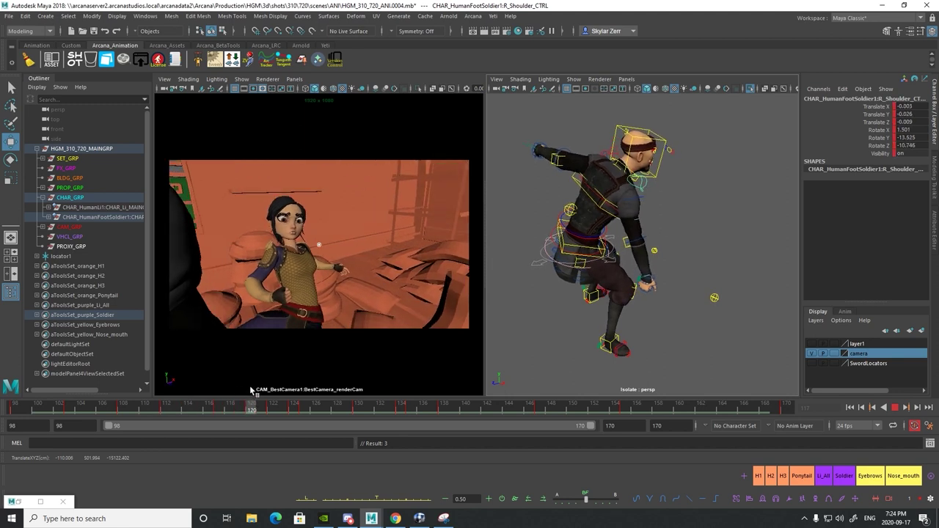
key(alt+v)
drag(236, 409, 215, 412)
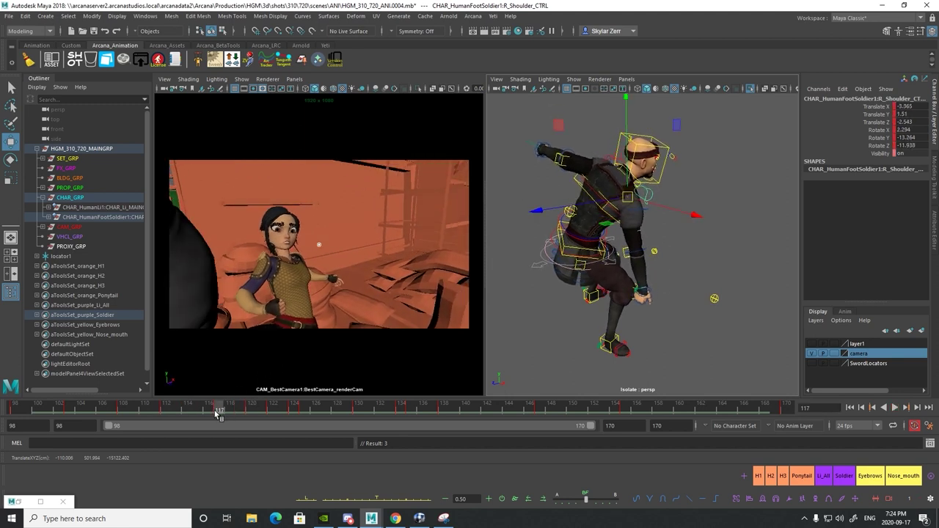
key(alt+v)
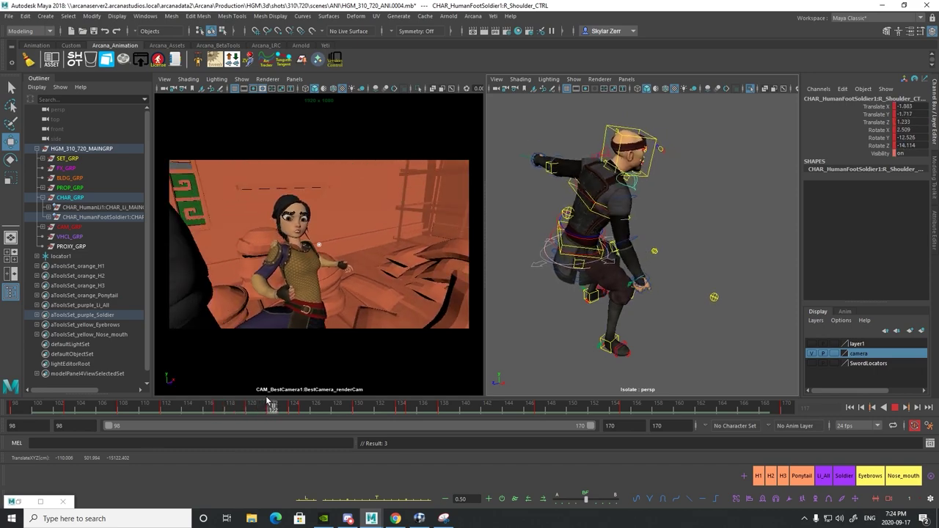
mouse_move(182, 412)
mouse_down()
mouse_move(199, 413)
mouse_move(187, 410)
mouse_up()
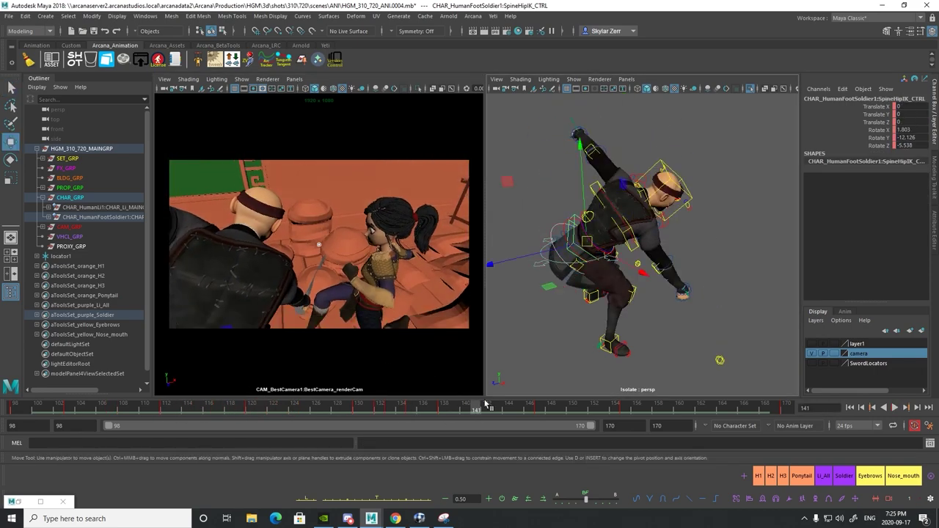
Undo the latest changes to the soldier's right upper arm around frame 143 and play back the motion
click(497, 407)
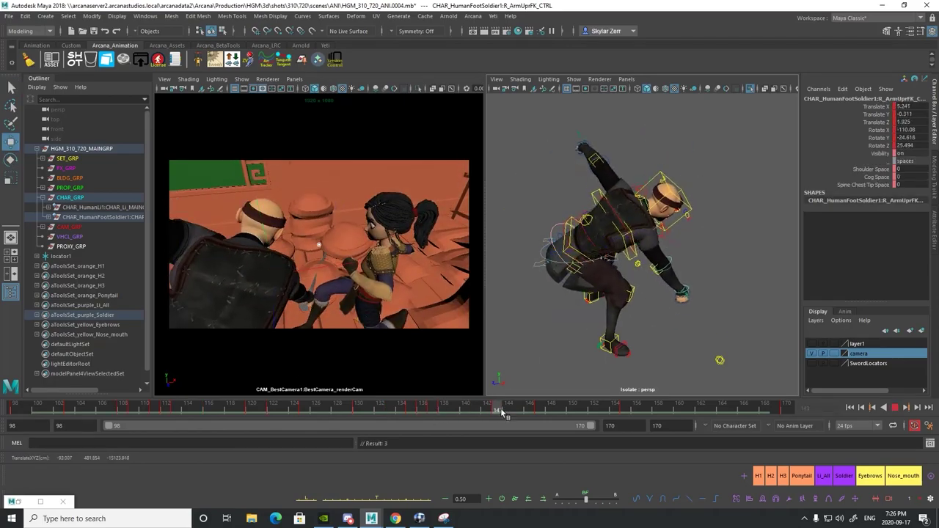
key(ctrl+z)
key(alt+v)
key(ctrl+z)
Select the soldier's Cog control and the frame range 112 to 115, and play back his motion
click(95, 407)
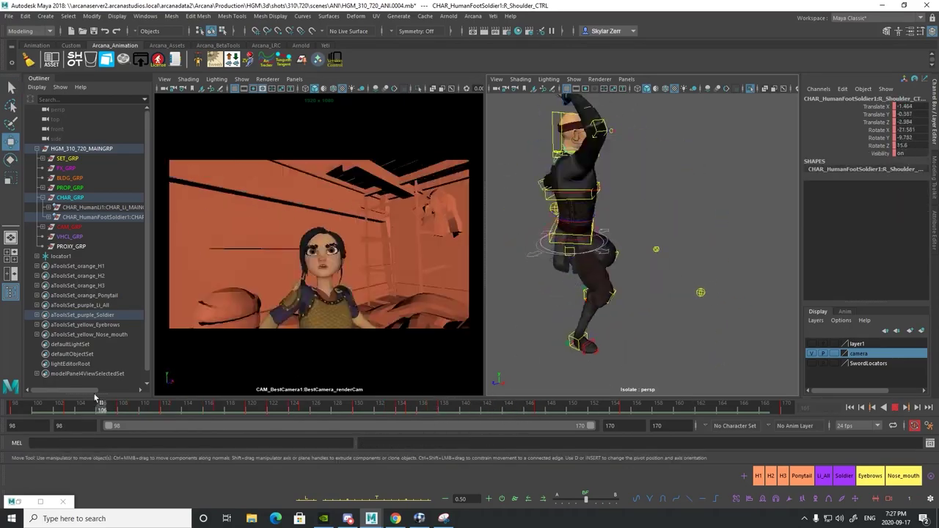
click(543, 257)
shift+drag(165, 411, 204, 411)
click(177, 415)
key(alt+v)
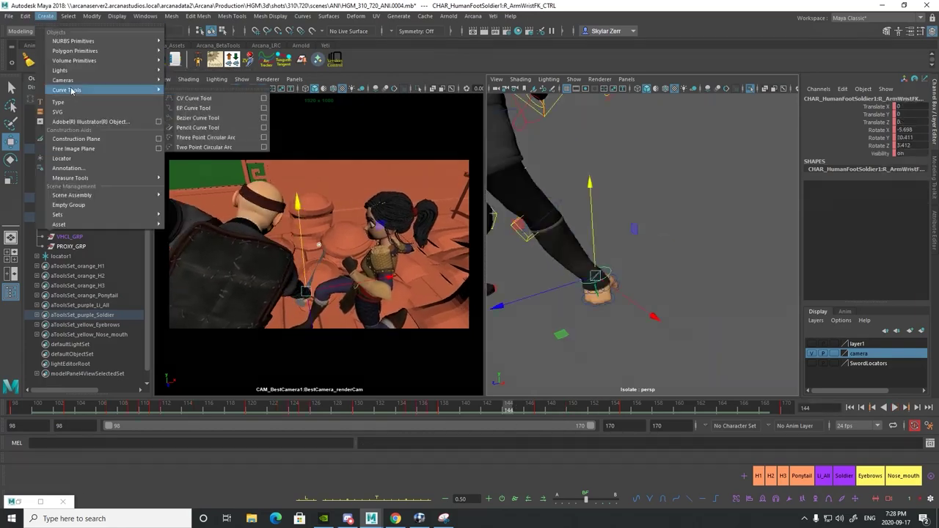
Create a locator near the soldier's right hand and parent-constrain his right wrist FK control to it
click(70, 175)
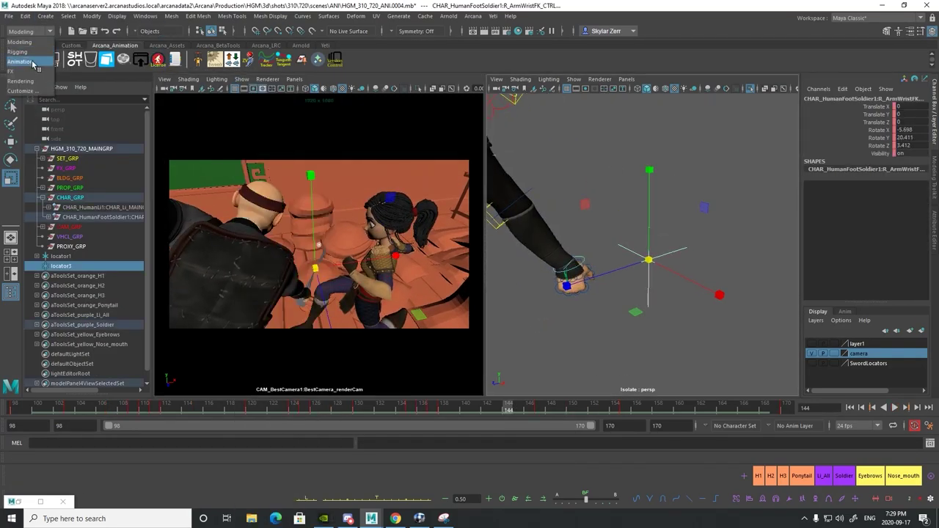
shift+click(573, 275)
drag(499, 408, 446, 411)
click(593, 262)
Undo the last edits to the soldier's wrist constraint setup and play back the shot
key(ctrl+z)
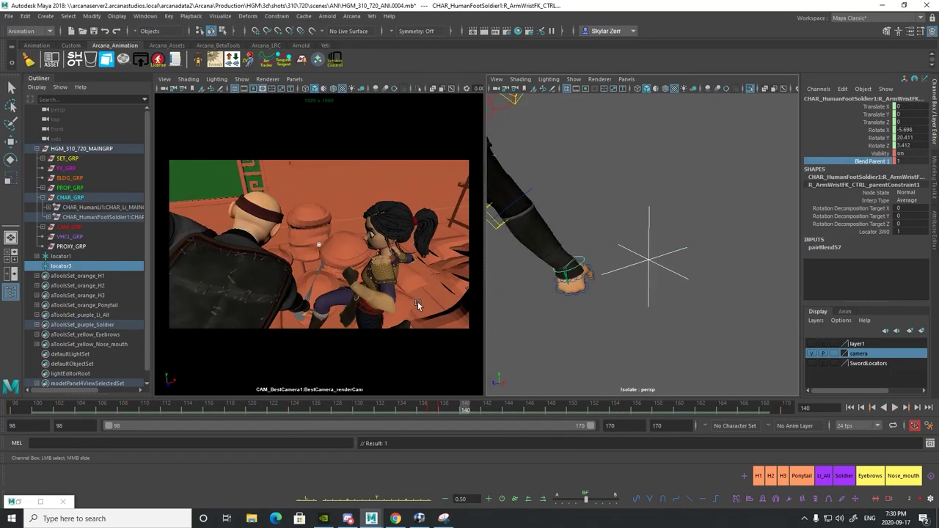
key(ctrl+z)
key(alt+v)
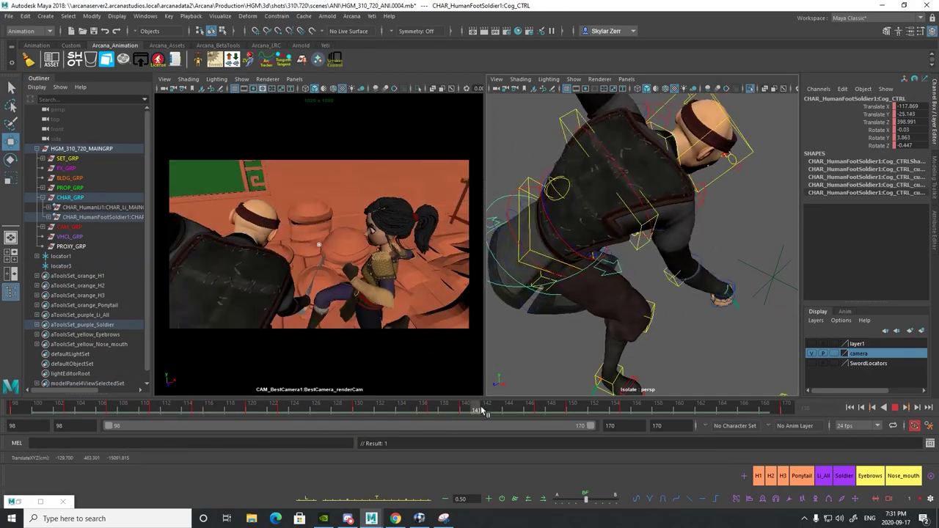
Select the soldier's NeckHead control and check his head motion between frames 141 and 152
key(q)
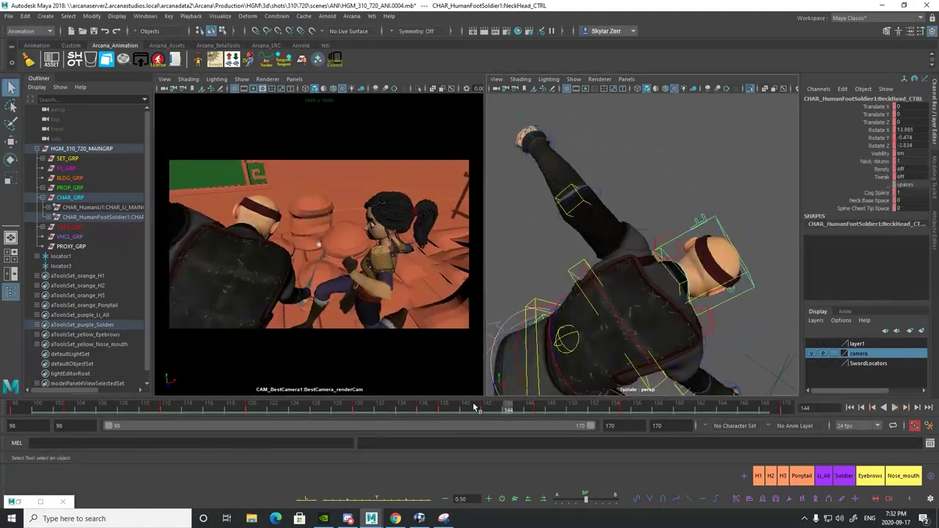
drag(474, 408, 594, 408)
key(e)
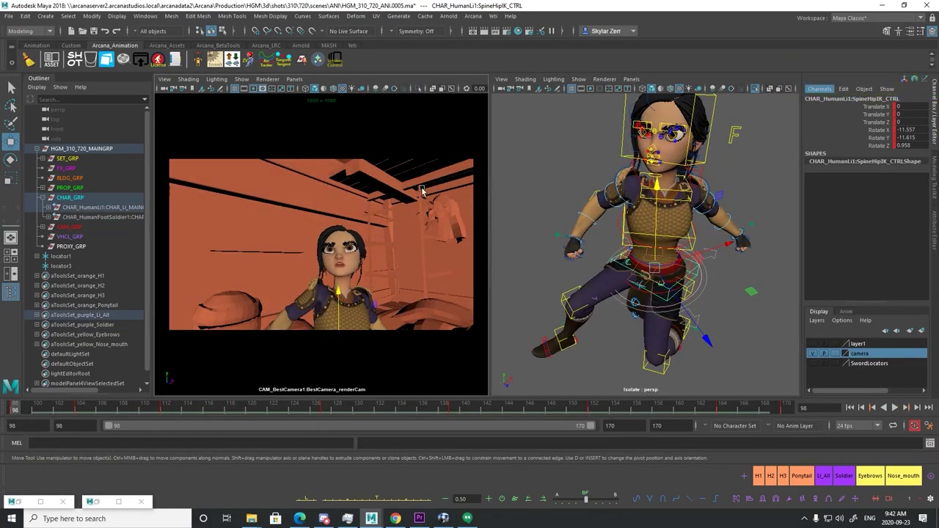
Play the whole shot to review Li's motion in the camera and isolated perspective views
click(895, 409)
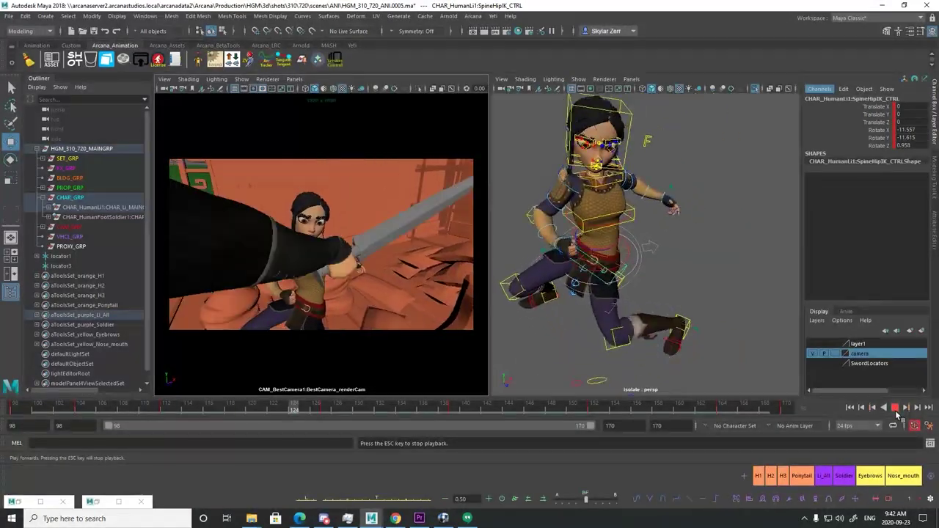
click(895, 409)
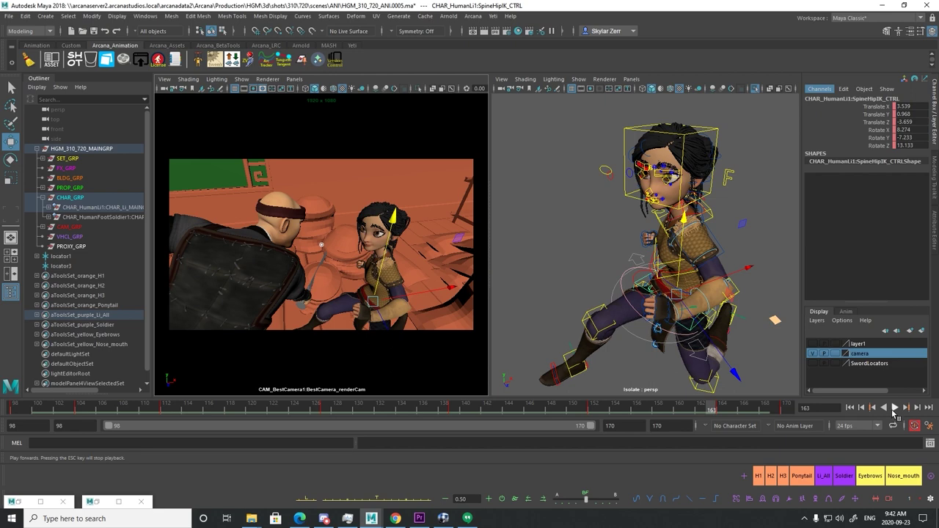
click(893, 413)
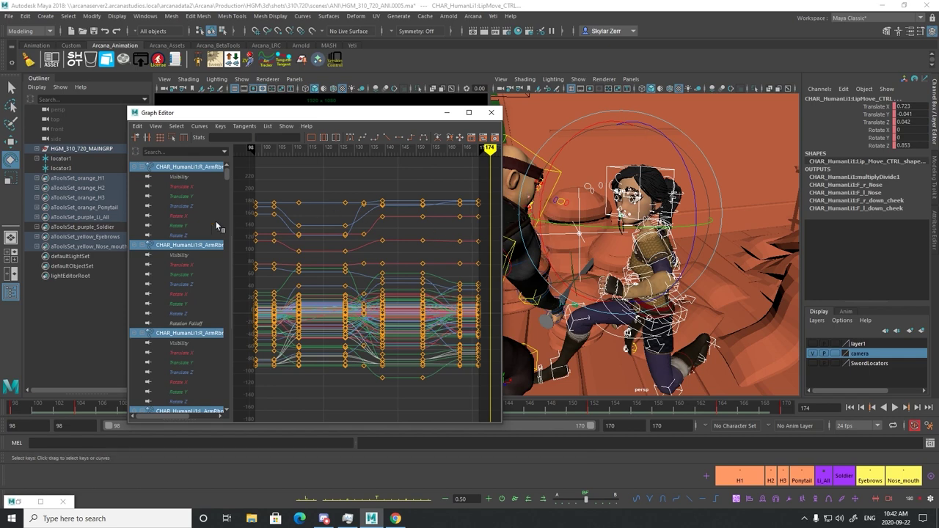
Examine Li's blocking keys and poses between frames 104 and 111 in the Graph Editor, and minimize the editor
mouse_move(490, 149)
mouse_down()
mouse_move(260, 176)
mouse_move(298, 200)
mouse_move(273, 206)
mouse_move(301, 218)
mouse_move(268, 220)
mouse_move(300, 233)
mouse_move(273, 231)
mouse_up()
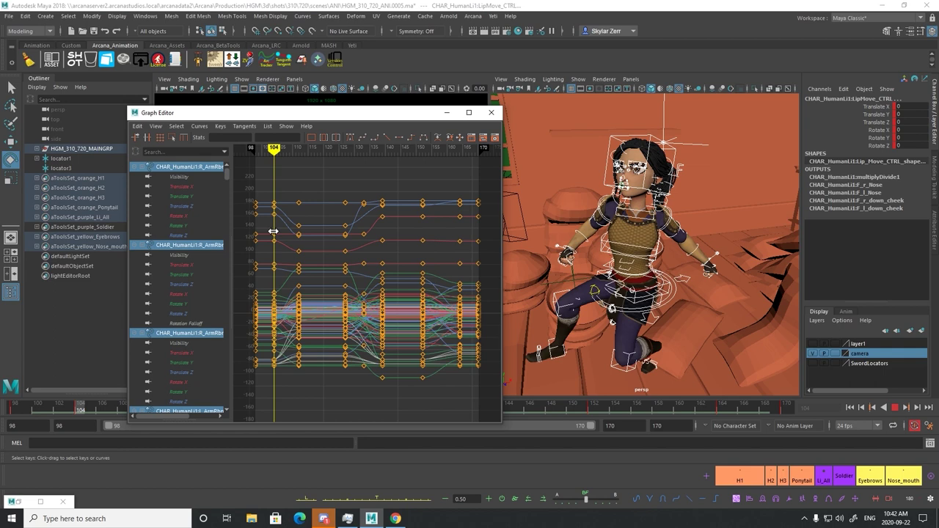
drag(273, 232, 275, 231)
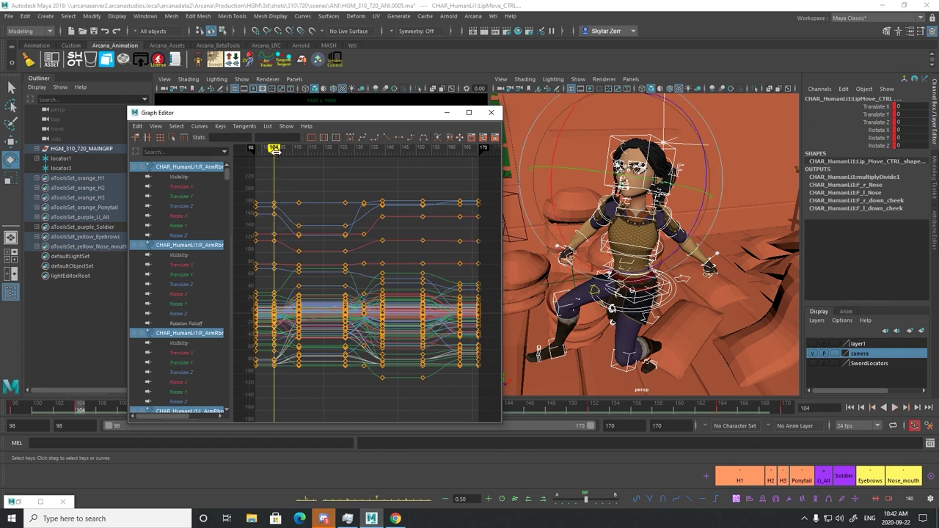
mouse_move(275, 150)
mouse_down()
mouse_move(264, 150)
mouse_move(297, 184)
mouse_up()
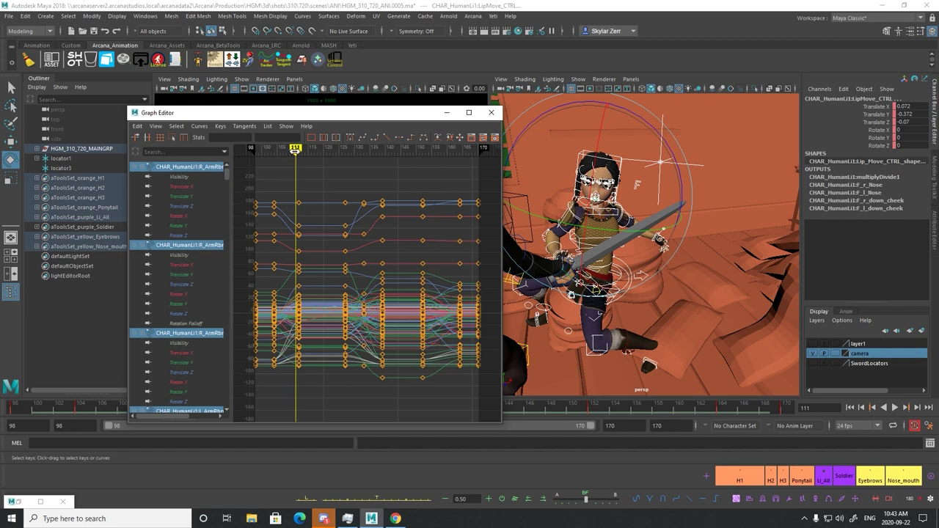
mouse_move(295, 149)
mouse_down()
mouse_move(272, 159)
mouse_move(289, 168)
mouse_up()
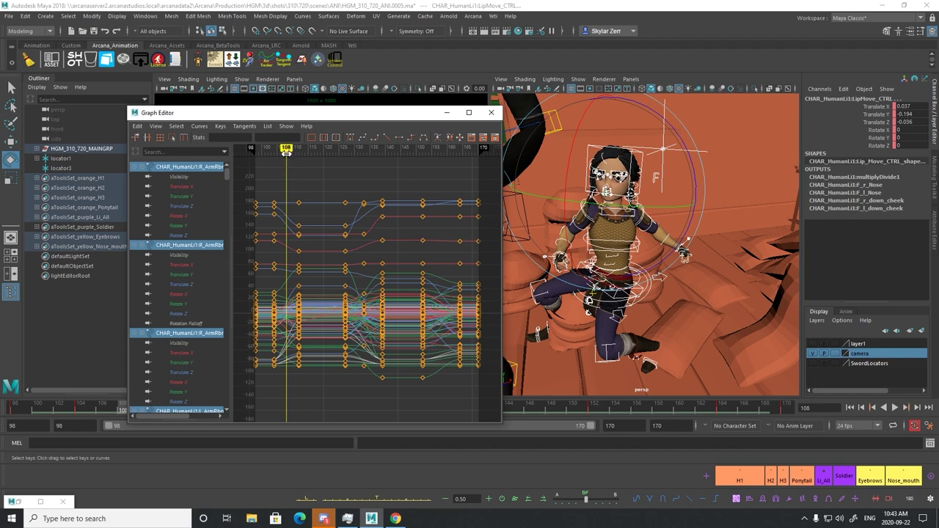
drag(338, 116, 302, 106)
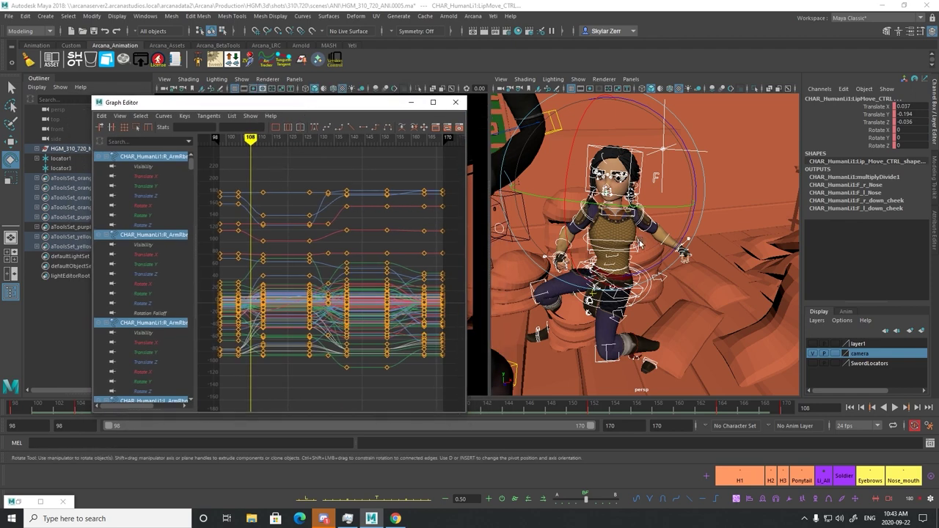
drag(250, 139, 242, 156)
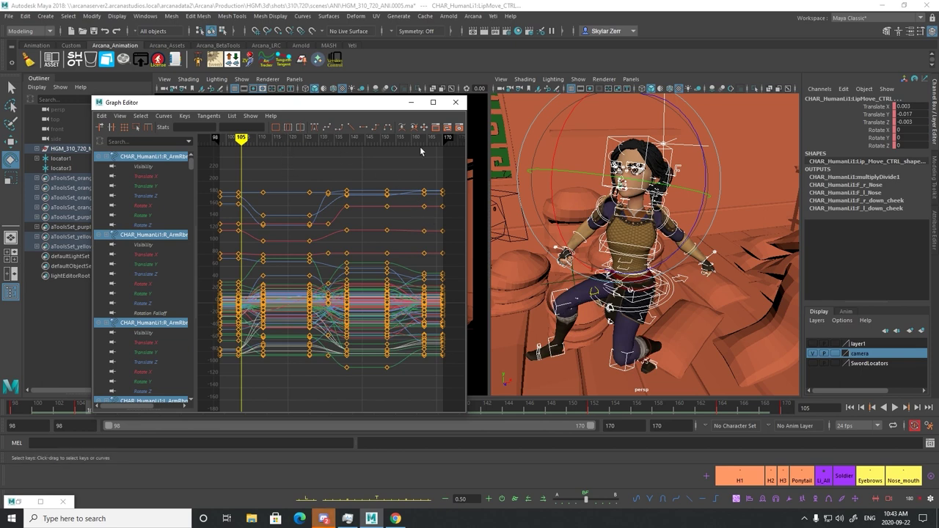
click(411, 103)
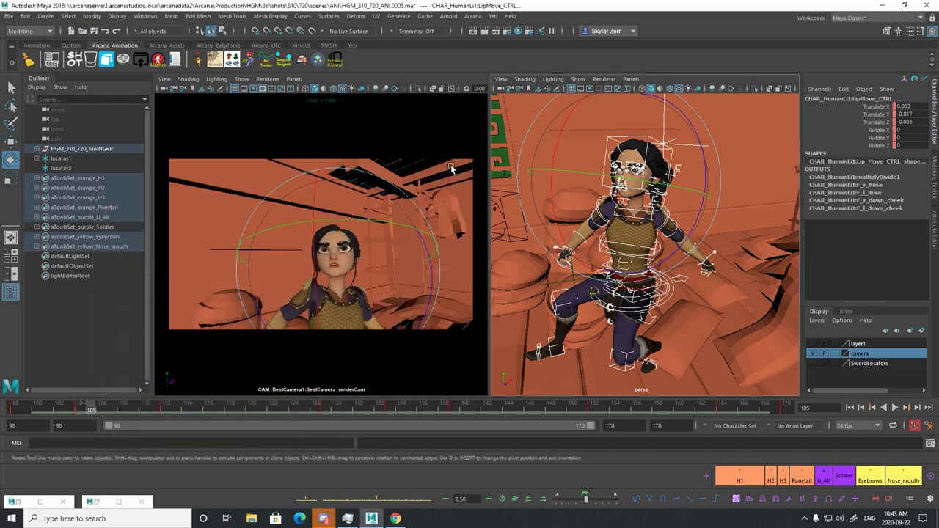
Key Li's Cog control at frame 106 with Translate 116.343, -35.514, 170.162 and play back her move
alt+middle_drag(562, 228, 551, 176)
key(q)
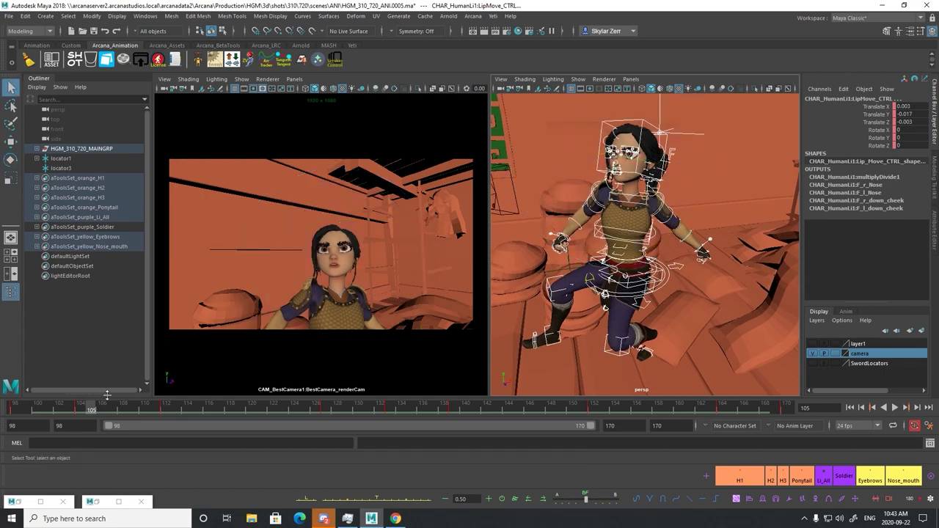
key(alt+v)
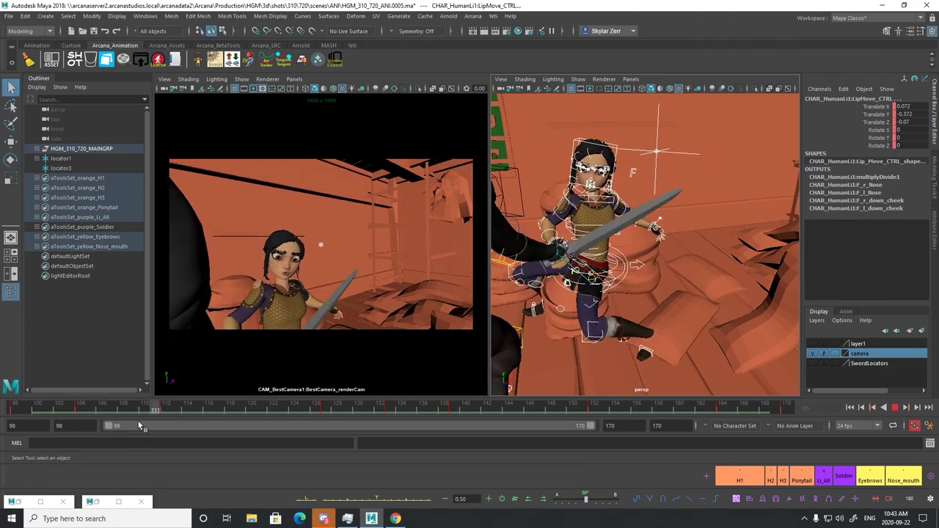
mouse_move(108, 418)
mouse_down()
mouse_move(80, 413)
mouse_move(103, 412)
mouse_up()
click(670, 272)
key(w)
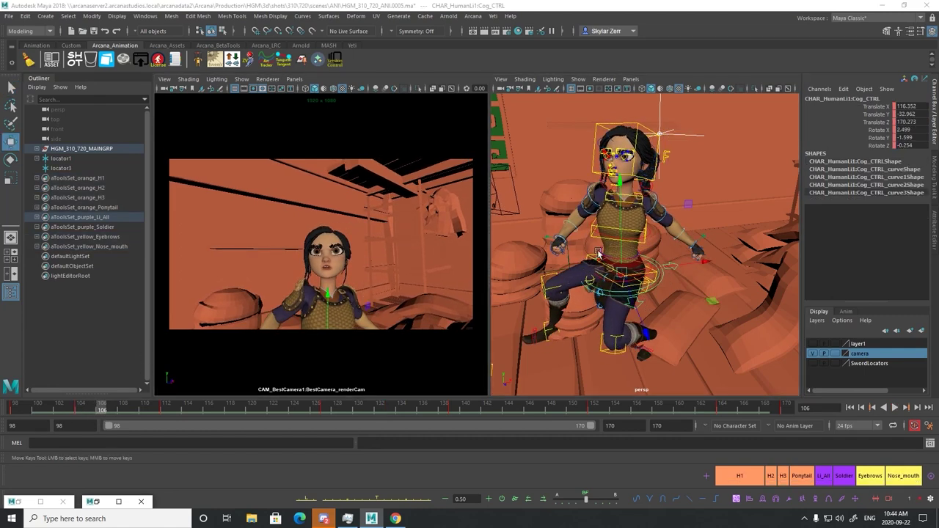
drag(621, 253, 621, 261)
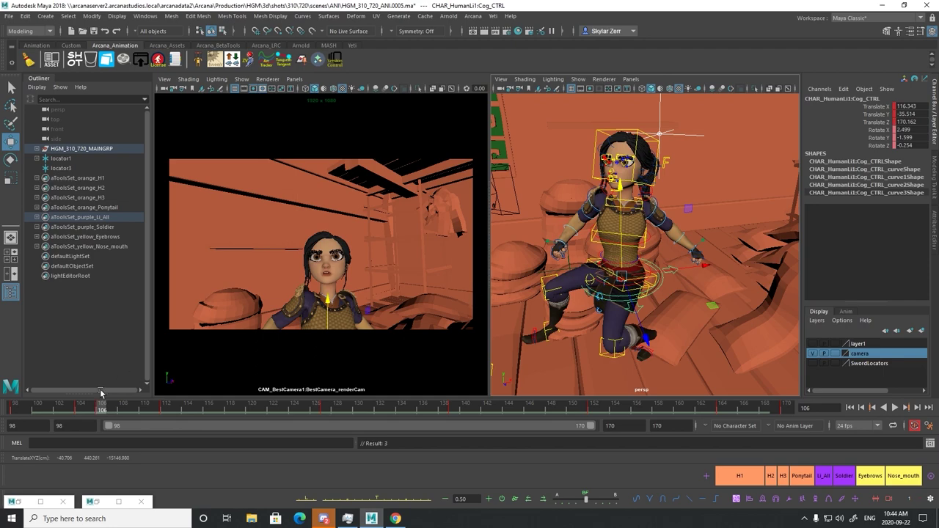
drag(88, 409, 85, 410)
key(alt+v)
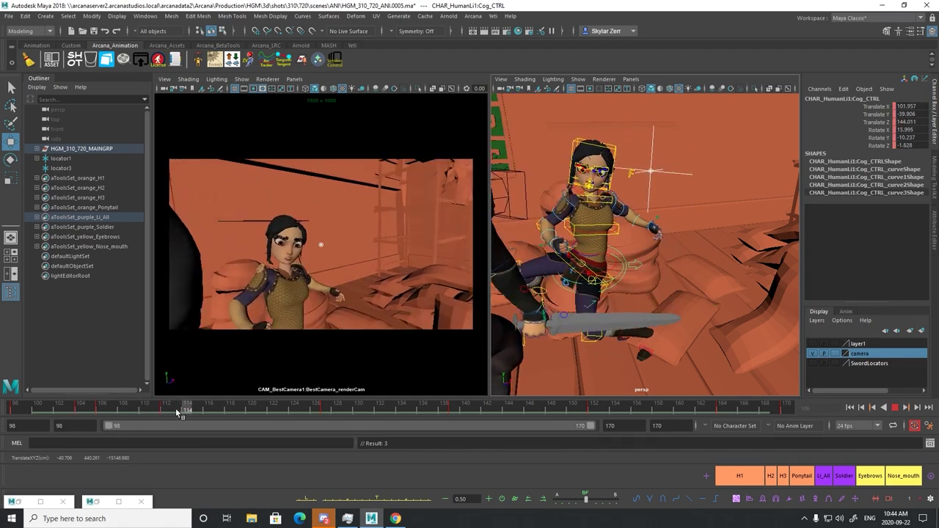
Move Li's Cog control at frame 106 to Translate 118.595, -36.622, 173.523 and check the change in the camera view
drag(68, 422, 102, 417)
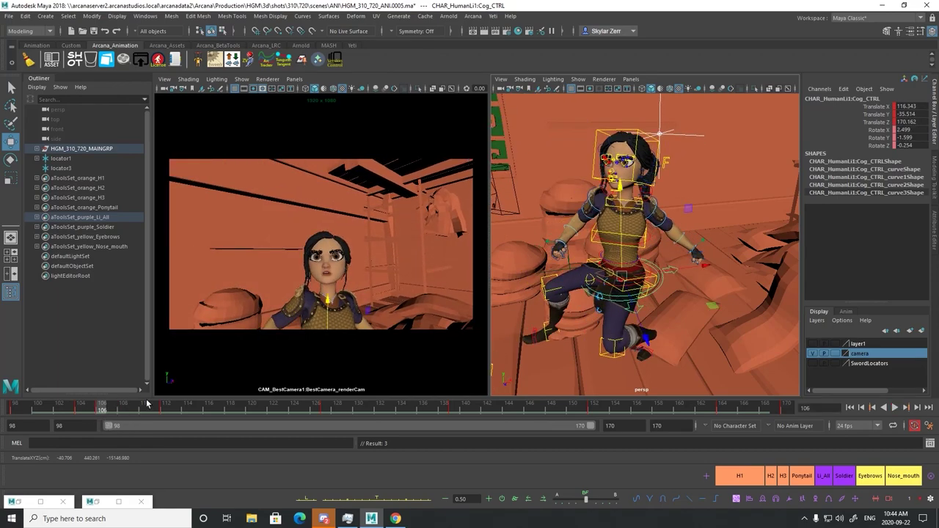
alt+drag(647, 205, 713, 227)
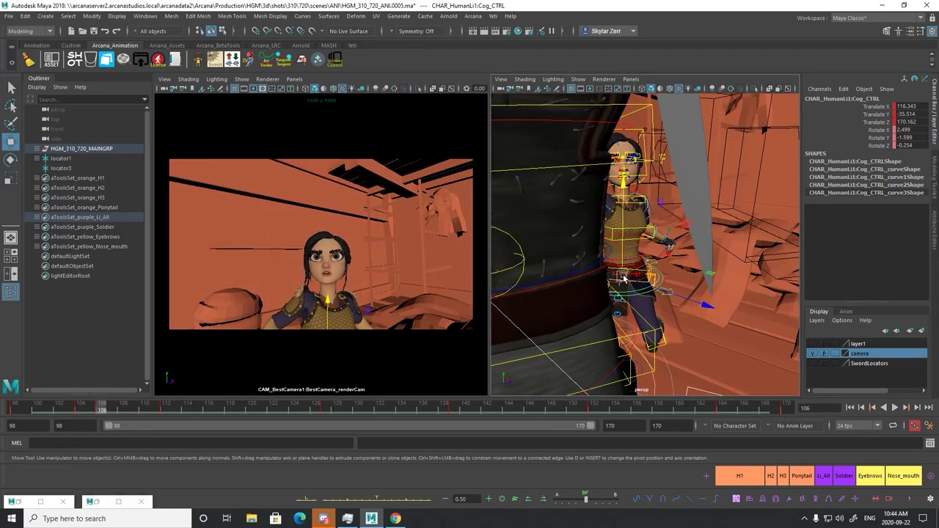
alt+drag(624, 278, 620, 279)
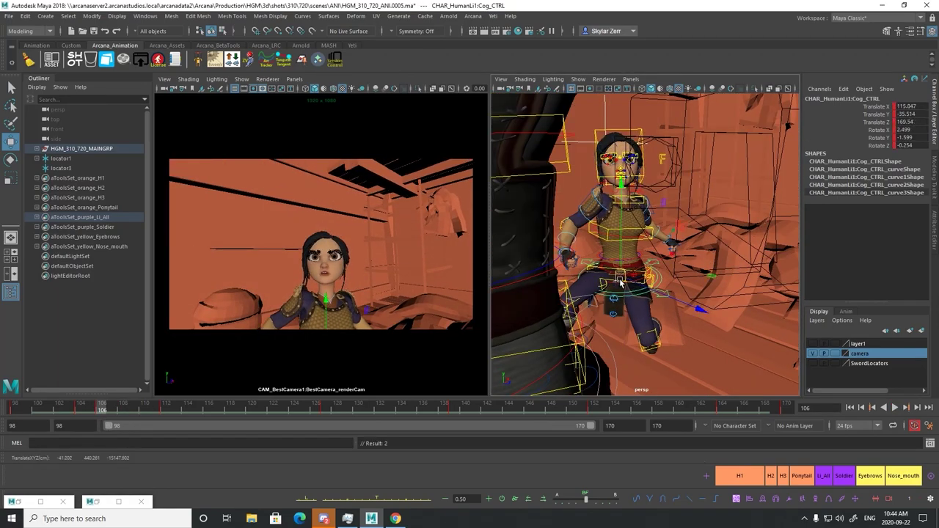
alt+drag(622, 282, 630, 275)
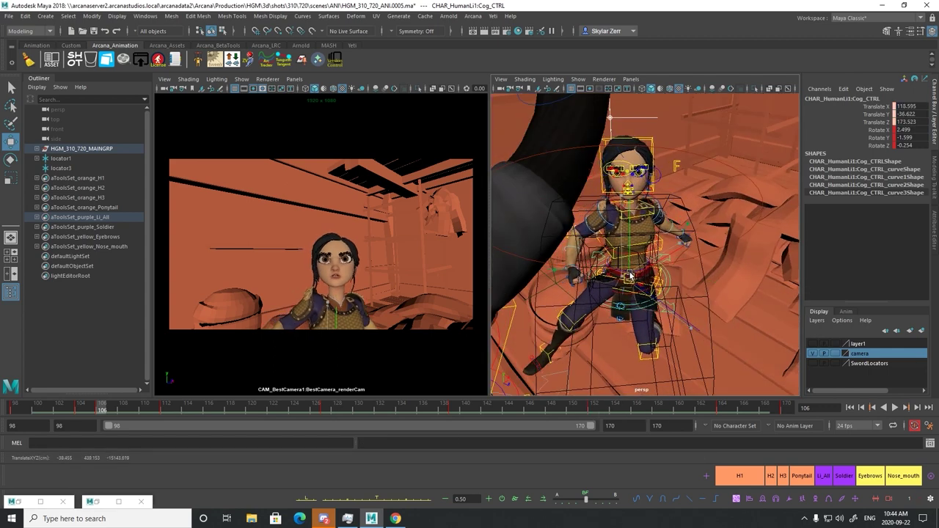
drag(80, 413, 102, 408)
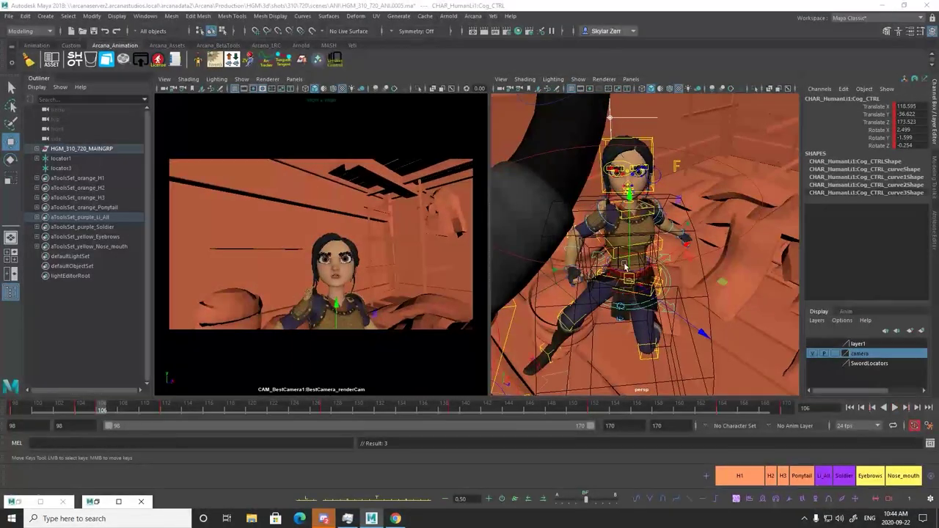
Raise Li's Cog control at frame 106 to Translate 118.599, -35.343, 173.579 and play back her move
drag(630, 259, 631, 261)
key(alt+v)
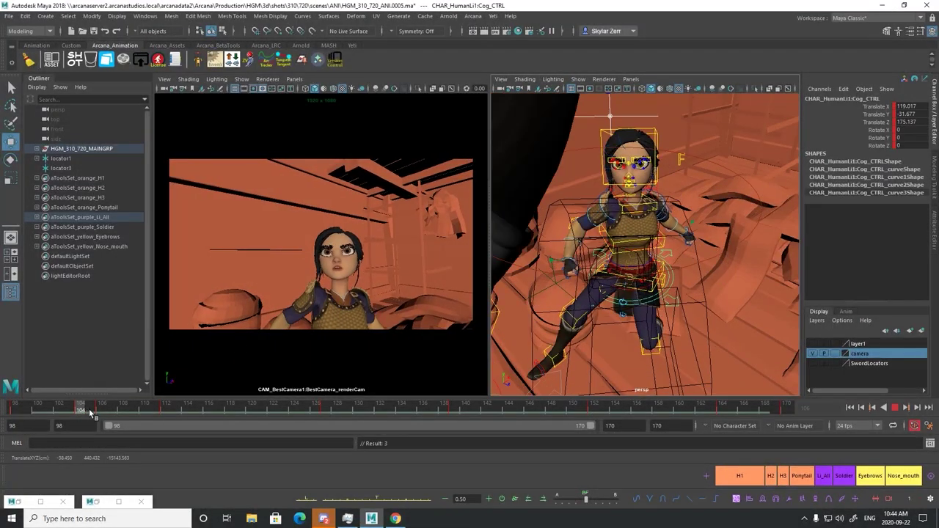
drag(173, 405, 111, 420)
key(alt+v)
alt+drag(533, 236, 585, 204)
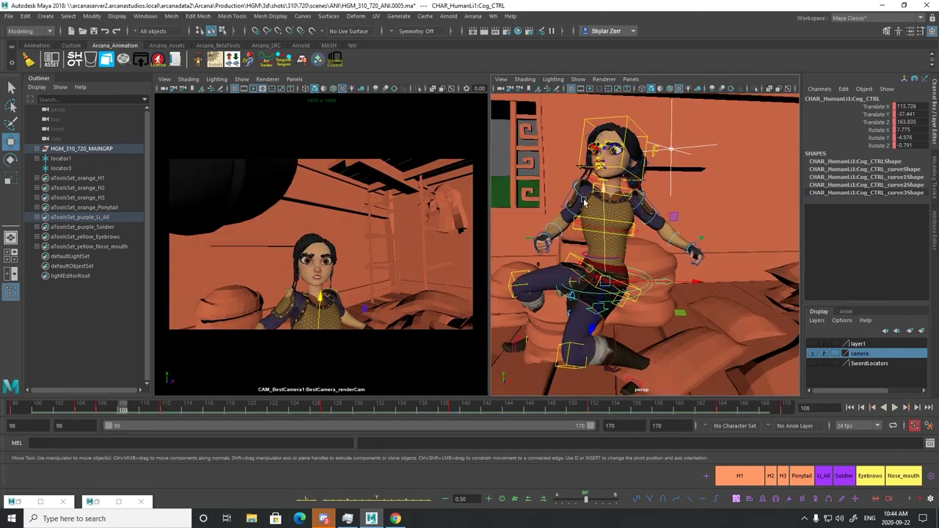
Raise Li's Cog control at frame 106 further to Translate 118.614, -30.76, 173.779 and play back the result
click(102, 411)
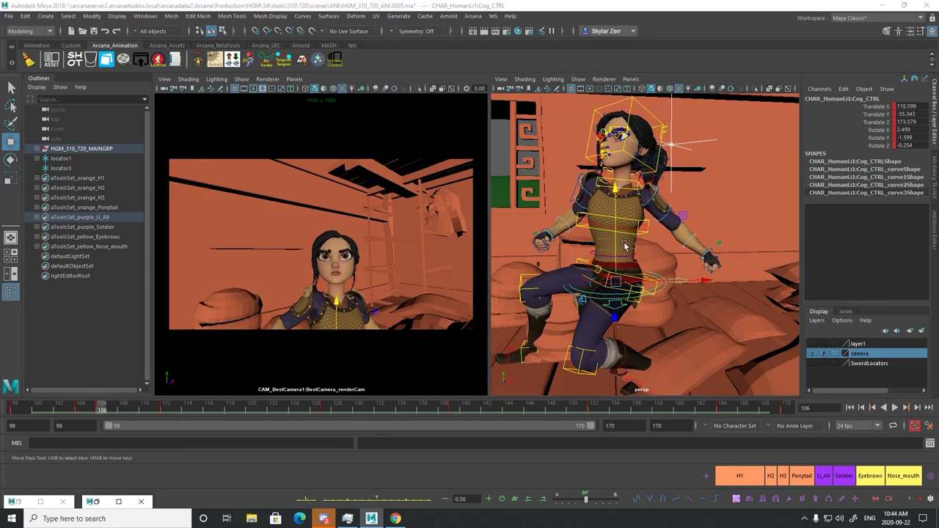
drag(616, 266, 616, 257)
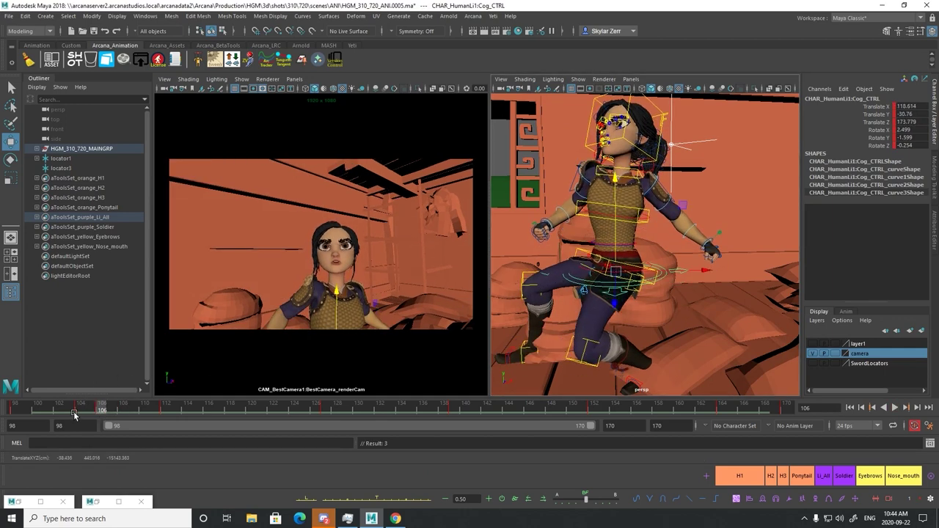
key(alt+v)
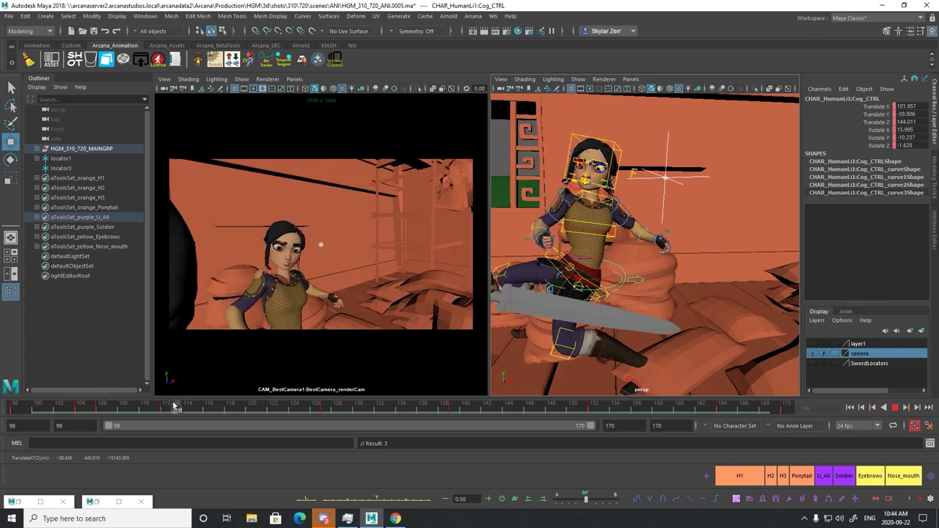
drag(174, 408, 112, 407)
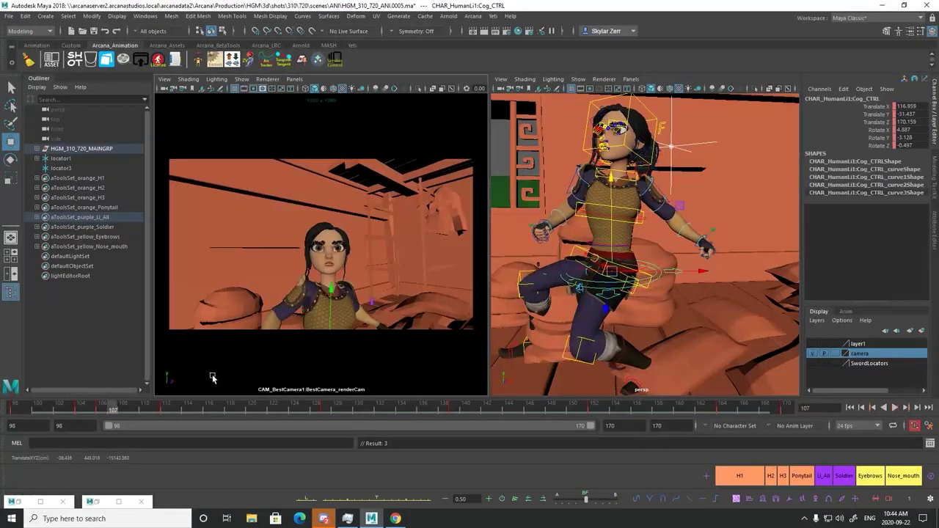
Refine Li's Cog height at frame 106 to Translate 118.619, -29.243, 173.845 and review the motion through frame 114
drag(608, 255, 613, 256)
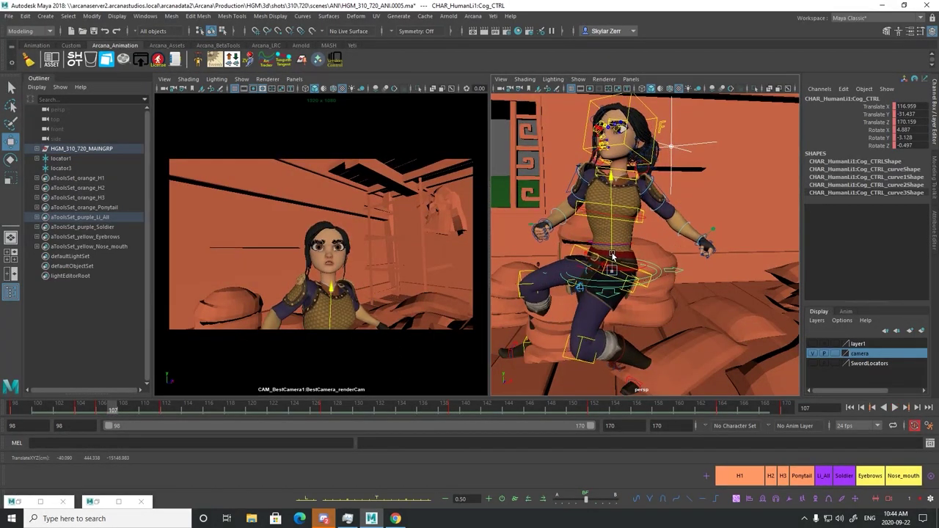
click(99, 409)
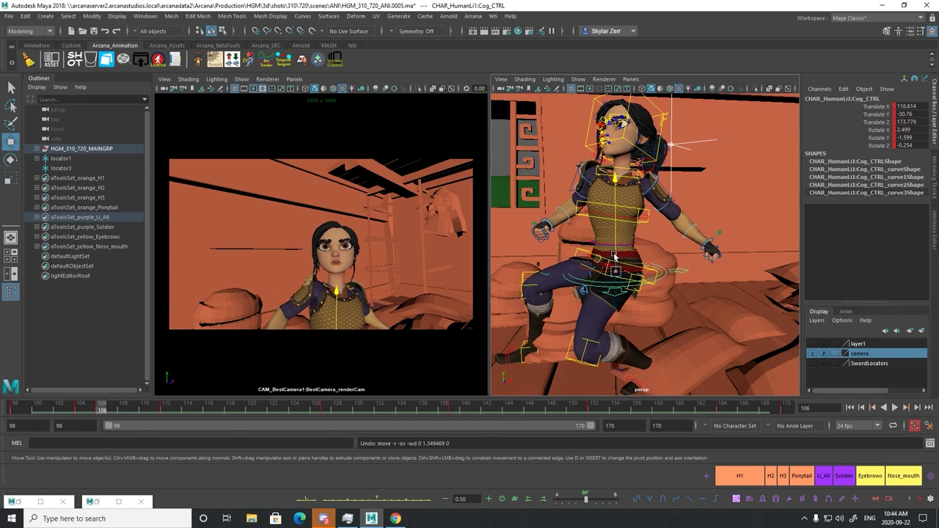
drag(614, 257, 612, 255)
key(alt+v)
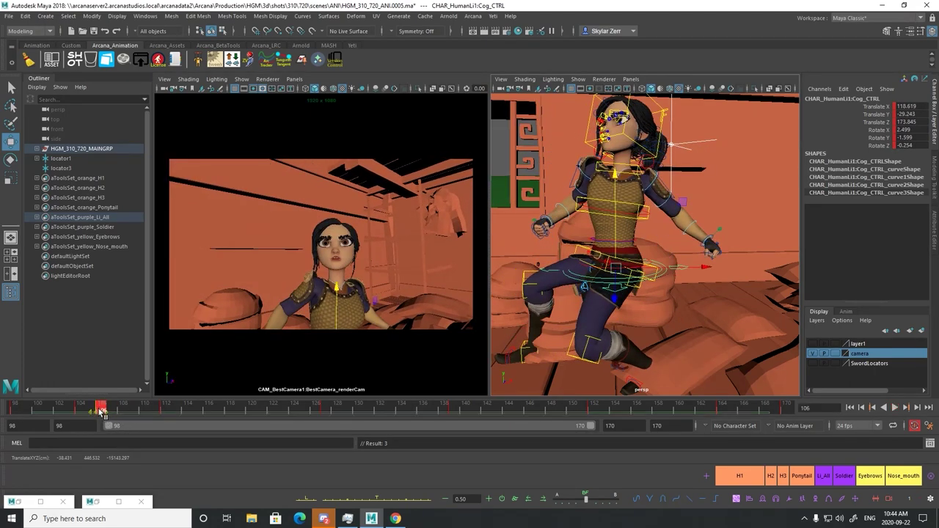
drag(77, 407, 188, 406)
Select Li's R_LegAnkleIK control and check her right foot's motion between frames 104 and 114
alt+drag(585, 202, 688, 232)
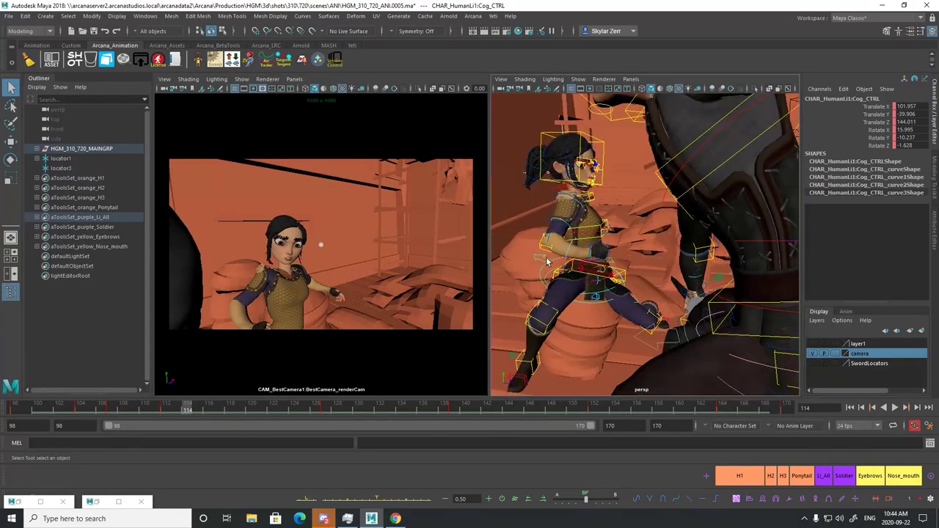
alt+drag(546, 262, 537, 294)
click(543, 338)
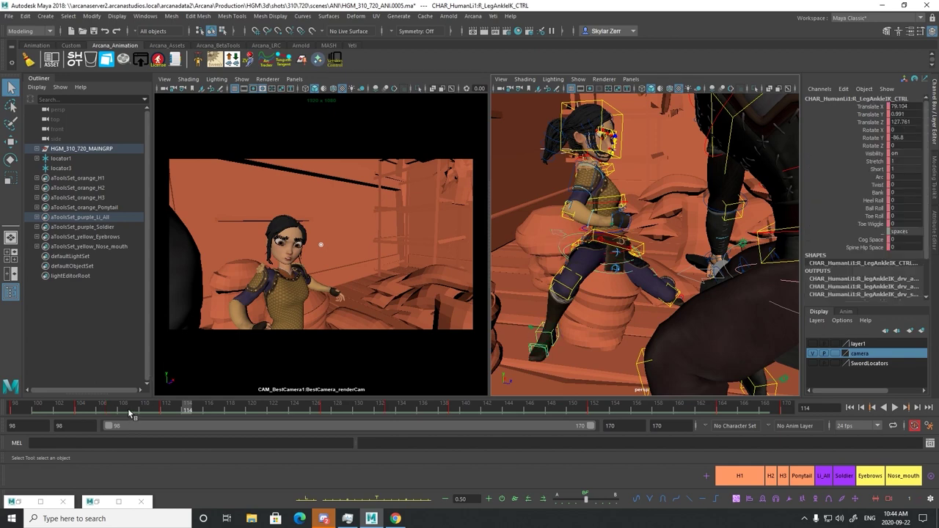
drag(130, 411, 162, 409)
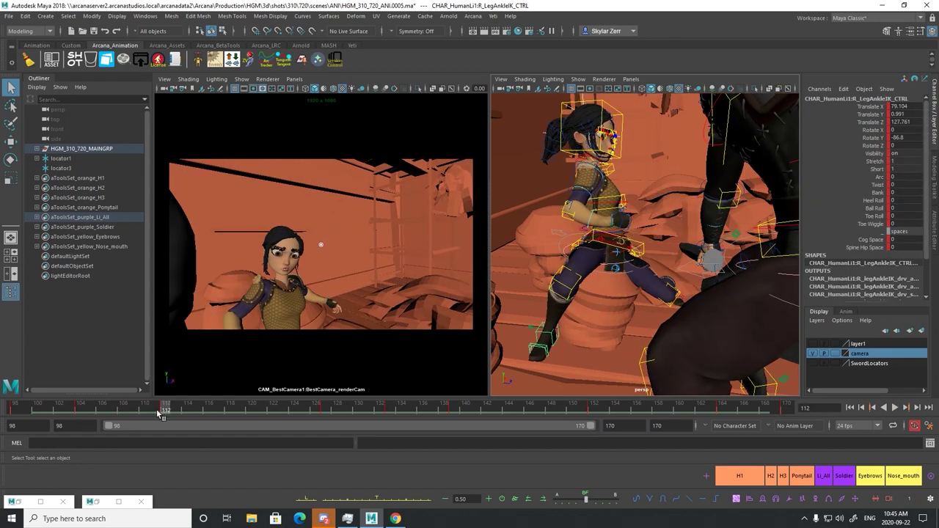
drag(74, 409, 145, 407)
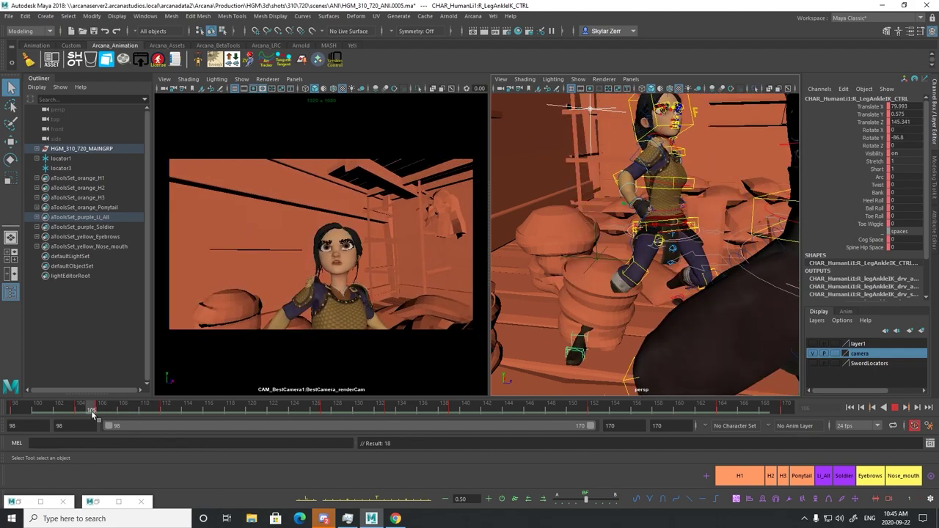
key(alt+v)
Review Li's full-body move around frames 107 to 113 by playing it back in a wider front perspective view
alt+drag(610, 207, 491, 196)
alt+right_drag(631, 220, 292, 265)
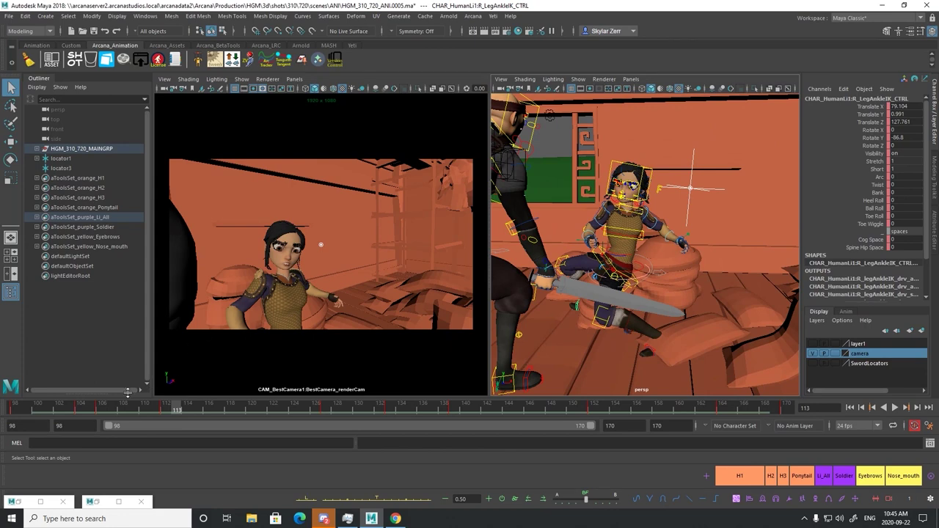
key(alt+v)
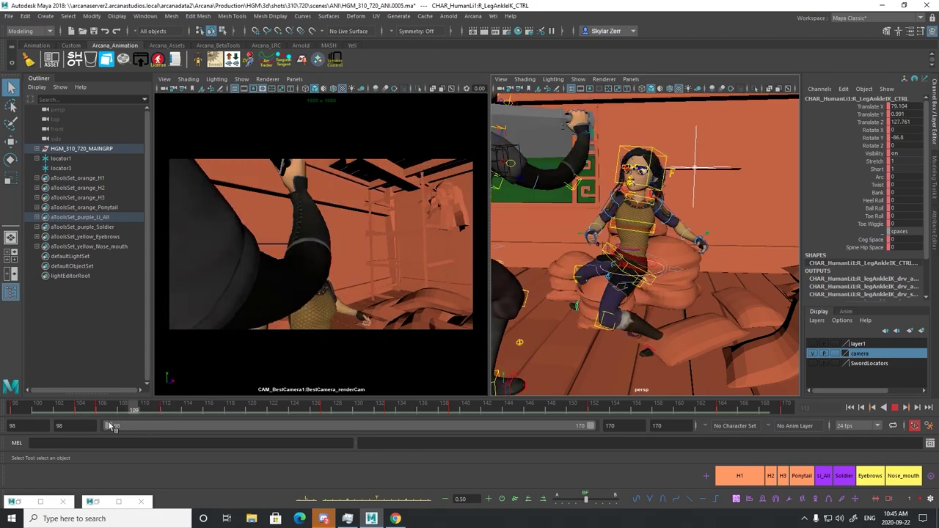
key(alt+v)
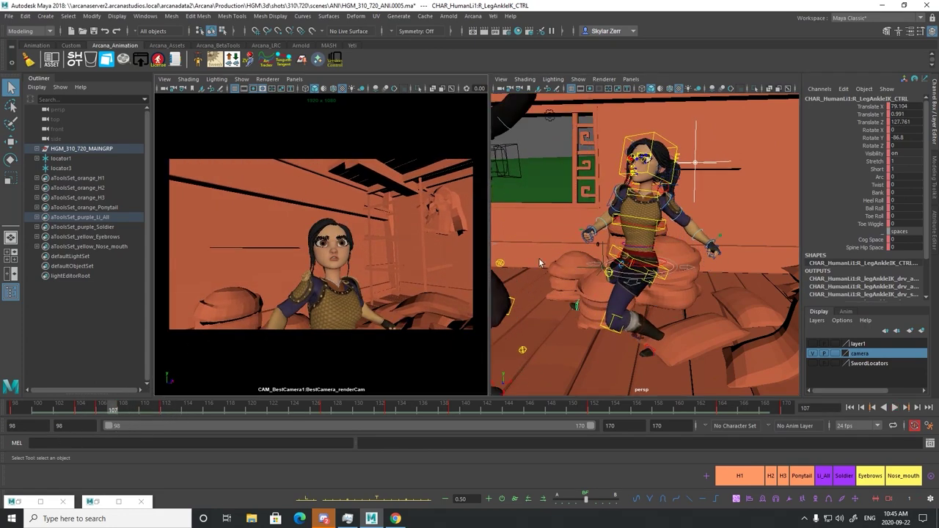
Compare Li's Cog and SpineHipIK controls at frame 110 and select the SpineHipIK control
drag(103, 406, 145, 404)
alt+drag(644, 244, 671, 260)
alt+right_drag(671, 259, 707, 258)
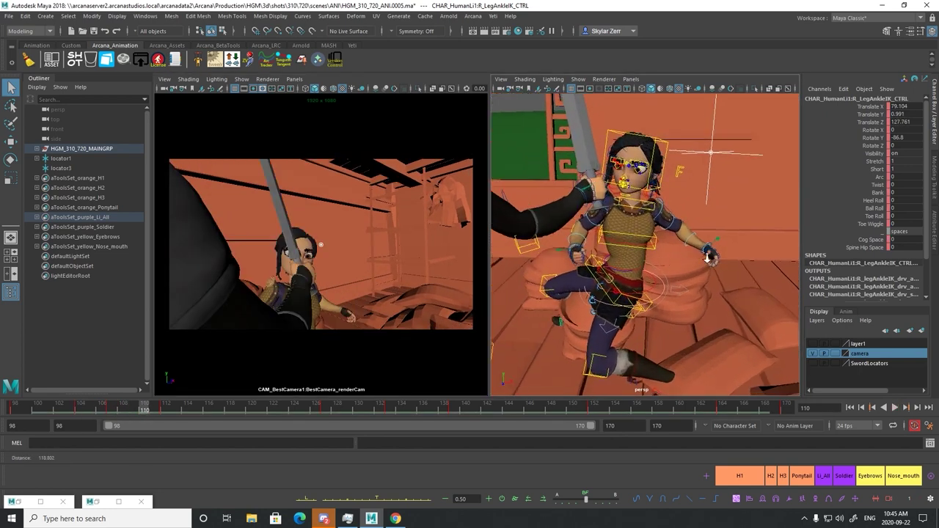
alt+drag(708, 258, 660, 265)
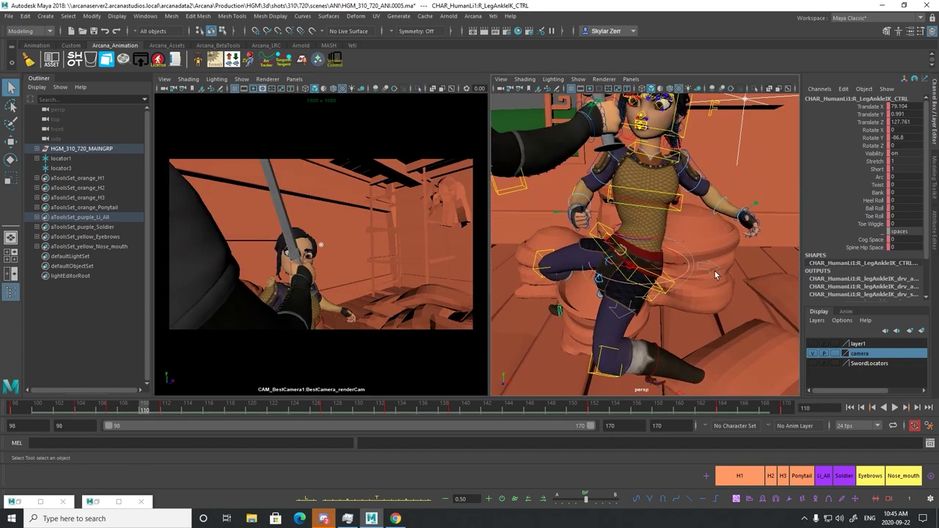
click(658, 263)
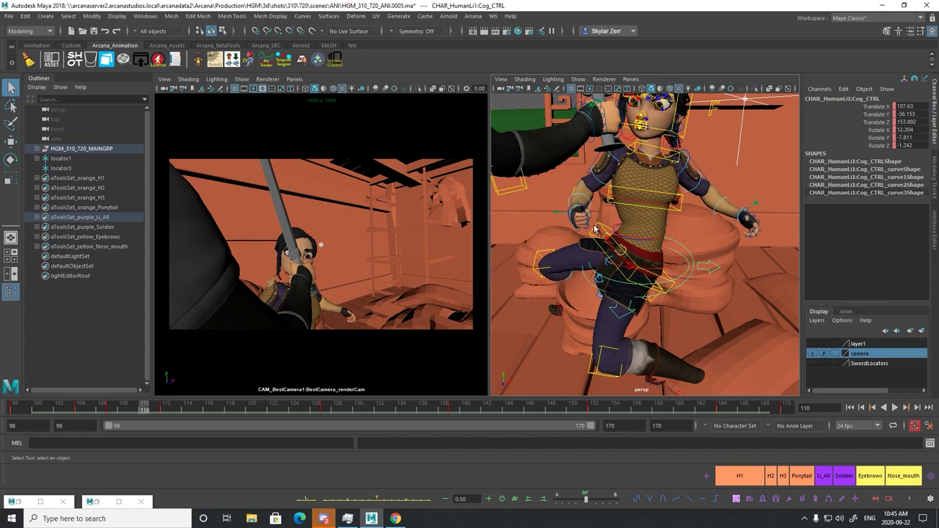
alt+drag(610, 235, 633, 237)
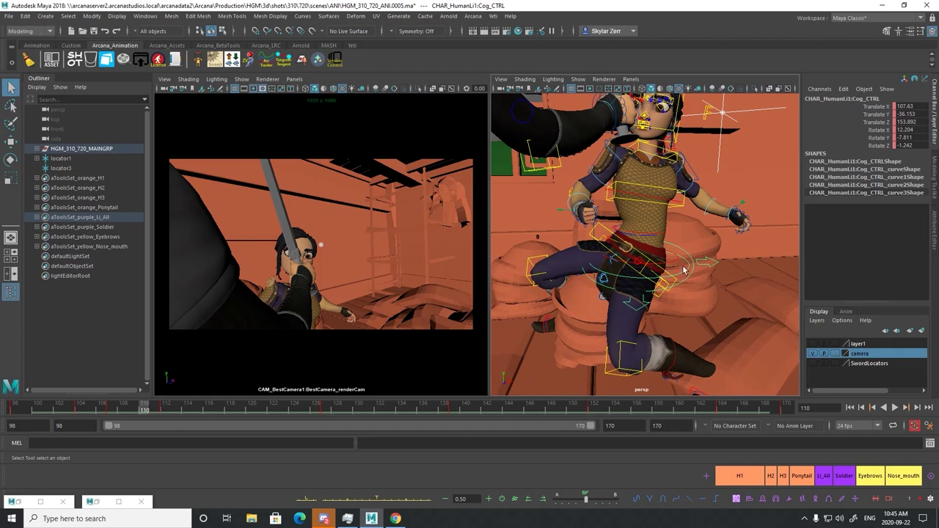
click(608, 237)
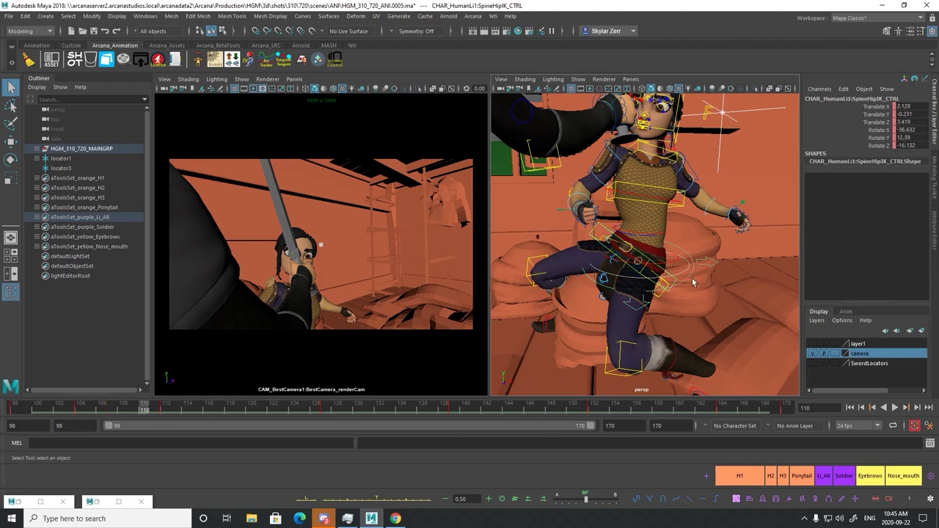
click(649, 294)
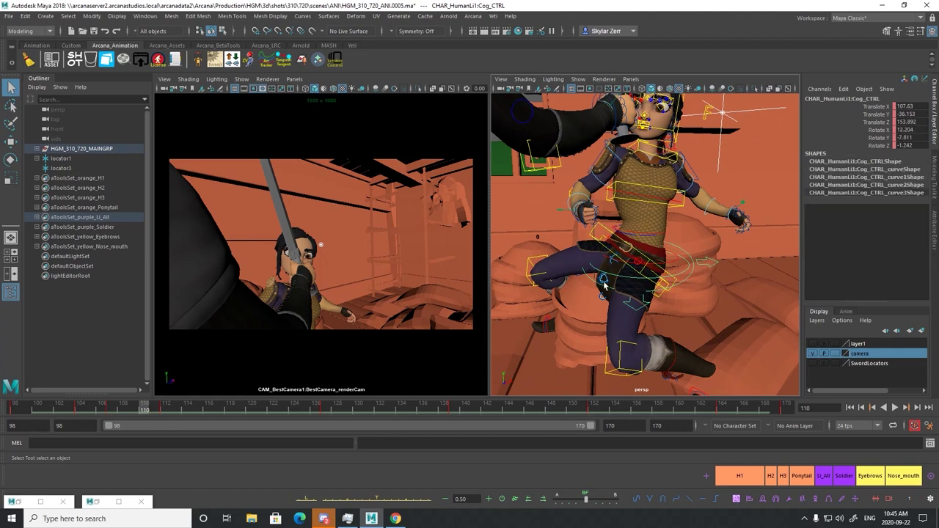
click(609, 237)
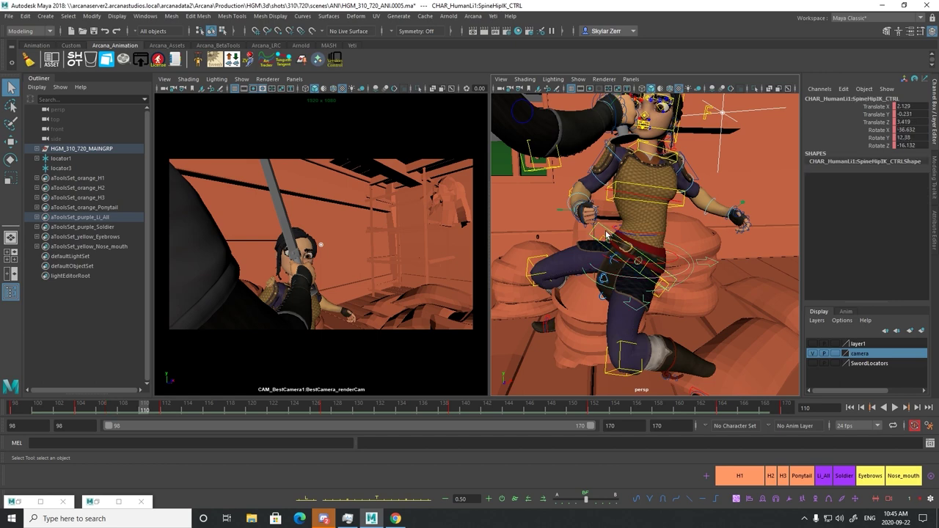
Try moving Li's SpineHipIK control at frame 110 to Translate -0.612, -3.915, 6.531, and undo the move
key(w)
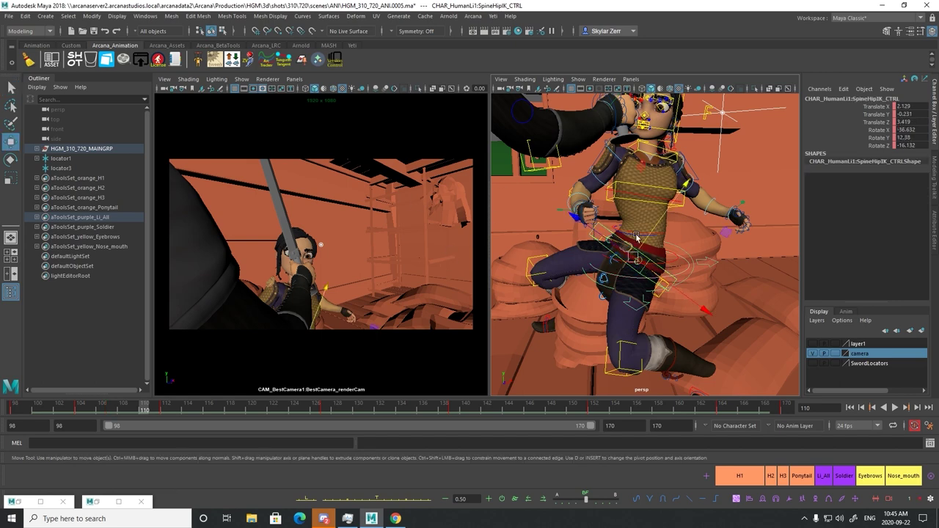
alt+drag(637, 236, 645, 224)
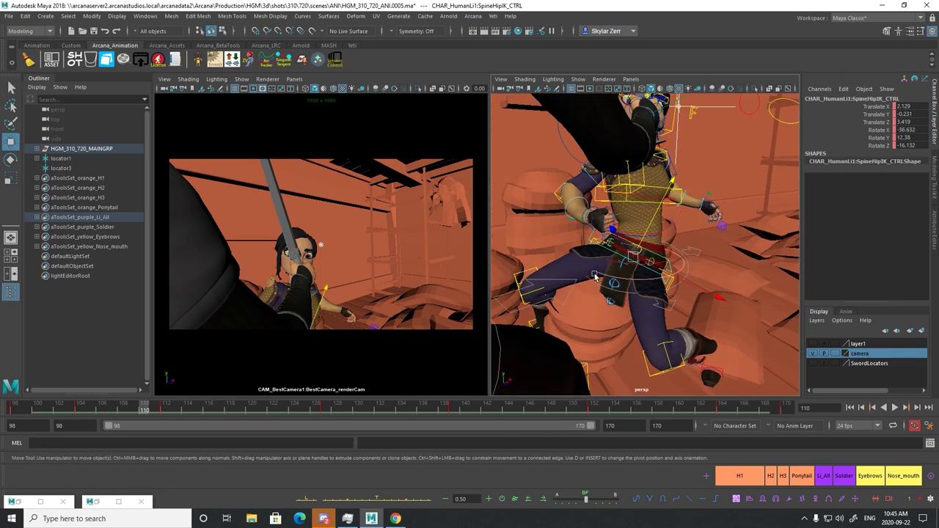
mouse_move(630, 267)
mouse_down()
mouse_move(625, 250)
mouse_move(635, 243)
mouse_move(624, 260)
mouse_move(631, 269)
mouse_up()
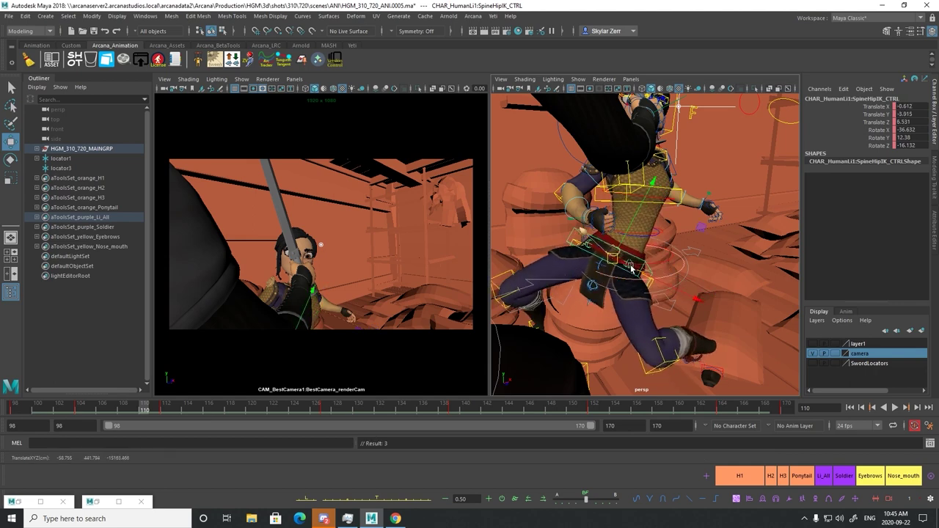
key(ctrl+z)
Shift Li's hips sideways at frame 109 by moving SpineHipIK to Translate X -9.148, and play back the motion
key(alt+v)
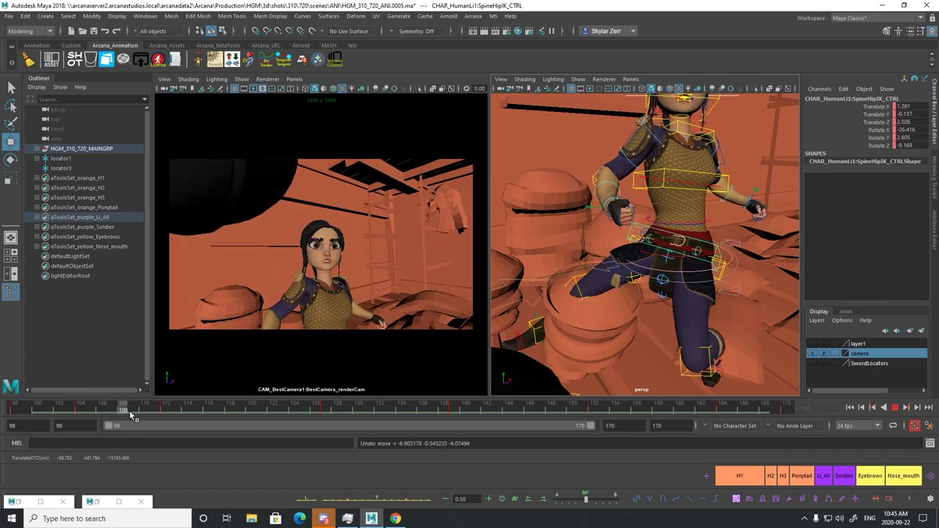
key(alt+v)
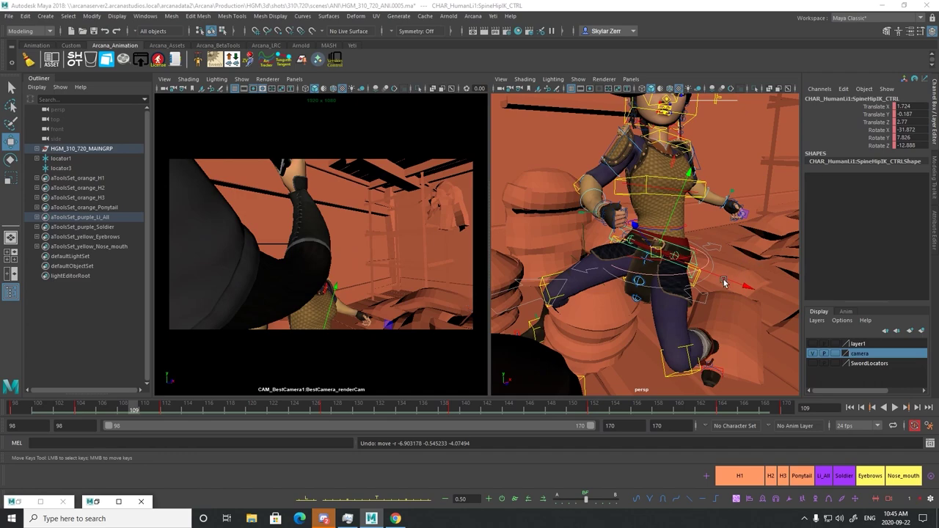
drag(724, 281, 684, 288)
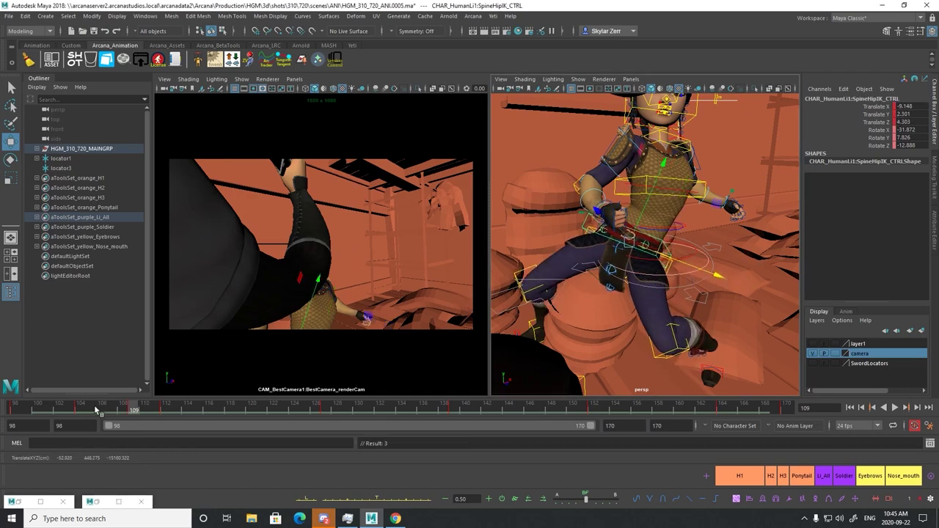
key(alt+v)
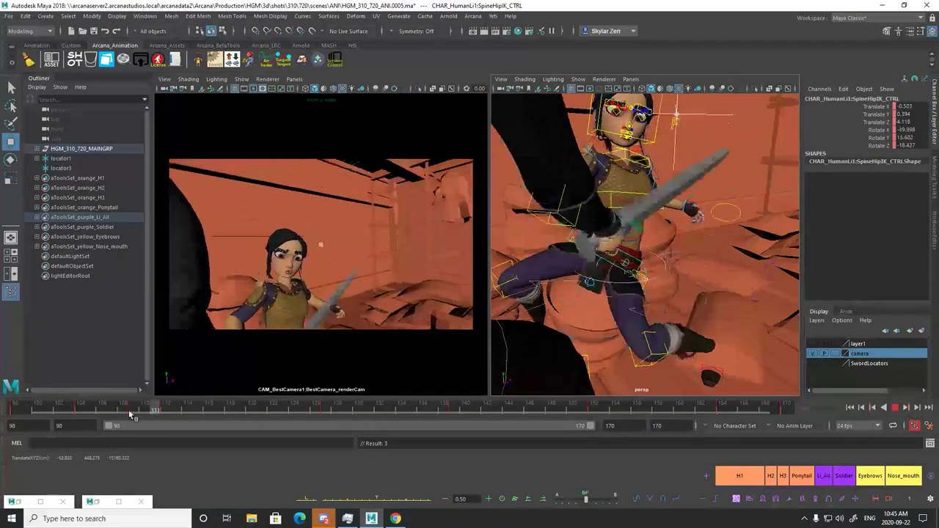
Play back Li's motion through frames 105 to 116 from several angles, with her SpineChestIK control selected for comparison
drag(128, 411, 208, 402)
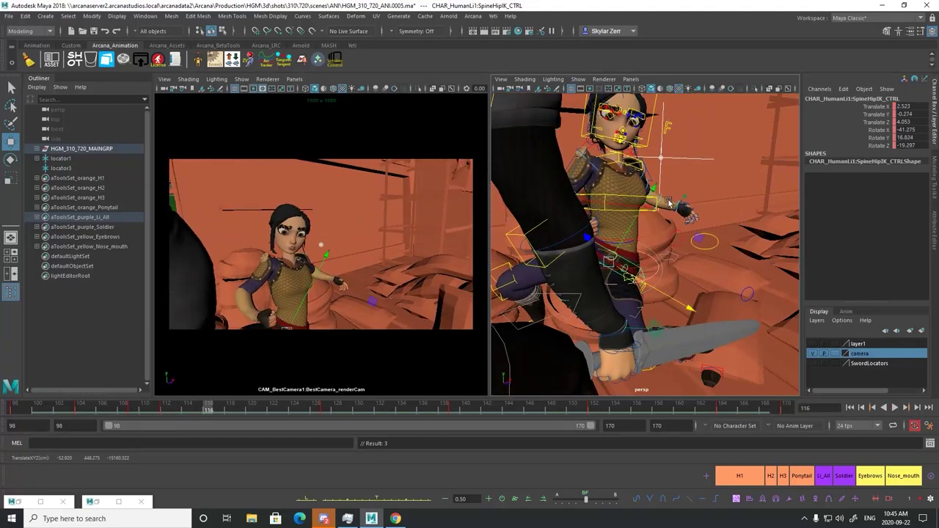
alt+drag(632, 201, 608, 212)
alt+drag(607, 212, 587, 219)
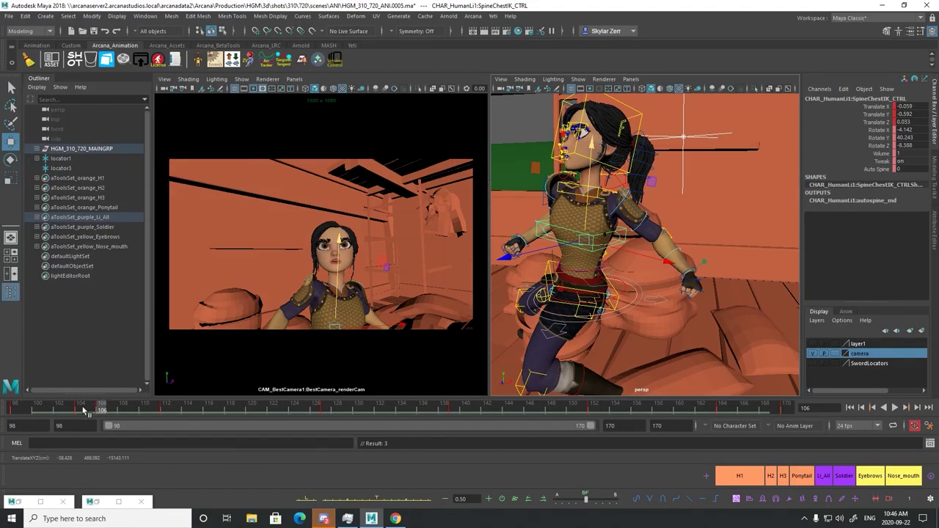
key(alt+v)
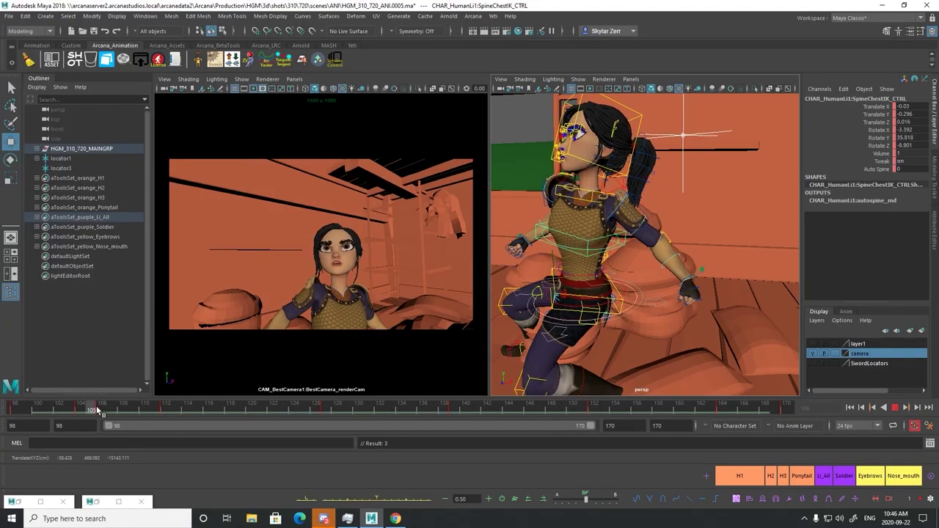
click(135, 406)
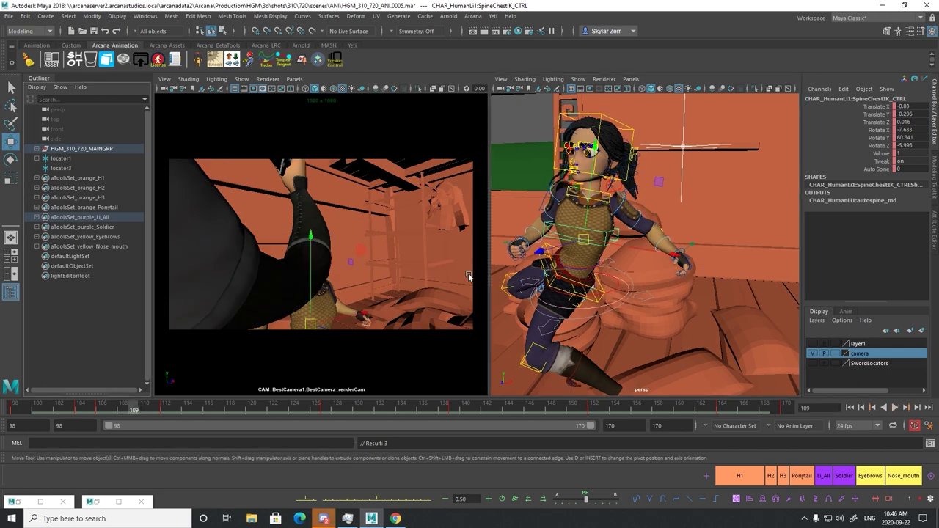
drag(80, 408, 92, 408)
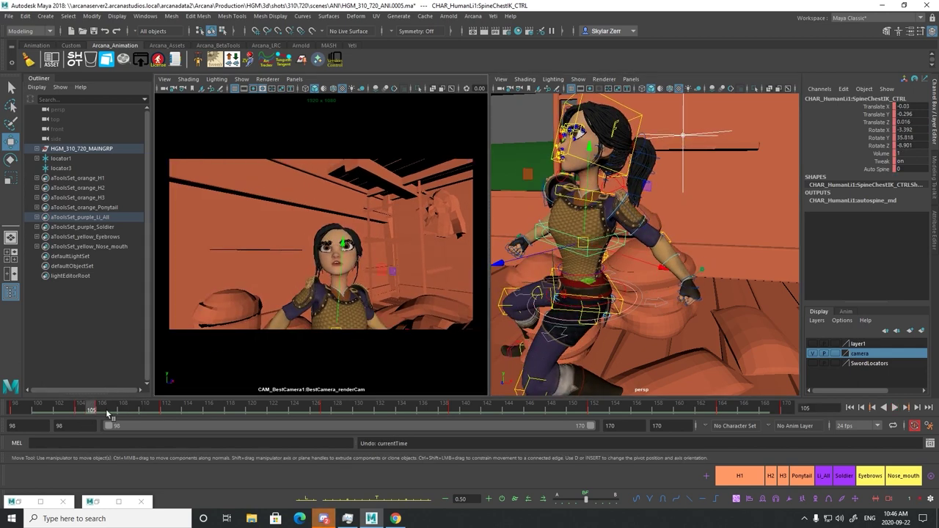
alt+drag(622, 185, 589, 208)
alt+drag(598, 245, 591, 253)
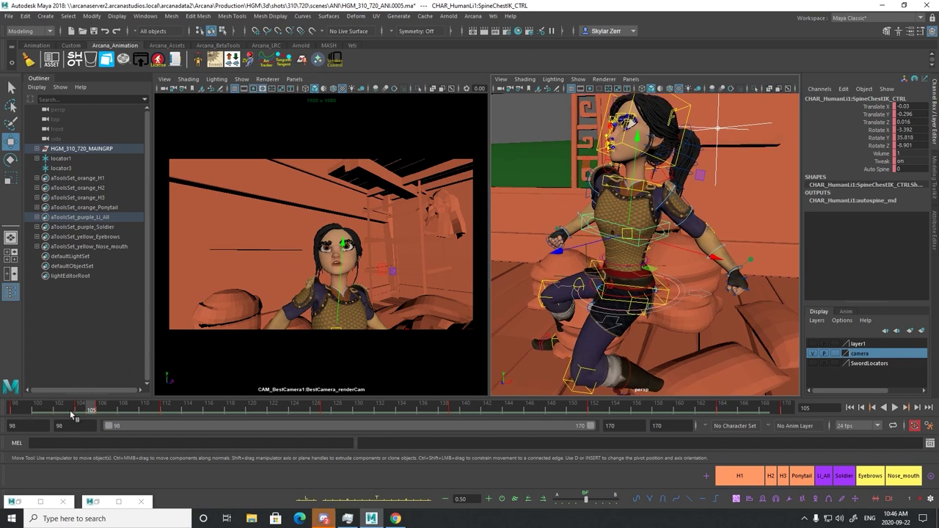
Lower Li's chest at frame 106 by moving SpineChestIK to Translate -0.167, -1.674, 0.093, and play back the motion
mouse_move(79, 409)
mouse_down()
mouse_move(115, 407)
mouse_move(78, 409)
mouse_move(102, 415)
mouse_up()
alt+drag(686, 233, 714, 235)
alt+right_drag(690, 235, 722, 234)
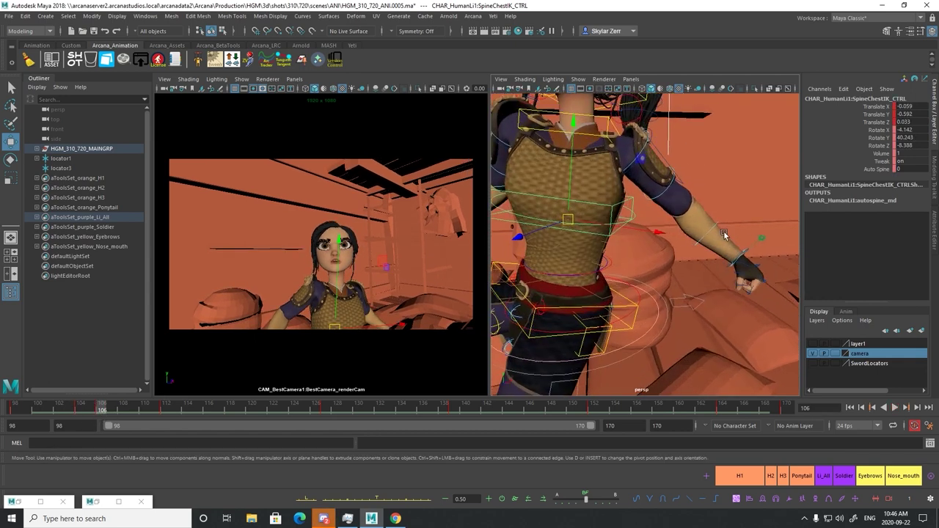
alt+drag(628, 283, 623, 207)
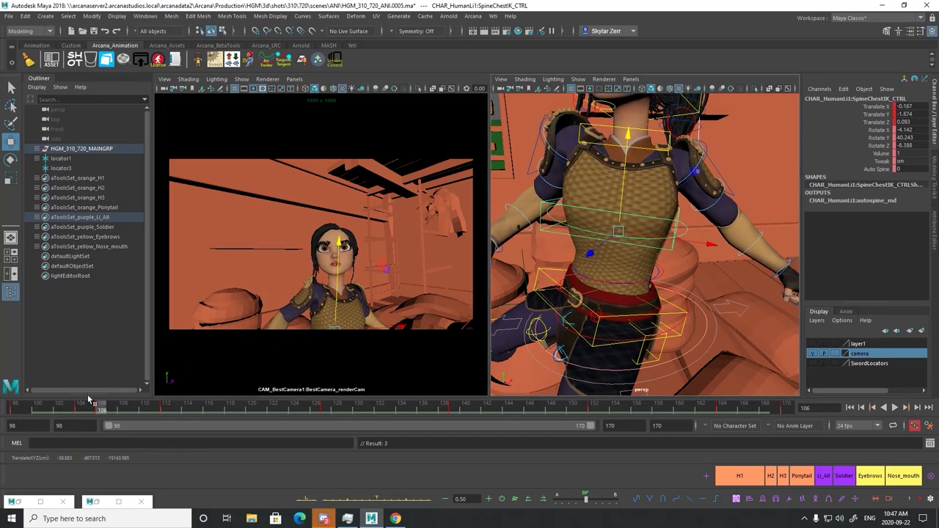
mouse_move(88, 402)
mouse_down()
mouse_move(90, 411)
mouse_move(124, 409)
mouse_move(178, 389)
mouse_up()
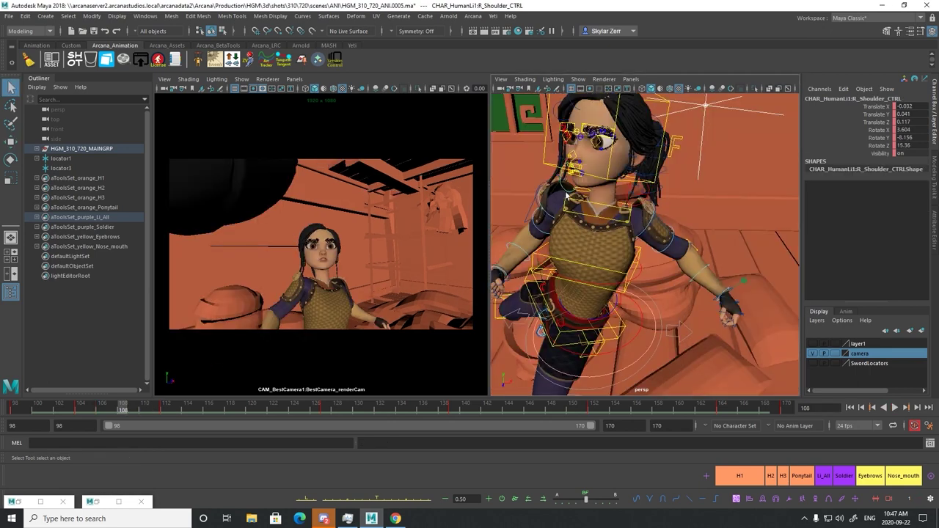
Rotate Li's right shoulder control at frame 109 to -22.256, -33.554, 29.19, and play back the surrounding frames
key(e)
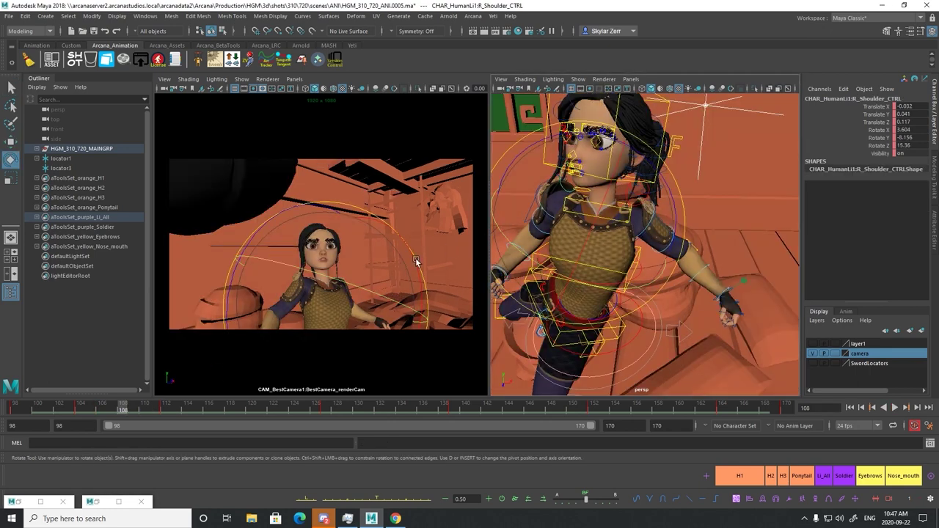
drag(372, 294, 405, 291)
key(ctrl+z)
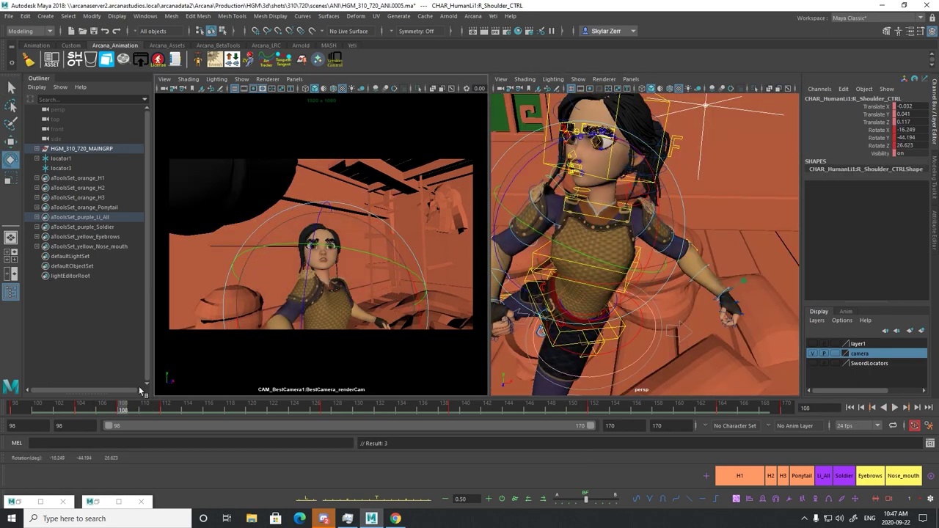
mouse_move(122, 407)
mouse_down()
mouse_move(82, 406)
mouse_move(133, 405)
mouse_up()
drag(356, 294, 394, 275)
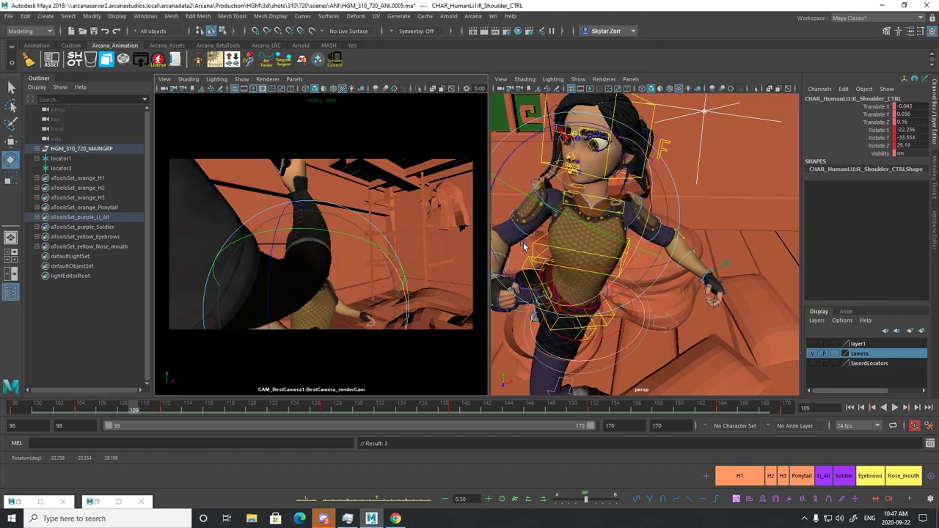
key(q)
drag(109, 405, 168, 396)
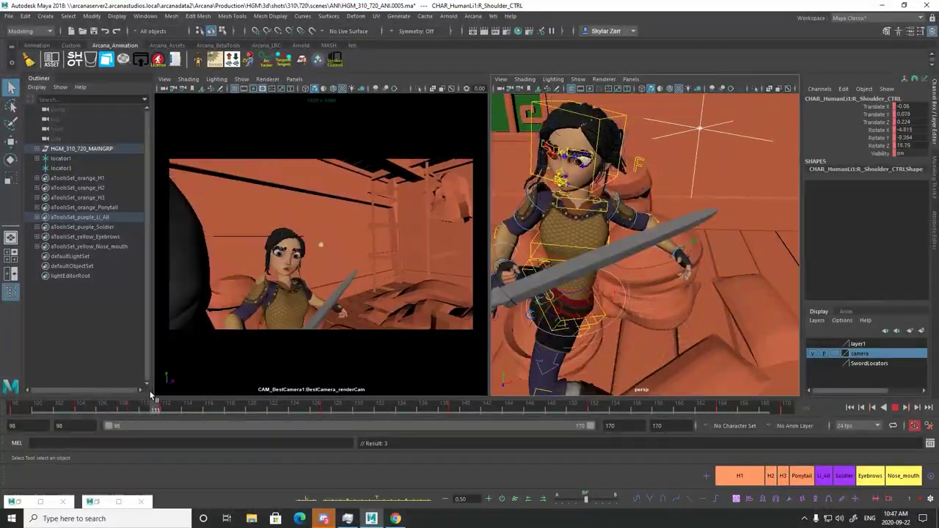
Rotate Li's left shoulder control at frame 107 to 22.404, 14.448, 20.372, and check it against the neighbouring frames
drag(151, 394, 102, 400)
click(450, 303)
click(564, 284)
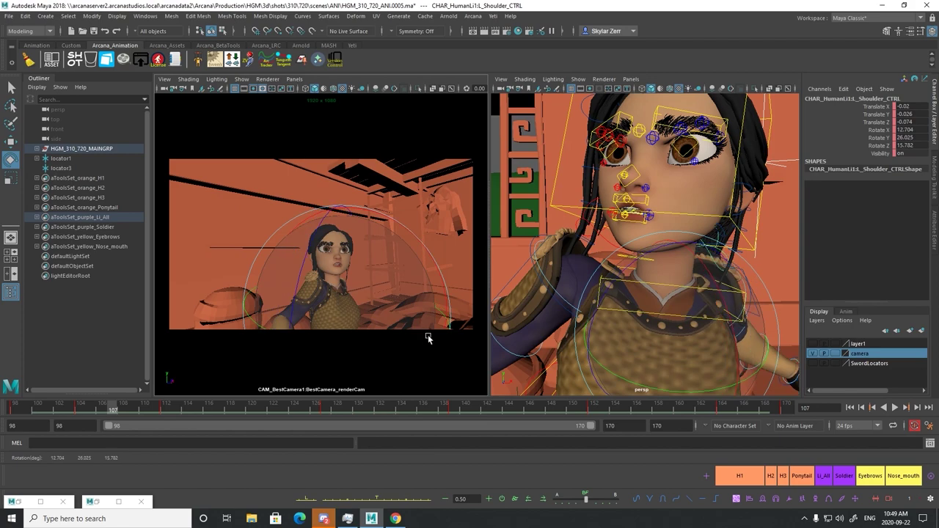
drag(430, 336, 325, 359)
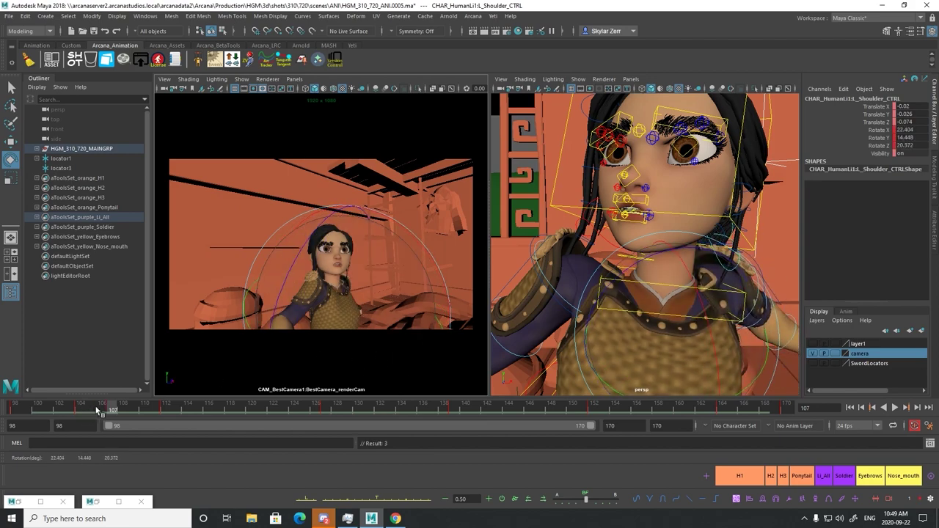
mouse_move(96, 410)
mouse_down()
mouse_move(77, 406)
mouse_move(135, 402)
mouse_move(66, 418)
mouse_move(112, 409)
mouse_up()
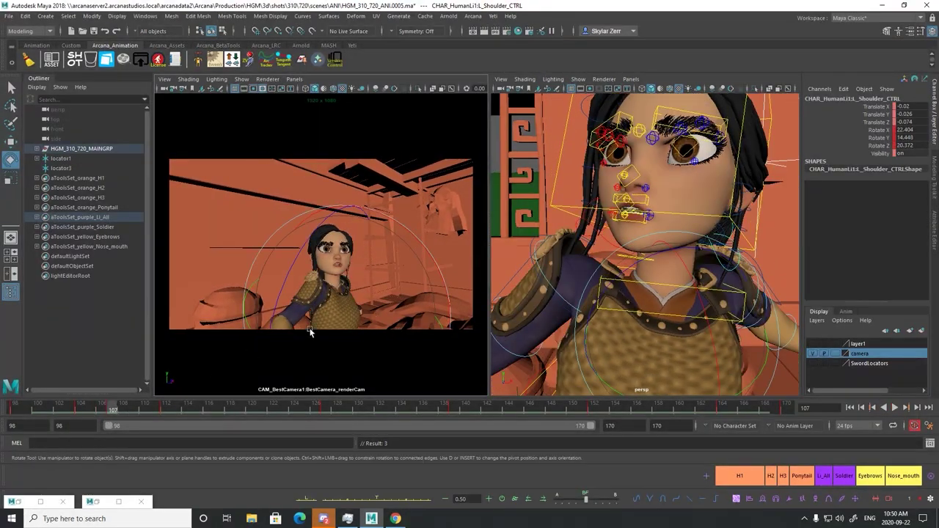
Bend Li's left forearm at frame 107 by rotating L_ArmLwrFK to -14.226, 11.231, -1.023
alt+drag(649, 239, 591, 247)
key(q)
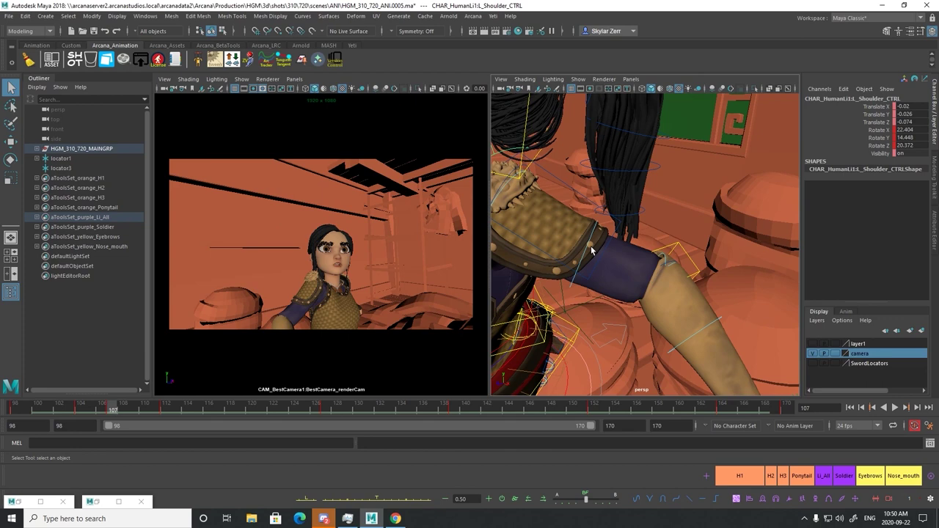
click(669, 260)
key(e)
drag(608, 341, 670, 347)
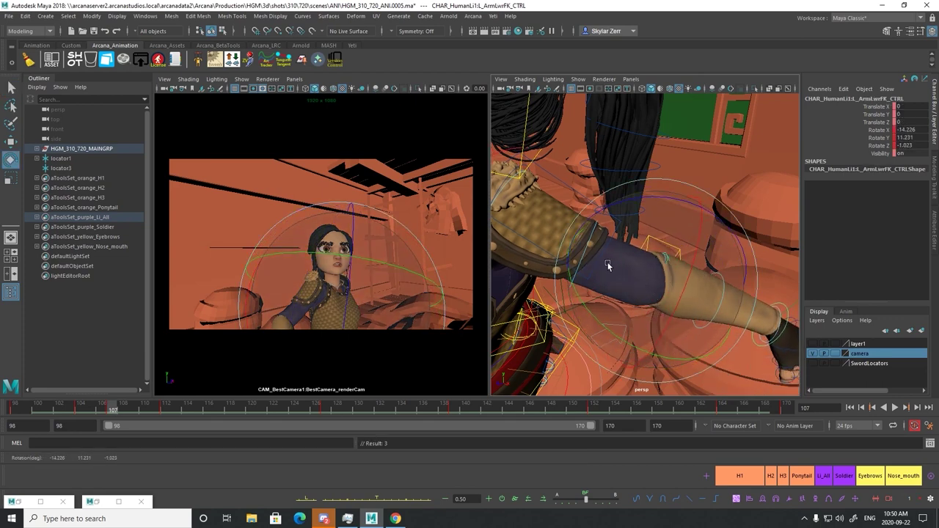
Swing Li's left upper arm at frame 109 by rotating L_ArmUprFK to -11.681, 48.013, -42.517
alt+drag(607, 265, 598, 208)
click(554, 276)
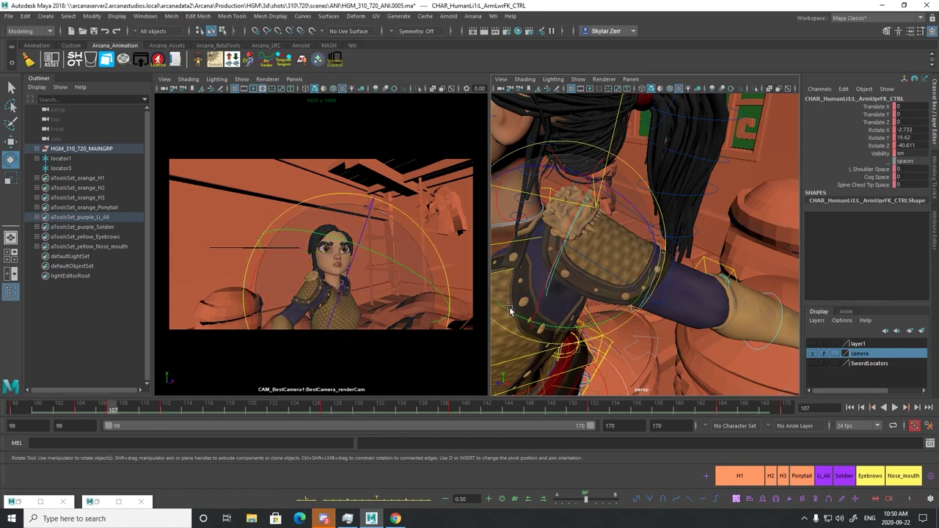
drag(135, 403, 134, 405)
drag(377, 260, 440, 311)
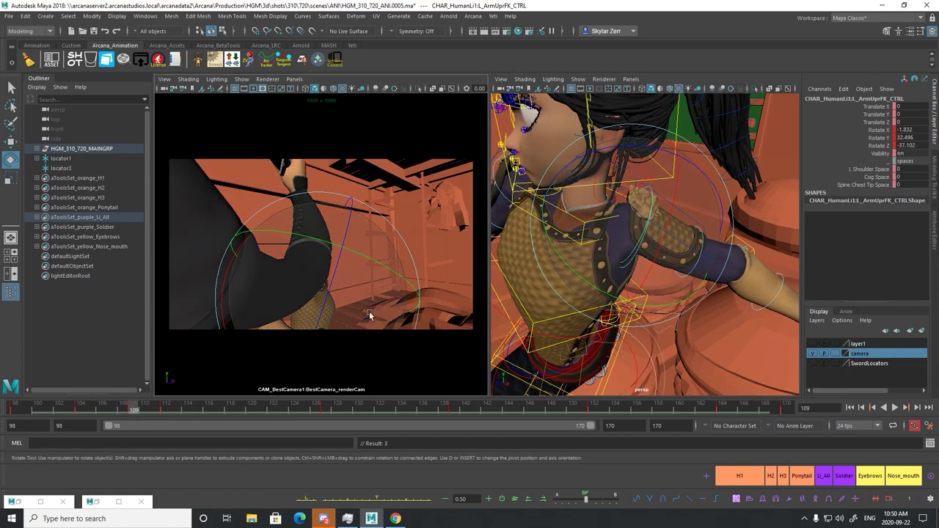
drag(371, 314, 386, 321)
alt+drag(584, 246, 644, 248)
alt+right_drag(644, 248, 253, 358)
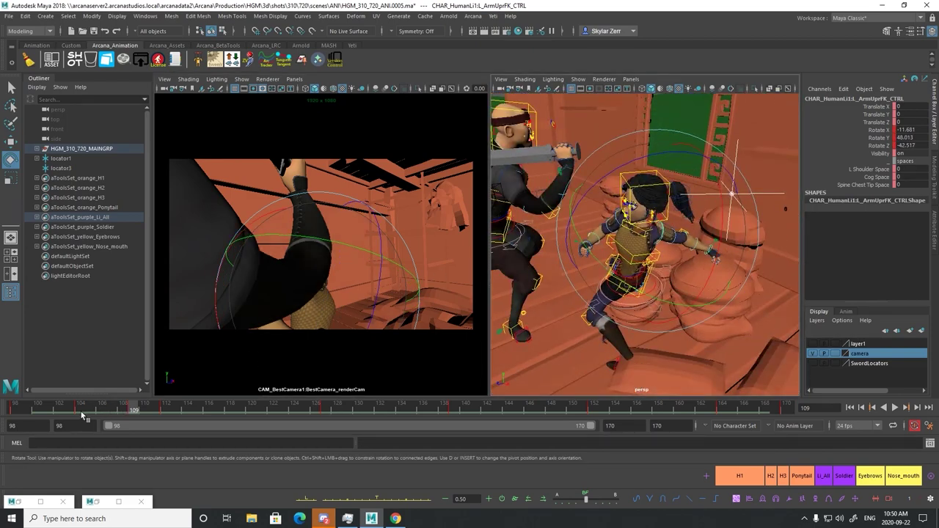
Play back the arm swing and adjust L_ArmUprFK at frame 109 to Rotate -9.224, 32.338, -38.745
key(alt+v)
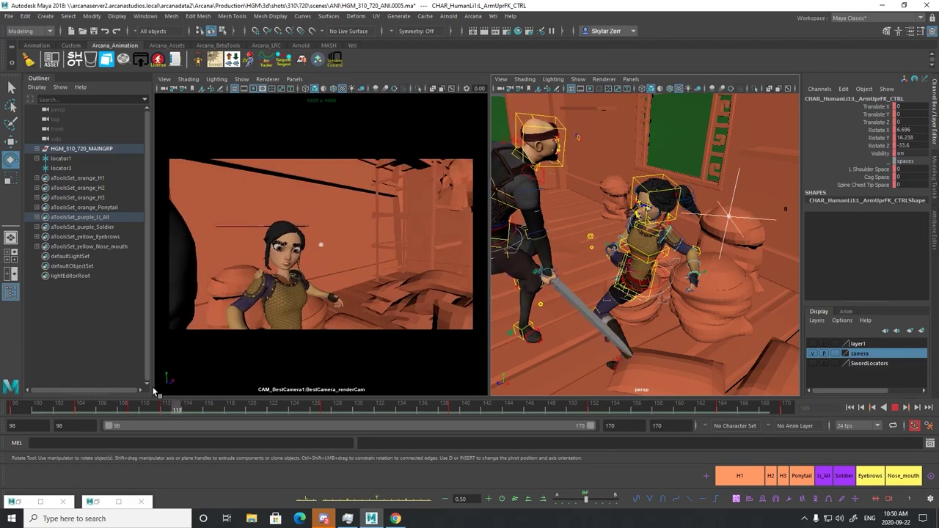
key(alt+v)
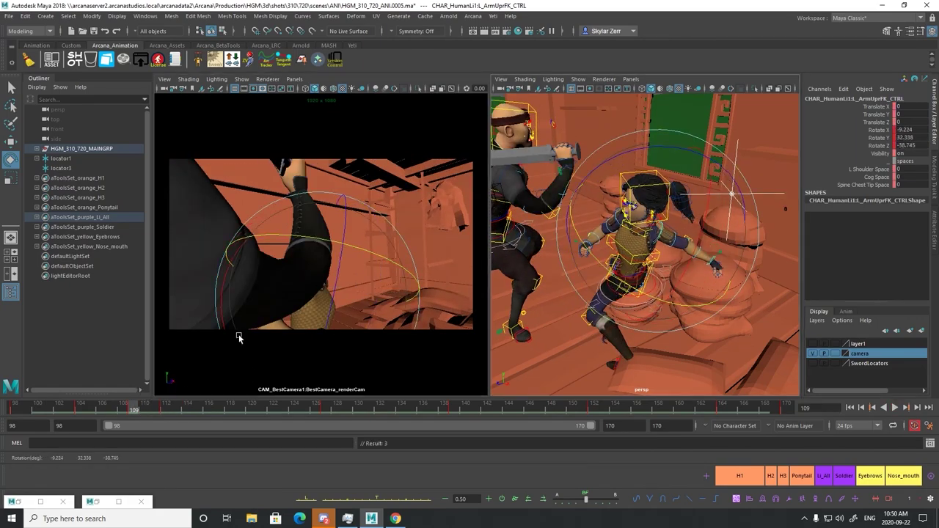
key(alt+v)
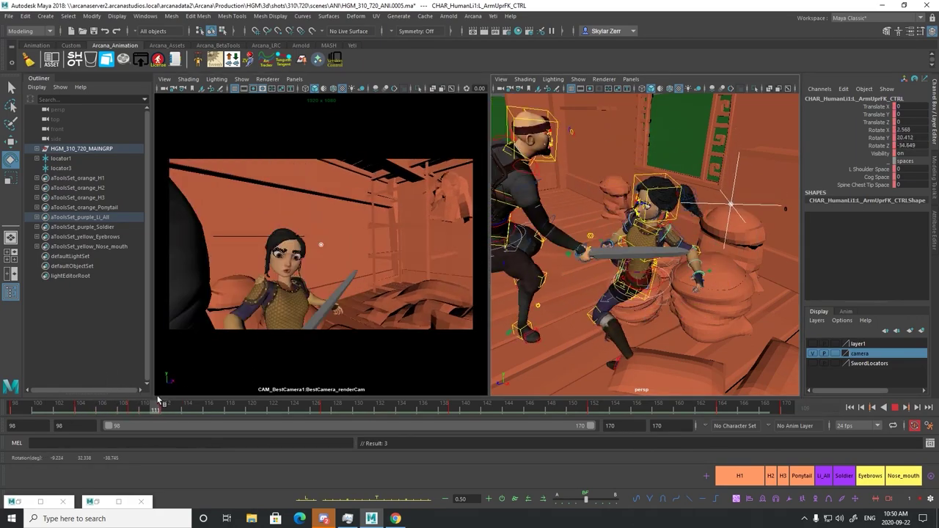
key(alt+v)
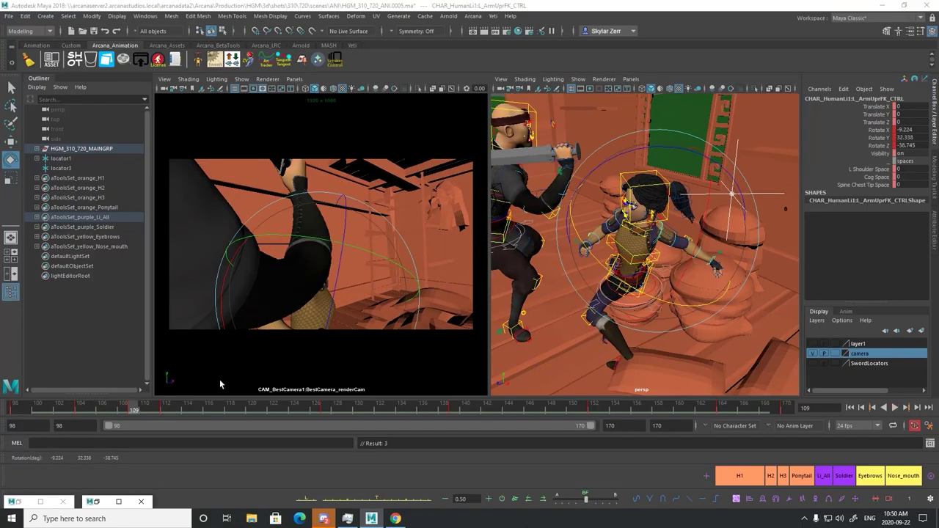
Rotate Li's left shoulder control at frame 107 to 19.829, -8.565, 16.617, and play back from frame 100
key(q)
click(652, 235)
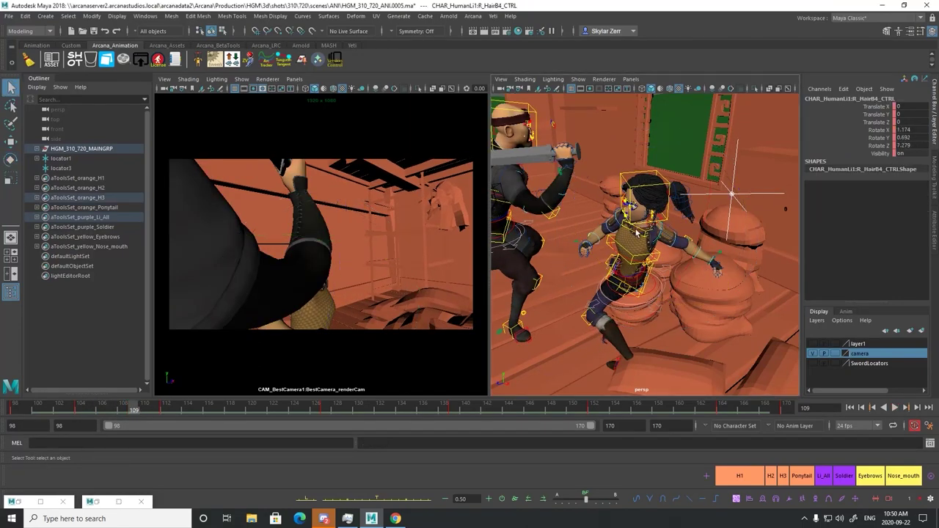
key(f)
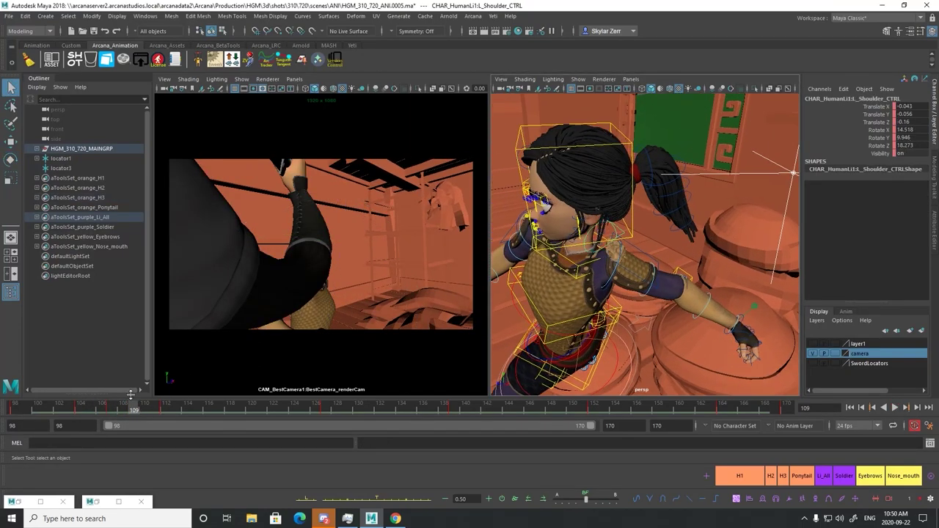
click(113, 409)
key(e)
drag(560, 331, 522, 328)
drag(370, 343, 324, 321)
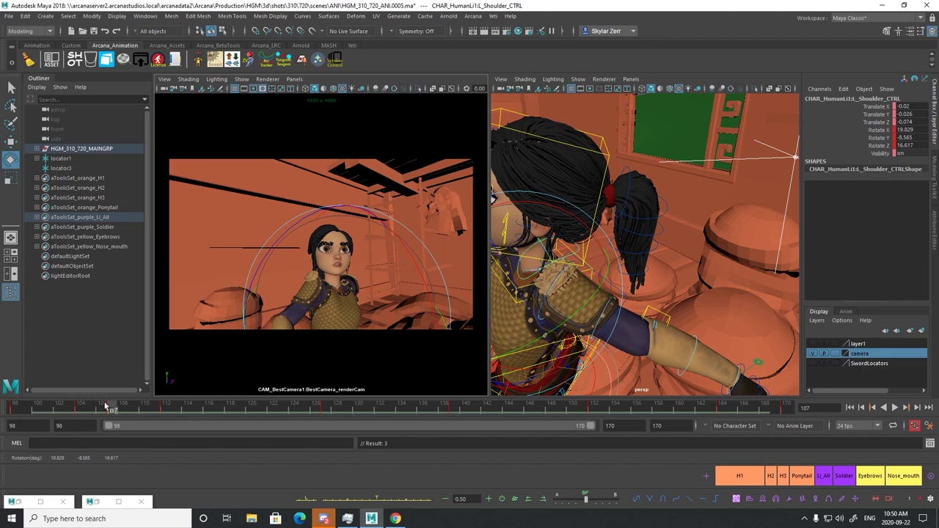
click(120, 408)
drag(37, 412, 123, 414)
Bend Li's left wrist at frame 106 by rotating L_ArmWristFK to -37.512, -54.75, -9, and play back the motion
alt+middle_drag(719, 257, 630, 201)
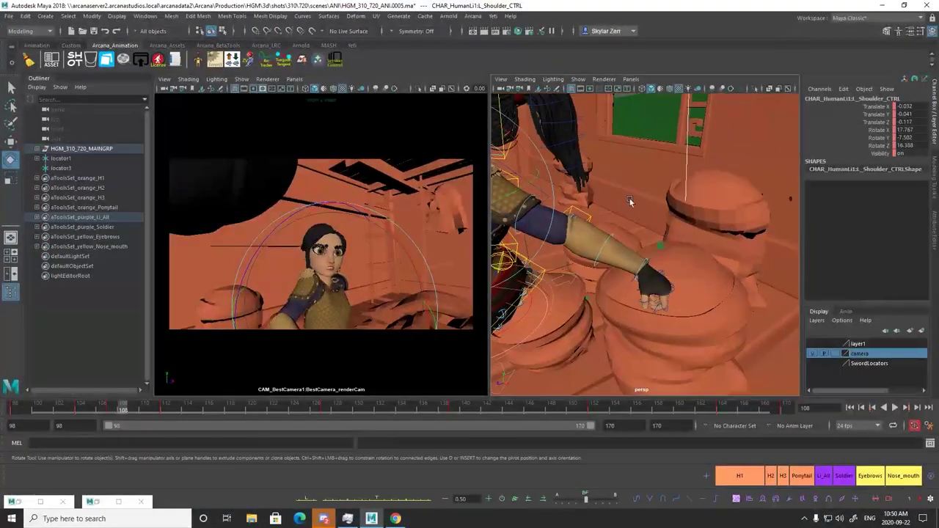
key(q)
key(e)
click(646, 268)
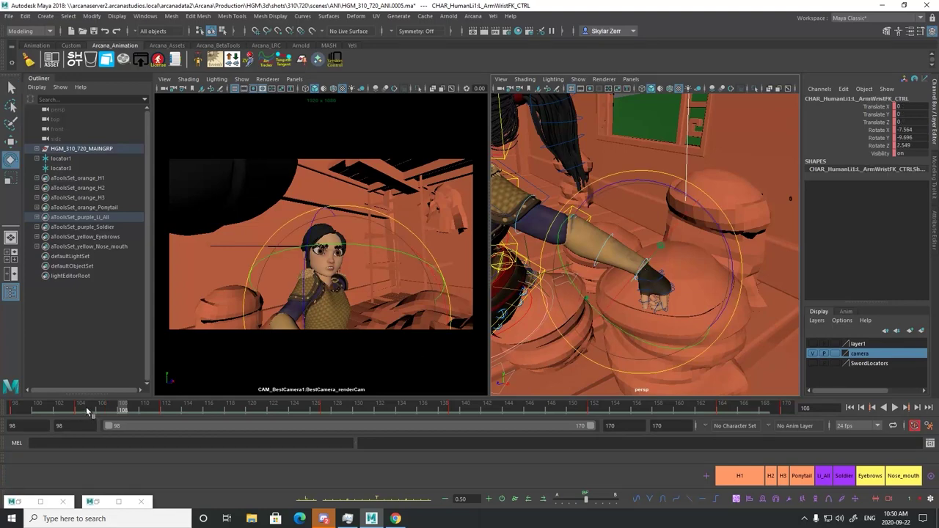
drag(87, 412, 99, 406)
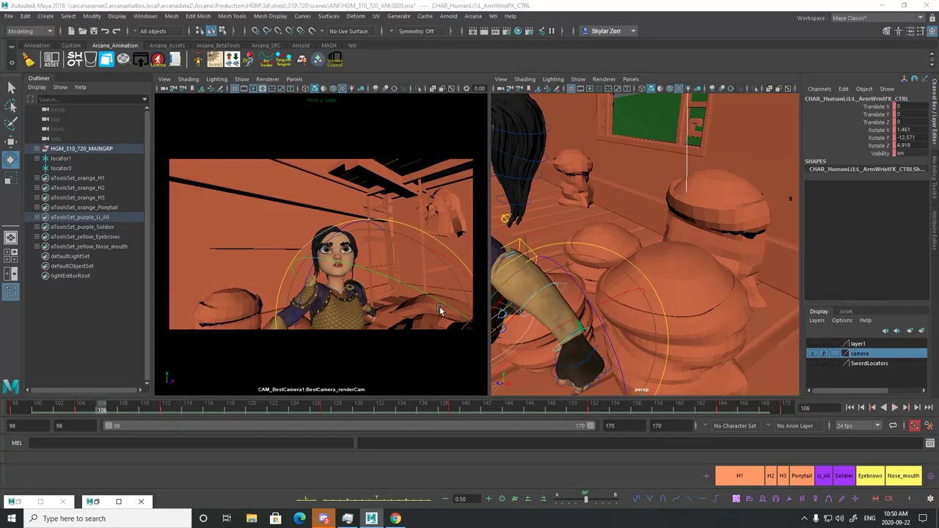
drag(440, 306, 322, 259)
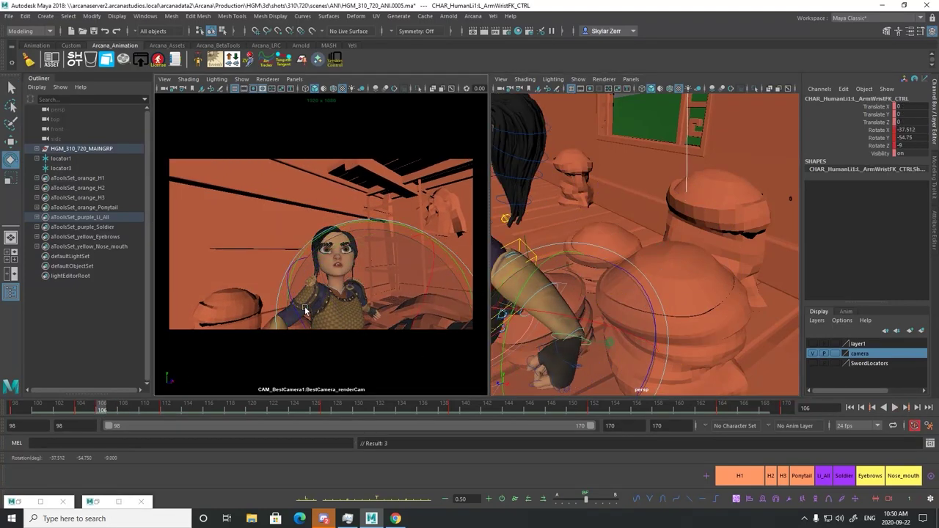
drag(78, 407, 112, 406)
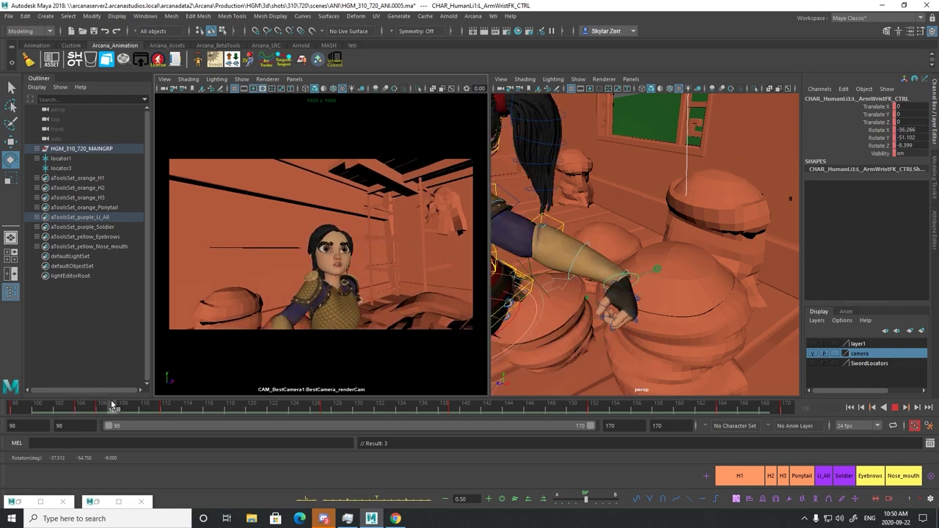
Rework the bend of Li's left elbow around frame 106 with the forearm control L_ArmLwrFK
alt+middle_drag(664, 265, 653, 224)
key(q)
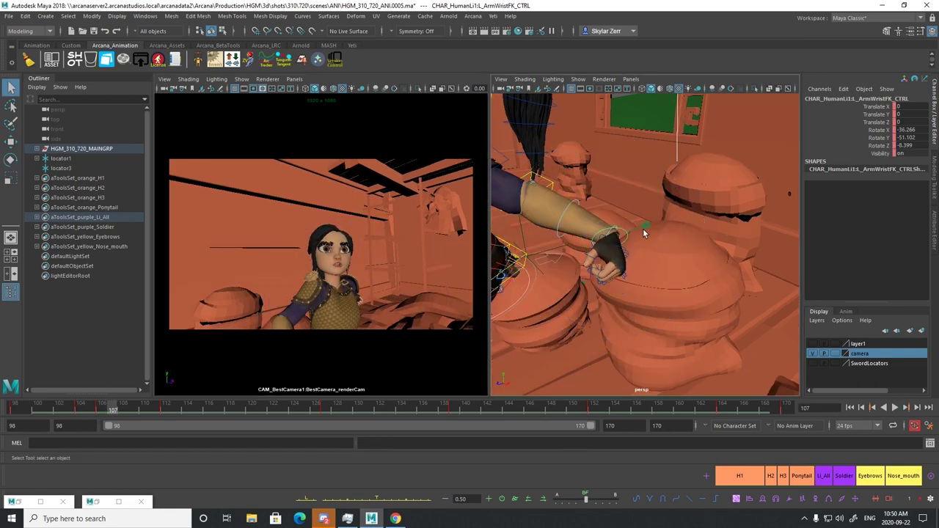
click(644, 226)
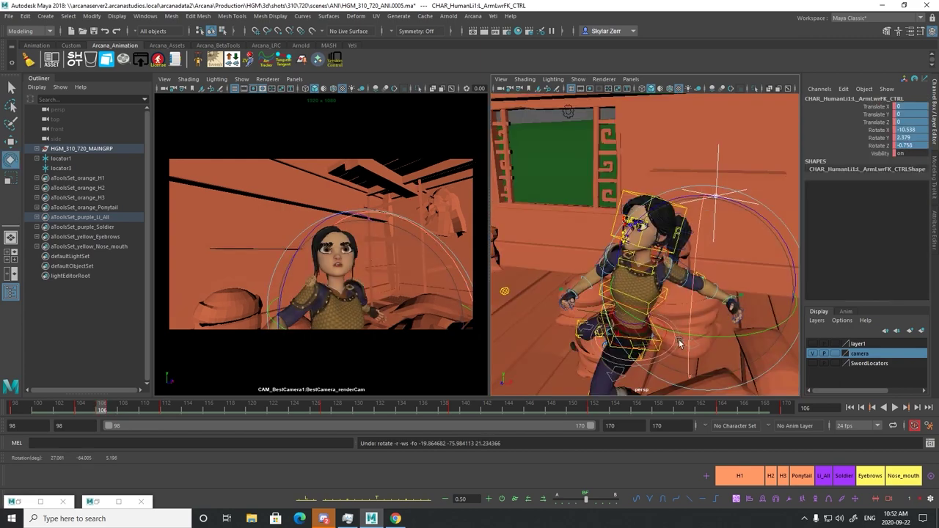
alt+right_drag(587, 256, 698, 267)
alt+middle_drag(580, 272, 636, 230)
key(q)
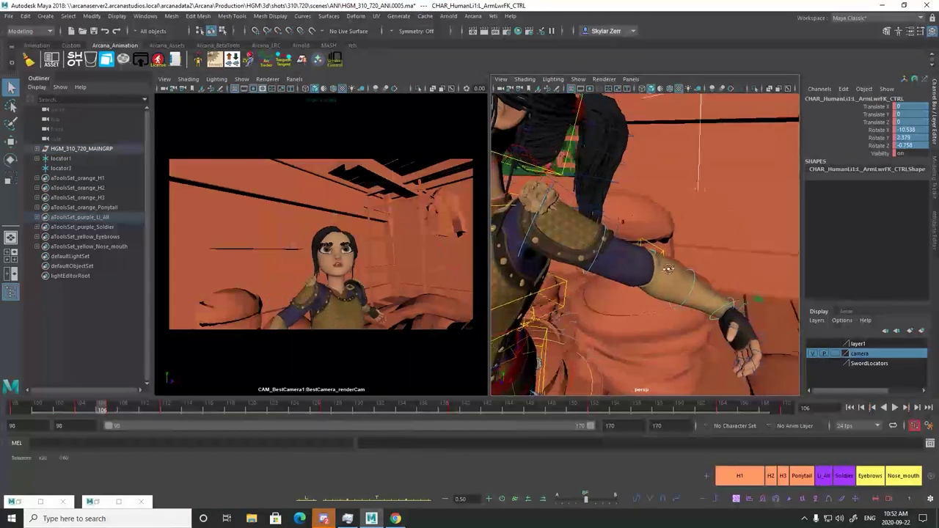
alt+drag(664, 262, 699, 257)
click(753, 320)
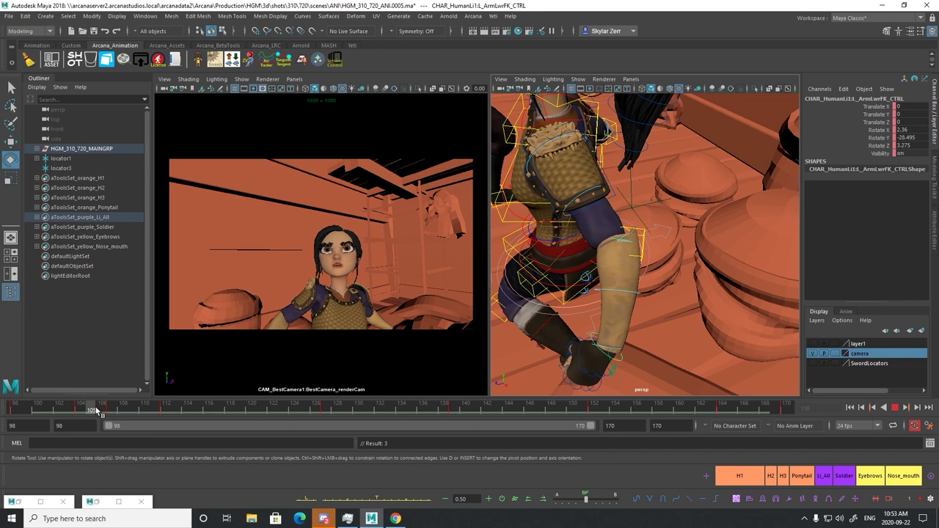
Straighten Li's left forearm at frame 109 by rotating L_ArmLwrFK to -8.034, -6.952, 12.688, and scrub through the swing
mouse_move(94, 409)
mouse_down()
mouse_move(139, 404)
mouse_move(75, 409)
mouse_move(113, 408)
mouse_move(87, 407)
mouse_move(102, 406)
mouse_up()
alt+drag(635, 265, 656, 266)
alt+drag(656, 265, 609, 301)
drag(100, 409, 134, 406)
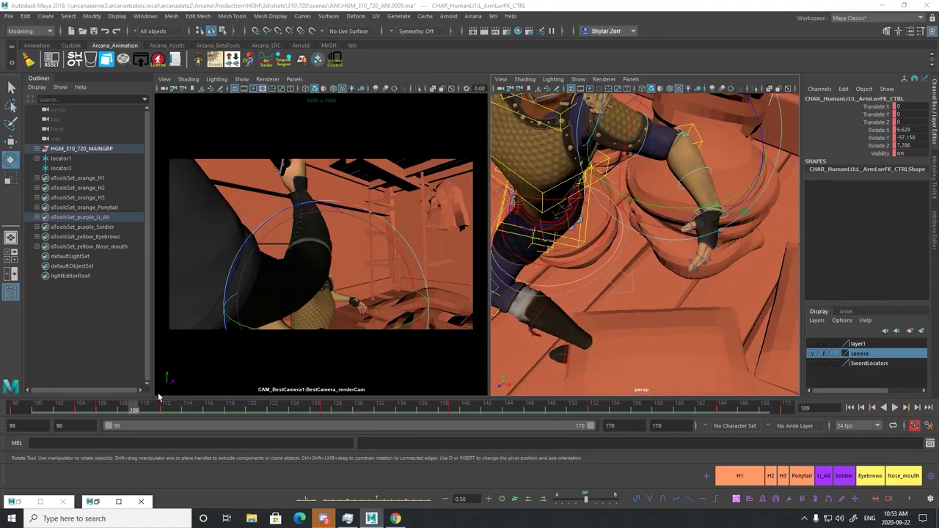
drag(400, 319, 484, 304)
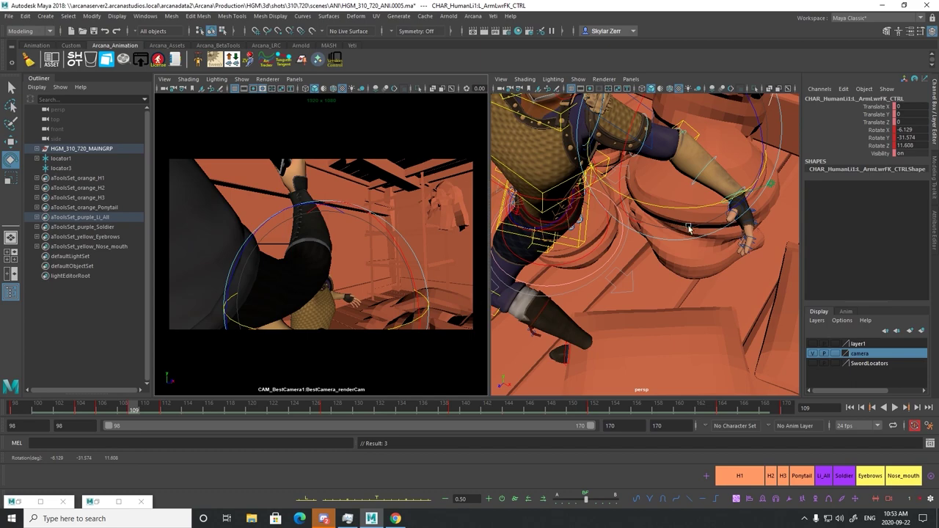
drag(688, 229, 684, 241)
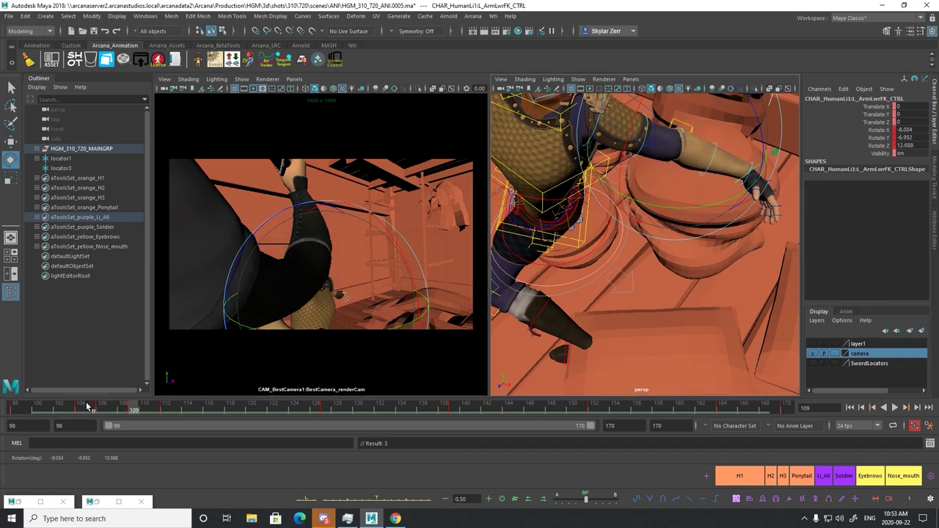
drag(87, 404, 145, 412)
Copy Li's left forearm pose from frame 111 to frame 112, with L_ArmLwrFK at Rotate -2.083, -42.981, 2.871, and play back
key(q)
alt+drag(606, 248, 625, 218)
alt+right_drag(625, 219, 600, 251)
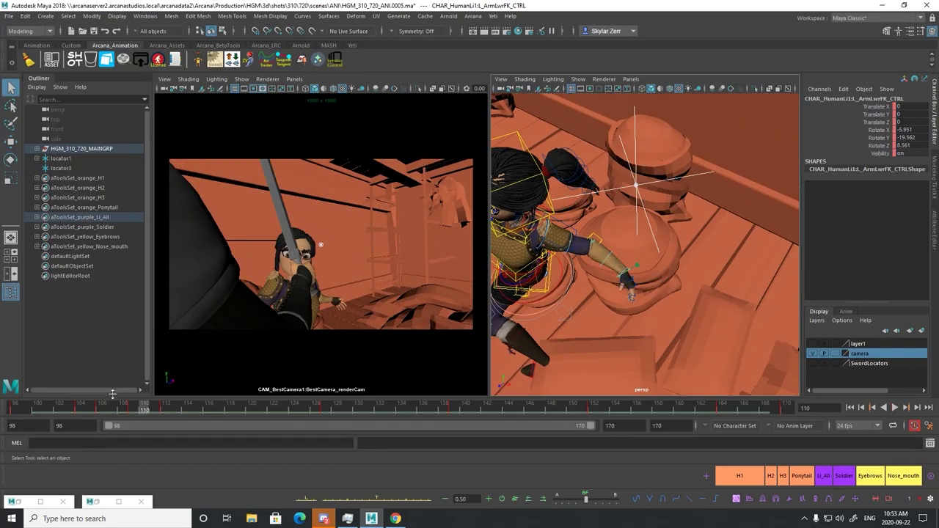
drag(90, 412, 141, 400)
key(alt+v)
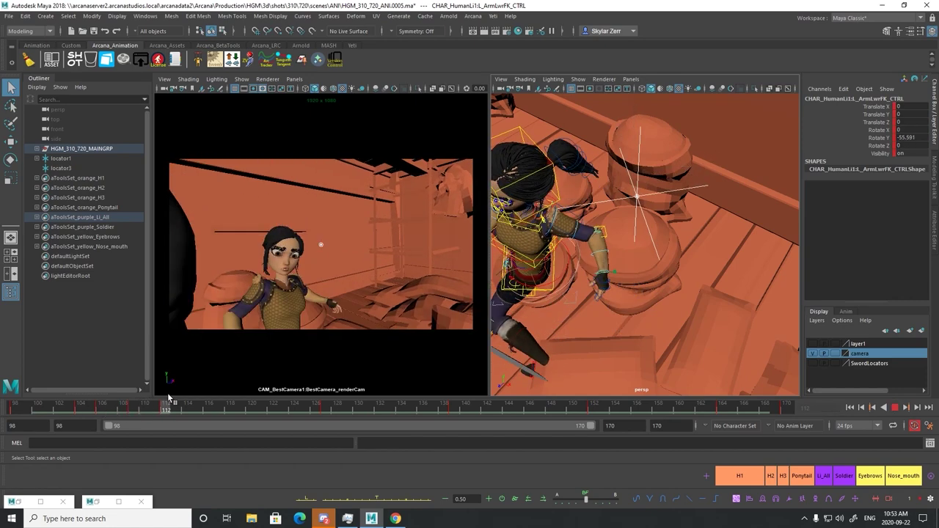
click(147, 415)
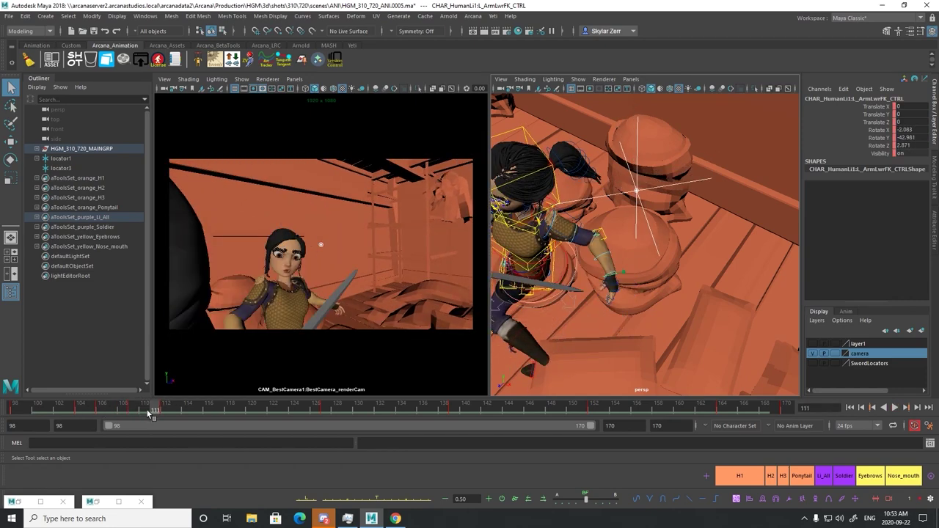
key(alt+v)
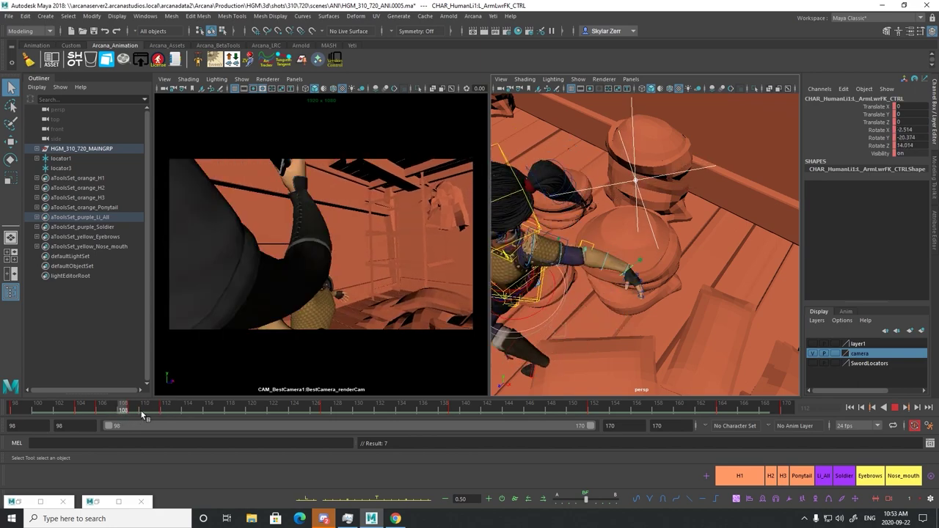
Key the frame 112 left forearm pose again at frame 127 and scrub back to frame 117
mouse_move(191, 406)
mouse_down()
mouse_move(245, 405)
mouse_move(155, 406)
mouse_up()
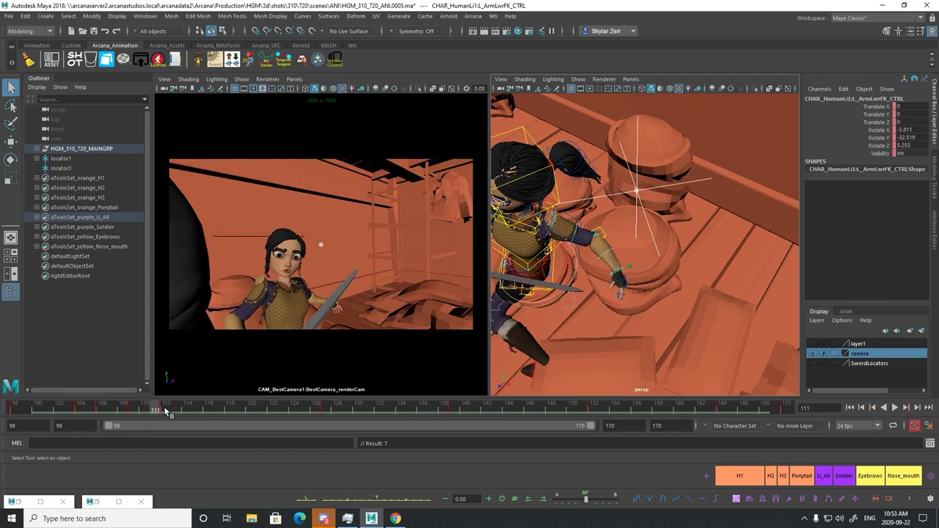
click(166, 411)
drag(322, 411, 222, 408)
Try a slight rotation of Li's left forearm ribbon control L_ArmRbnSrfLwrEnd at frame 117
alt+right_drag(615, 290, 708, 287)
alt+drag(603, 286, 584, 300)
key(e)
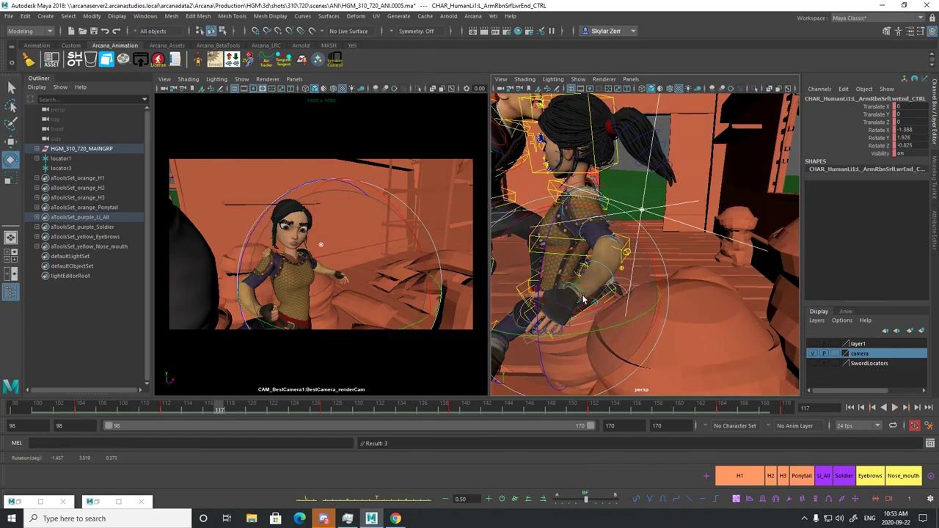
Try rotating Li's left wrist L_ArmWristFK at frame 110 to -46.931, 11.054, 6.316, scrub the motion, and undo the rotation
key(q)
click(591, 303)
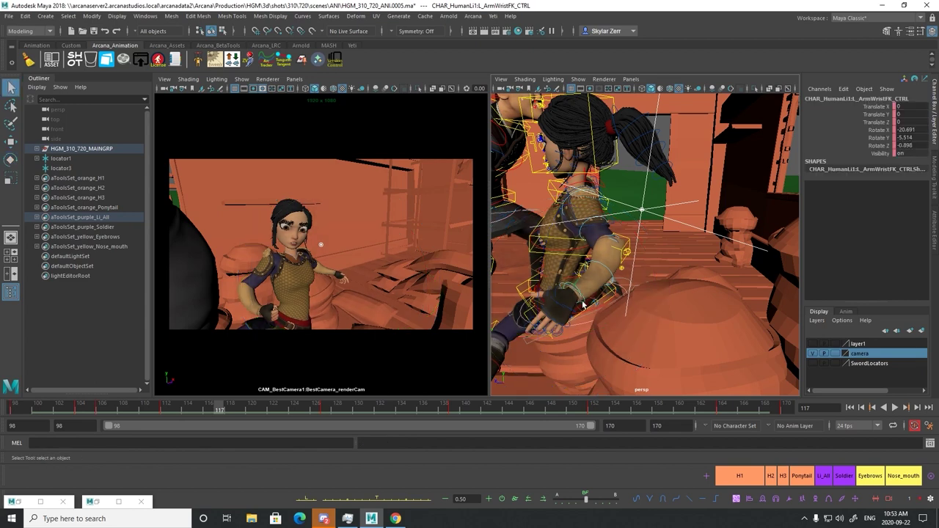
drag(88, 413, 128, 409)
key(e)
alt+drag(558, 293, 596, 301)
drag(95, 410, 152, 404)
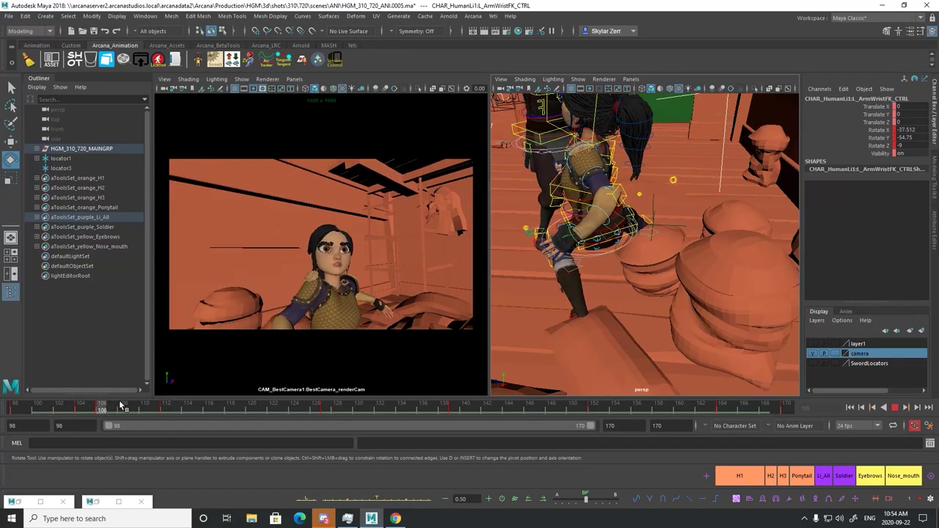
click(146, 404)
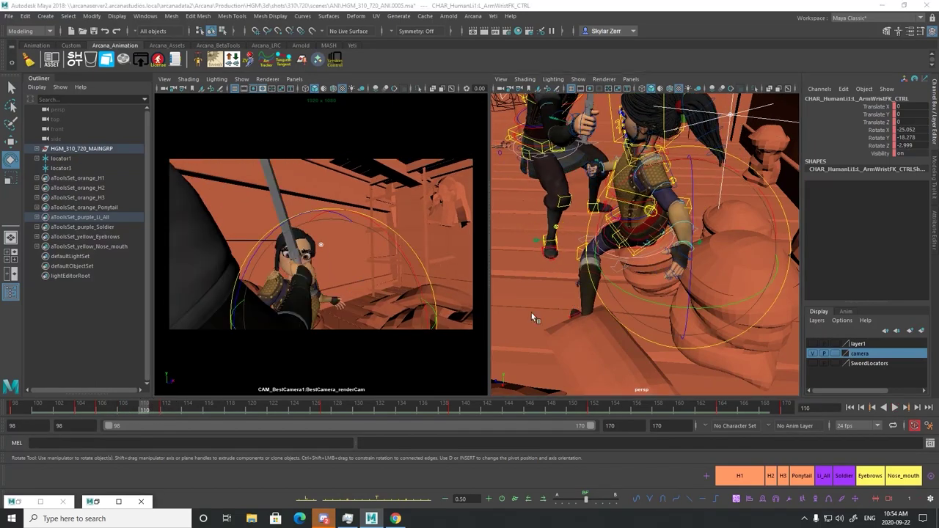
drag(769, 281, 767, 280)
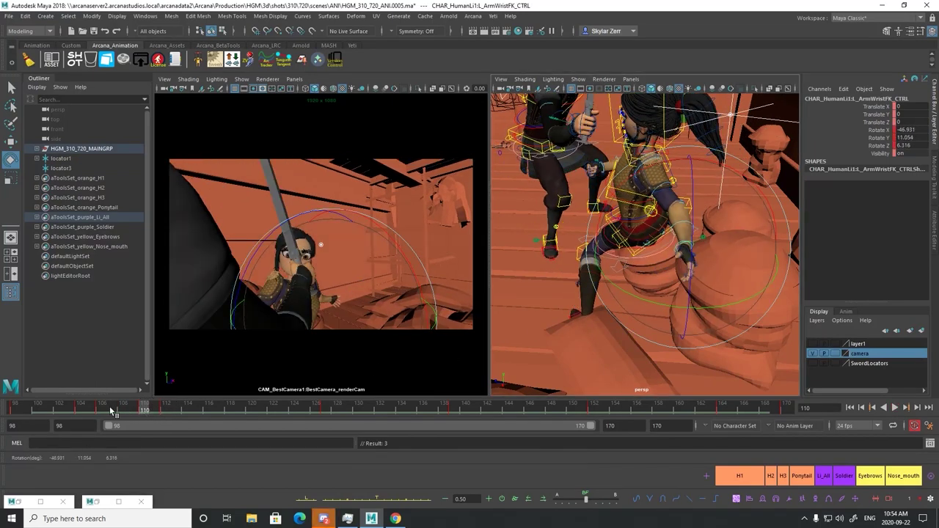
mouse_move(111, 410)
mouse_down()
mouse_move(197, 404)
mouse_move(99, 411)
mouse_move(125, 409)
mouse_up()
key(ctrl+z)
key(ctrl+z)
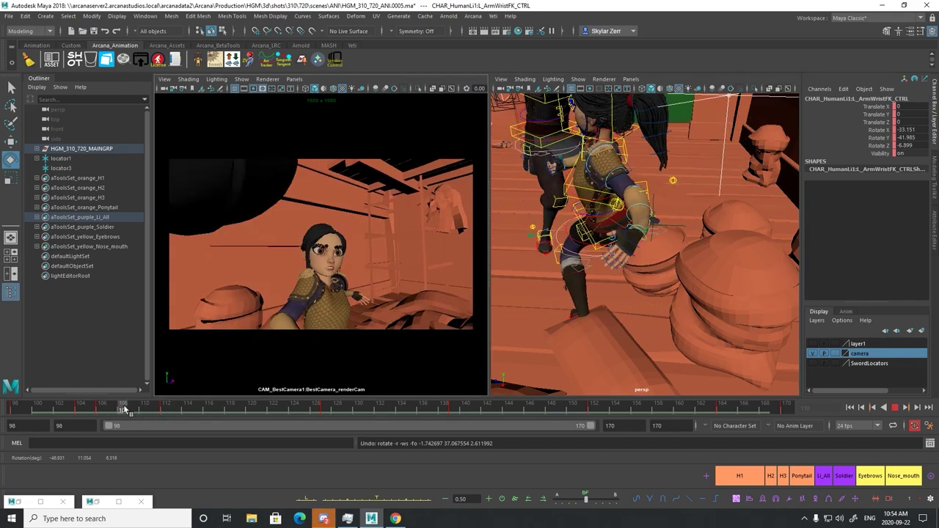
Try rotating Li's left wrist L_ArmWristFK at frame 109 to -34.668, -38.208, -27.614, and play back the motion
key(alt+v)
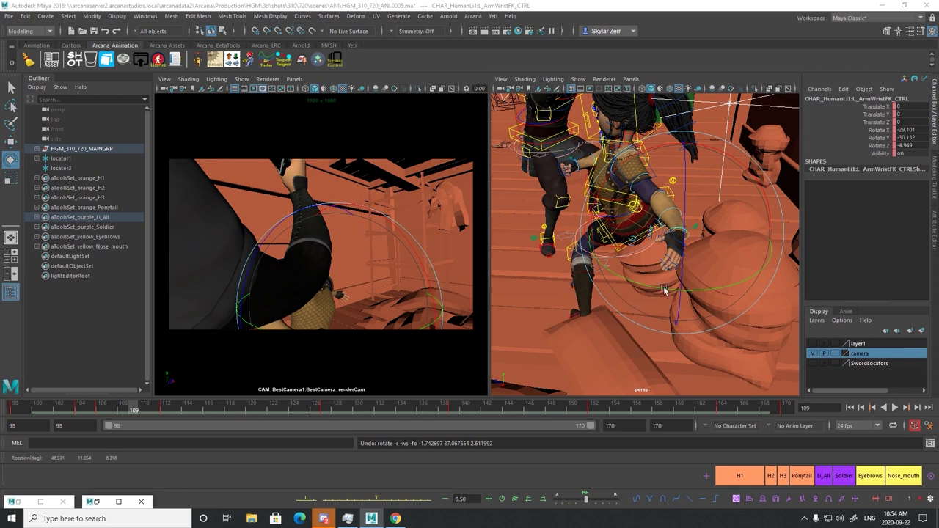
drag(665, 291, 601, 283)
key(ctrl+z)
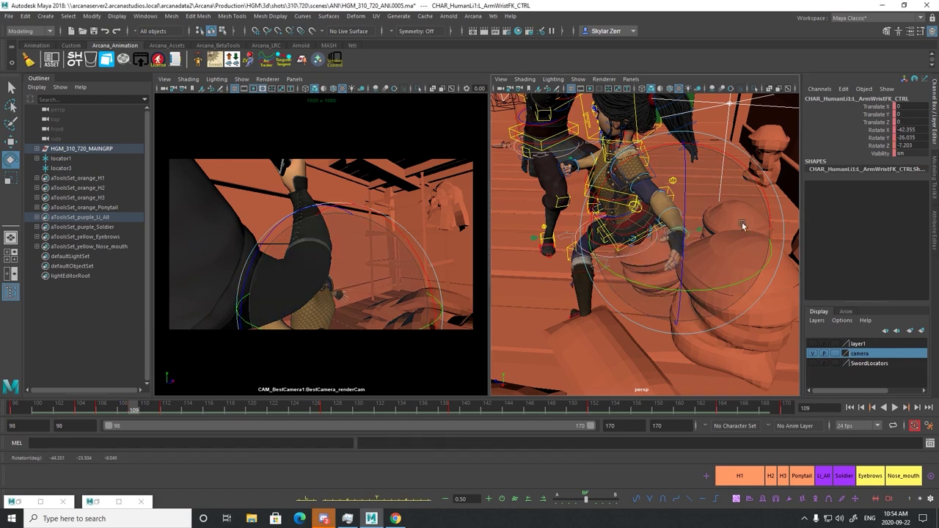
drag(747, 264, 681, 294)
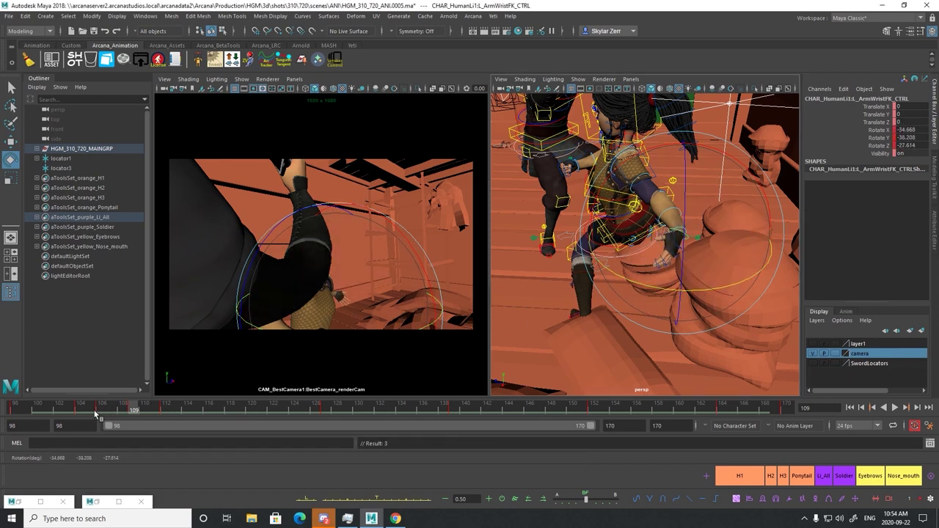
key(alt+v)
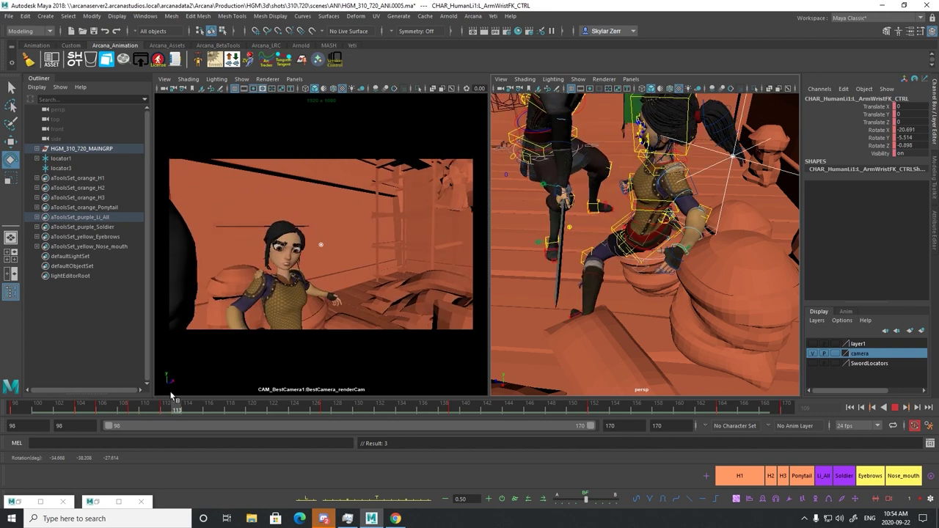
key(alt+v)
Try rotating Li's left wrist L_ArmWristFK at frame 112 to -43.914, 27.174, 5.603, and play back the motion
click(165, 408)
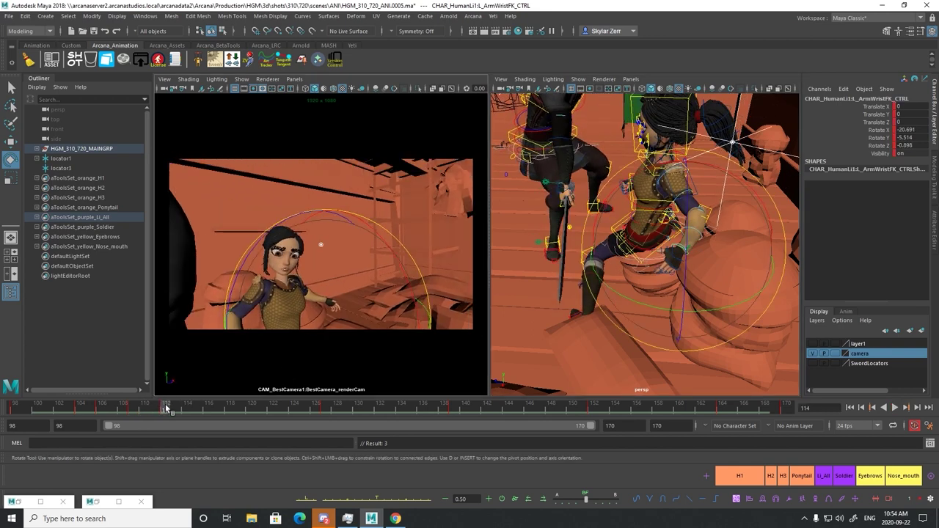
drag(711, 313, 727, 293)
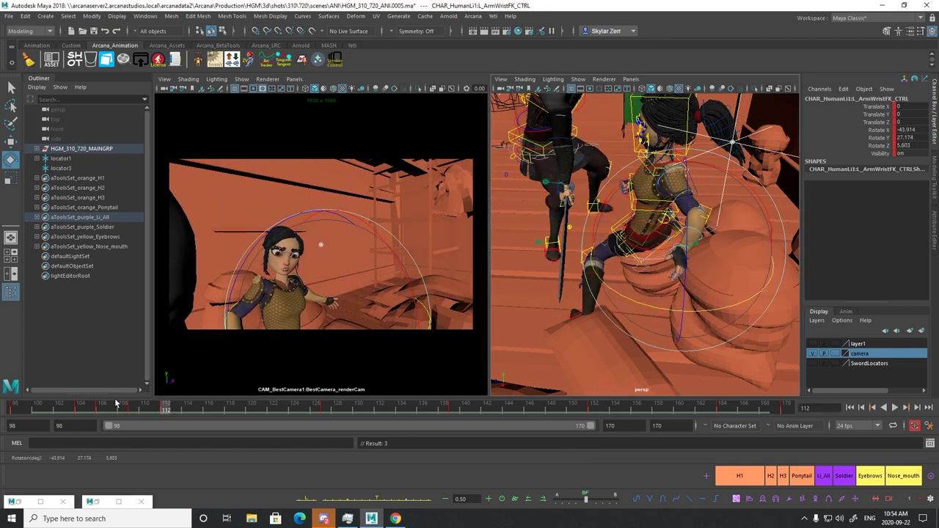
key(alt+v)
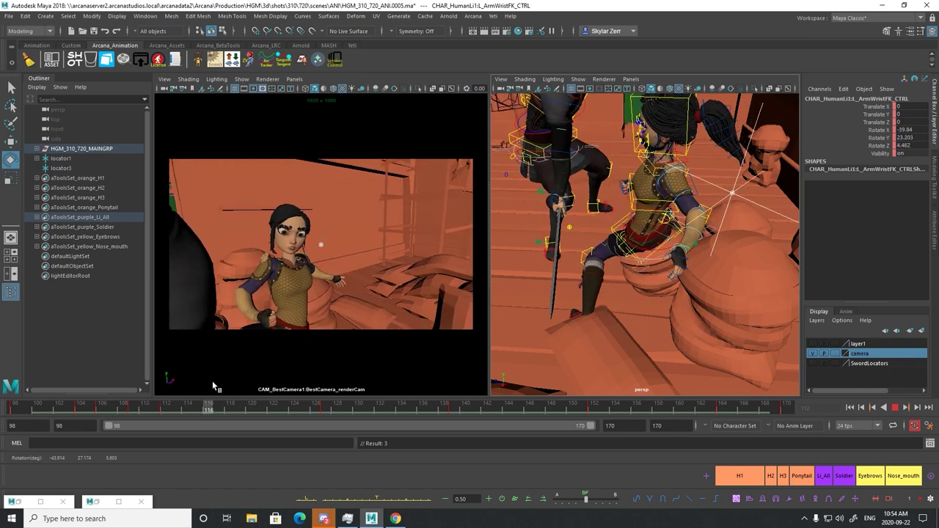
key(alt+v)
Try one more rotation of Li's left wrist, key it, and review the result in playback
drag(652, 306, 728, 311)
key(s)
drag(206, 411, 242, 400)
key(alt+v)
Undo the recent left wrist edits and the forearm key at frame 127
key(ctrl+z)
drag(188, 410, 210, 406)
key(ctrl+z)
key(ctrl+z)
key(ctrl+z)
key(ctrl+z)
key(ctrl+z)
click(226, 407)
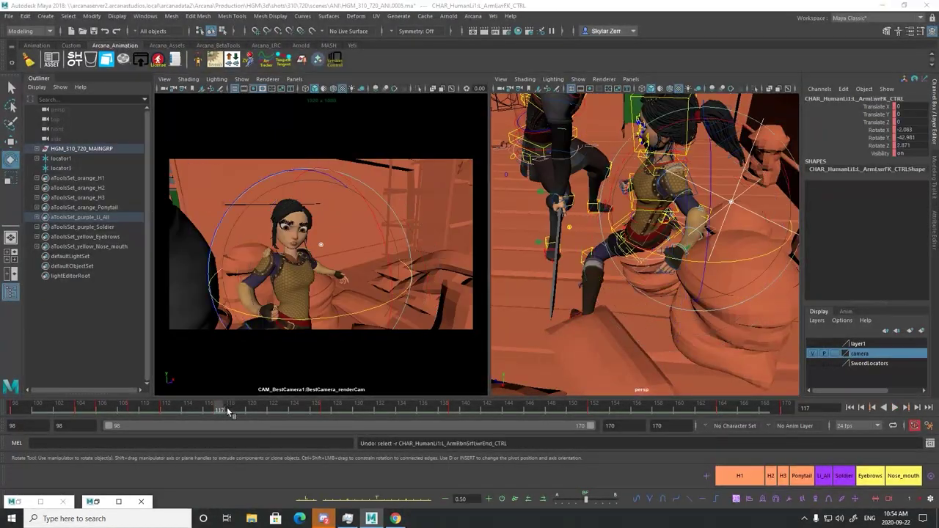
key(ctrl+z)
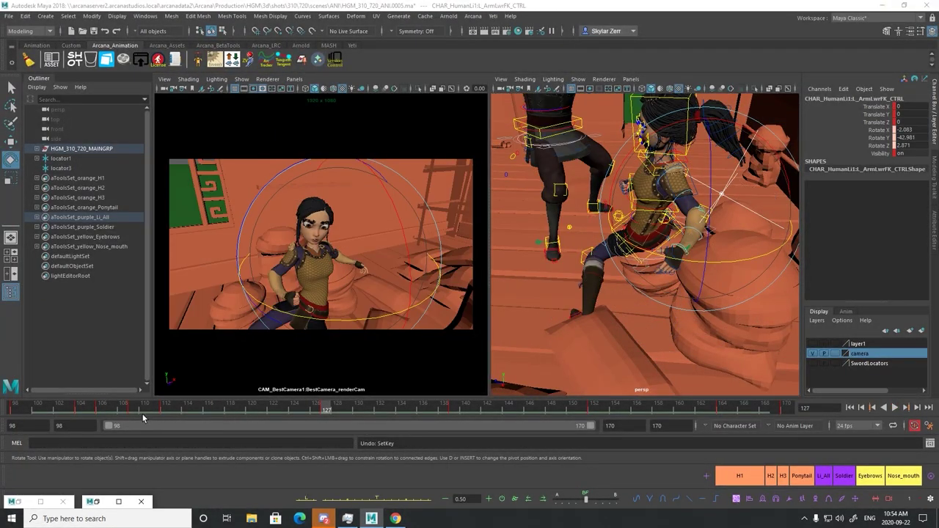
Play back the arm motion, and key L_ArmLwrFK at frame 127 with its frame 112 pose, Rotate -2.083, -42.981, 2.871
key(alt+v)
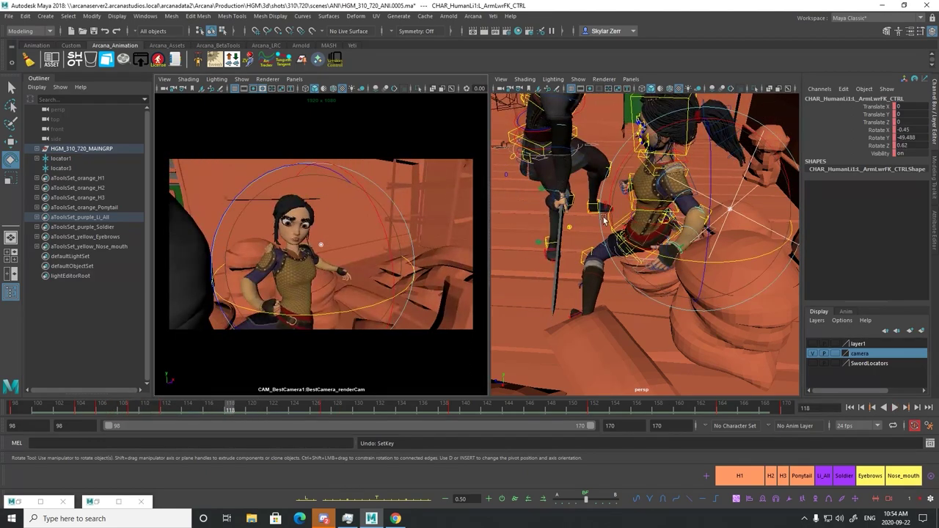
key(alt+v)
key(q)
alt+right_drag(608, 256, 652, 285)
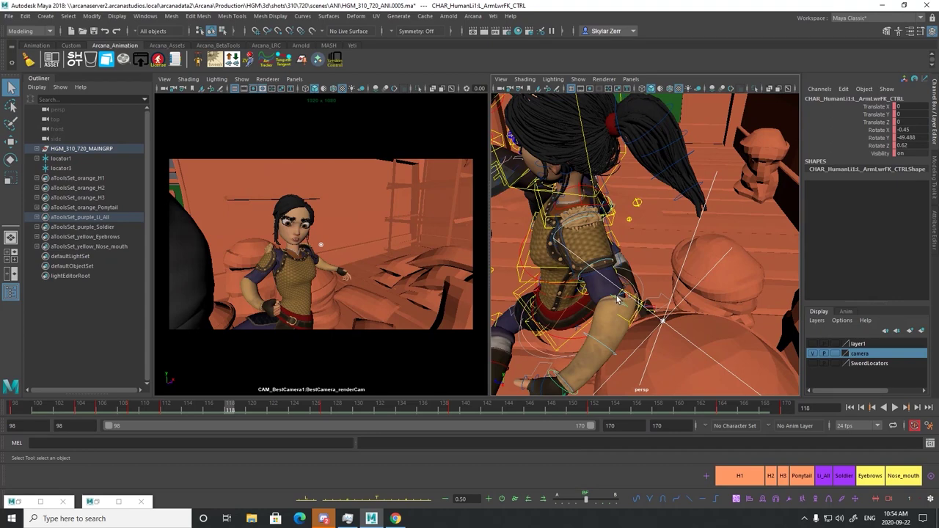
click(650, 269)
click(620, 301)
mouse_move(120, 415)
mouse_down()
mouse_move(202, 402)
mouse_move(177, 409)
mouse_up()
drag(316, 408, 166, 413)
key(s)
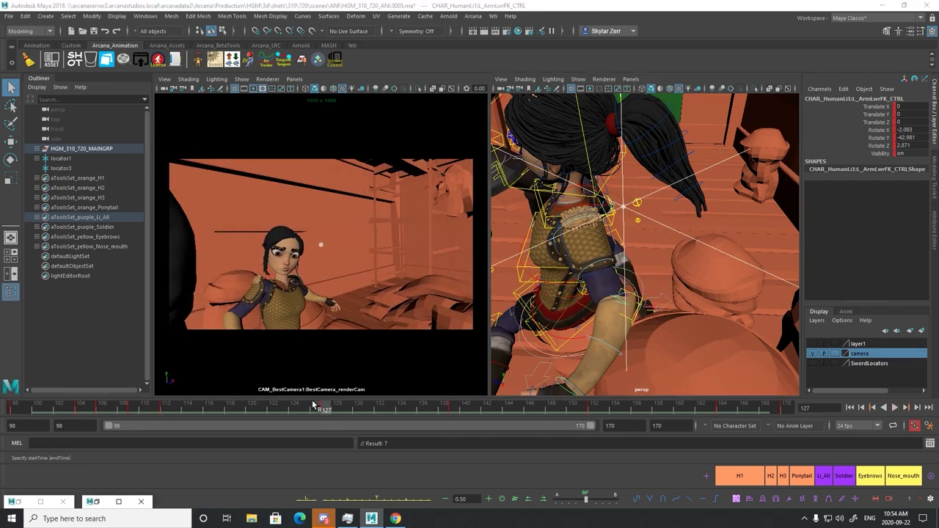
Review Li's full-body pose and left arm motion from a wider view around frames 128 and 103 to 109
drag(312, 406, 337, 408)
alt+drag(559, 276, 659, 270)
alt+right_drag(658, 269, 447, 293)
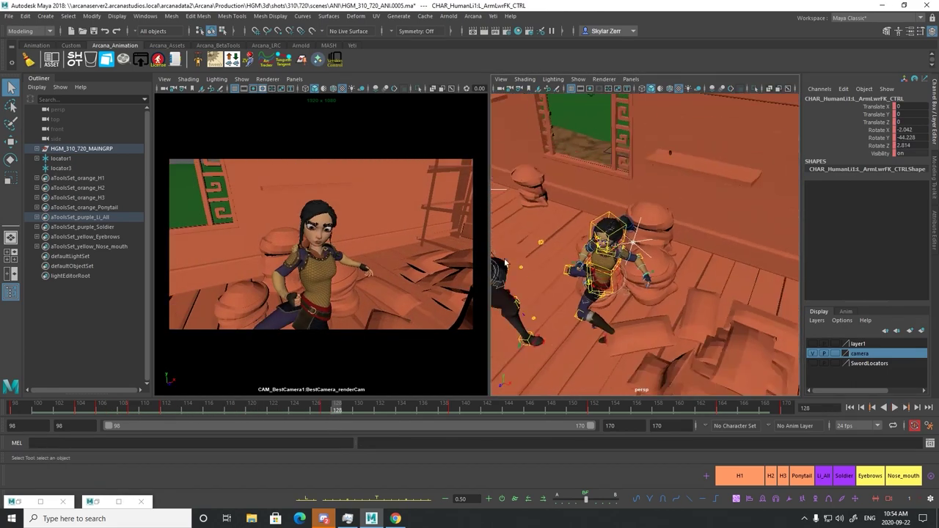
alt+drag(448, 294, 80, 379)
click(81, 407)
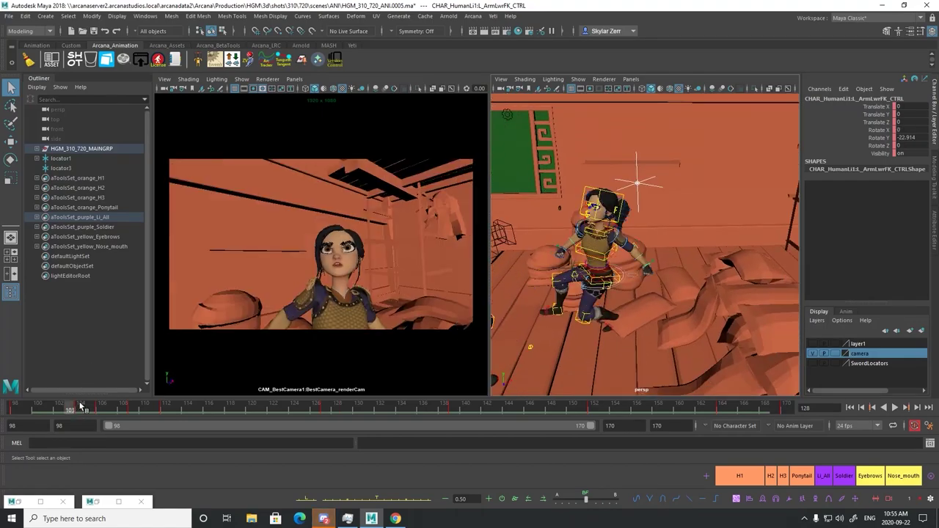
drag(130, 406, 103, 407)
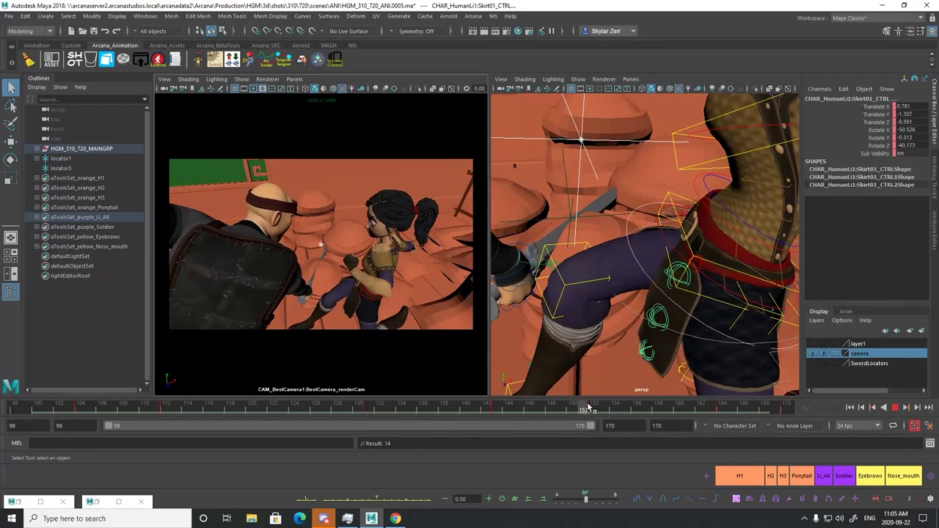
Select Li's SpineHipIK control and bring the animation to frame 132
mouse_move(588, 407)
mouse_down()
mouse_move(632, 364)
mouse_move(391, 394)
mouse_move(360, 409)
mouse_move(388, 412)
mouse_move(347, 411)
mouse_move(379, 411)
mouse_up()
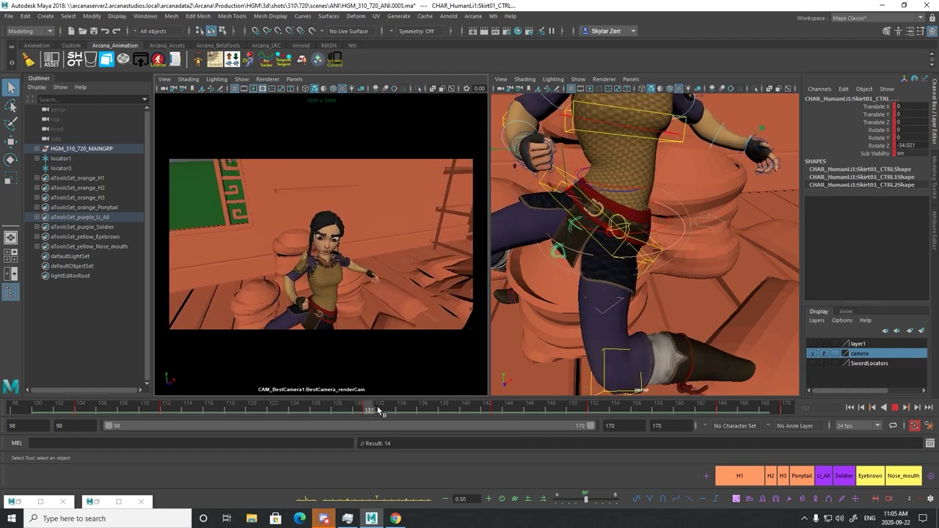
click(617, 255)
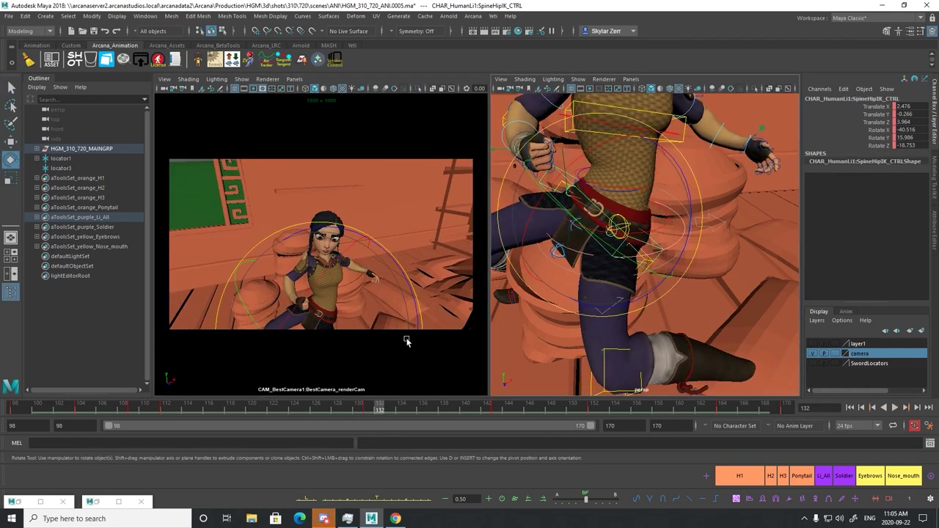
drag(407, 342, 412, 333)
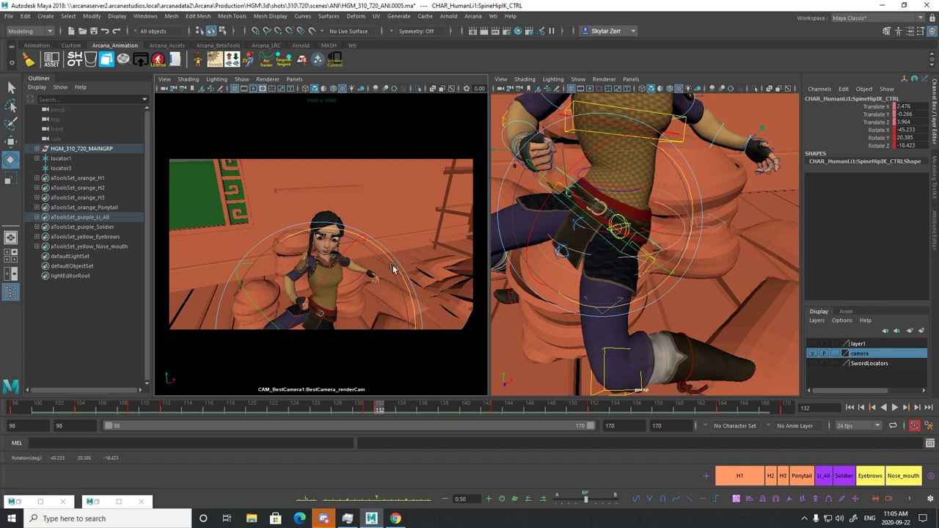
drag(393, 269, 376, 251)
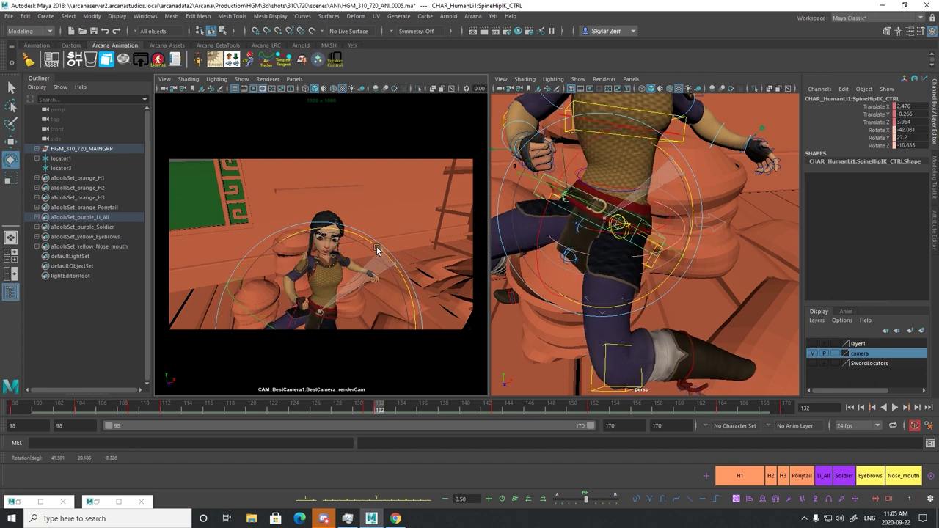
key(ctrl+z)
Rotate Li's SpineHipIK control at frame 131 to -29.517, 26.554, -3.808 and review the motion up to frame 135
click(368, 408)
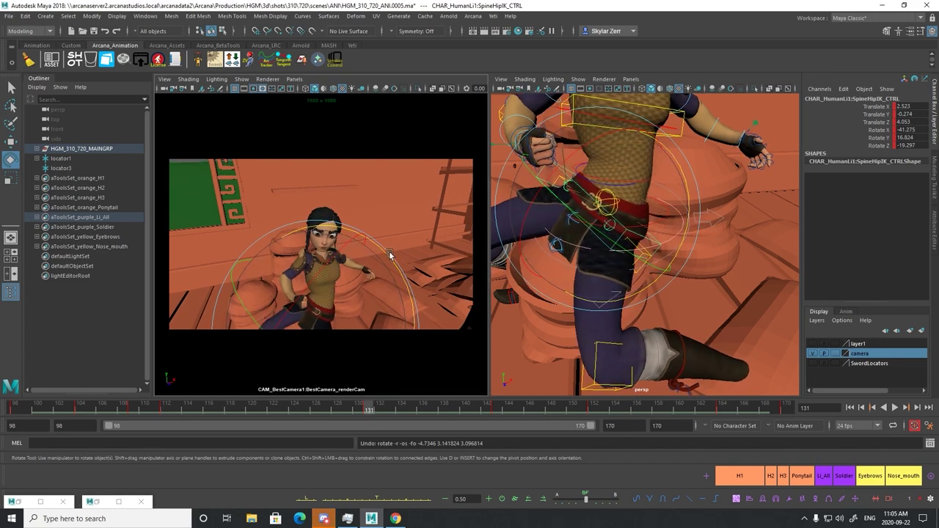
drag(379, 248, 348, 357)
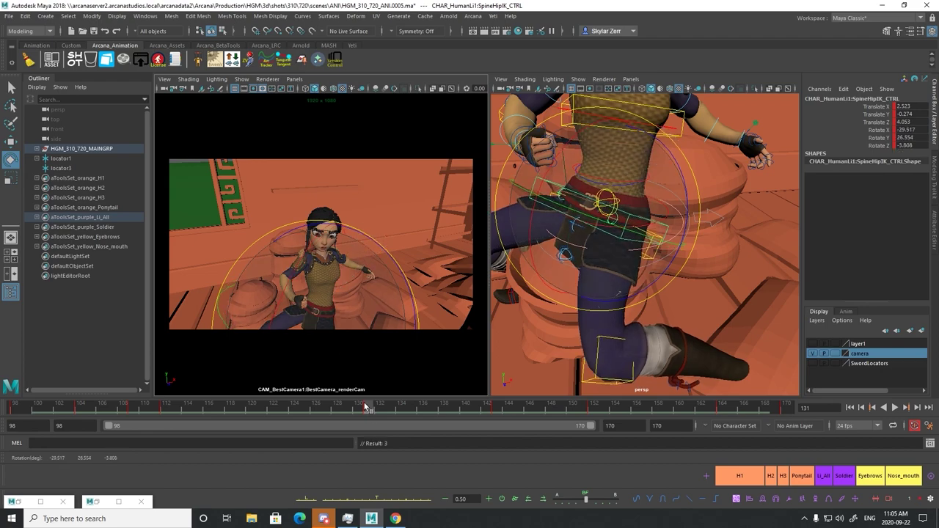
drag(192, 413, 412, 405)
Move Li's hips sideways at frame 133 to Translate 10.056, -2.058, 0.433
key(w)
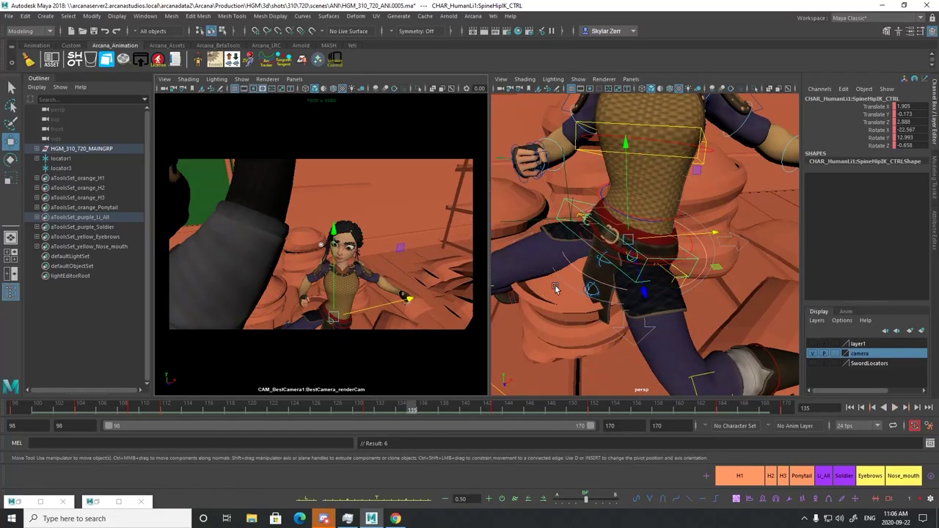
alt+middle_drag(671, 199, 637, 266)
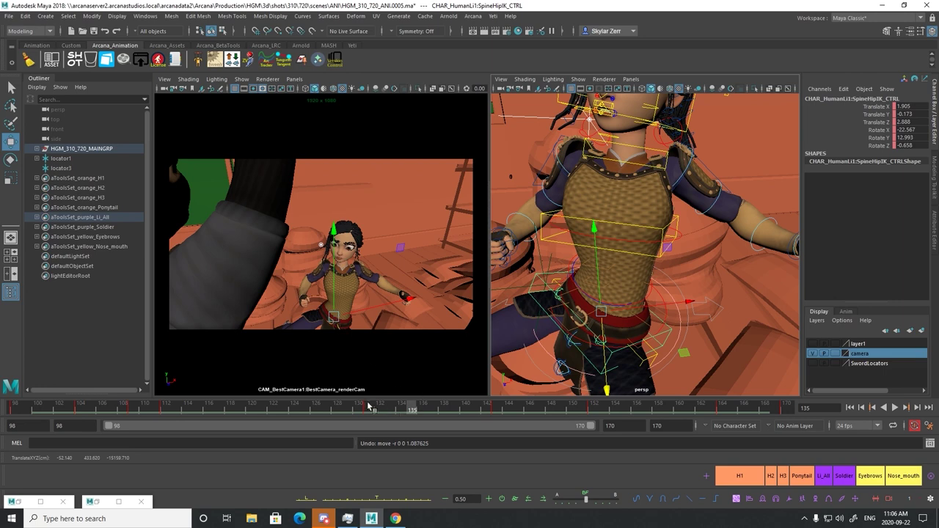
drag(369, 405, 391, 406)
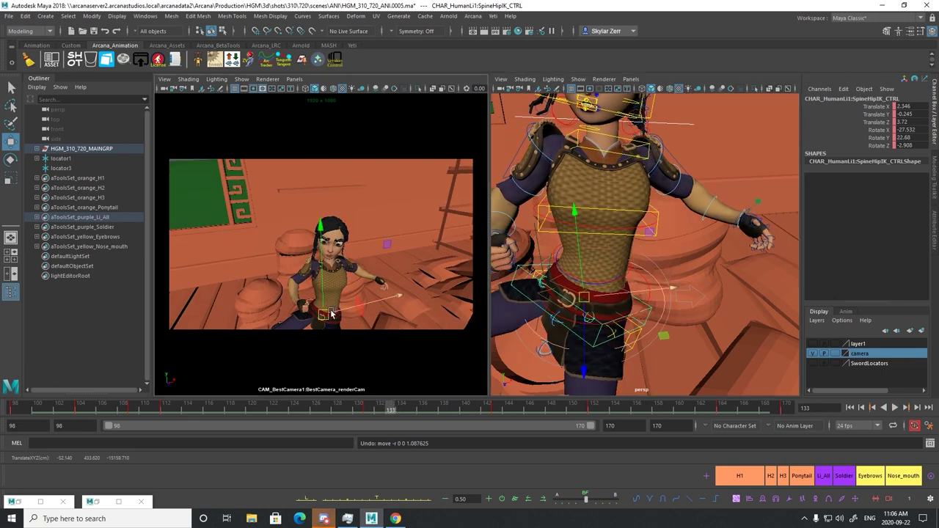
drag(331, 314, 348, 320)
alt+drag(620, 291, 669, 307)
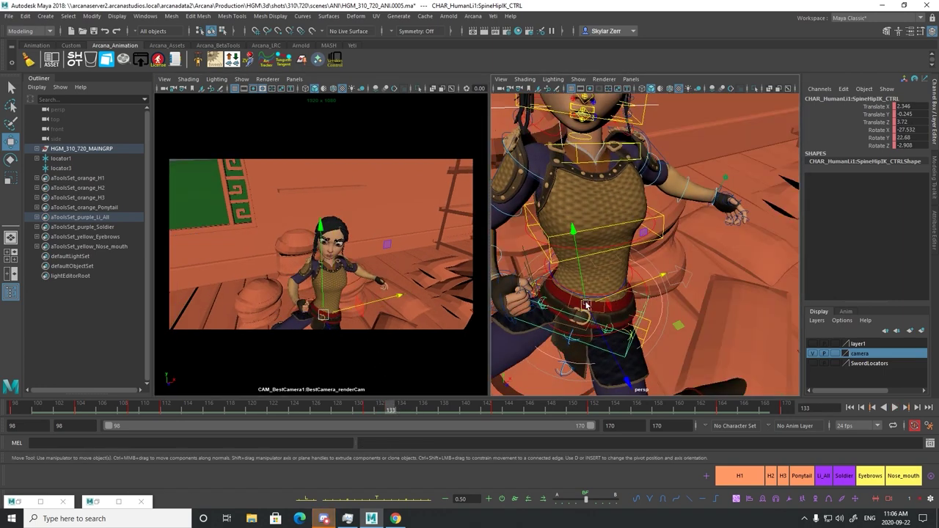
drag(585, 305, 619, 312)
key(e)
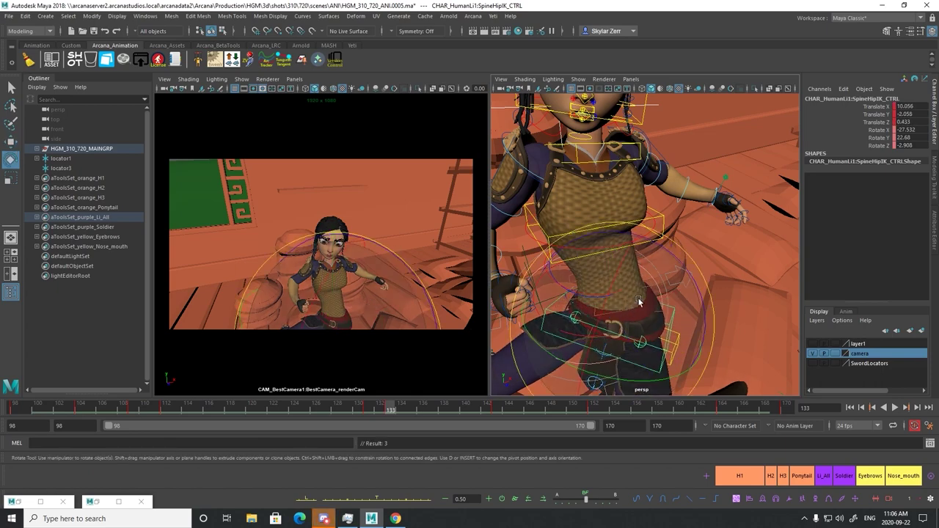
Shift the new hip translation key from frame 133 to frame 135 and play back the motion
mouse_move(382, 411)
mouse_down()
mouse_move(371, 411)
mouse_move(419, 409)
mouse_move(377, 410)
mouse_move(390, 411)
mouse_up()
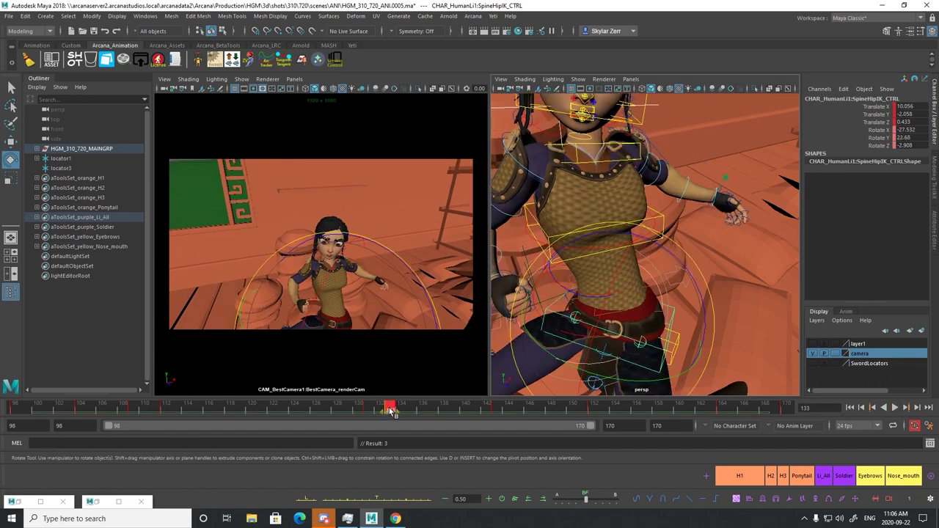
key(alt+v)
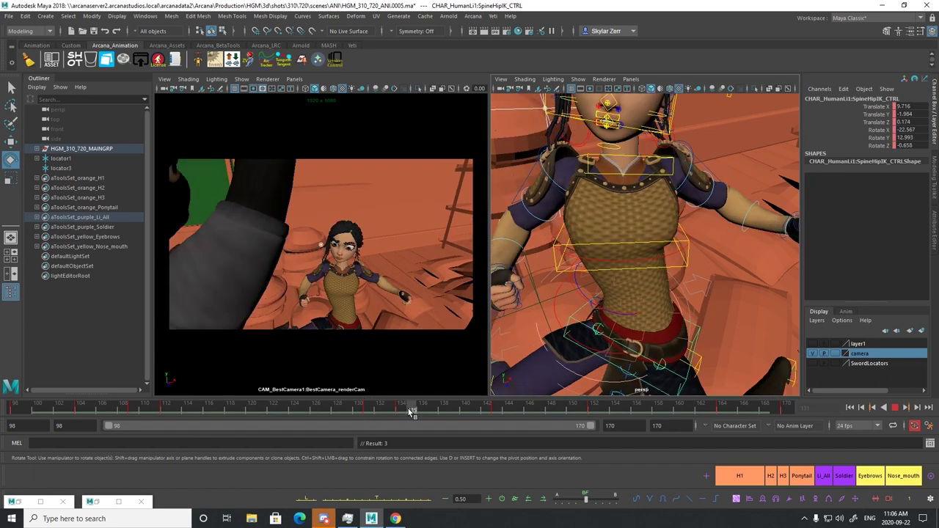
key(alt+v)
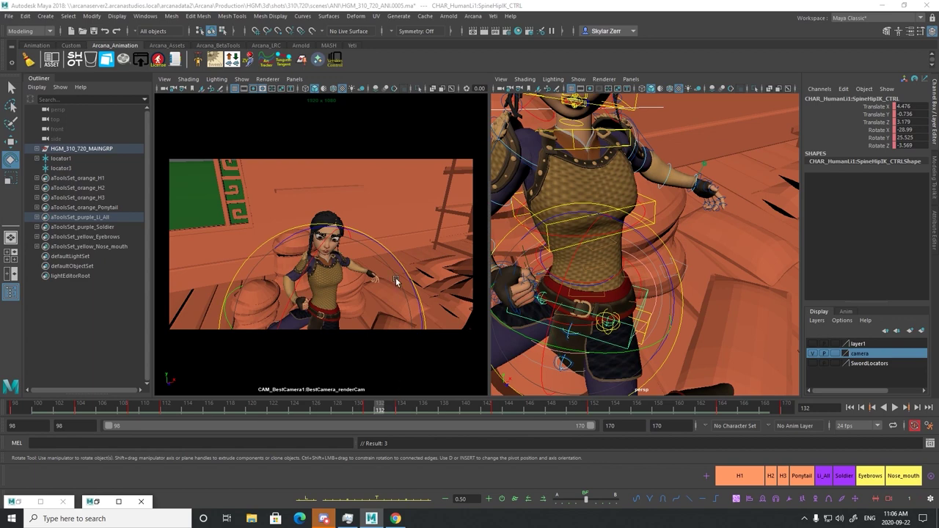
drag(395, 281, 353, 242)
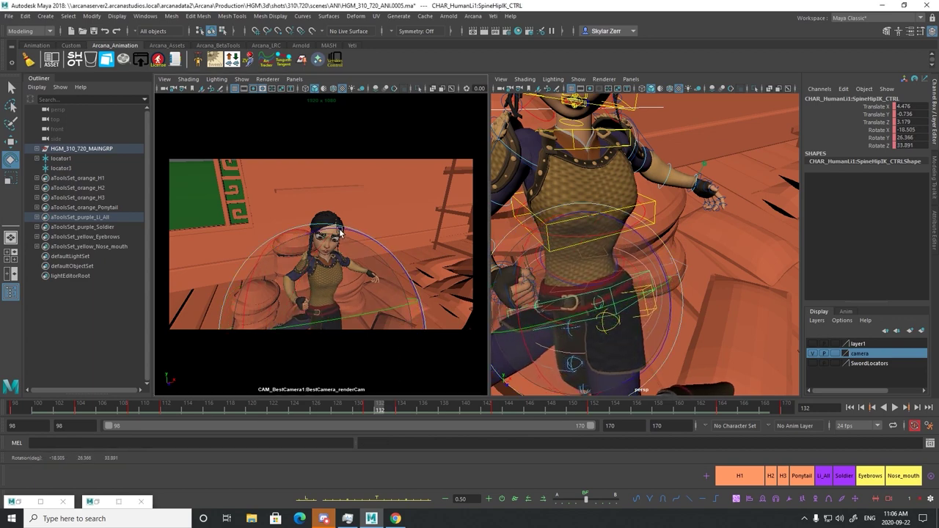
key(ctrl+z)
key(ctrl+z)
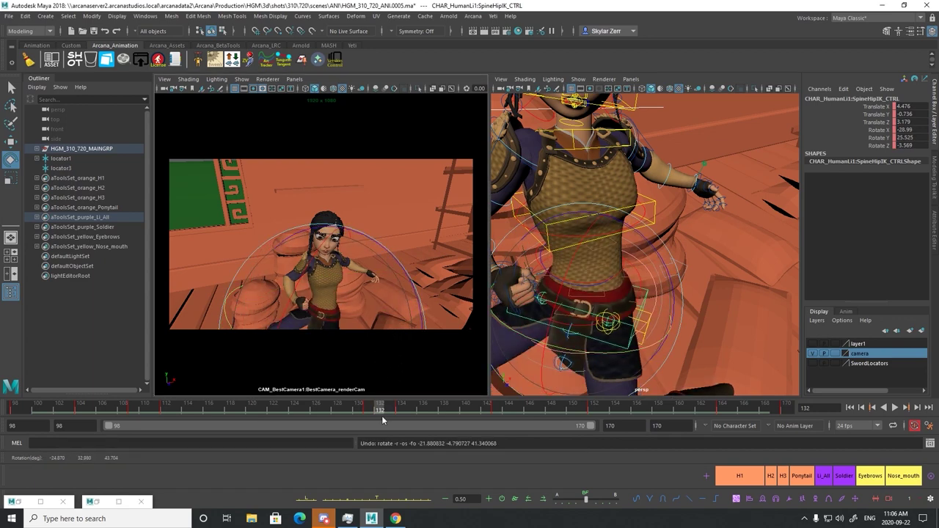
Rotate Li's hips at frame 133 to -13.001, 32.89, 27.567 and check the hip motion in playback
drag(381, 415, 402, 412)
key(alt+v)
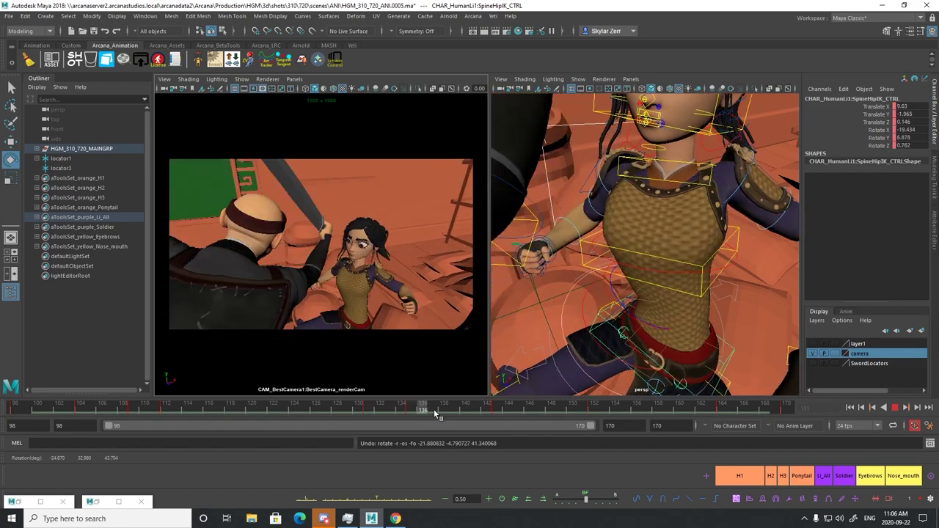
key(alt+v)
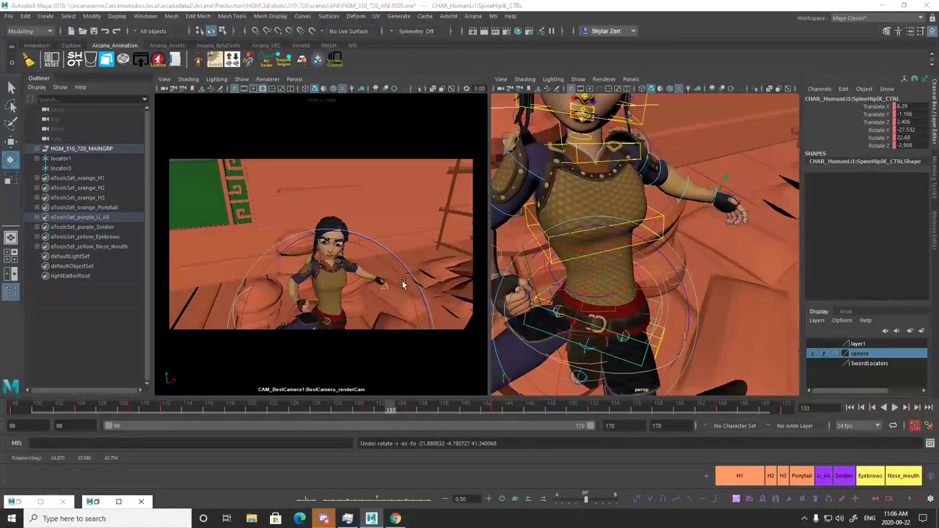
drag(365, 250, 358, 246)
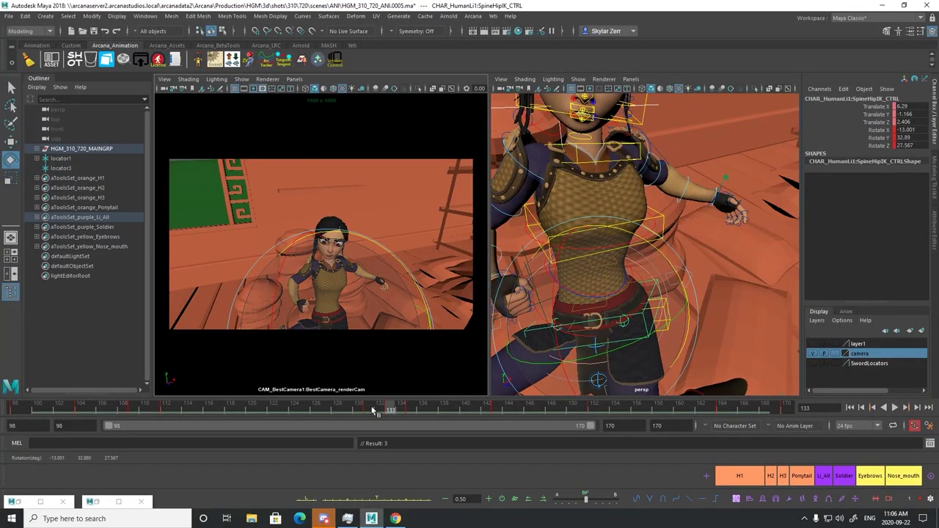
drag(376, 410, 411, 413)
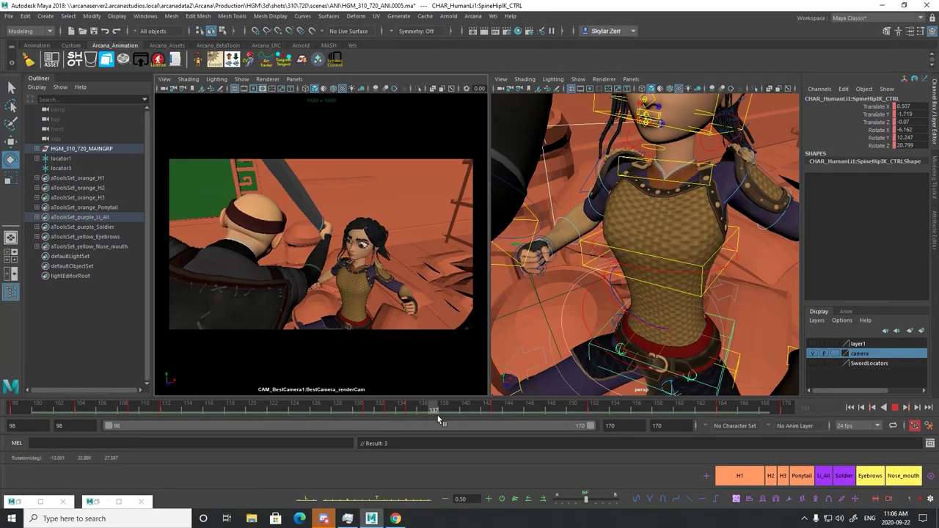
key(alt+v)
Rotate Li's hips at frame 138 to -5.915, 1.834, 0.047 and review the surrounding frames
drag(449, 290, 458, 317)
drag(388, 408, 439, 405)
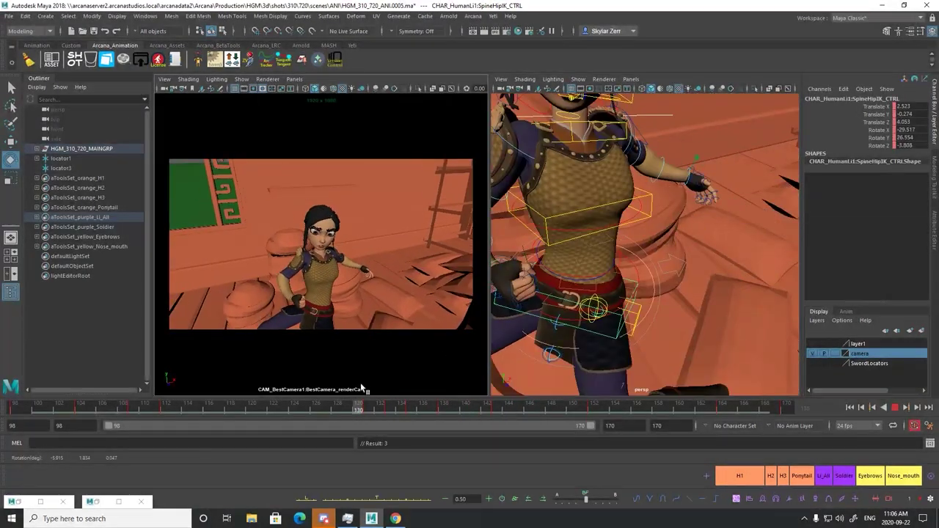
mouse_move(479, 395)
mouse_down()
mouse_move(508, 400)
mouse_move(361, 406)
mouse_up()
Refine Li's hip rotation at frame 133 to -17.147, 32.477, 22.743 and play back the result
drag(433, 408, 391, 411)
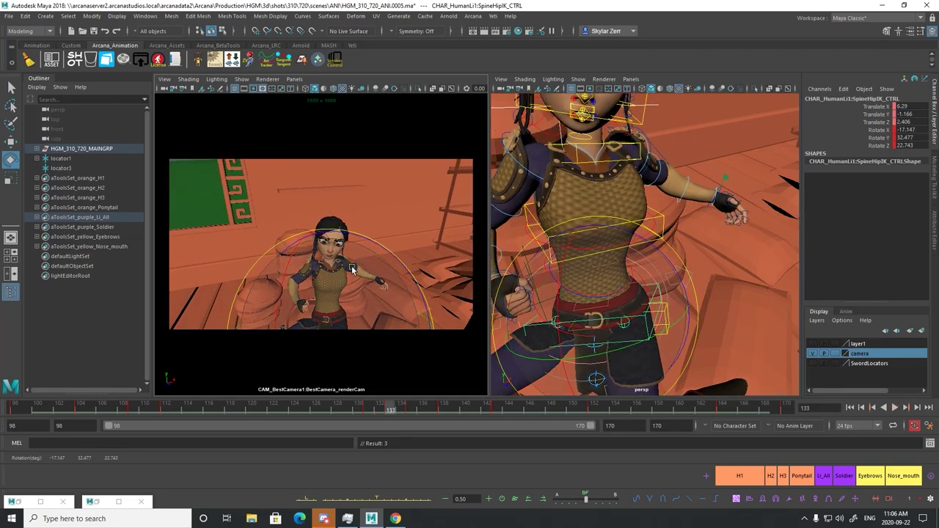
key(alt+v)
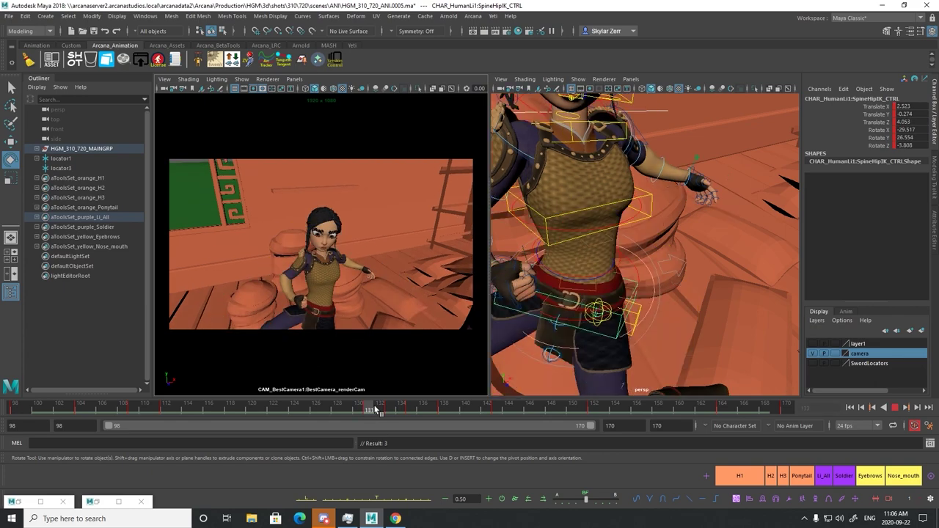
key(alt+v)
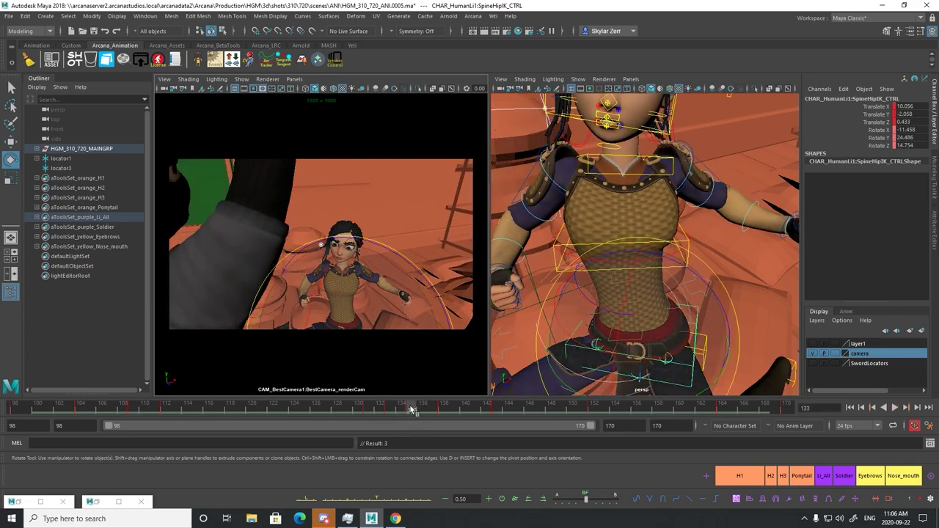
Raise Li's hips at frame 135 to Translate 9.448, 1.172, 0.699 and review the motion through frame 138
key(w)
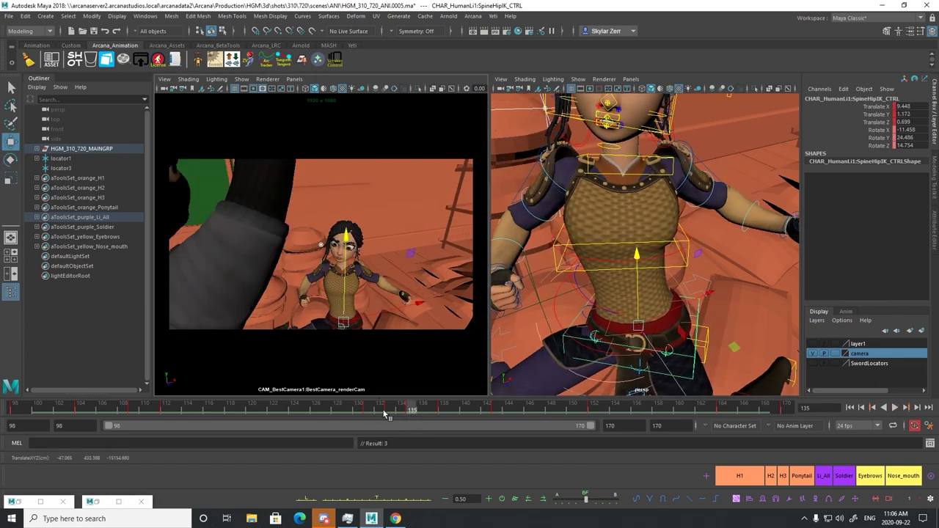
key(alt+v)
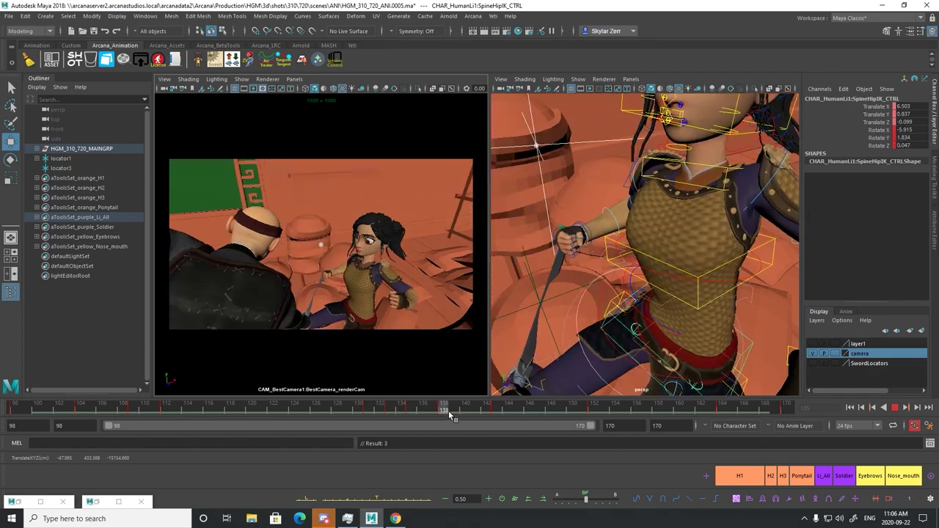
mouse_move(448, 412)
mouse_down()
mouse_move(374, 410)
mouse_move(471, 412)
mouse_move(341, 412)
mouse_move(482, 418)
mouse_move(375, 420)
mouse_move(444, 420)
mouse_up()
Select Li's SpineChestIK control and review the chest motion around frames 134 to 140
click(730, 267)
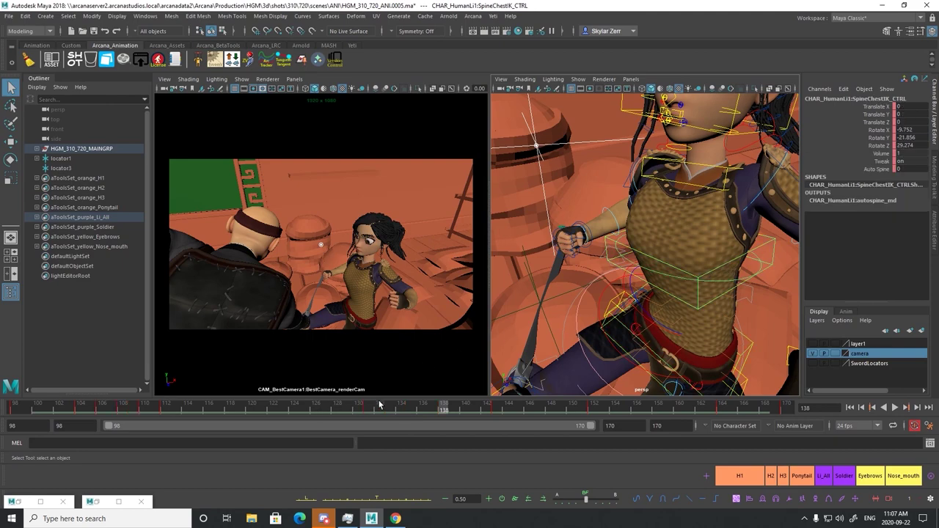
key(alt+v)
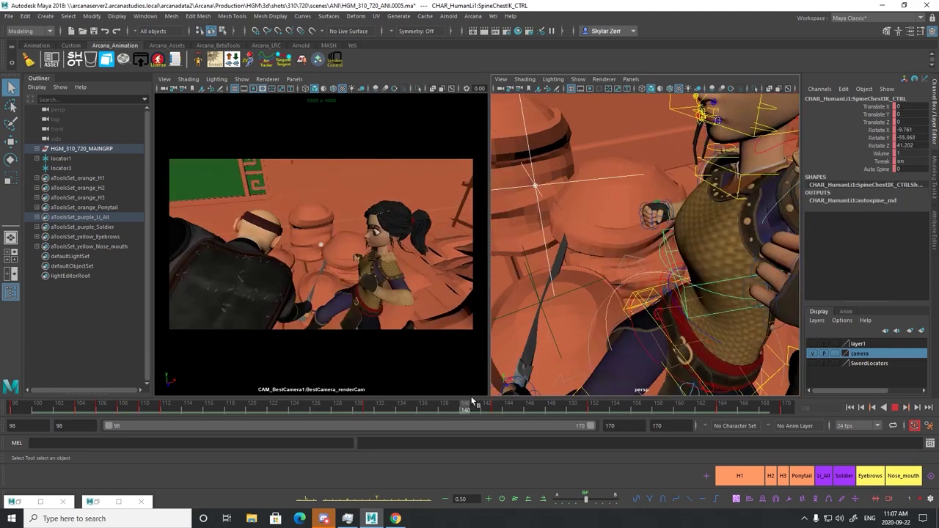
key(alt+v)
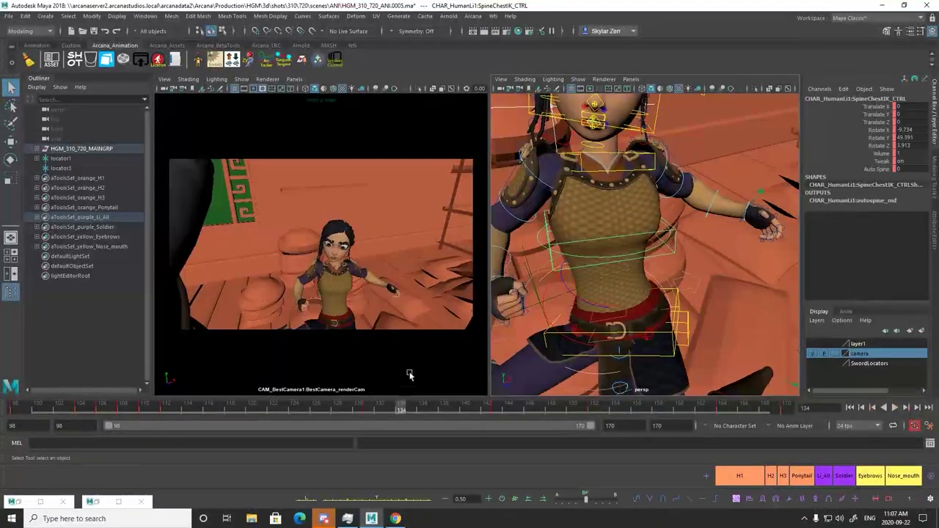
key(w)
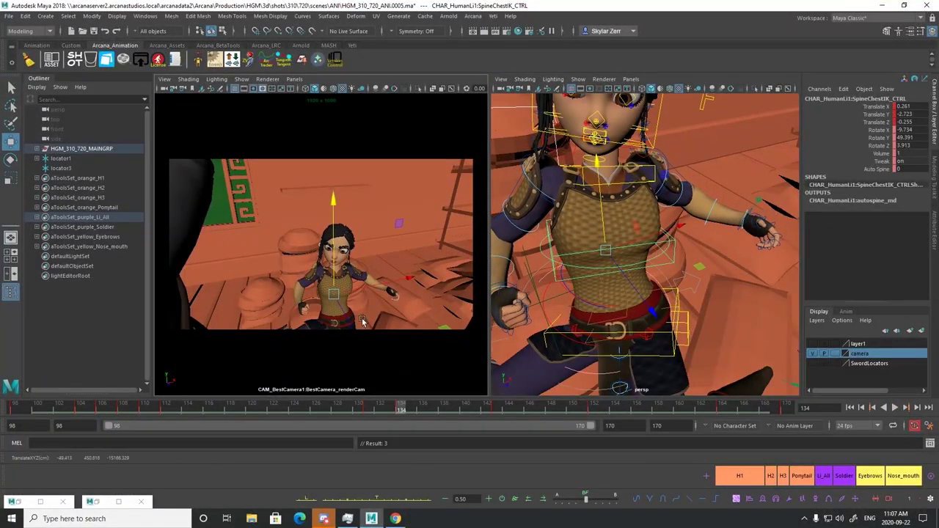
key(alt+v)
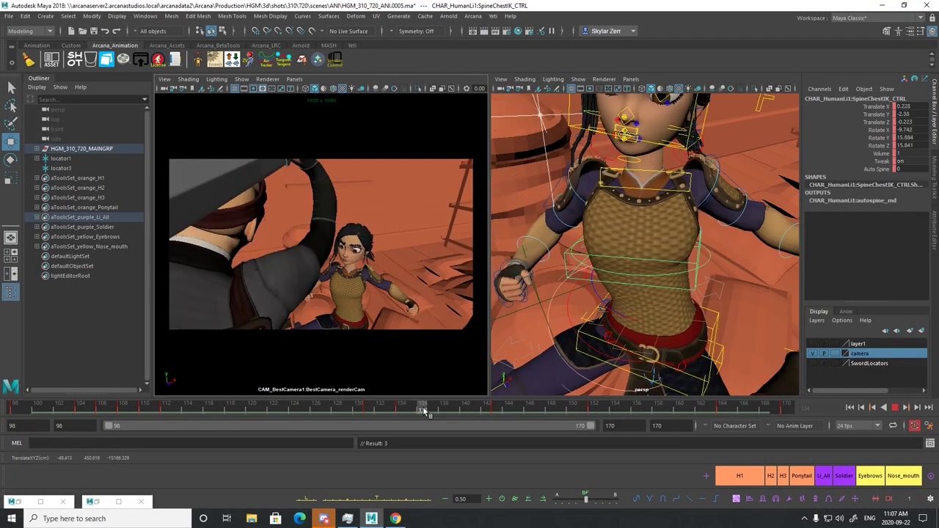
key(ctrl+z)
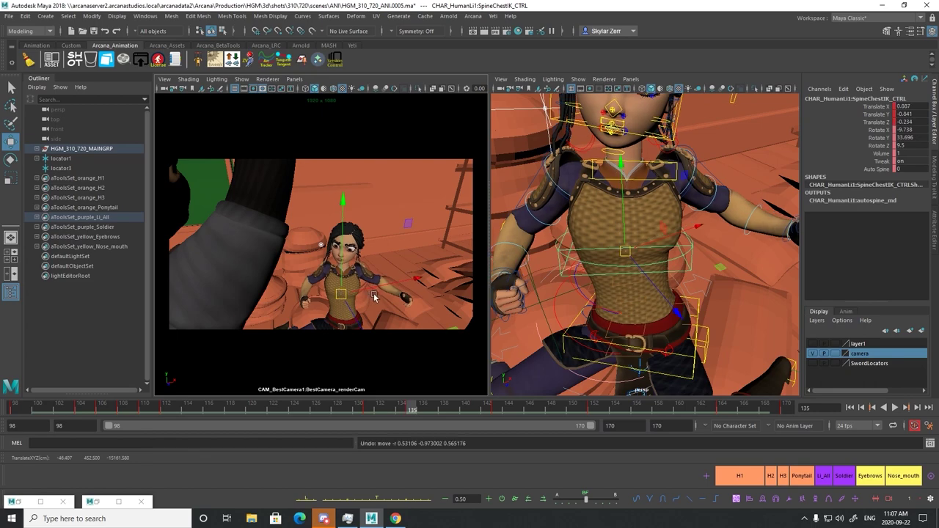
Rotate Li's SpineChestIK control to -1.529, 34.885, 24.016 at frame 135 and 3.7, -35.069, 25.123 at frame 139
key(e)
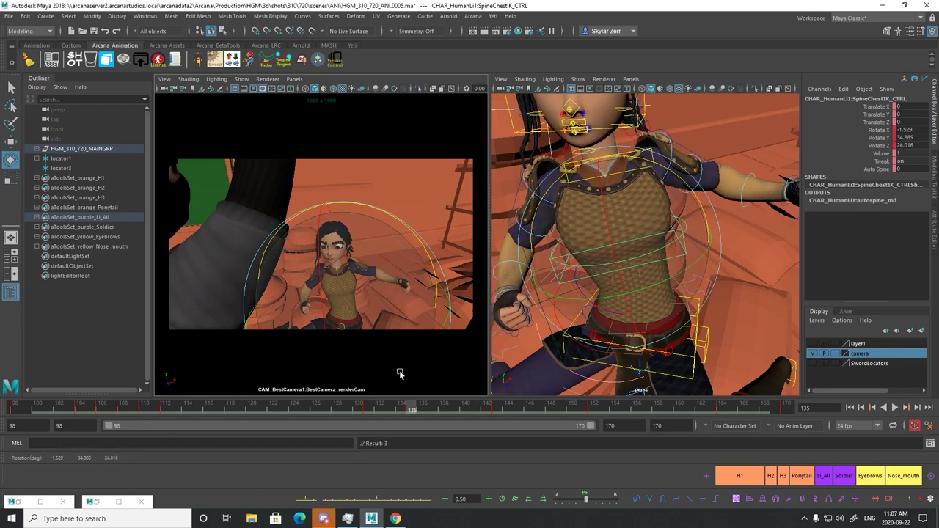
mouse_move(378, 405)
mouse_down()
mouse_move(367, 406)
mouse_move(455, 405)
mouse_up()
drag(424, 282, 437, 345)
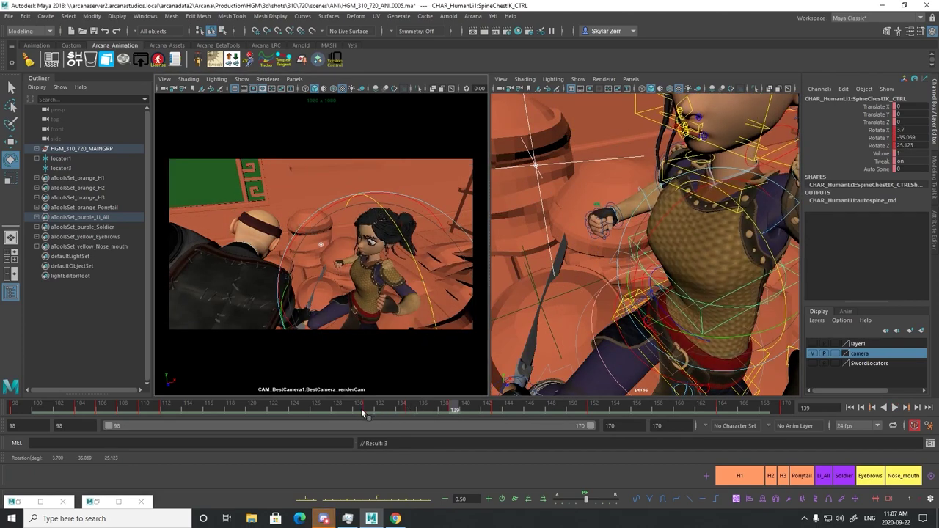
drag(363, 411, 455, 407)
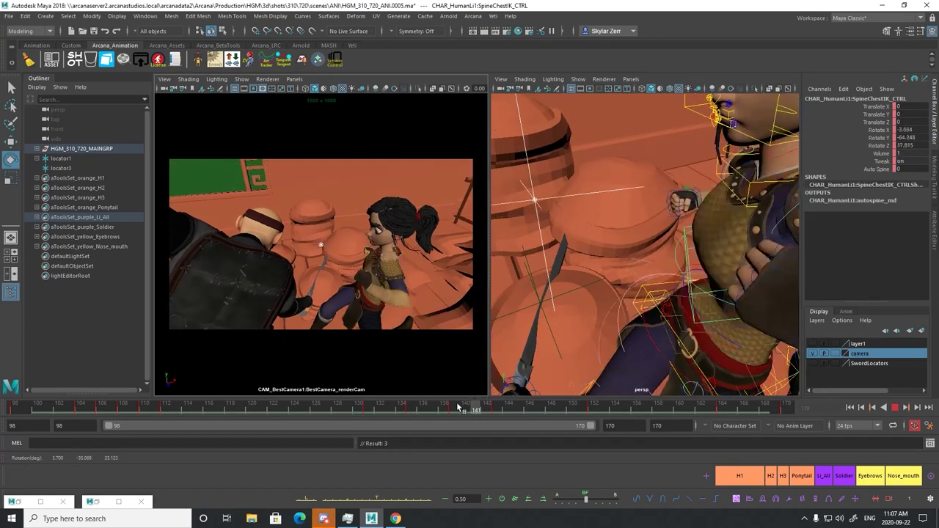
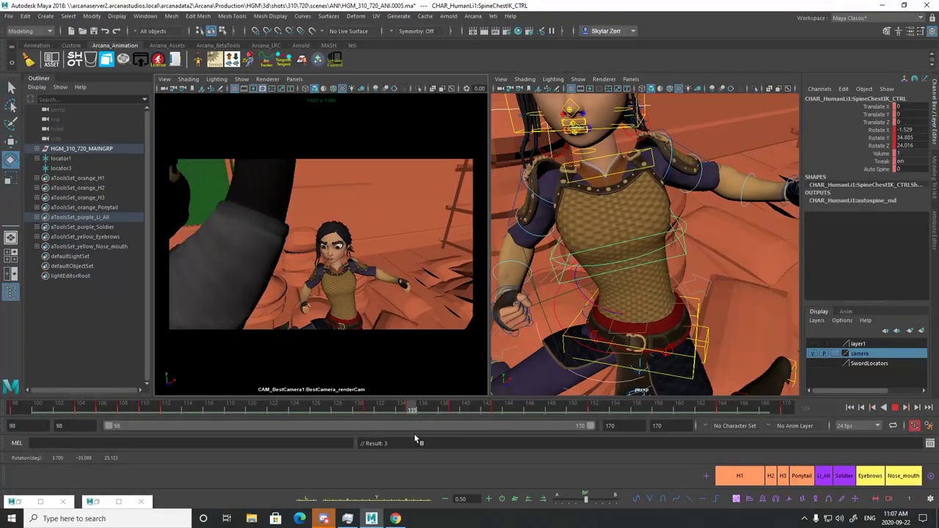
Select Li's NeckHead control and review her head motion between about frames 119 and 143
key(Escape)
key(q)
alt+drag(635, 190, 633, 234)
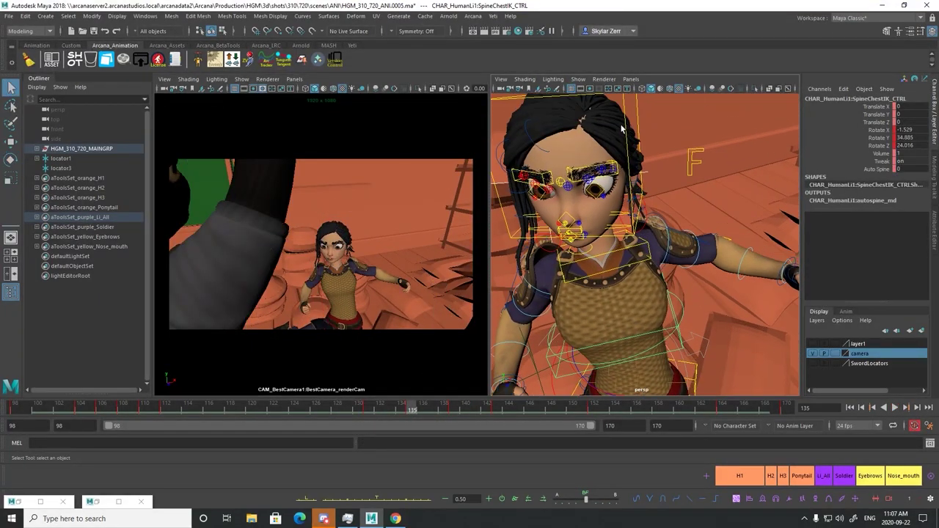
click(626, 137)
click(608, 137)
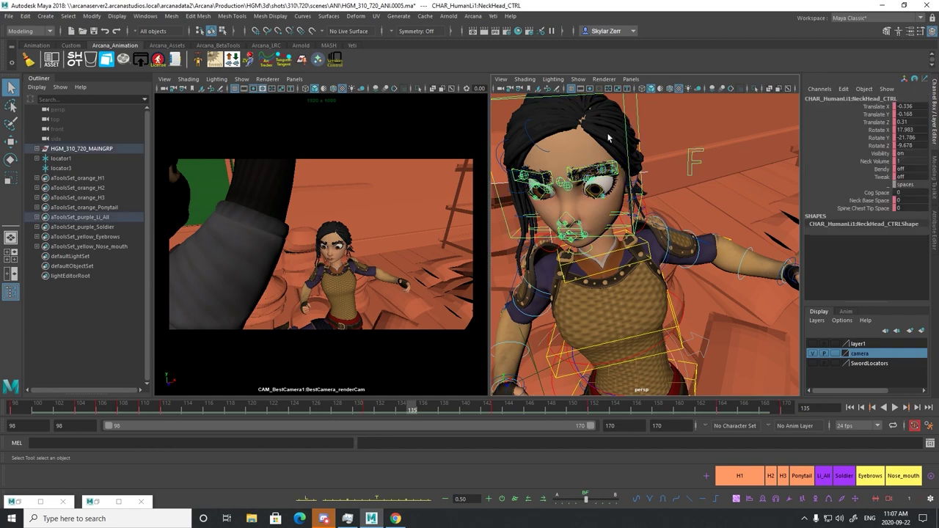
key(alt+v)
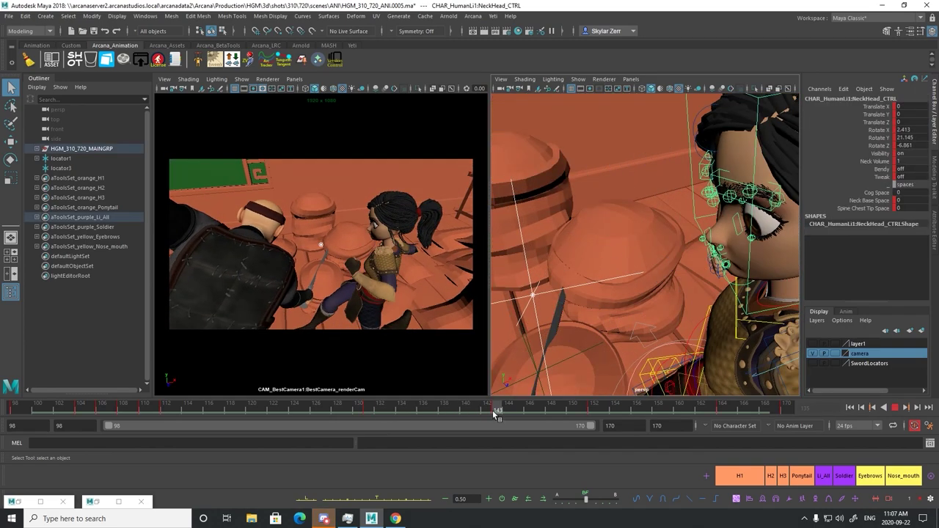
click(396, 403)
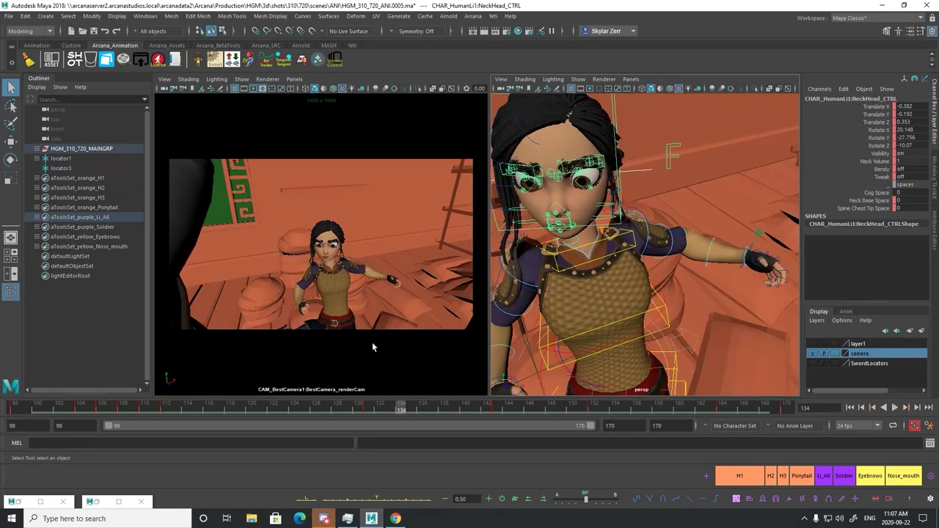
mouse_move(362, 407)
mouse_down()
mouse_move(463, 419)
mouse_move(359, 413)
mouse_up()
key(alt+v)
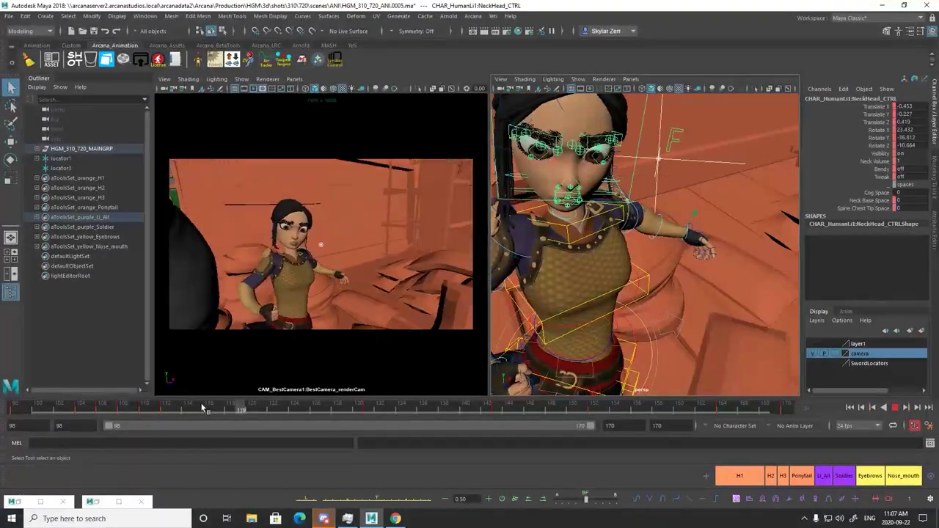
drag(354, 419, 314, 417)
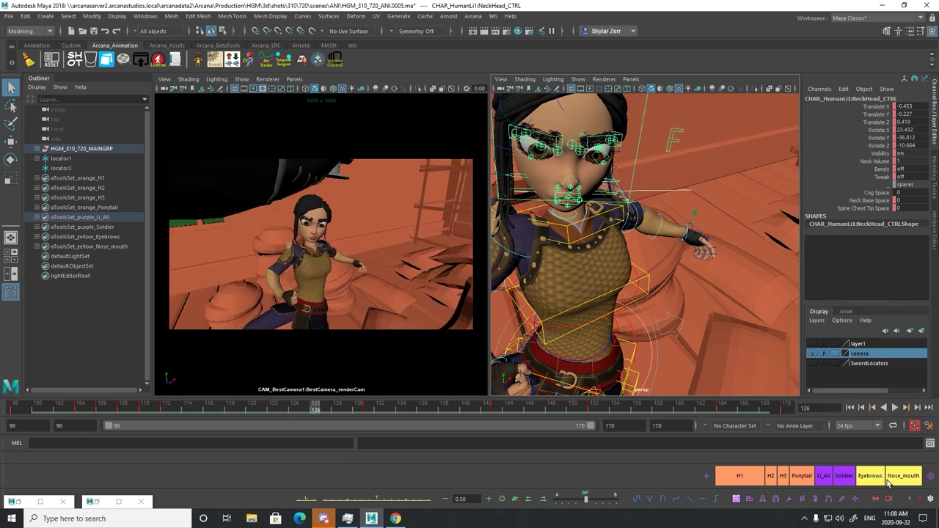
Select all of Li's controls, set a key on her full pose at frame 124, and review through frame 131
click(820, 477)
drag(316, 412, 290, 415)
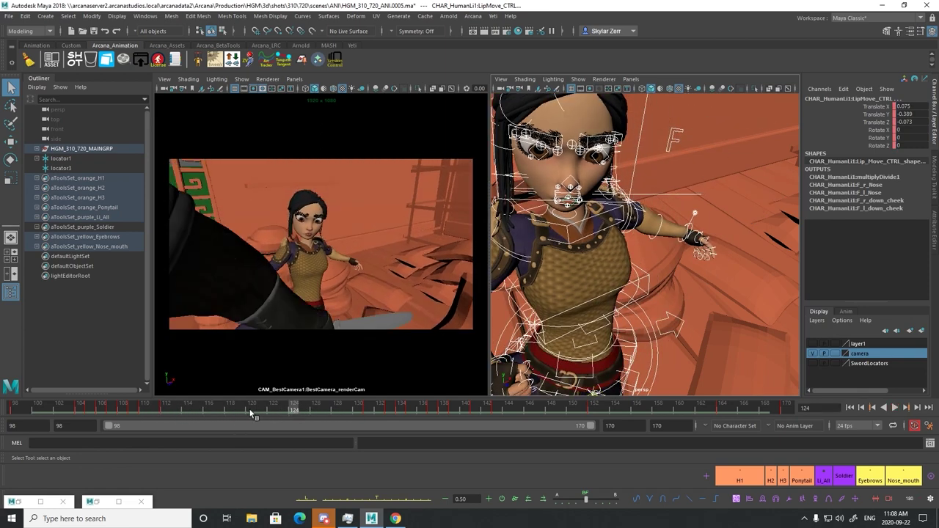
key(s)
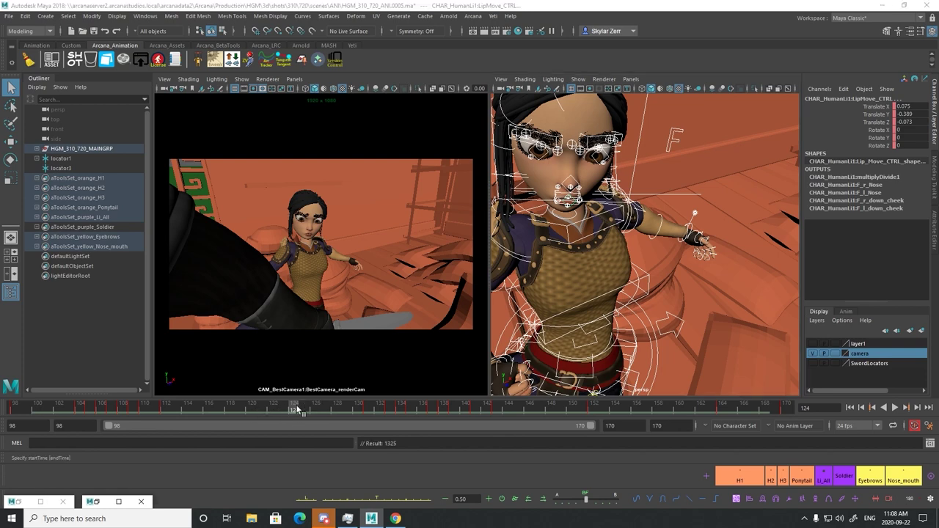
drag(268, 412, 346, 410)
click(369, 404)
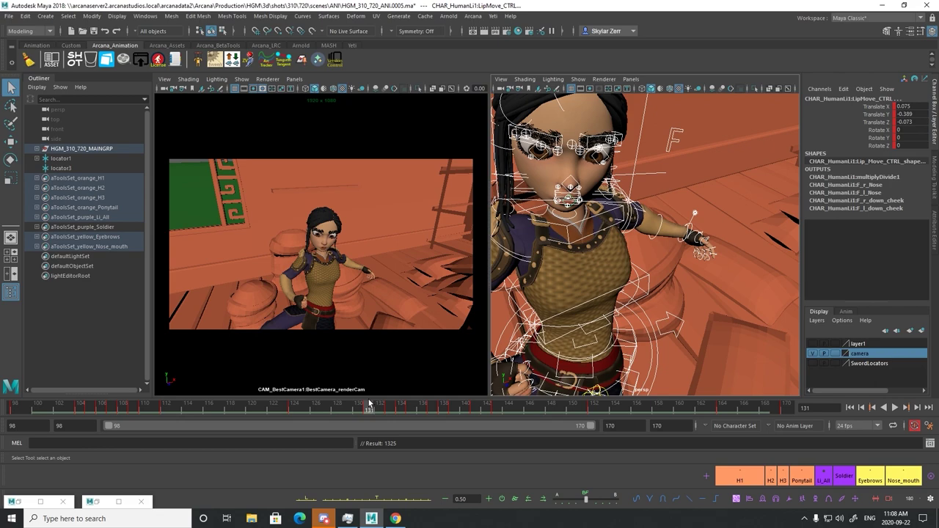
Rotate Li's NeckHead control at frame 131 to 22.583, -55.127, -20.78 and check her look toward the soldier
click(637, 162)
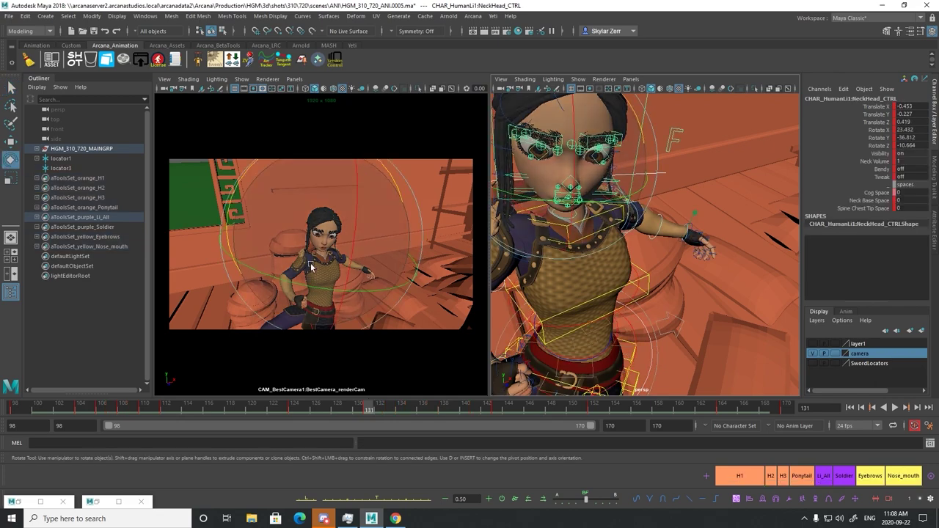
key(e)
drag(312, 265, 264, 242)
key(q)
scroll(587, 231, down, 6)
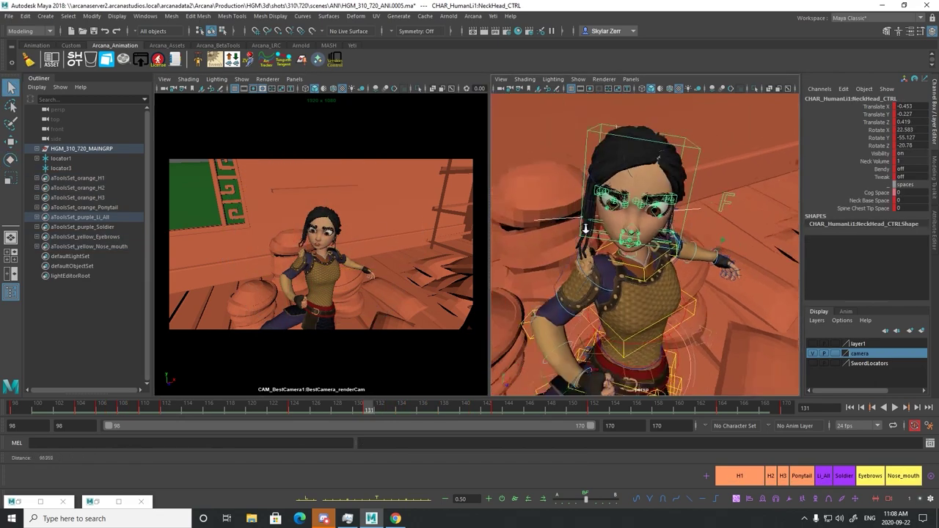
alt+drag(629, 246, 578, 237)
alt+middle_drag(578, 237, 638, 242)
alt+drag(638, 242, 589, 245)
scroll(587, 242, down, 4)
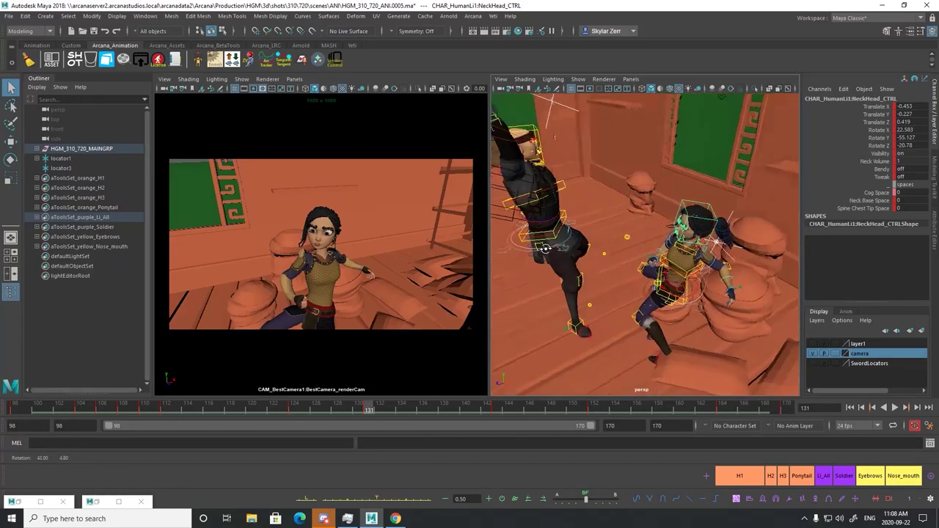
alt+middle_drag(579, 229, 574, 275)
key(f)
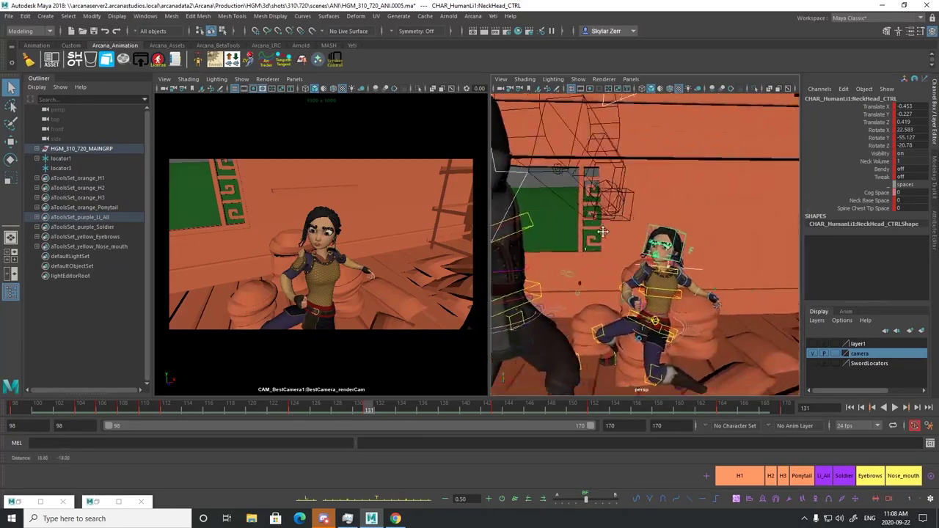
Raise Li's inner eyebrow controls at frame 131, bringing the right one to Translate 0.266, 1.185, 0.91
scroll(637, 275, up, 5)
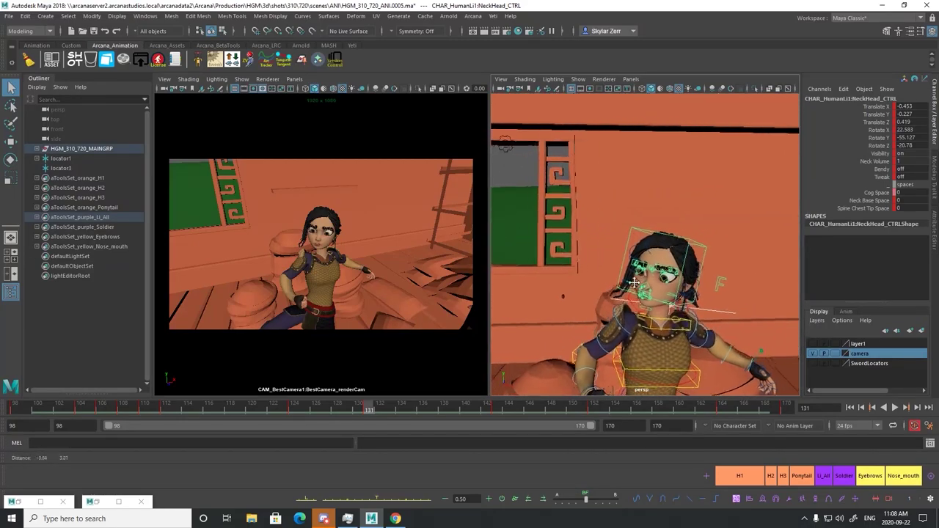
alt+drag(675, 287, 653, 268)
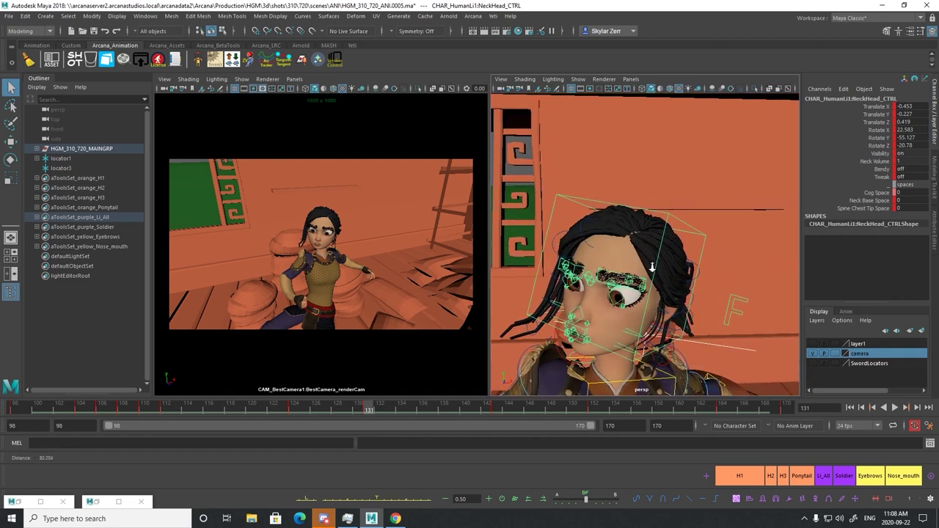
scroll(646, 279, up, 2)
click(548, 287)
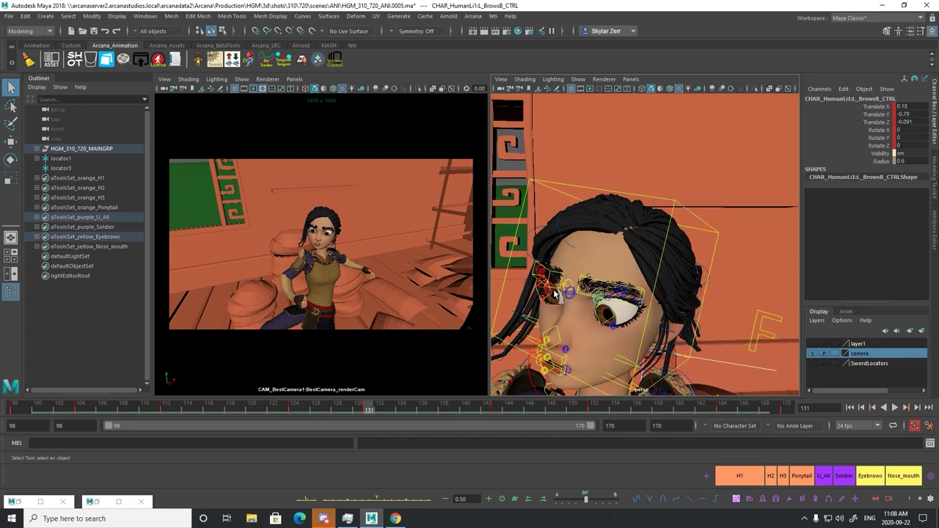
click(555, 292)
key(w)
drag(554, 260, 555, 271)
alt+drag(555, 271, 587, 256)
scroll(591, 264, up, 2)
key(q)
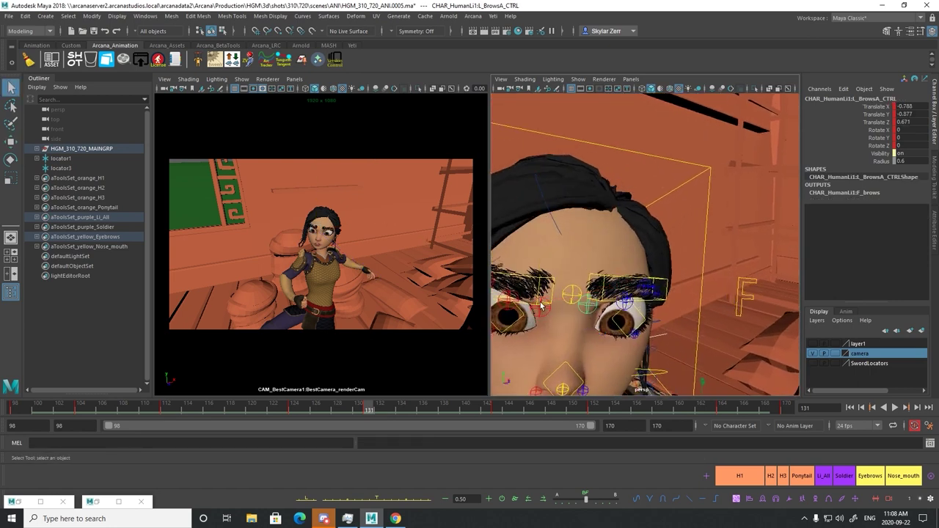
click(541, 302)
key(w)
drag(542, 267, 544, 250)
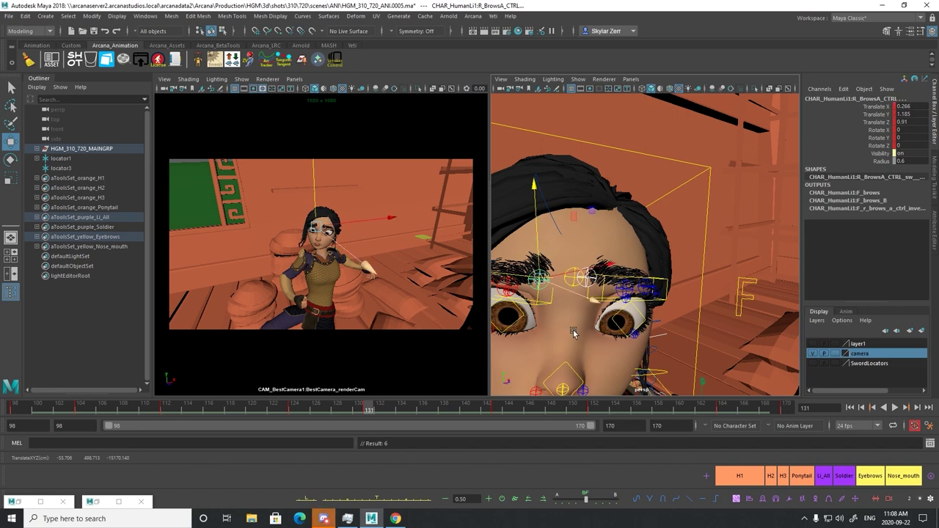
Adjust Li's lower eyelid controls at frame 131, bringing the left one to Translate -0.136, -0.056, 0.179
alt+middle_drag(574, 332, 598, 293)
click(598, 293)
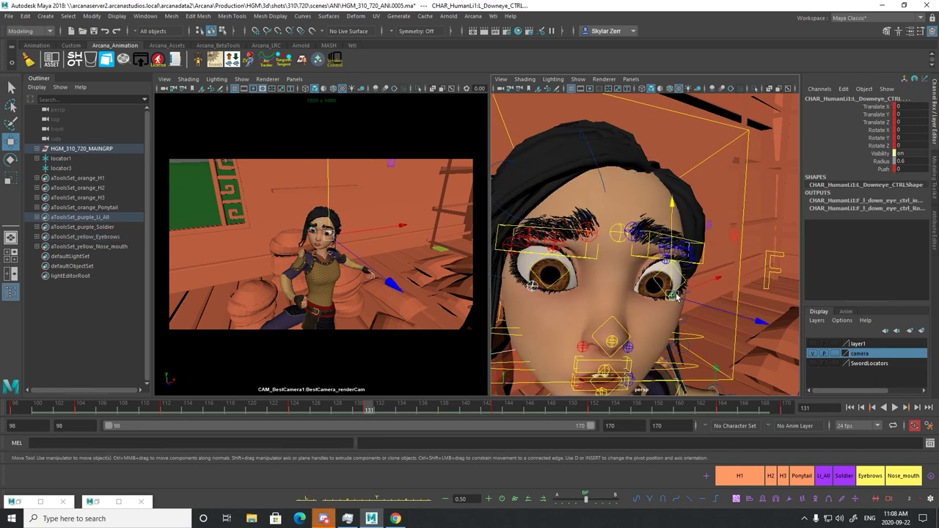
drag(677, 295, 587, 292)
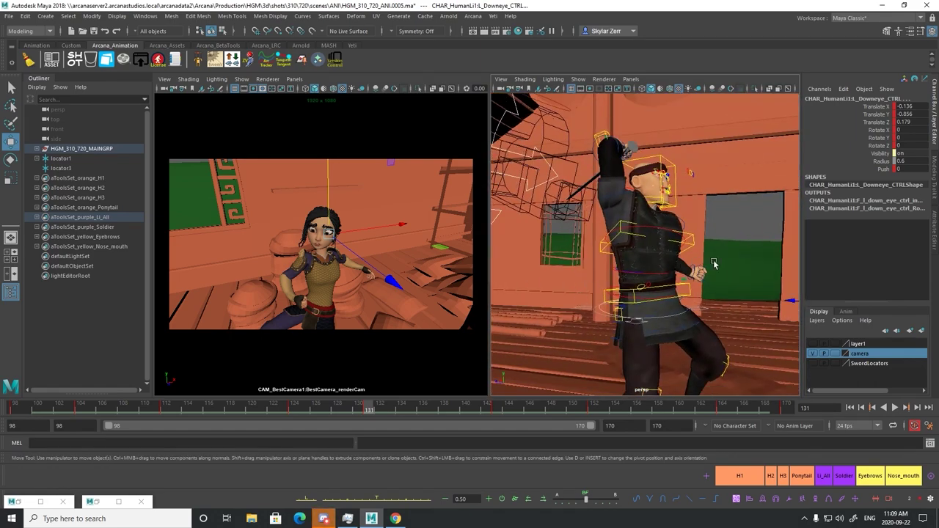
Locate Li's EyeTarget control using X-ray display, reposition it to redirect her gaze, and review the eyes around frames 125 to 130
alt+right_drag(713, 248, 522, 319)
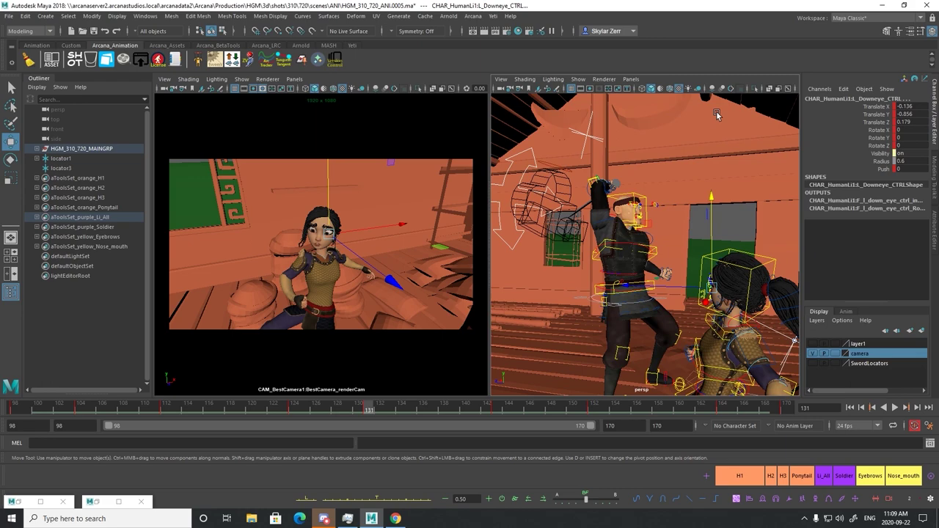
click(769, 88)
alt+drag(658, 194, 615, 292)
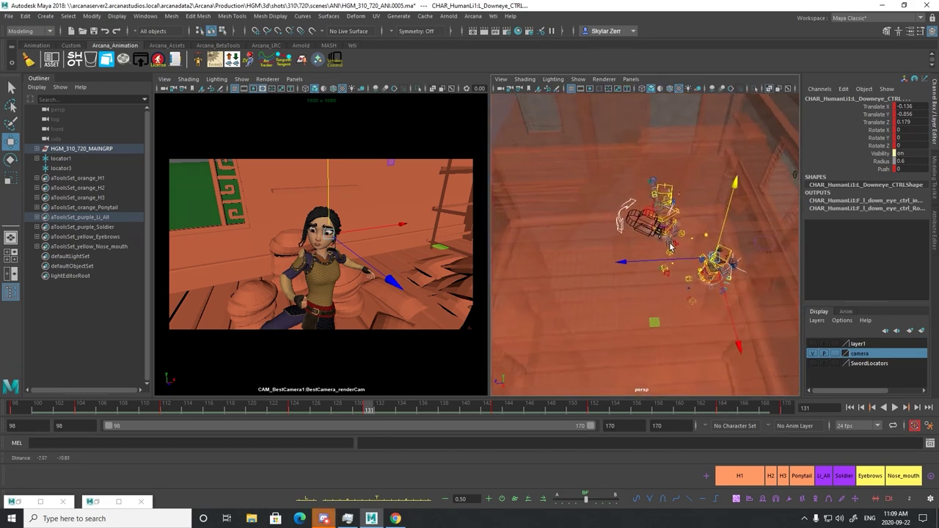
alt+middle_drag(646, 236, 647, 247)
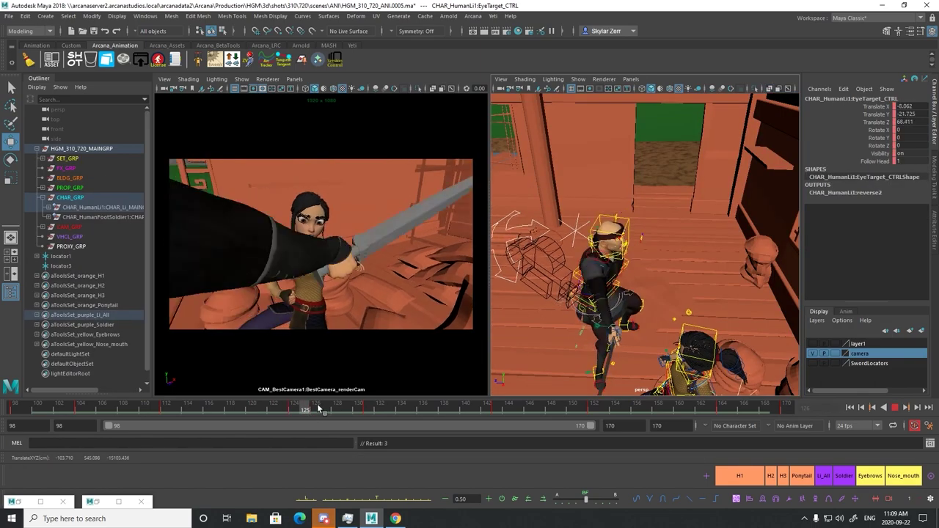
click(361, 411)
Select Li's SpineChestIK control and adjust the chest rotation at frame 131
alt+drag(579, 182, 639, 229)
alt+right_drag(645, 243, 690, 282)
alt+drag(671, 268, 658, 239)
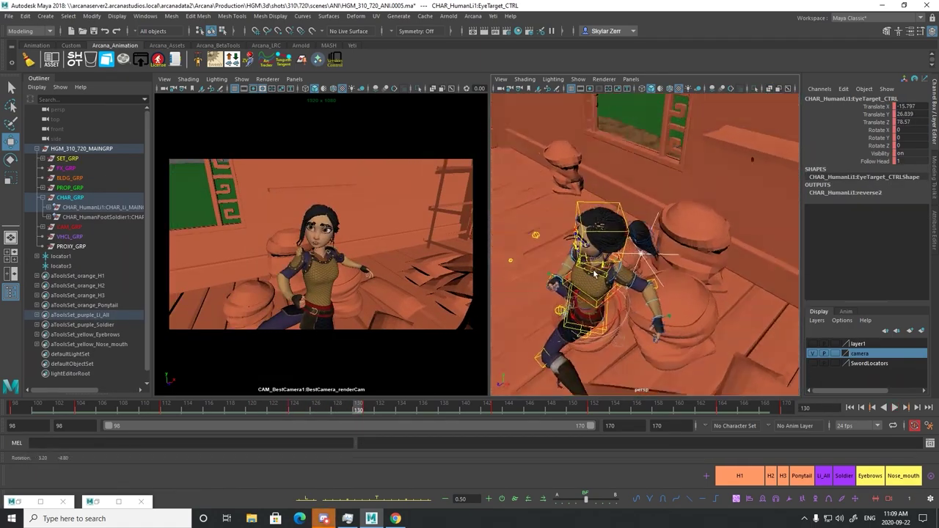
alt+middle_drag(658, 235, 640, 263)
click(628, 259)
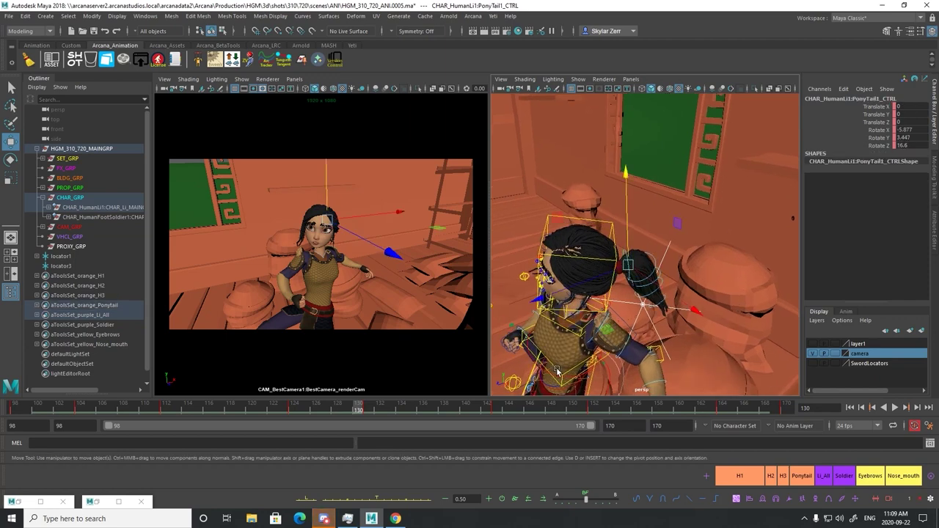
click(557, 371)
drag(314, 411, 369, 408)
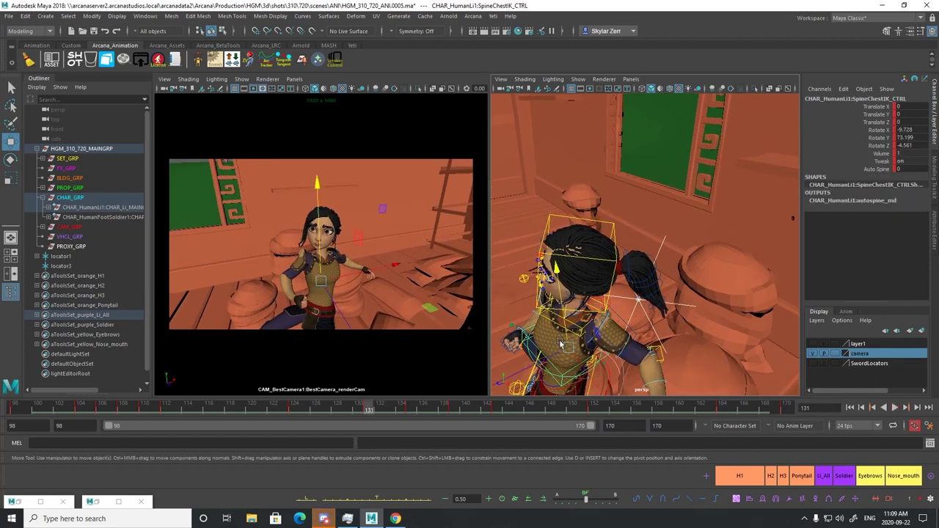
key(e)
drag(525, 302, 637, 292)
drag(545, 327, 529, 340)
alt+middle_drag(564, 302, 571, 256)
Rotate Li's shoulder controls at frame 131, bringing the left one to 0.1, 1.653, 17.862
key(q)
click(593, 249)
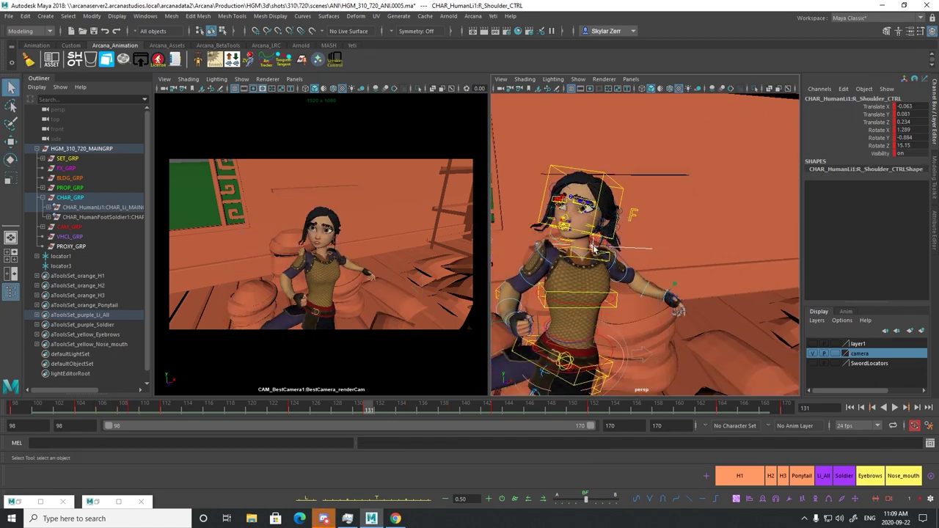
key(e)
drag(552, 302, 599, 334)
key(q)
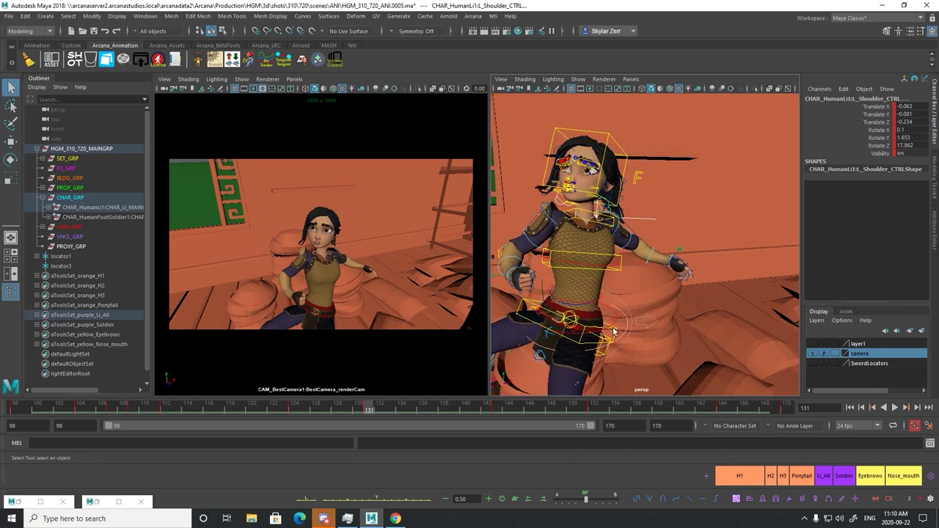
Raise Li's SpineHipIK control at frame 131 and review the pose at frame 129
click(613, 331)
key(w)
drag(316, 309, 314, 286)
mouse_move(351, 408)
mouse_down()
mouse_move(294, 408)
mouse_move(347, 411)
mouse_up()
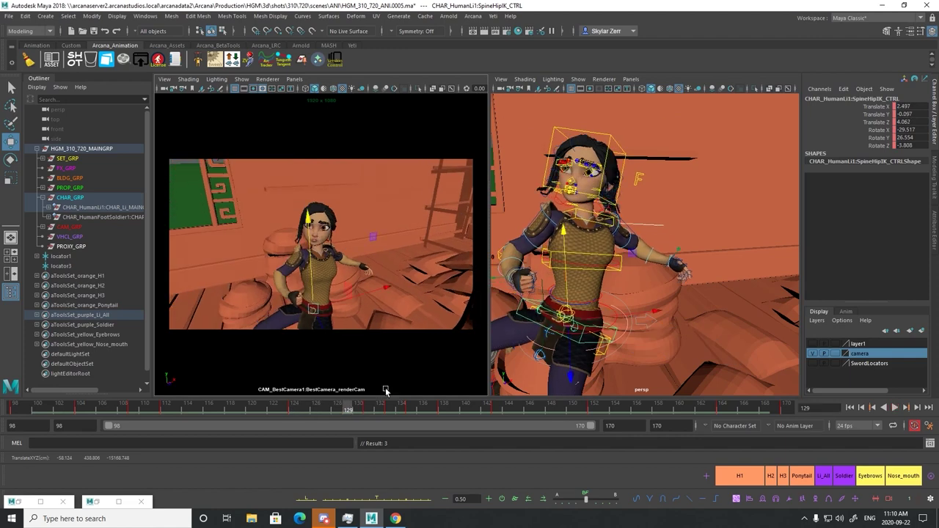
Select the finger curl channels on Li's left and right ArmSetting controls and delete the right hand's key at frame 131
click(513, 277)
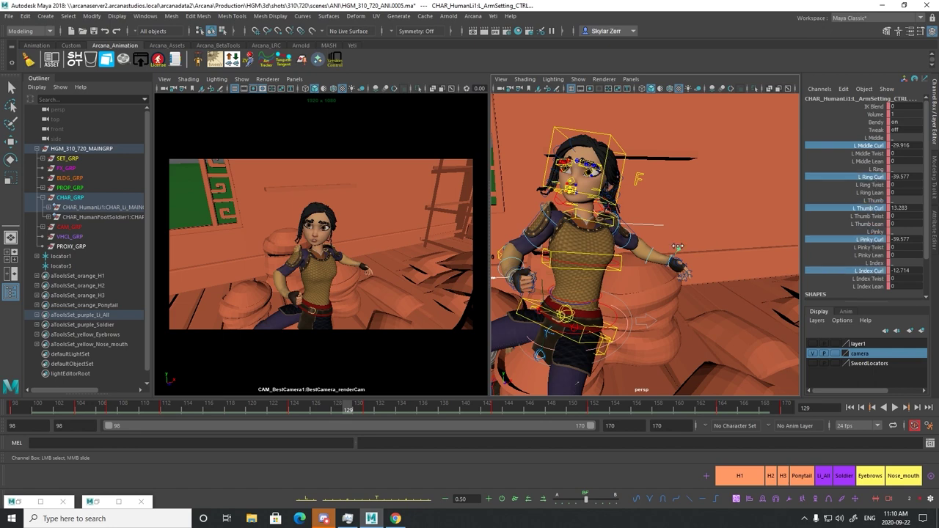
click(505, 284)
key(w)
click(496, 281)
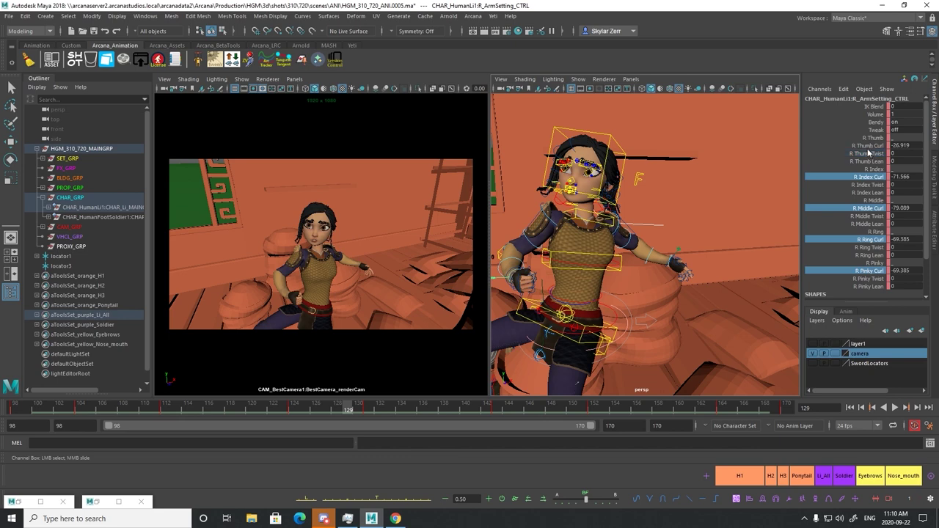
drag(295, 409, 369, 400)
right_click(371, 411)
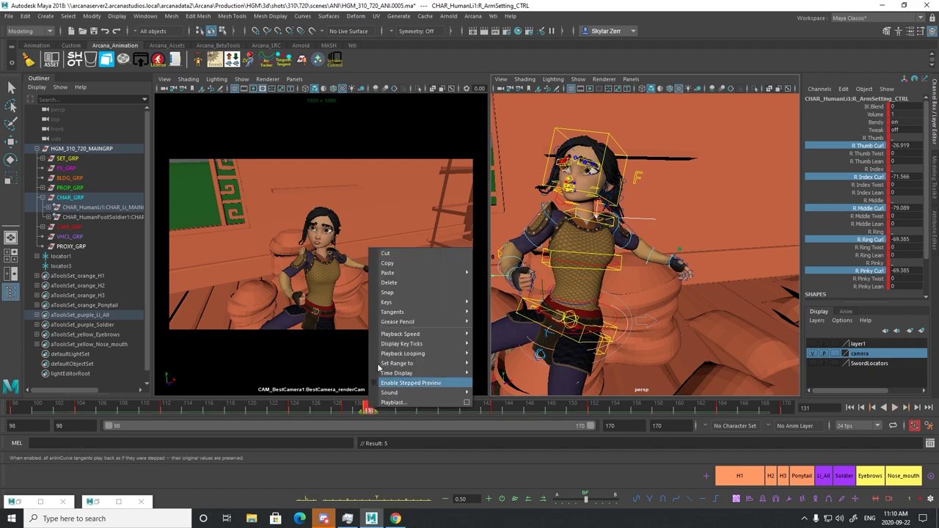
click(401, 283)
Play back the shot, rotate Li's NeckBase control at frame 135, and check the neck motion around frame 133
key(alt+v)
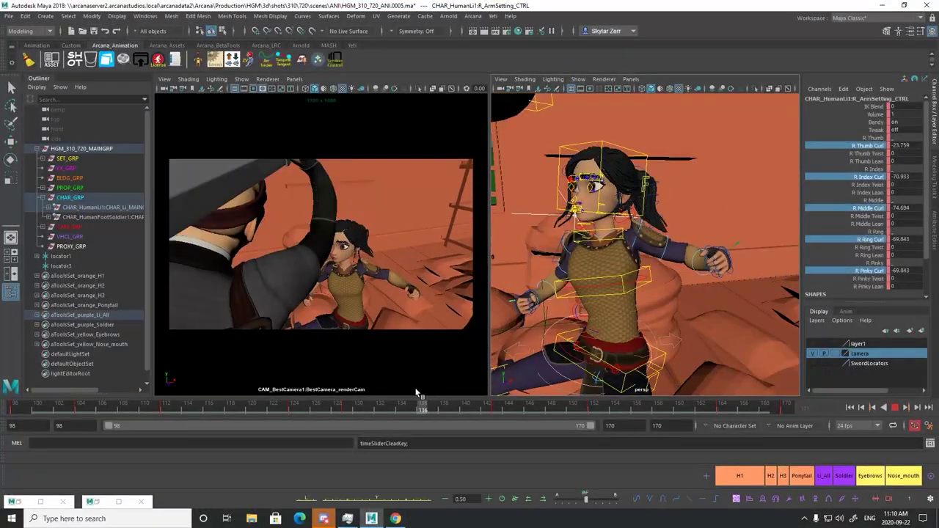
key(alt+v)
click(613, 232)
key(e)
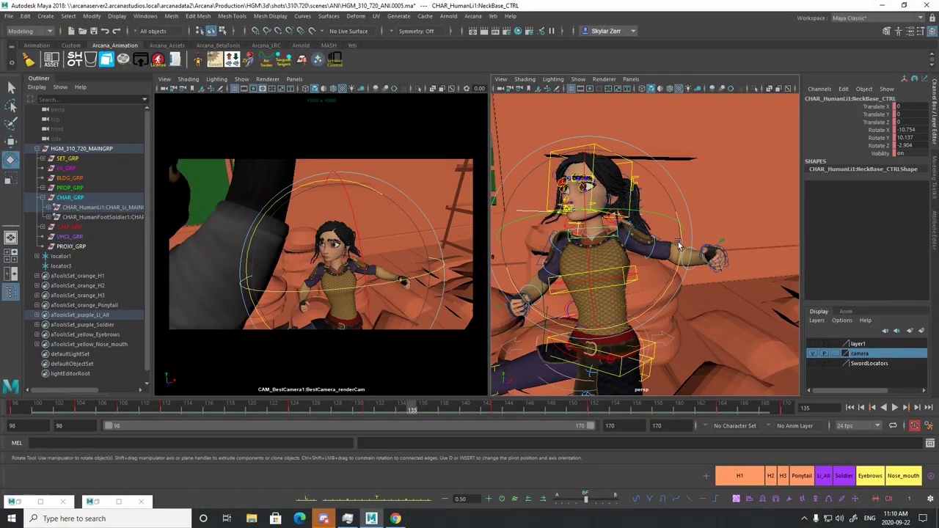
drag(679, 246, 665, 233)
drag(351, 408, 390, 386)
key(q)
scroll(654, 182, down, 5)
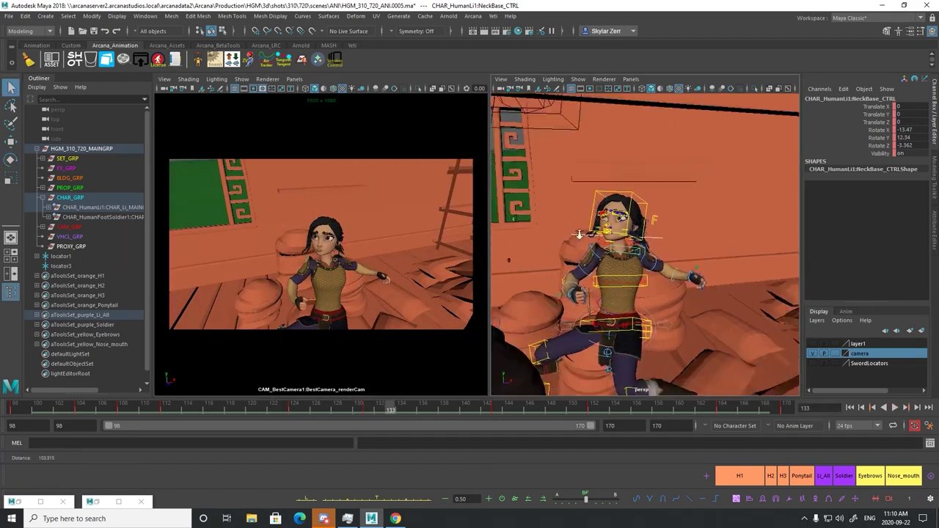
Try to move Li's EyeTarget control and check her gaze between frames 126 and 133
alt+drag(658, 233, 579, 227)
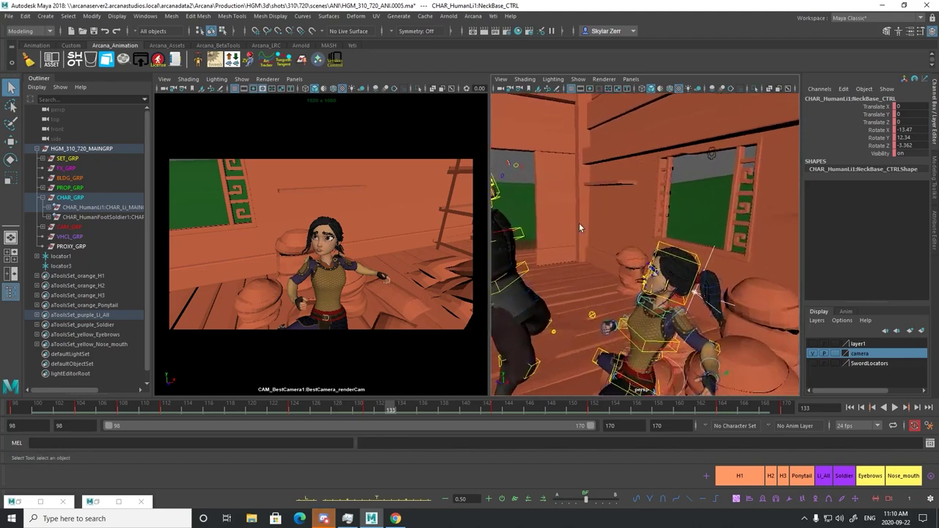
click(516, 167)
key(w)
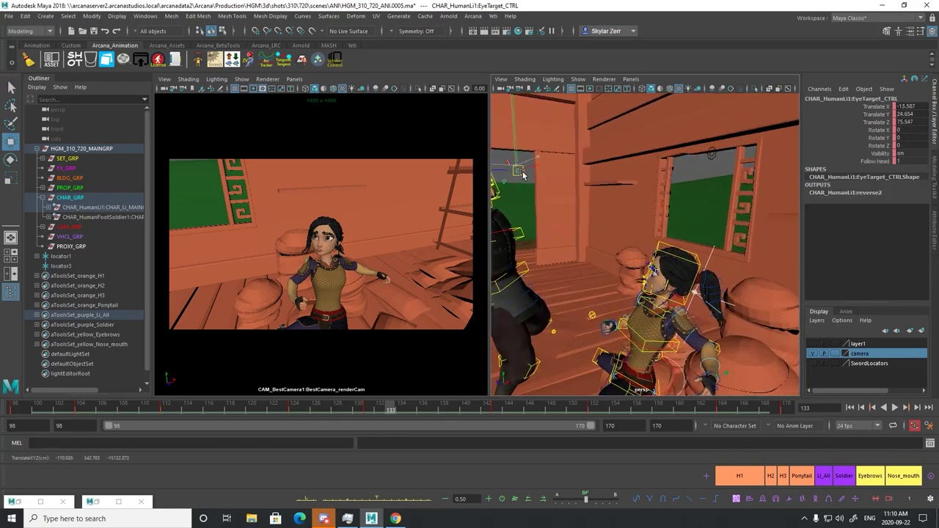
mouse_move(350, 407)
mouse_down()
mouse_move(303, 407)
mouse_move(365, 408)
mouse_up()
click(360, 408)
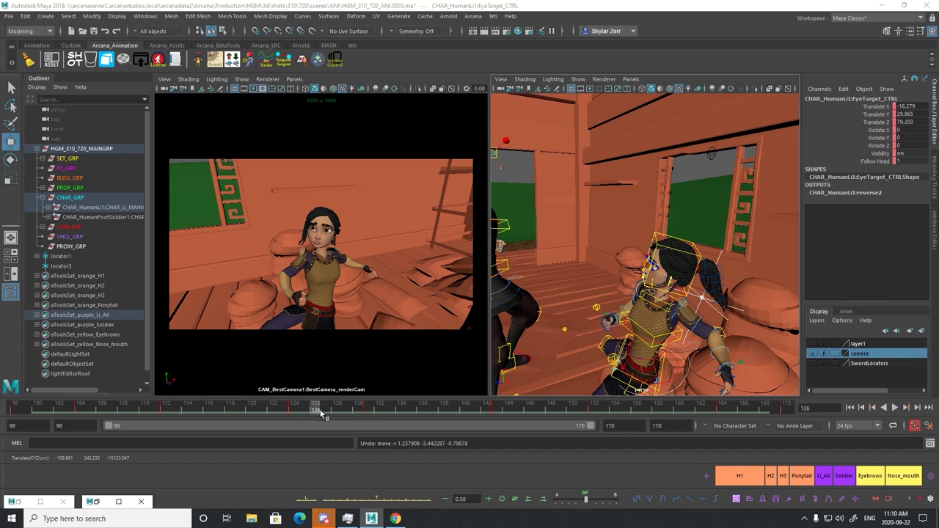
key(alt+v)
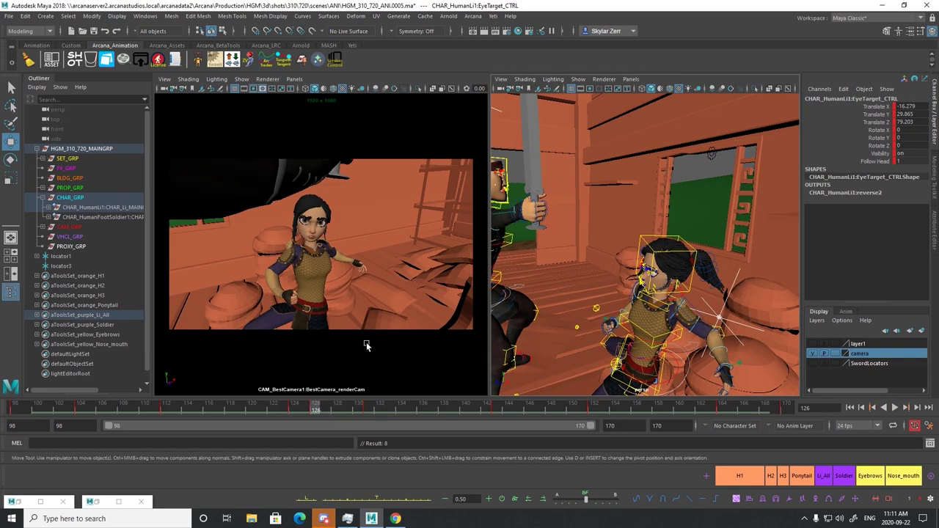
Examine Li's head and gaze close up through the frames around 124 to 126
alt+drag(623, 288, 643, 284)
alt+right_drag(642, 285, 682, 248)
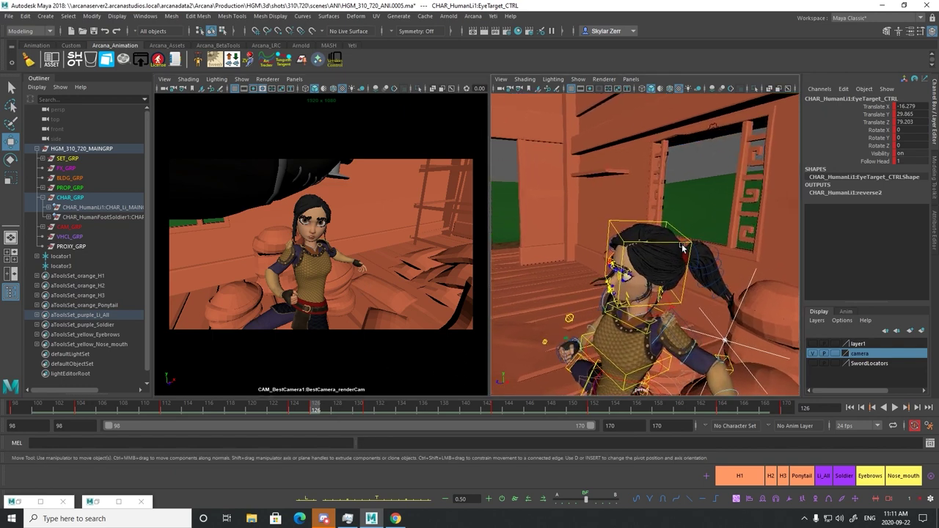
drag(287, 411, 314, 411)
mouse_move(289, 411)
mouse_down()
mouse_move(351, 416)
mouse_move(306, 405)
mouse_up()
key(q)
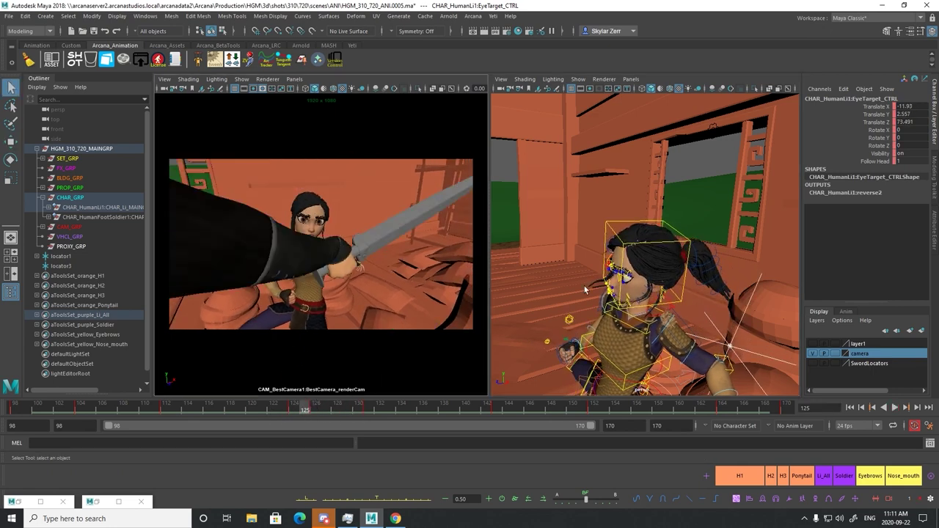
Rotate Li's NeckHead control at frame 127 to 38.977, -45.021, -13.8, tilting her head down
click(660, 243)
key(alt+v)
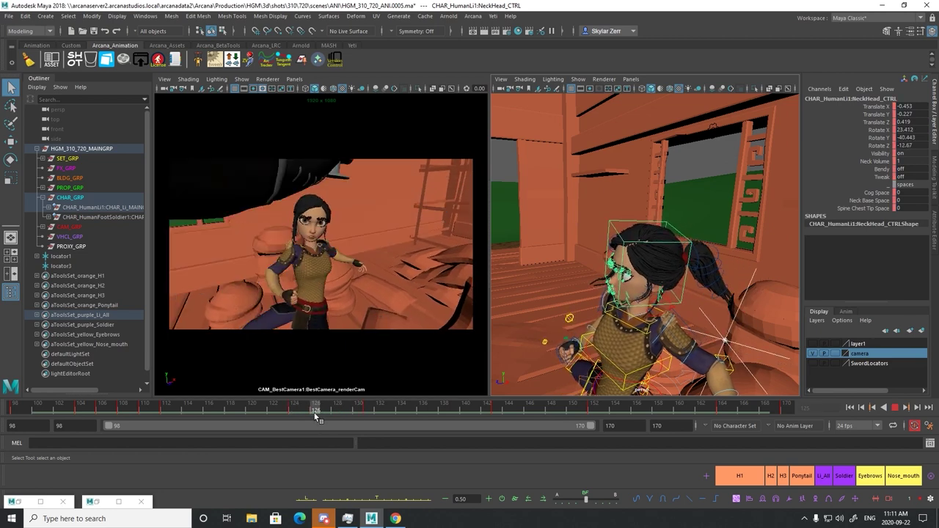
key(e)
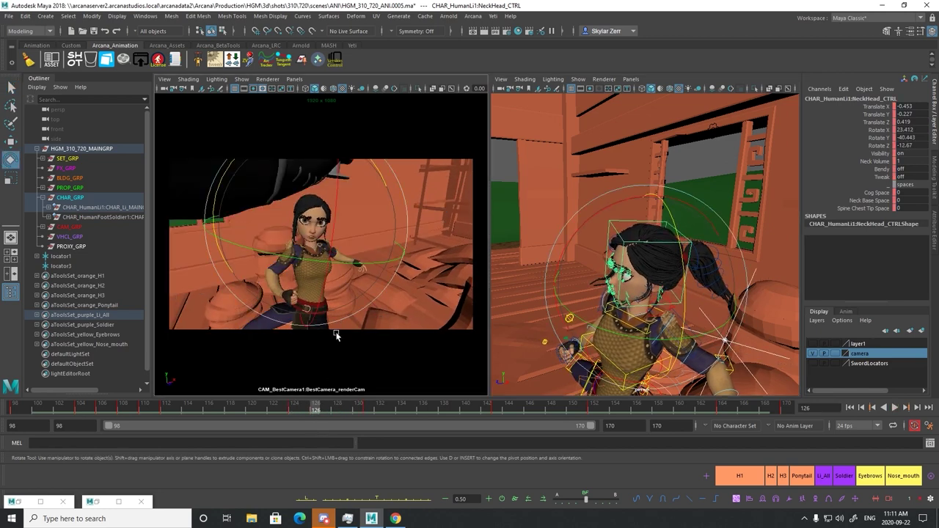
click(323, 412)
drag(314, 229, 308, 297)
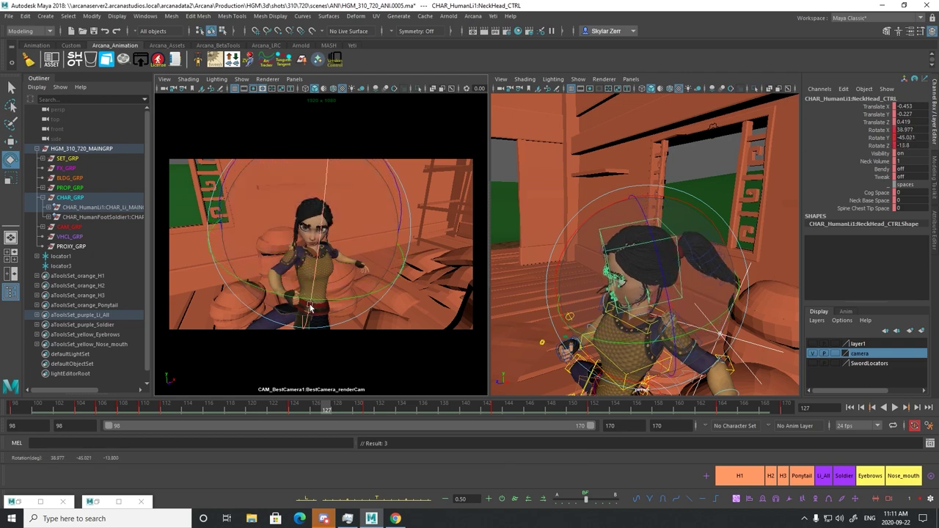
Undo the last two rotations of Li's neck-head control at frame 127 and play back the shot
mouse_move(295, 411)
mouse_down()
mouse_move(360, 407)
mouse_move(304, 409)
mouse_move(324, 405)
mouse_up()
key(ctrl+z)
key(ctrl+z)
key(alt+v)
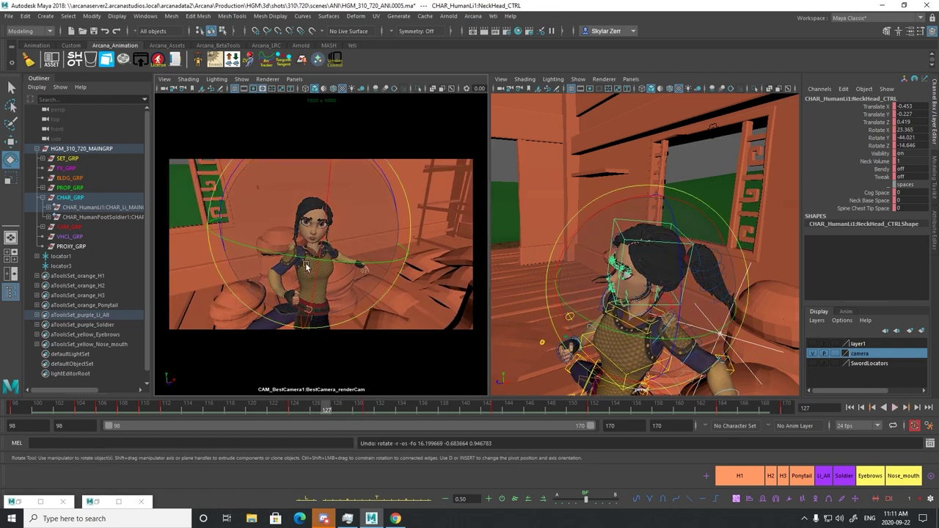
Try a different rotation of Li's neck-head control at frame 127, check it in motion, and clear the key on that frame
click(329, 407)
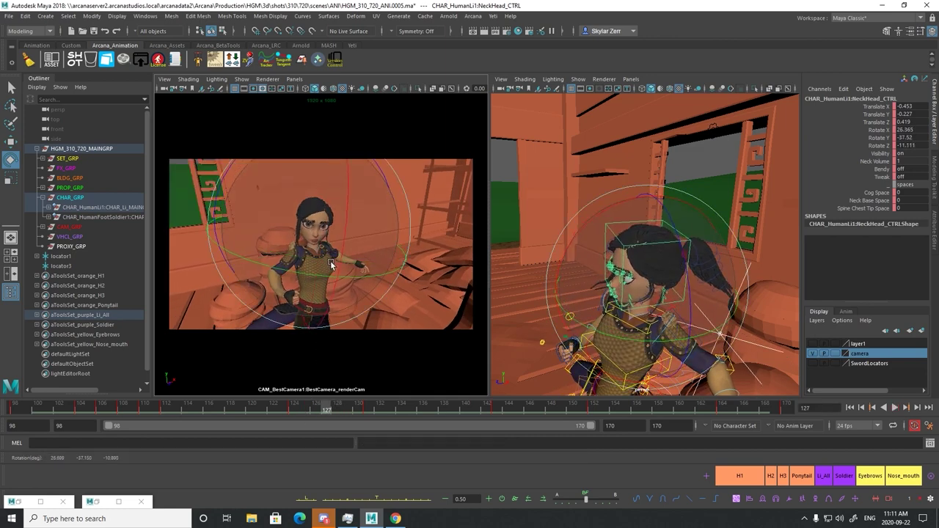
drag(330, 264, 306, 356)
mouse_move(292, 411)
mouse_down()
mouse_move(343, 410)
mouse_move(310, 409)
mouse_up()
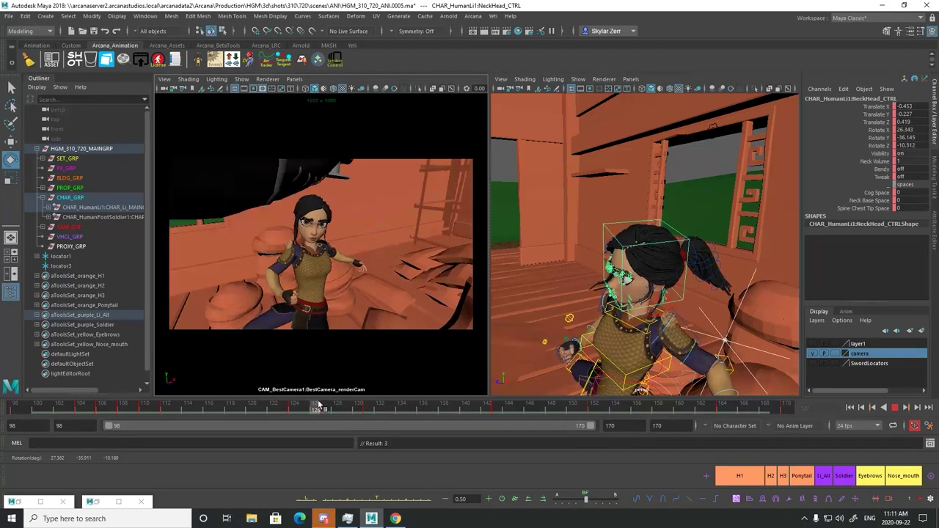
click(327, 410)
drag(299, 273, 309, 276)
mouse_move(293, 411)
mouse_down()
mouse_move(281, 411)
mouse_move(382, 407)
mouse_move(316, 413)
mouse_move(365, 411)
mouse_move(301, 405)
mouse_move(332, 405)
mouse_up()
right_click(323, 408)
click(343, 282)
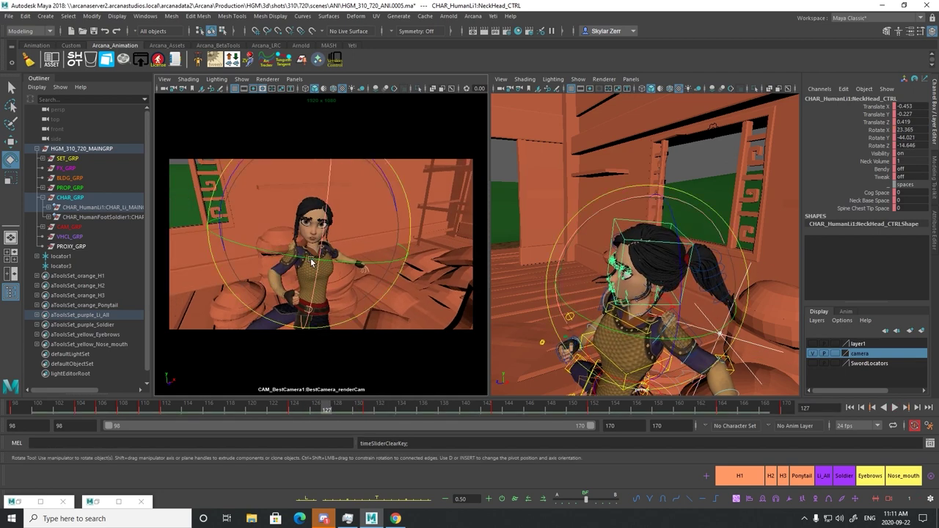
Tilt Li's neck-head control downward at frame 127 and play back the head turn
drag(316, 253, 307, 302)
key(alt+v)
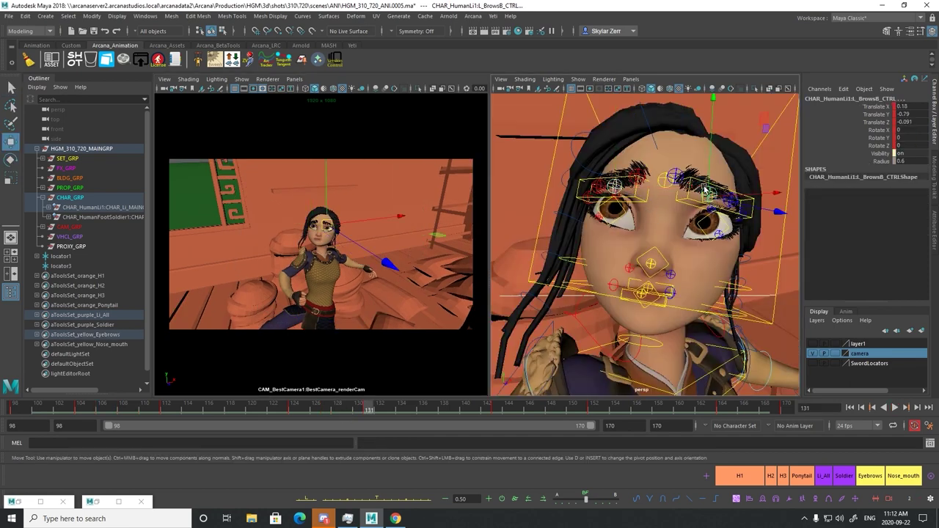
Lower Li's left brow control and right inner brow control at frame 131 to form a frown
drag(705, 189, 706, 195)
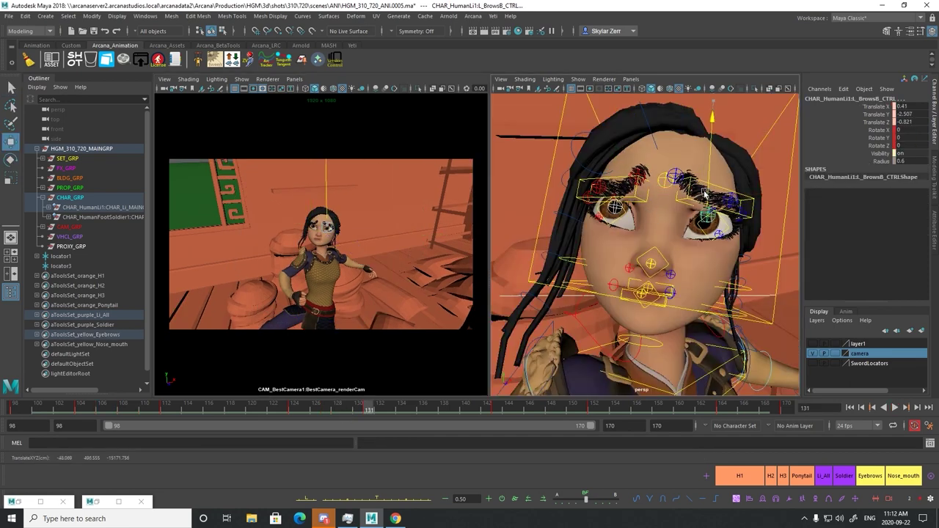
alt+middle_drag(653, 188, 630, 208)
click(622, 188)
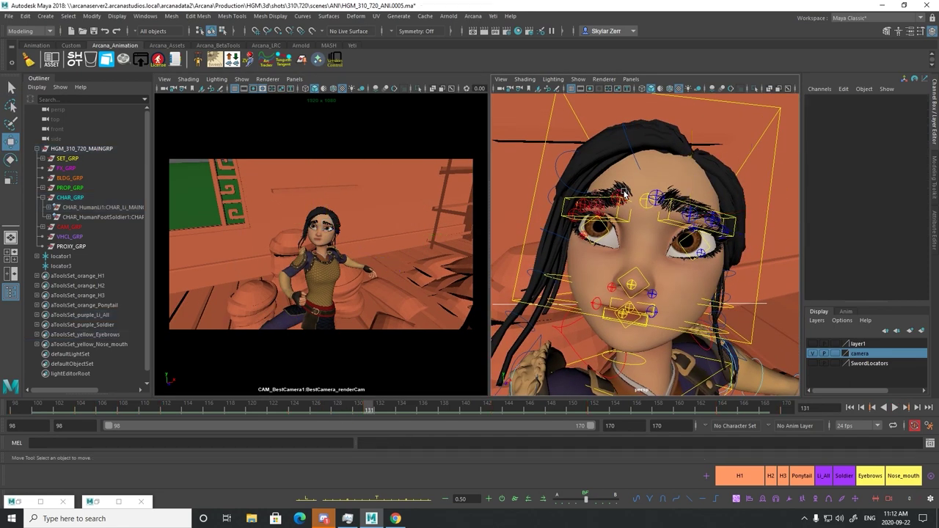
click(622, 195)
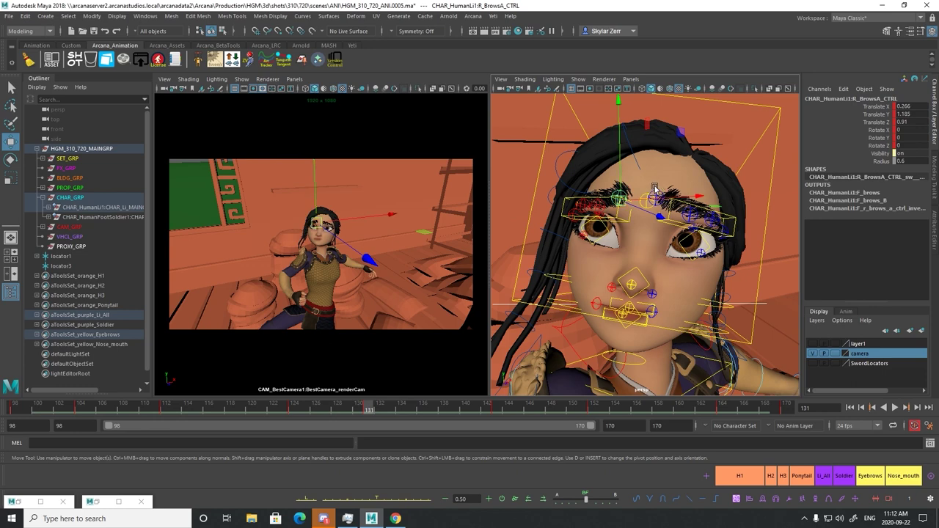
drag(660, 176, 650, 197)
key(s)
key(q)
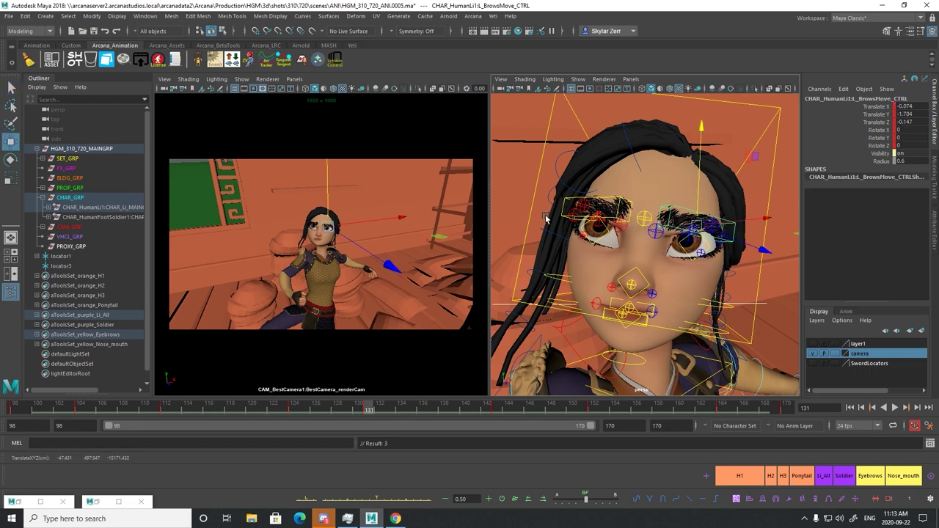
Shift Li's lip control at frame 131 to about X 0.69, Y 0.12, Z -0.05 and play back the expression
click(638, 325)
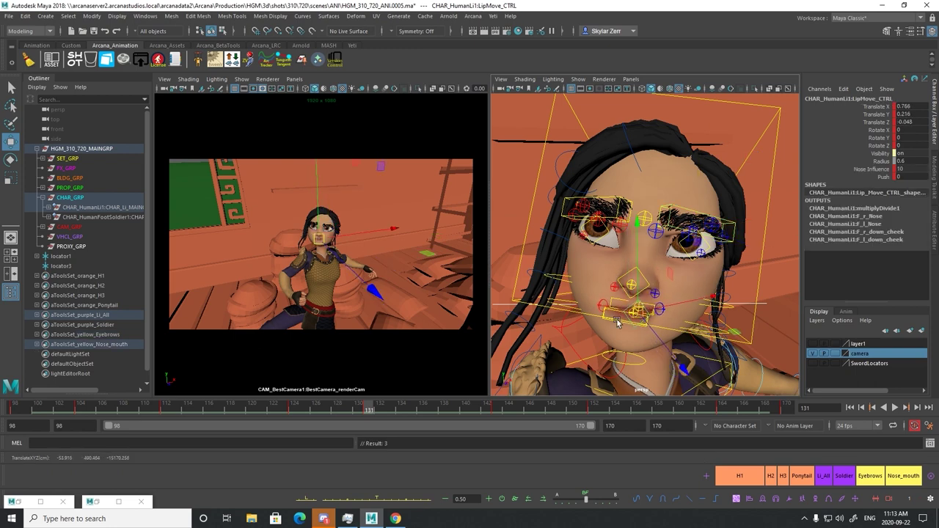
alt+drag(616, 323, 615, 278)
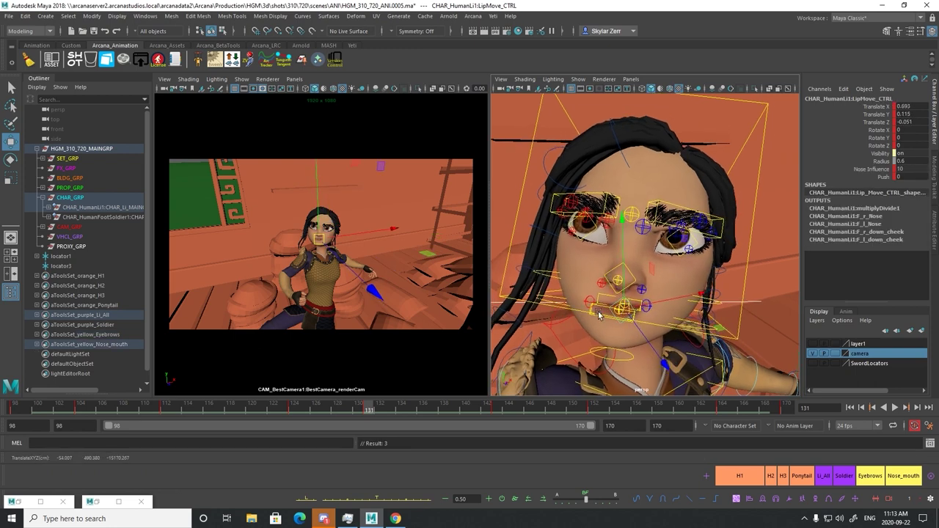
key(alt+v)
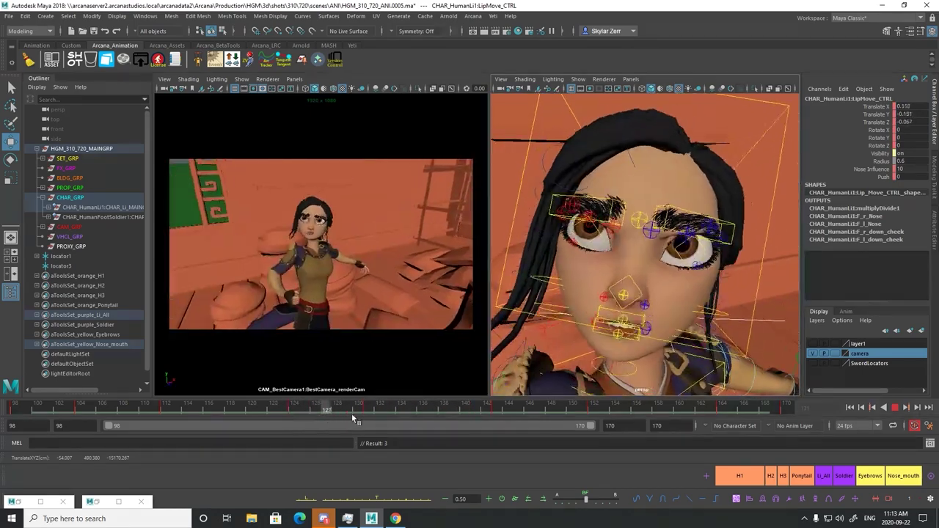
key(alt+v)
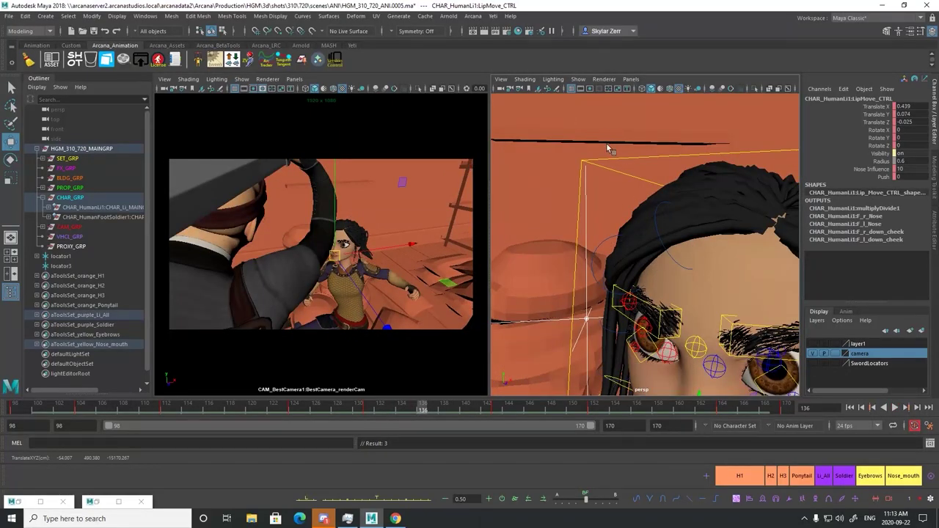
Select Li's chest control and check the body pose between frames 136 and 138
key(q)
alt+middle_drag(609, 236, 617, 272)
click(624, 212)
key(e)
mouse_move(423, 410)
mouse_down()
mouse_move(403, 412)
mouse_move(436, 406)
mouse_up()
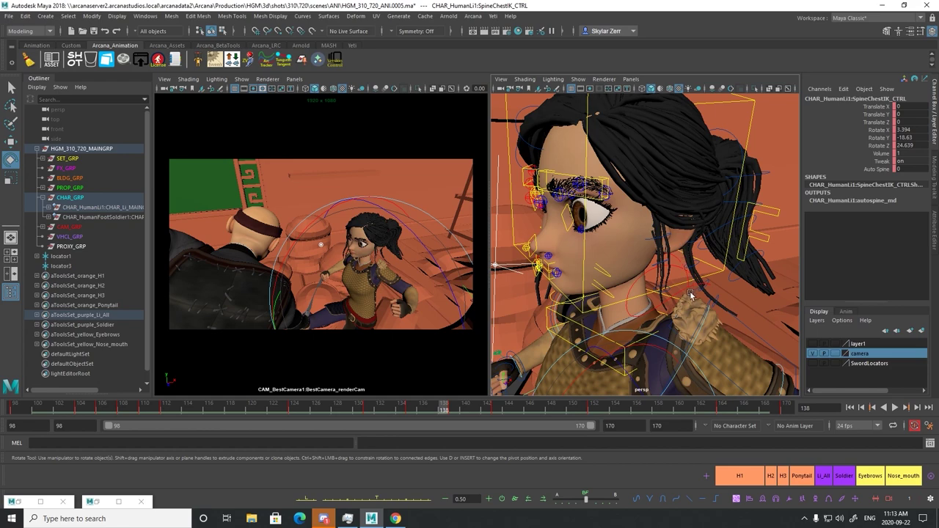
Try rotating Li's right shoulder control at frame 135, and undo the rotation
click(687, 290)
key(q)
alt+drag(562, 303, 644, 275)
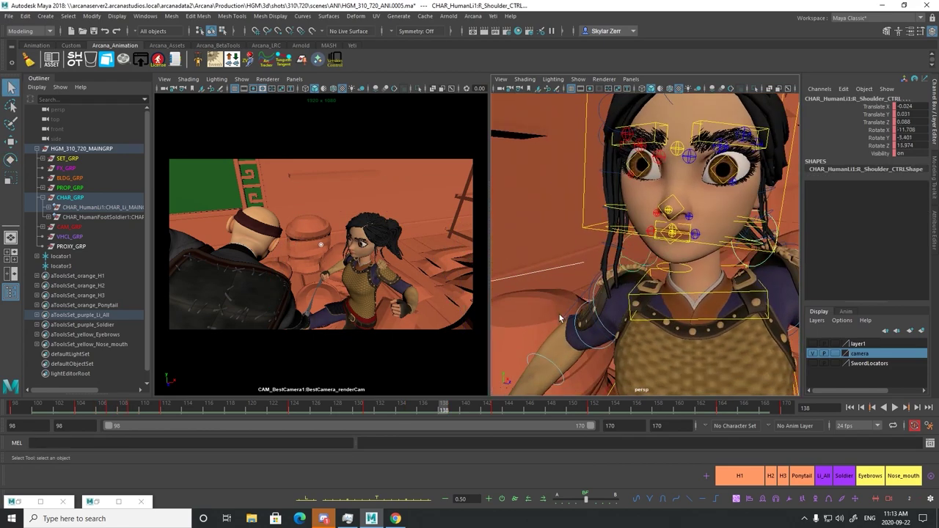
drag(374, 413, 412, 400)
key(e)
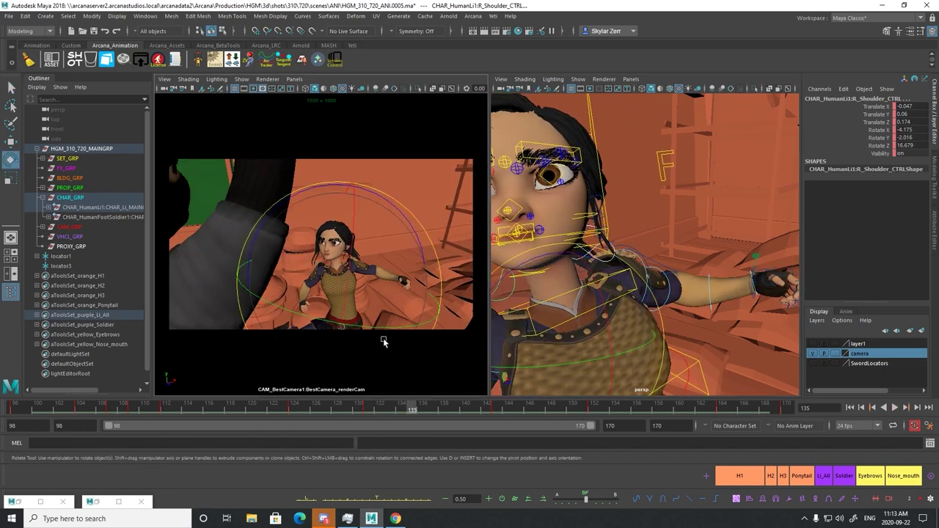
drag(390, 328, 435, 314)
key(ctrl+z)
Rotate Li's right shoulder control at frame 135 to about X -24.8, Y -36.7, Z 19.1
key(q)
alt+middle_drag(523, 288, 595, 275)
click(572, 285)
key(e)
drag(570, 313, 596, 325)
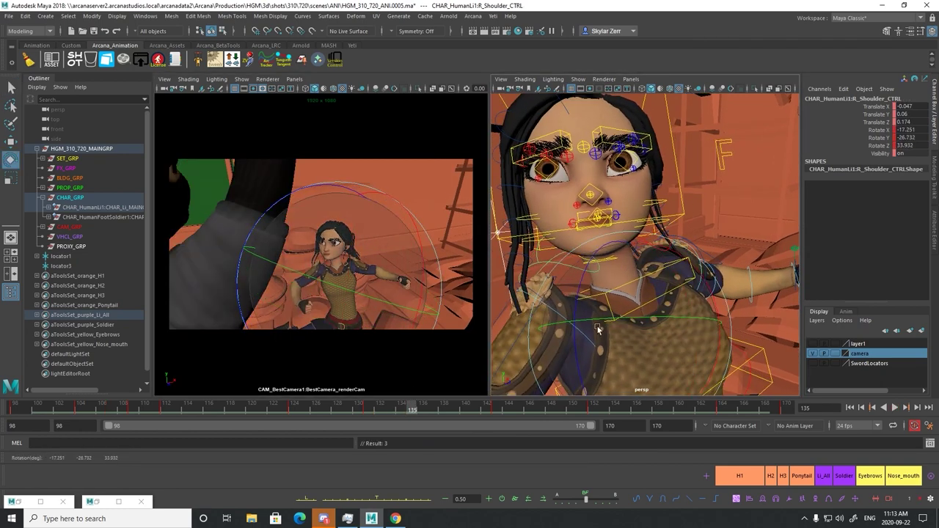
key(ctrl+z)
drag(381, 325, 434, 262)
key(q)
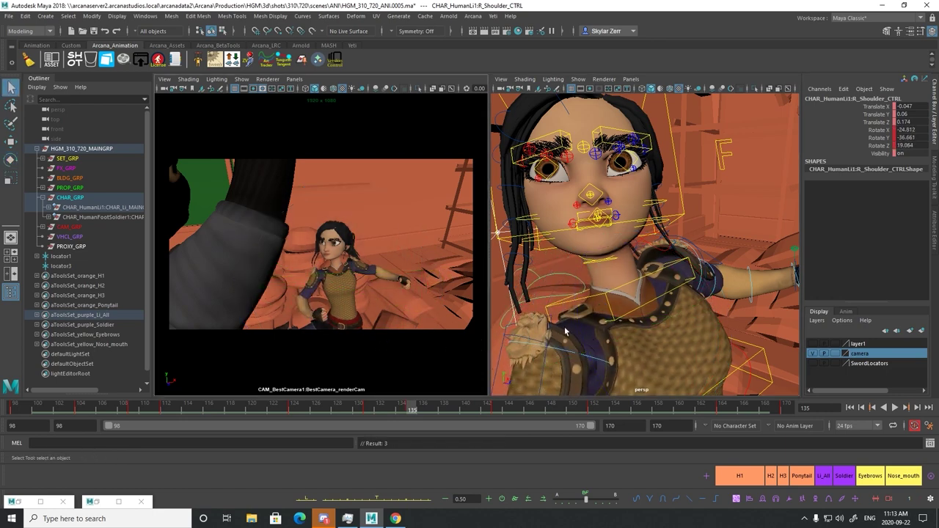
Try rotating Li's right upper-arm FK control at frame 135 and scrub through the surrounding frames to check the swing
alt+drag(565, 332, 678, 279)
click(580, 267)
key(e)
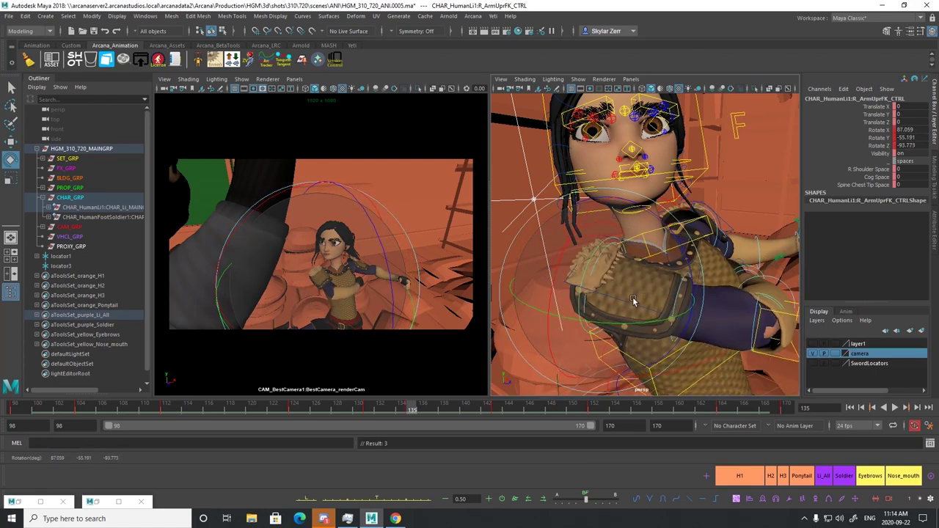
drag(359, 412, 431, 394)
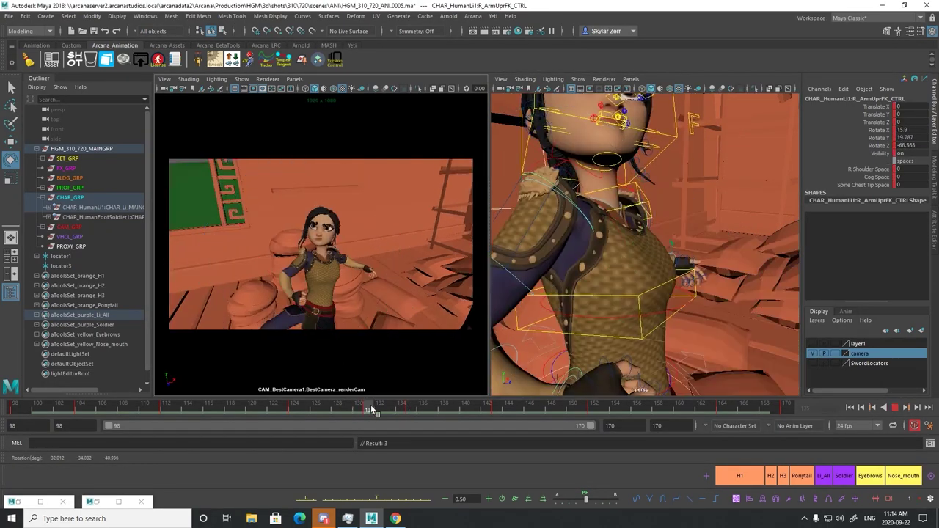
drag(423, 406, 499, 380)
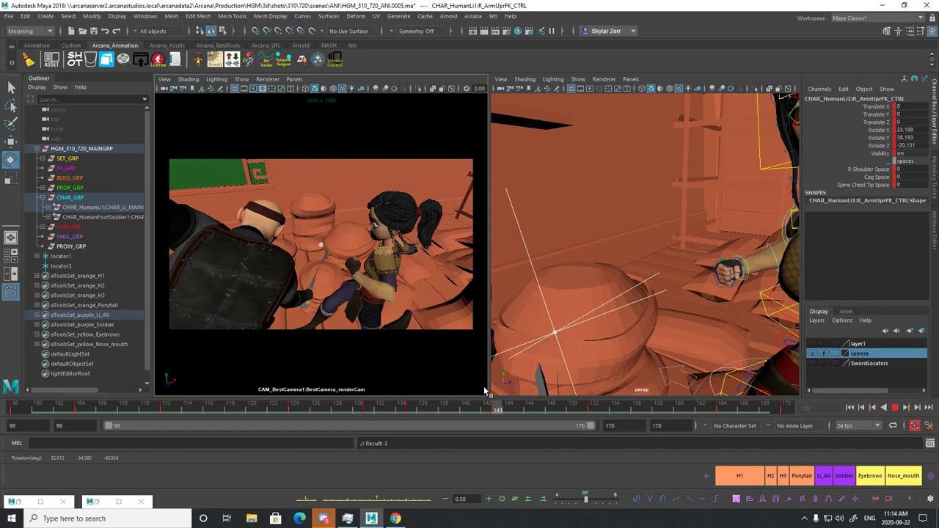
Undo the right upper-arm and right shoulder rotations made at frame 135
key(Escape)
key(ctrl+z)
key(ctrl+z)
key(ctrl+z)
key(ctrl+z)
key(q)
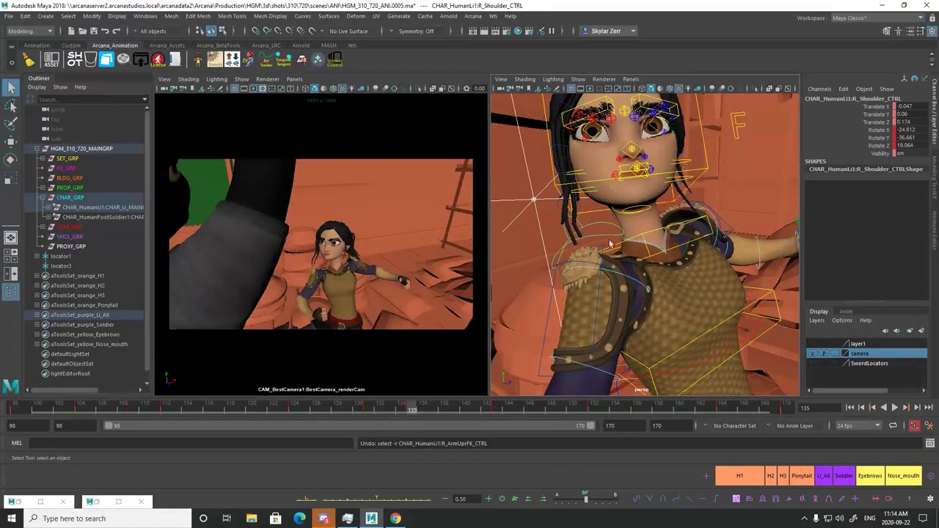
key(ctrl+z)
key(ctrl+z)
key(ctrl+z)
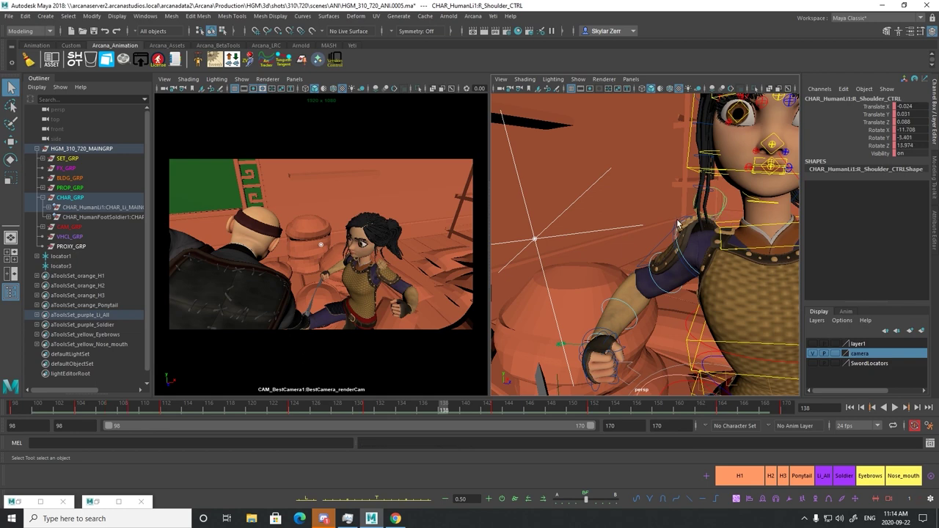
Rotate Li's right upper-arm FK control at frame 136 to about X 38.6, Y 61.0, Z -0.6 and check it in playback
click(678, 224)
drag(381, 408, 433, 392)
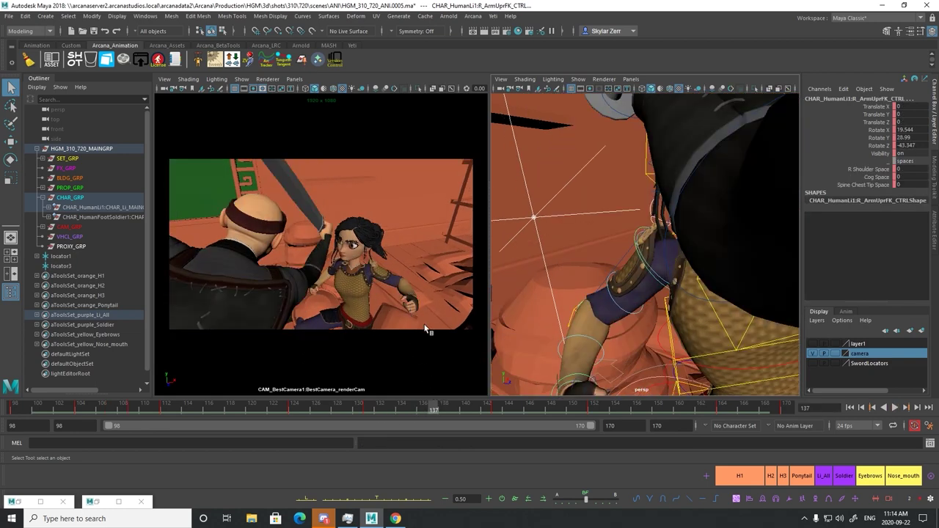
key(e)
drag(371, 405, 422, 402)
drag(373, 324, 350, 387)
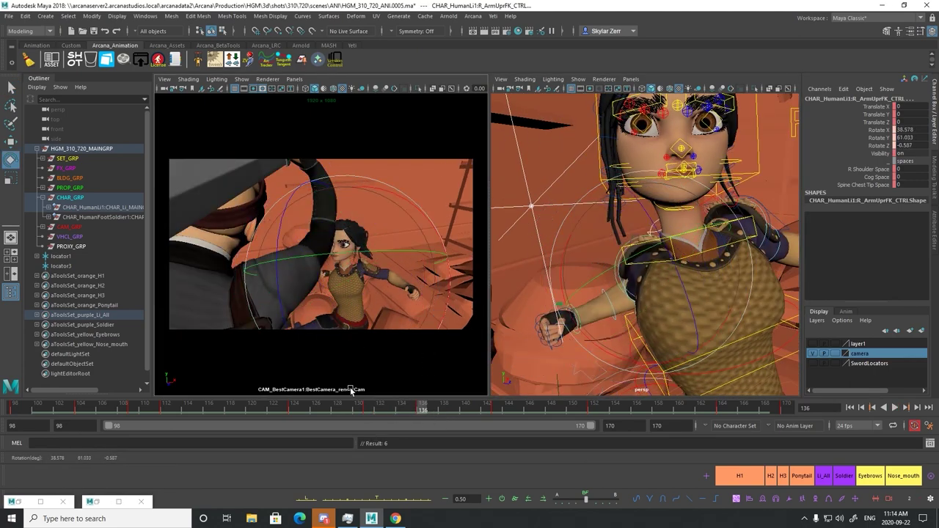
key(alt+v)
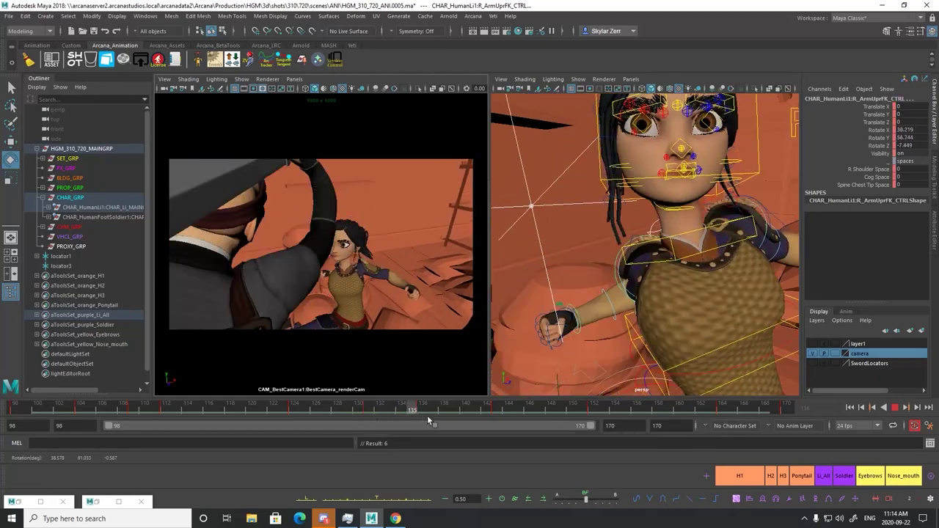
drag(460, 416, 422, 411)
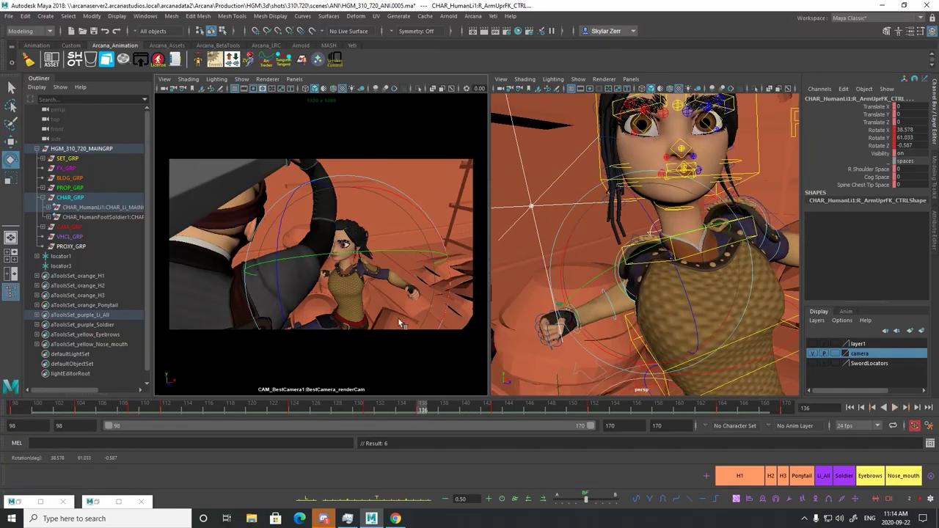
Try rotating Li's left shoulder control at frame 135, and undo the rotation
alt+drag(607, 294, 661, 272)
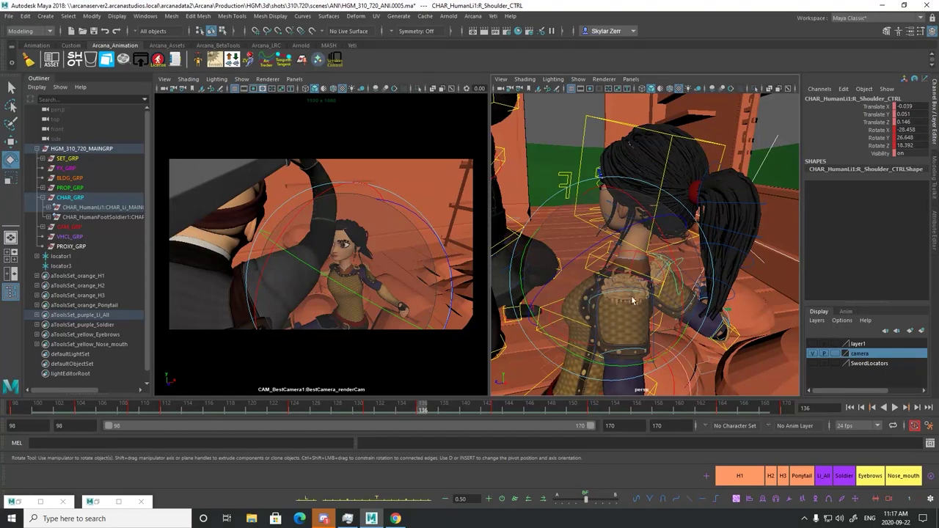
key(q)
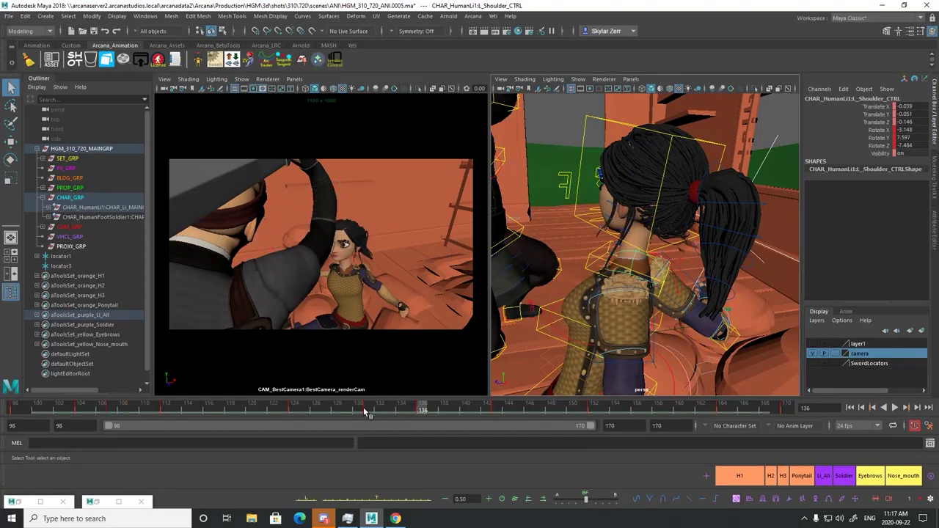
mouse_move(365, 412)
mouse_down()
mouse_move(430, 404)
mouse_move(415, 410)
mouse_up()
key(e)
drag(409, 314, 420, 255)
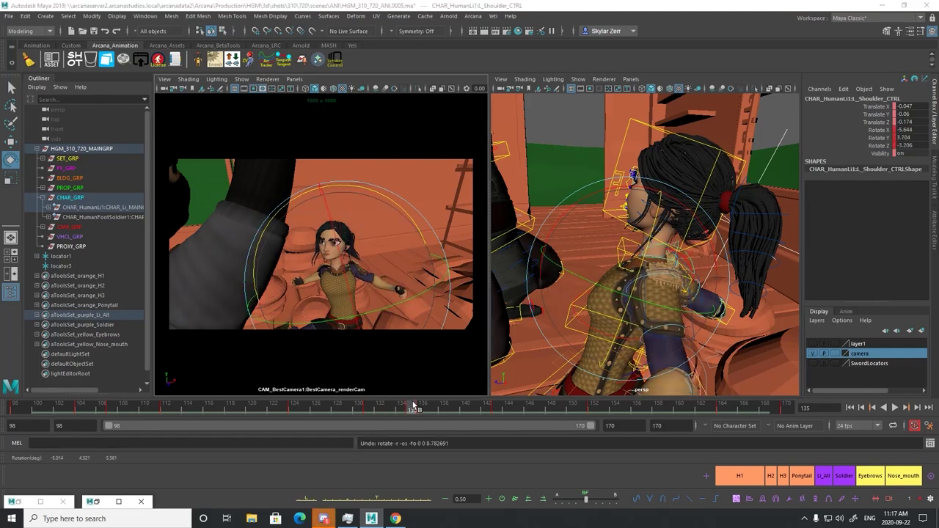
key(ctrl+z)
Rotate Li's left shoulder control at frame 136 to about X -1.8, Y 8.0, Z 2.7 and check it in playback
click(419, 408)
drag(411, 204, 407, 219)
key(alt+v)
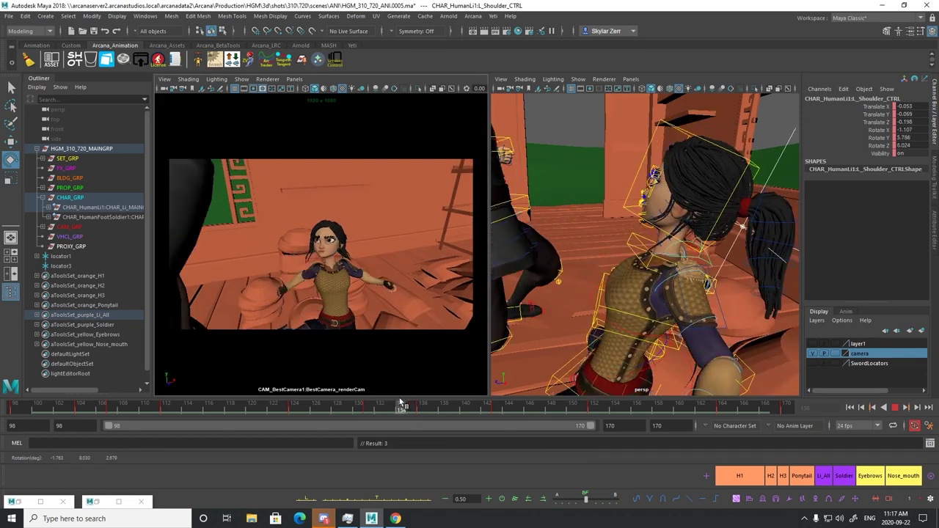
drag(402, 405, 423, 400)
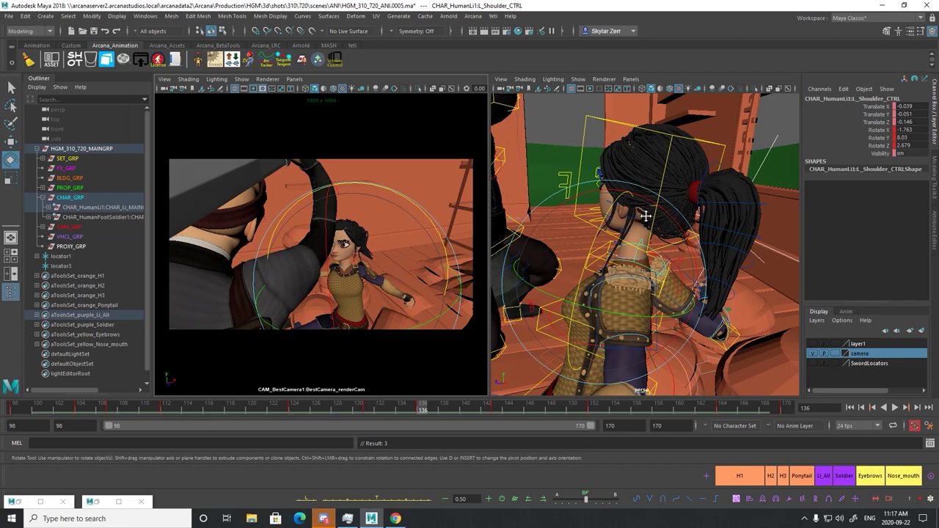
Rotate Li's left forearm FK control to about X -4.8, Y -77.3, Z 5.7 and play back the arm movement
alt+drag(645, 215, 625, 229)
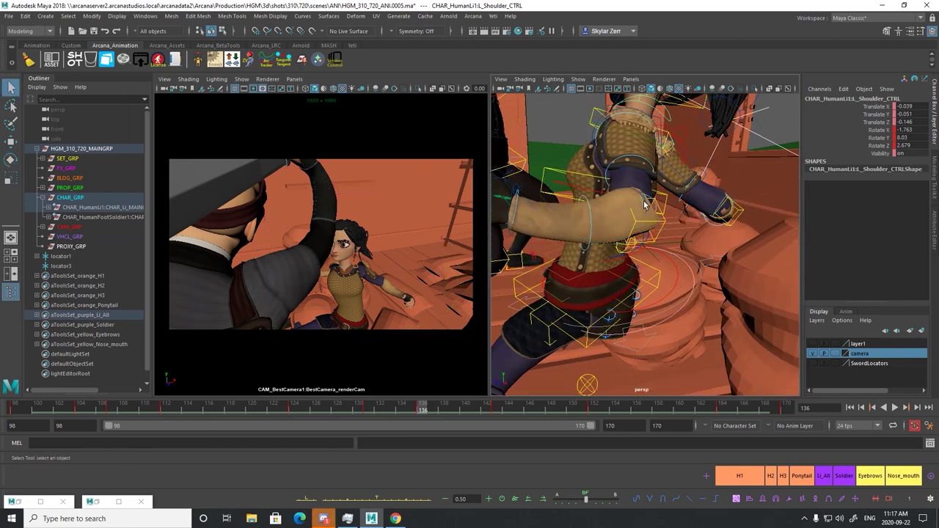
mouse_move(424, 406)
mouse_down()
mouse_move(433, 407)
mouse_move(401, 407)
mouse_up()
key(e)
mouse_move(417, 288)
mouse_down()
mouse_move(367, 271)
mouse_move(362, 287)
mouse_up()
drag(399, 406, 438, 407)
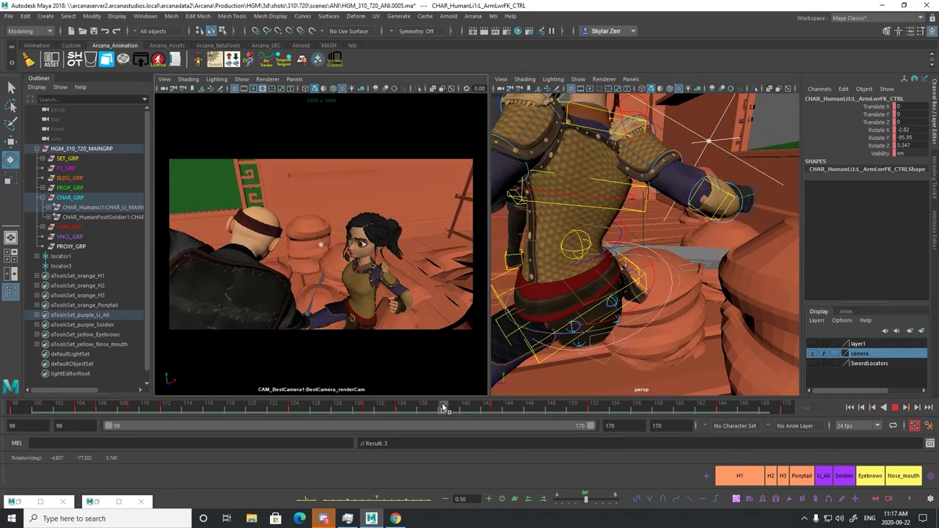
key(alt+v)
key(alt+v)
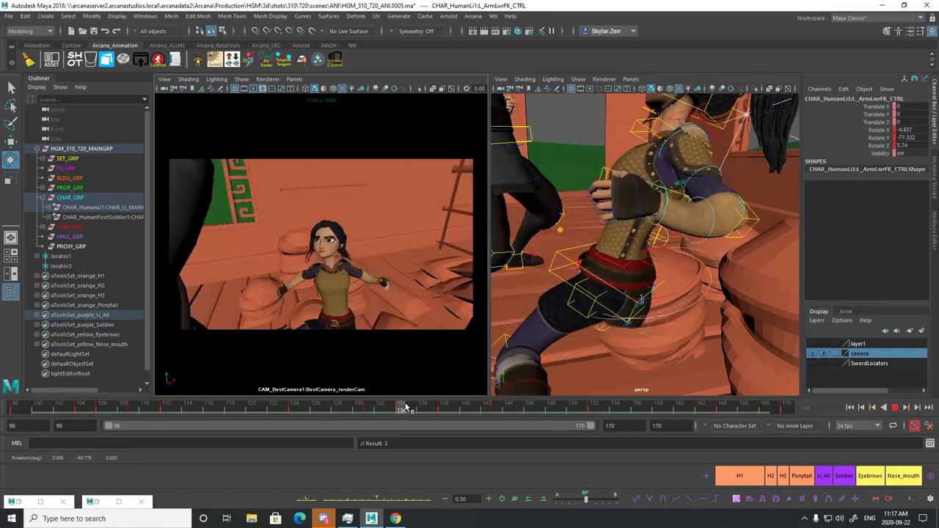
Rotate Li's left wrist FK control at frame 136 and check the hand movement in playback
click(497, 415)
alt+middle_drag(679, 229, 668, 298)
key(q)
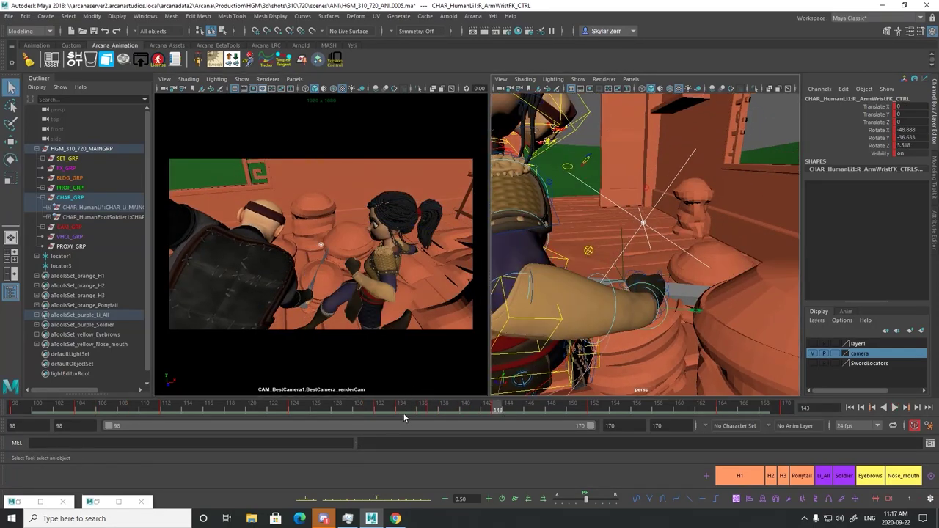
mouse_move(404, 413)
mouse_down()
mouse_move(379, 410)
mouse_move(412, 410)
mouse_up()
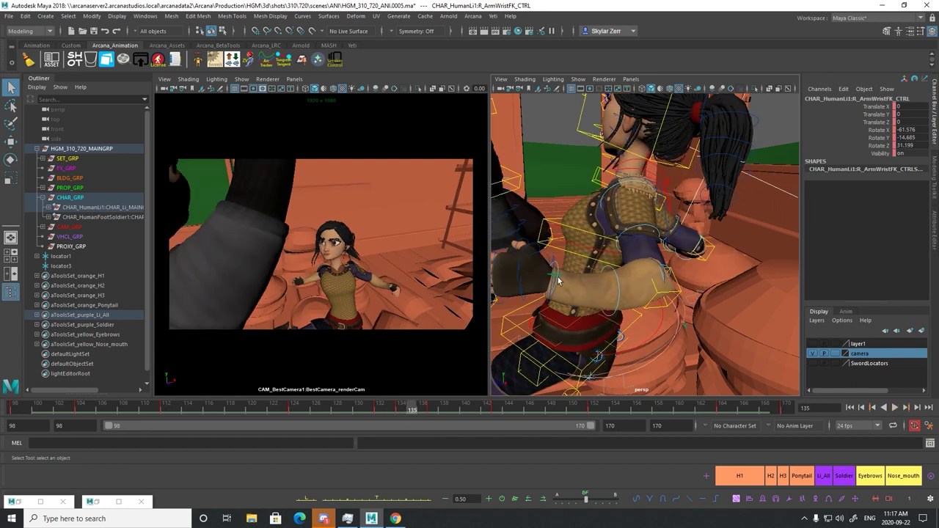
drag(372, 408, 423, 409)
key(e)
drag(441, 330, 472, 318)
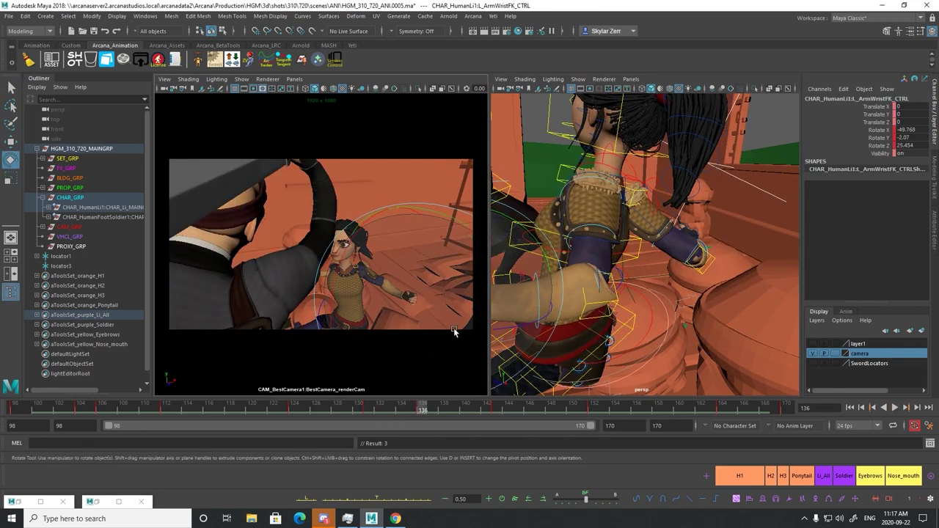
key(alt+v)
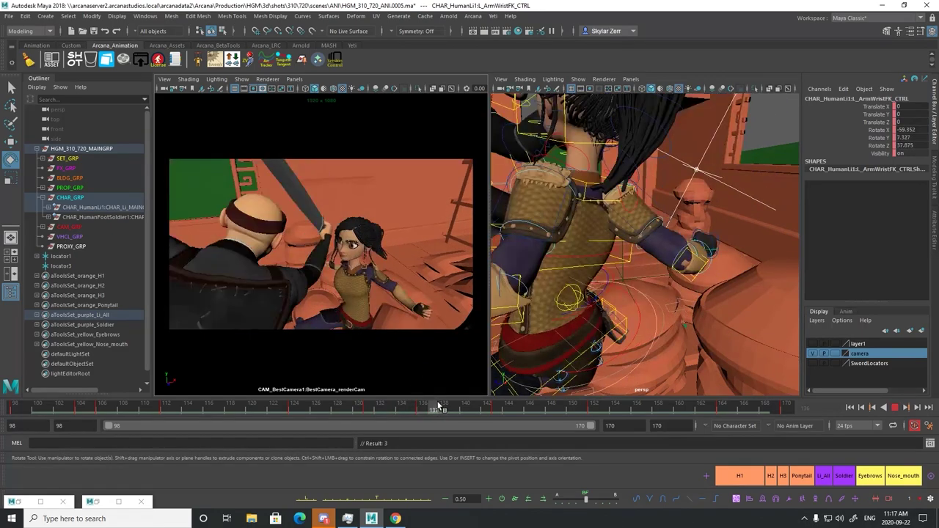
key(alt+v)
Rotate Li's left wrist FK control at frame 140 to about X -58.5, Y 27.6, Z 53.8 and check it in playback
key(alt+comma)
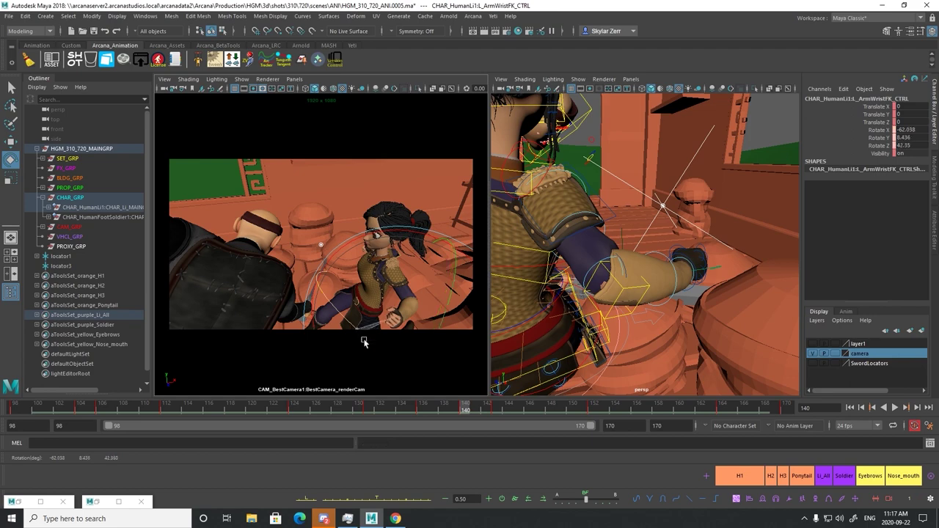
key(alt+v)
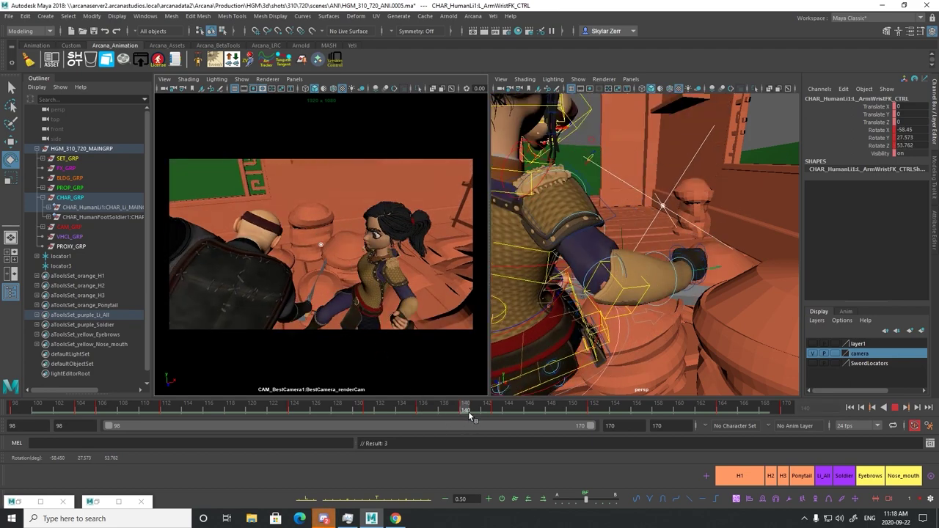
click(456, 411)
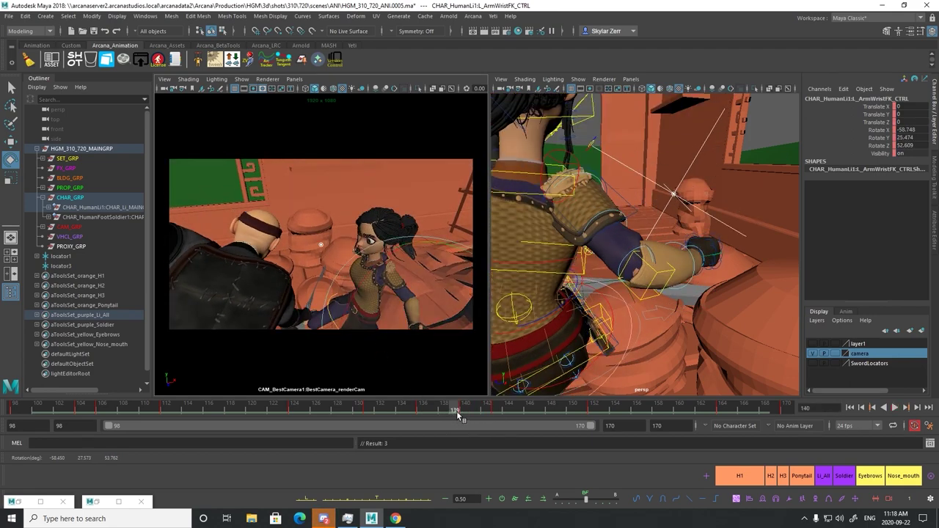
Try rotating Li's left wrist at frame 139 and opening the right-hand finger curls at frame 136, and undo both changes
key(q)
alt+drag(677, 247, 586, 305)
alt+middle_drag(590, 308, 615, 272)
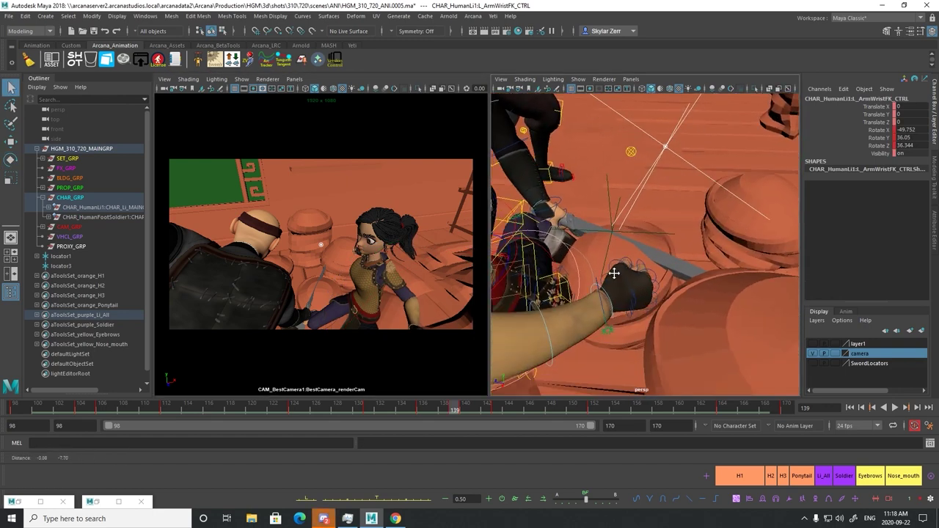
alt+drag(615, 273, 601, 268)
click(601, 330)
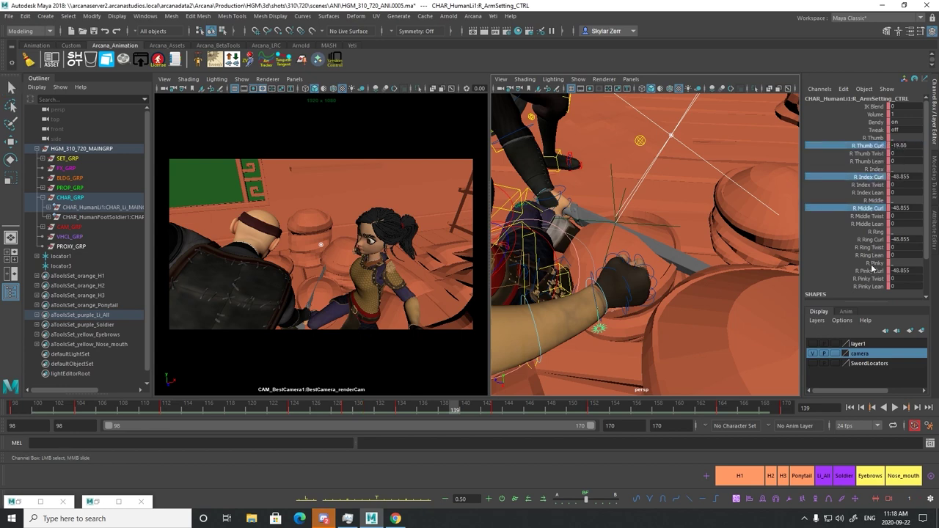
mouse_move(428, 410)
mouse_down()
mouse_move(411, 406)
mouse_move(429, 402)
mouse_up()
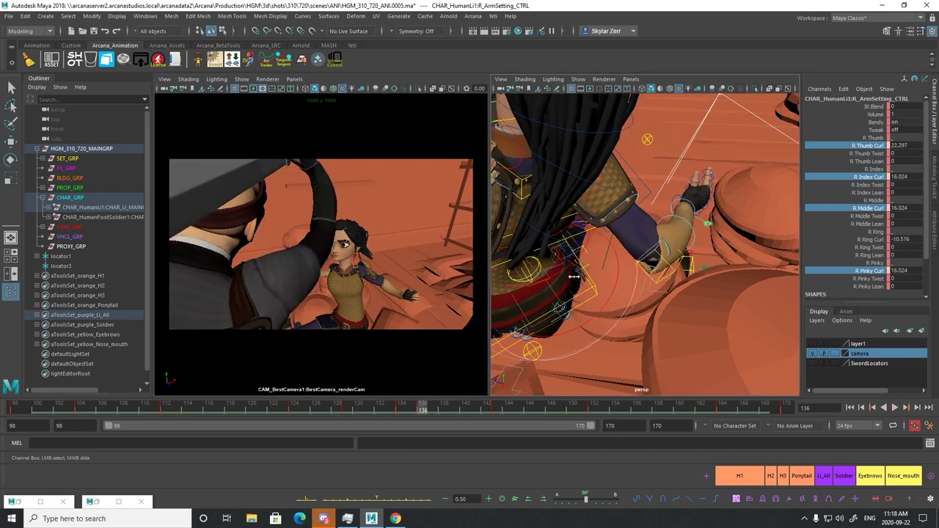
key(ctrl+z)
key(ctrl+z)
key(ctrl+z)
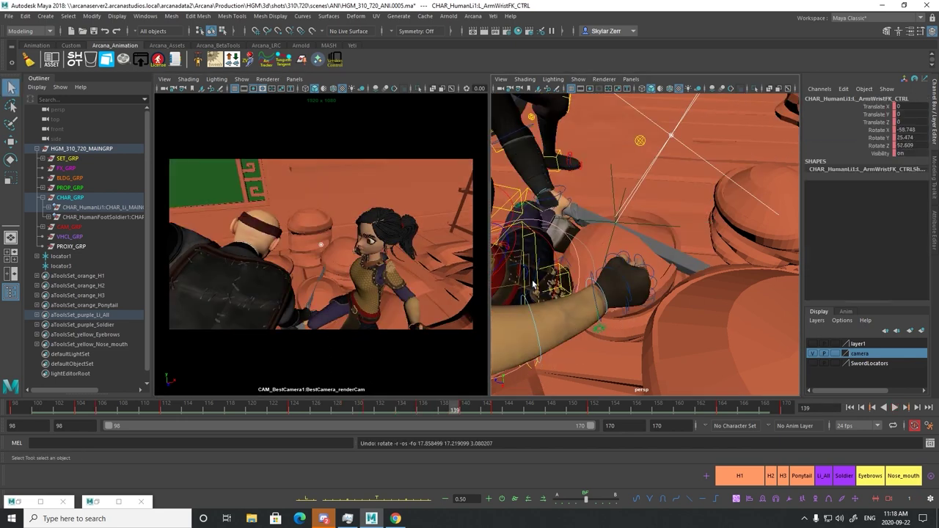
key(ctrl+z)
Try a different rotation of Li's left wrist FK control at frame 140, and undo it
alt+drag(576, 270, 566, 238)
alt+middle_drag(566, 239, 624, 265)
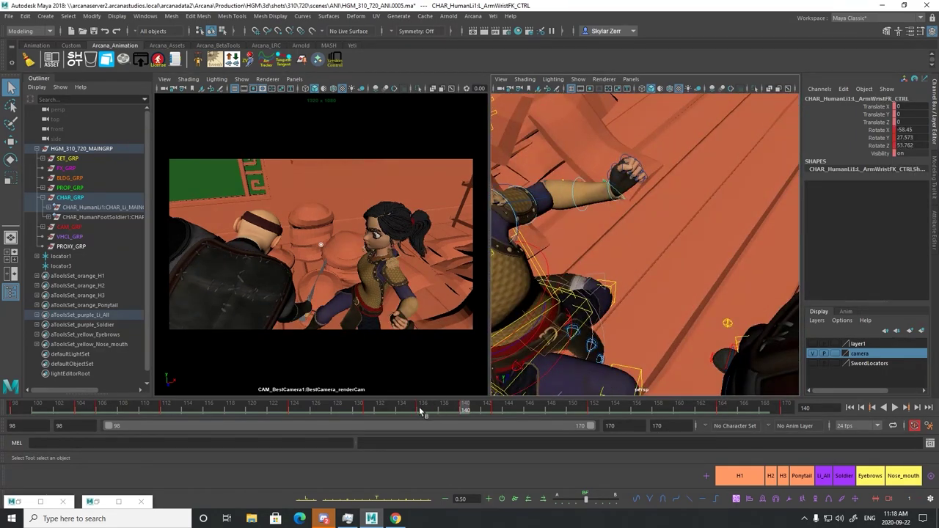
drag(421, 411, 464, 405)
key(e)
drag(376, 301, 360, 291)
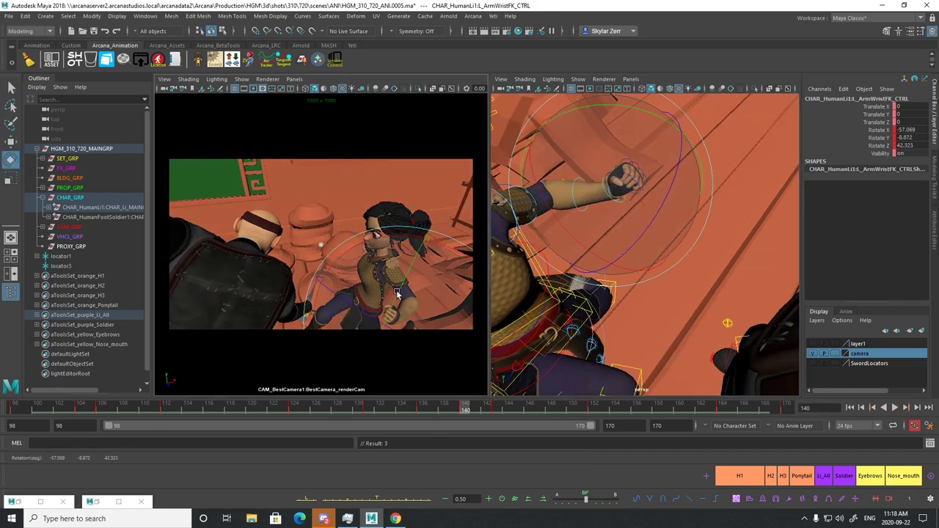
key(ctrl+z)
Compare the preceding frames and rotate Li's left wrist FK control again at frame 140
drag(423, 412, 465, 412)
drag(433, 307, 390, 308)
key(q)
Open Li's left-hand curls at frame 140 to about middle -21.6, ring and pinky -23.4, index -18.9 and thumb 30.6
click(606, 177)
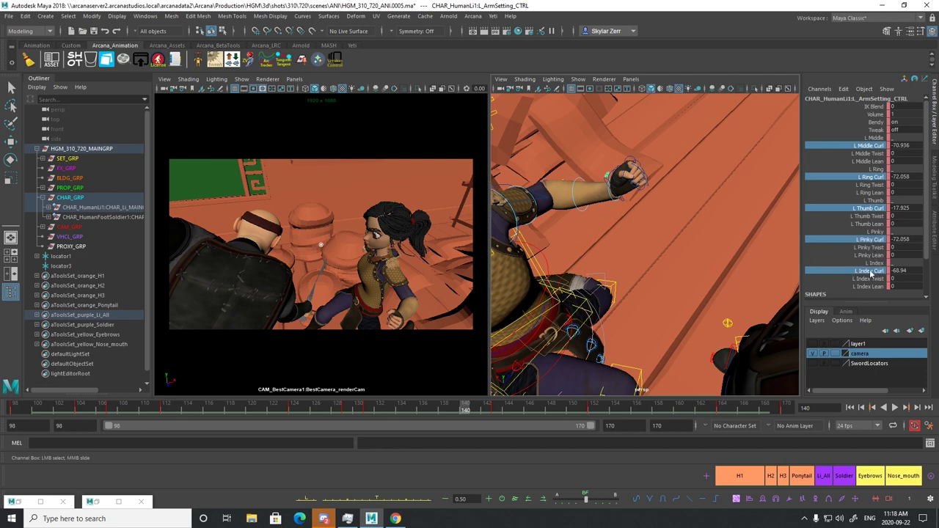
drag(376, 413, 415, 412)
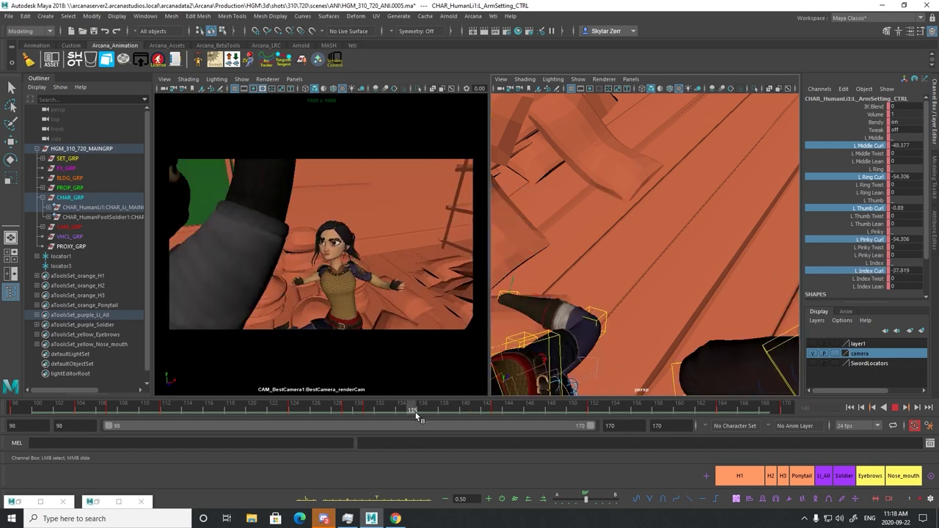
key(alt+v)
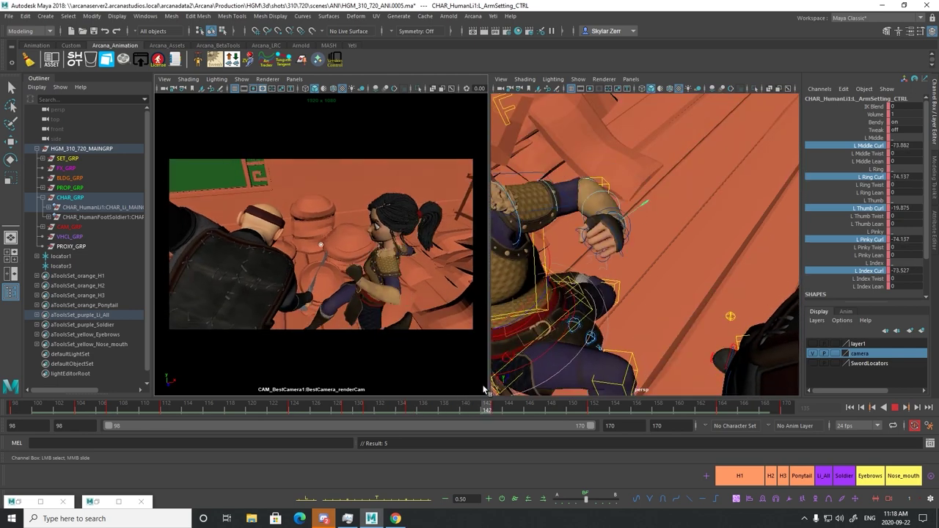
key(alt+v)
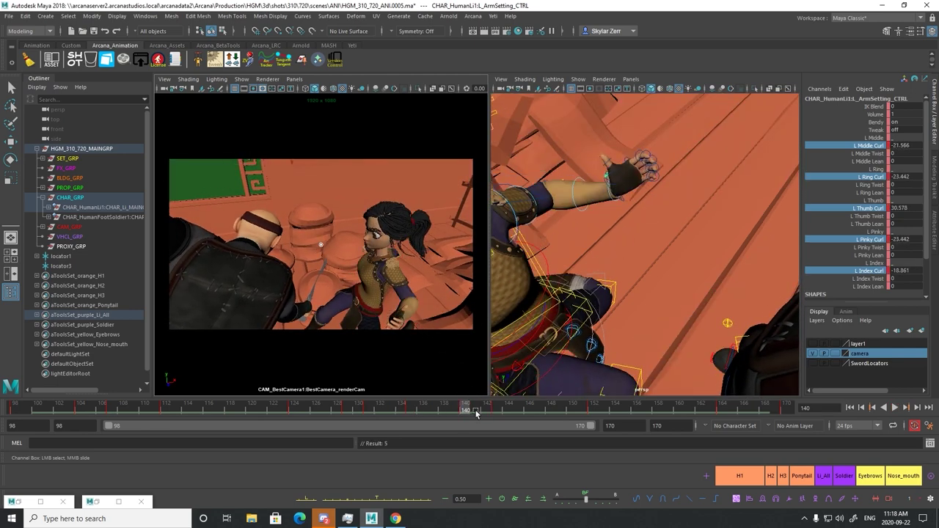
Set Li's left-hand curls at frame 137 to about middle -6.3, ring and pinky -10.2, index 1.8, thumb 0.9, and review the playback
drag(461, 413, 433, 405)
middle_drag(451, 295, 497, 288)
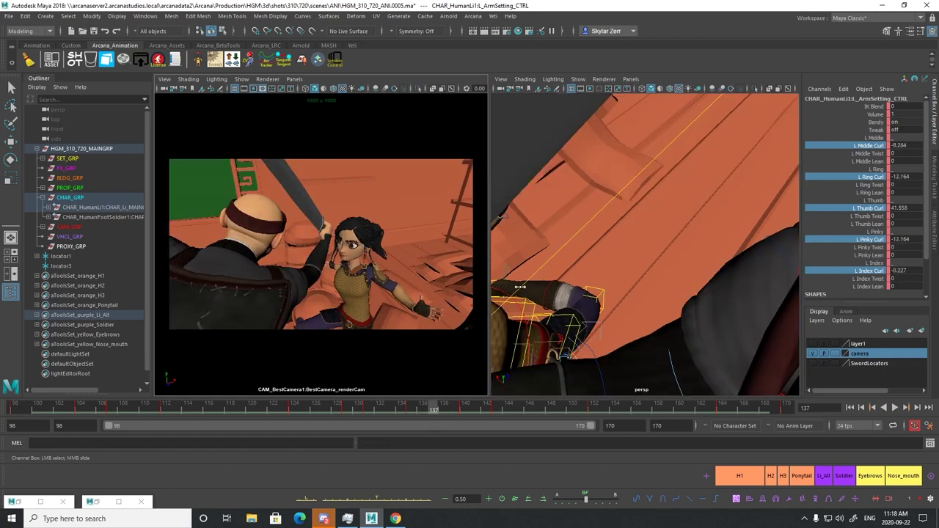
alt+drag(532, 281, 562, 288)
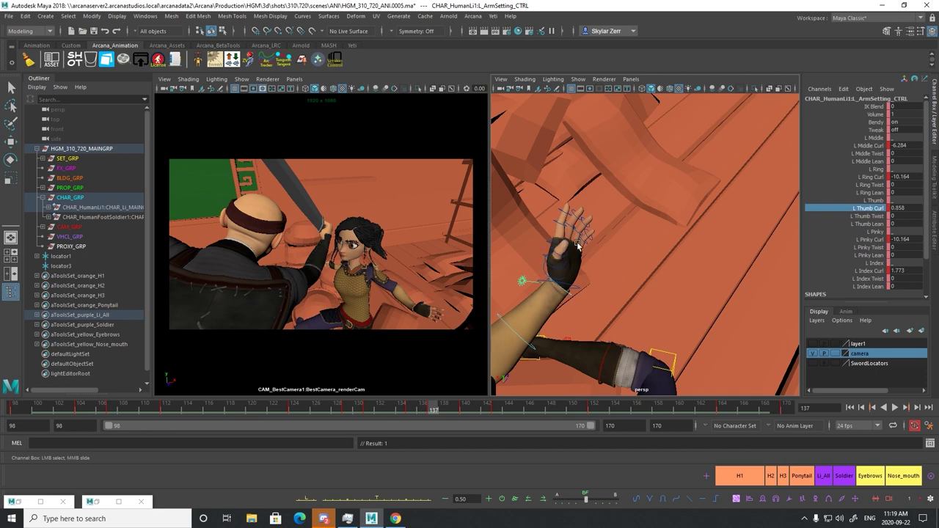
mouse_move(413, 408)
mouse_down()
mouse_move(511, 378)
mouse_move(452, 392)
mouse_move(486, 388)
mouse_move(498, 402)
mouse_up()
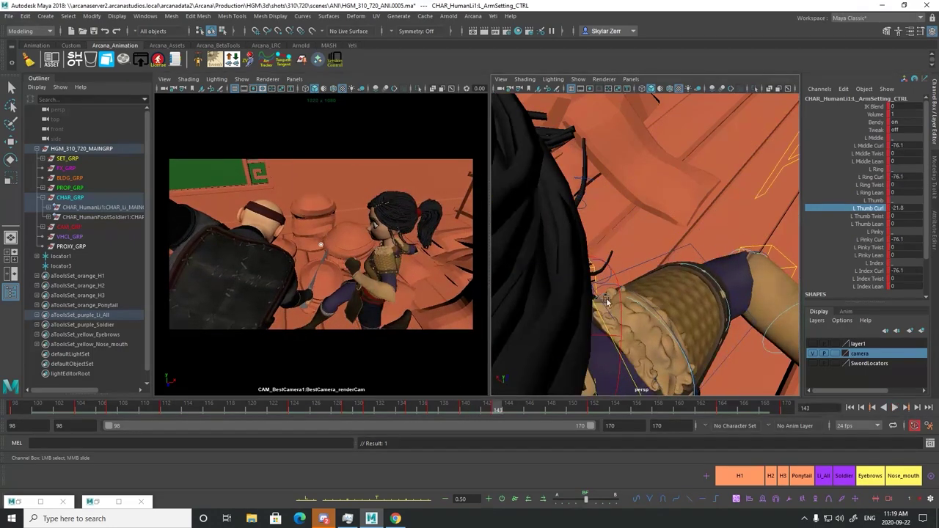
key(f)
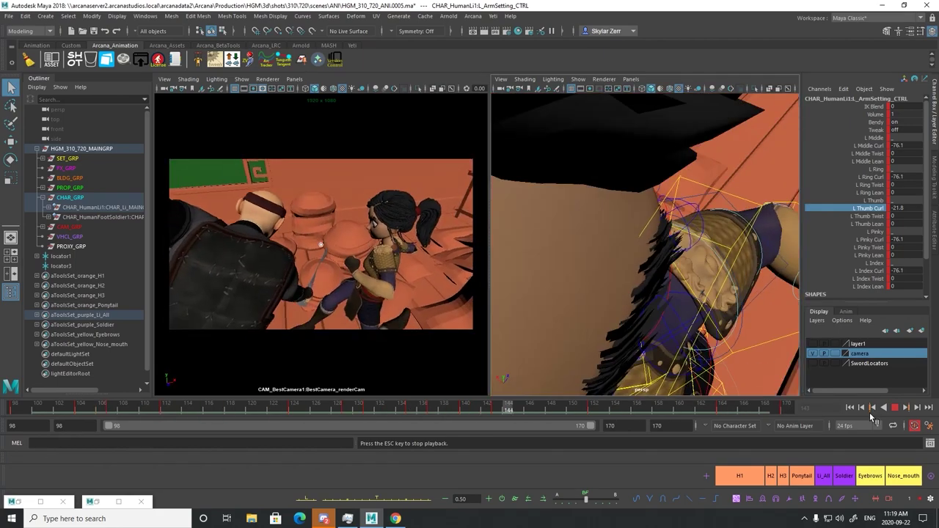
click(894, 408)
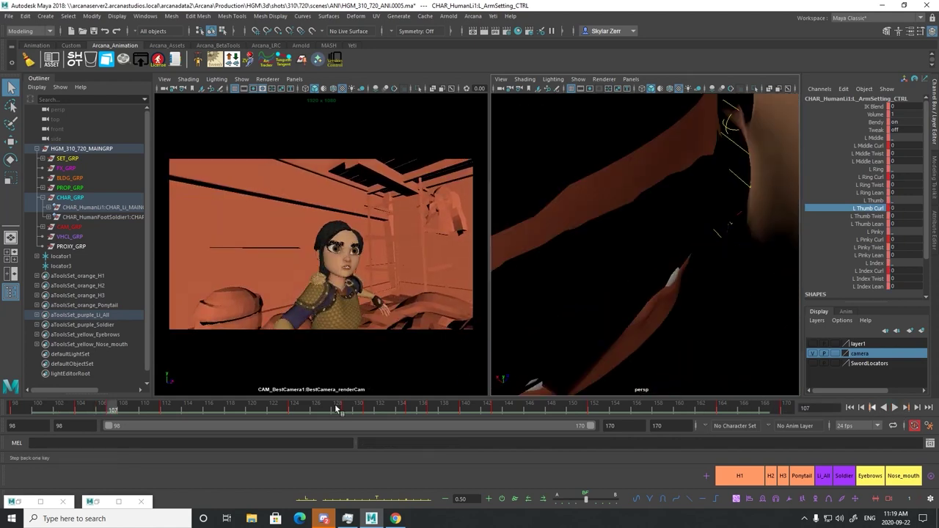
Move Li's Cog control at frame 137 to about X 115.0, Y -44.4, Z 162.2 and scrub through the body movement
drag(322, 412, 455, 405)
alt+drag(622, 279, 676, 229)
key(f)
scroll(651, 251, down, 5)
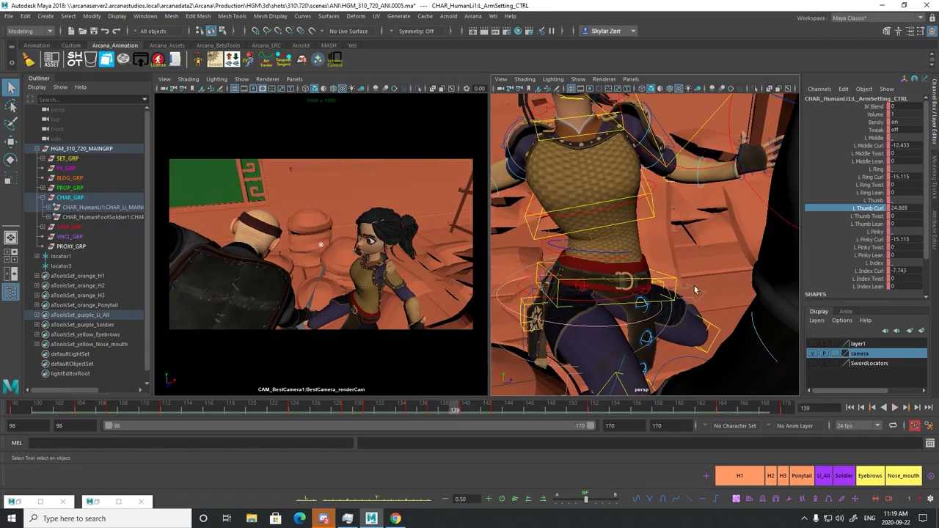
click(505, 315)
drag(384, 411, 434, 406)
key(w)
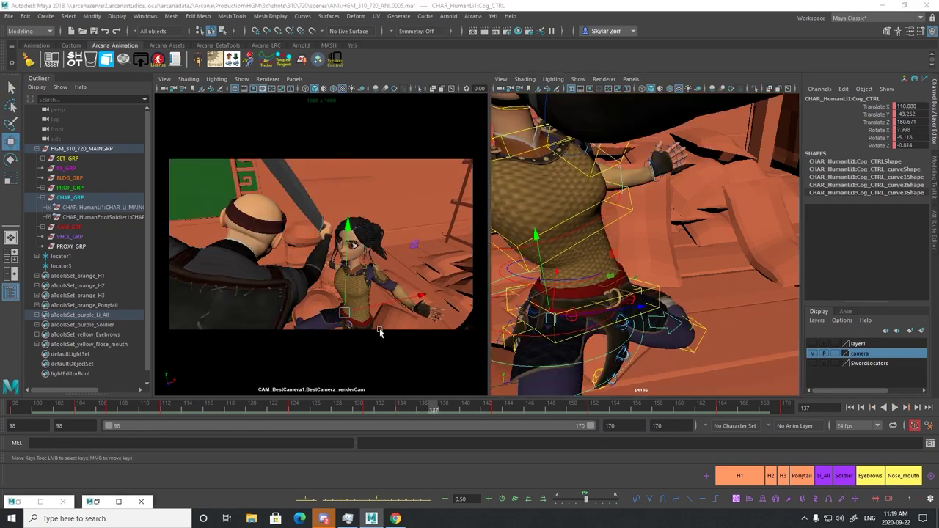
drag(344, 314, 352, 316)
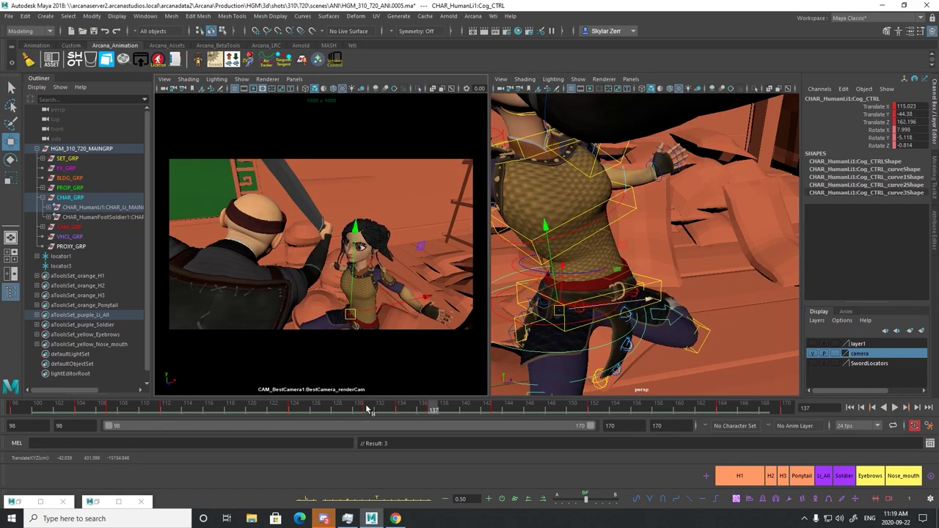
drag(368, 408, 498, 411)
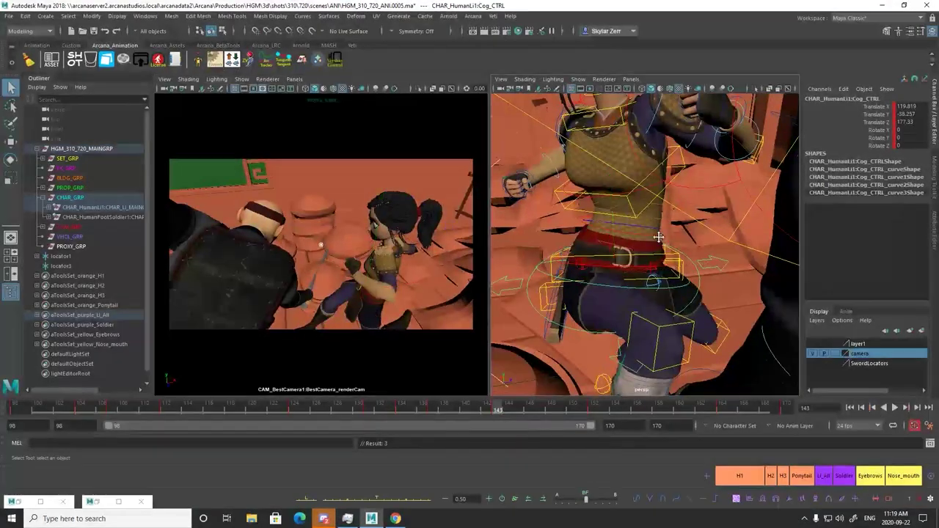
Try rotating Li's chest IK control at frame 139 and play back the torso motion
alt+drag(659, 237, 689, 327)
click(683, 333)
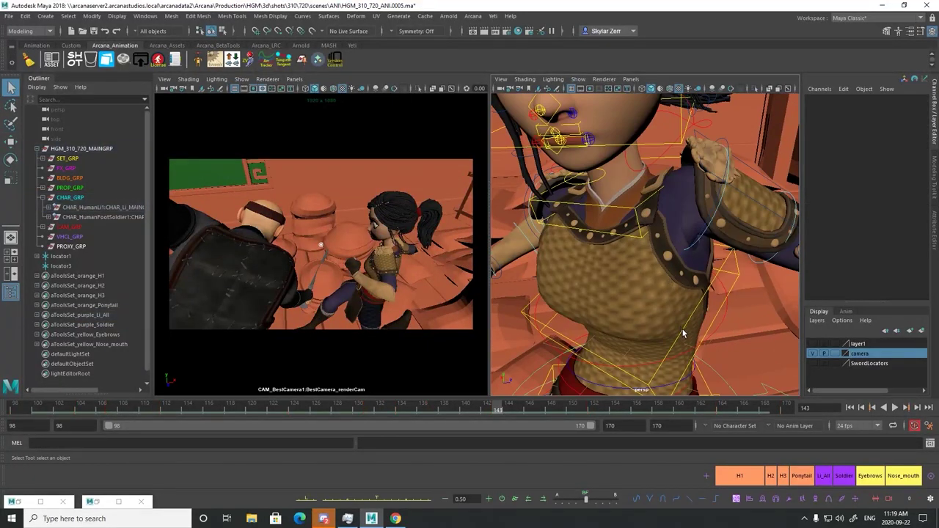
click(678, 344)
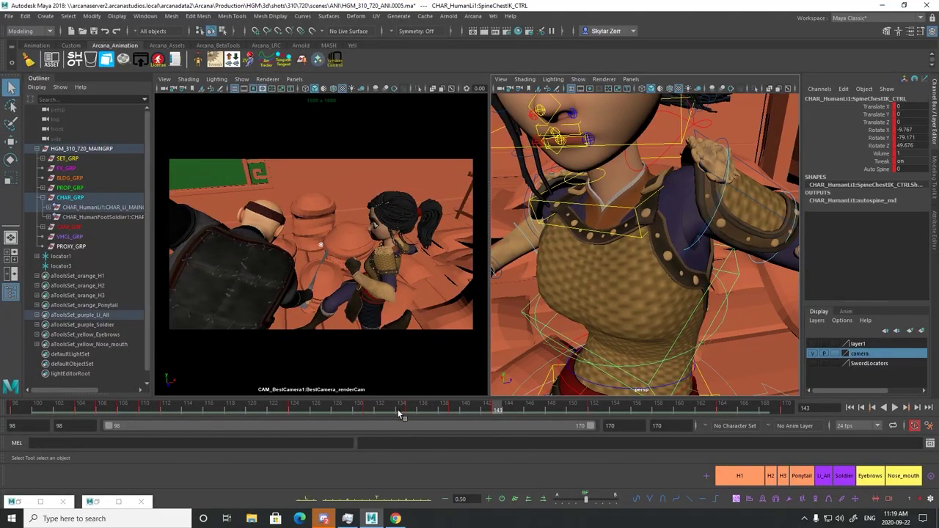
drag(400, 415, 459, 409)
key(e)
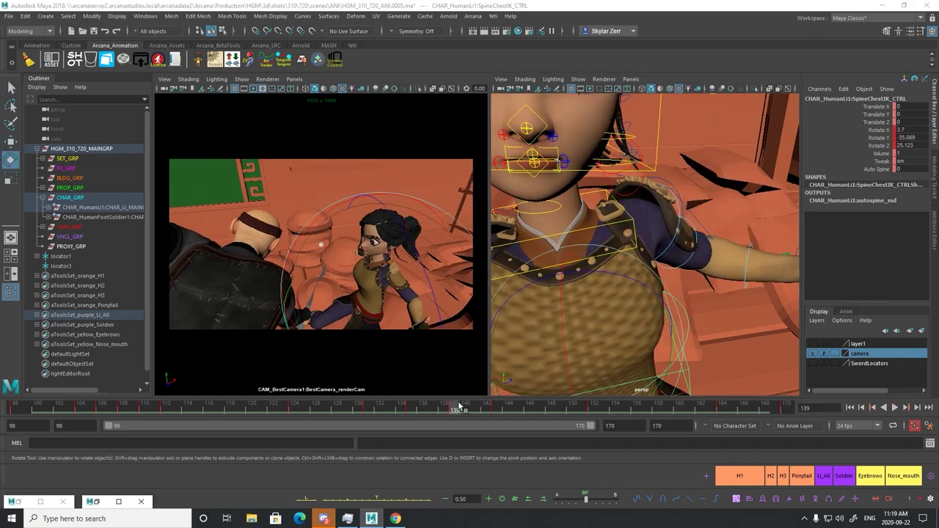
drag(377, 287, 359, 370)
key(alt+v)
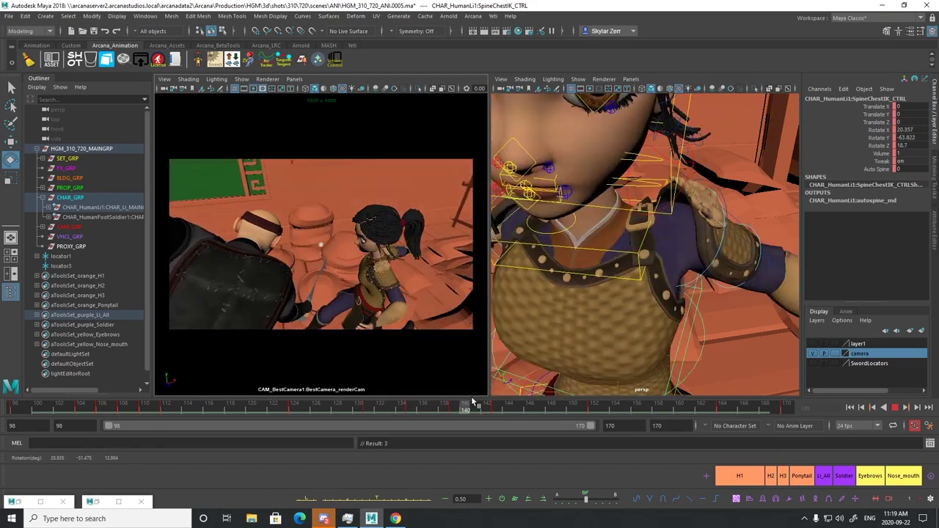
Try rotating Li's chest IK control at frame 135 and scrub through the surrounding frames
drag(452, 403, 413, 407)
drag(349, 288, 350, 345)
drag(413, 408, 484, 413)
click(443, 407)
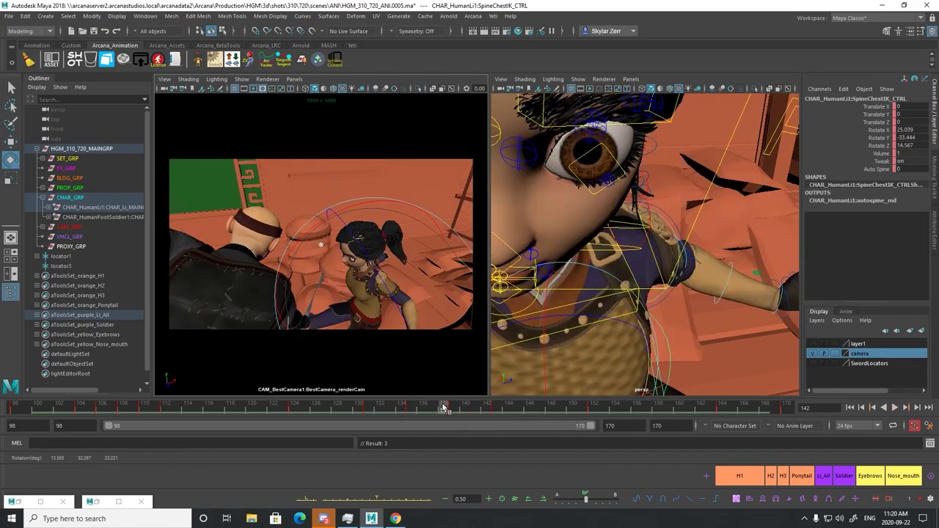
Undo the chest rotations back to the Cog control selection at frame 143
key(ctrl+z)
key(ctrl+z)
key(ctrl+z)
key(ctrl+z)
key(ctrl+z)
key(ctrl+z)
key(ctrl+z)
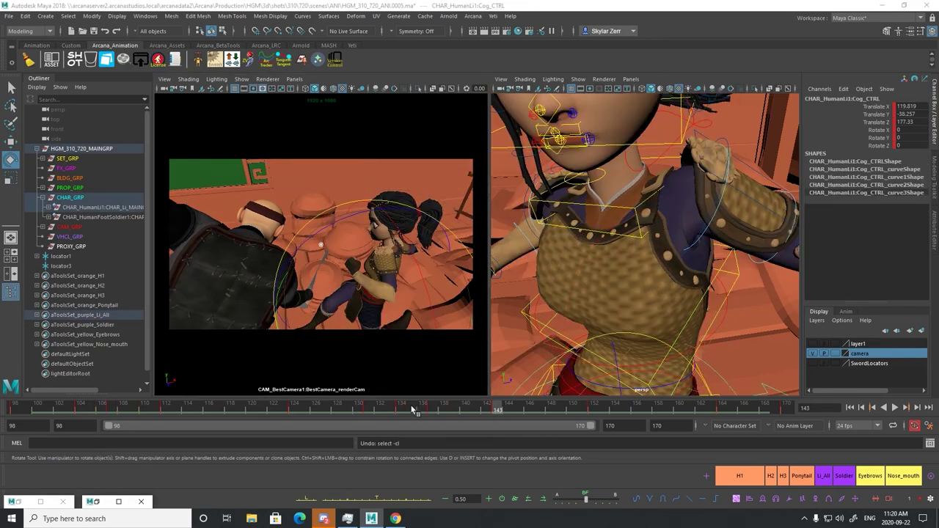
Rotate Li's right shoulder control at frame 134 to about X -30.6, Y -23.1, Z 10.9
mouse_move(383, 405)
mouse_down()
mouse_move(395, 405)
mouse_move(312, 408)
mouse_move(405, 408)
mouse_move(369, 411)
mouse_up()
alt+middle_drag(618, 262, 685, 273)
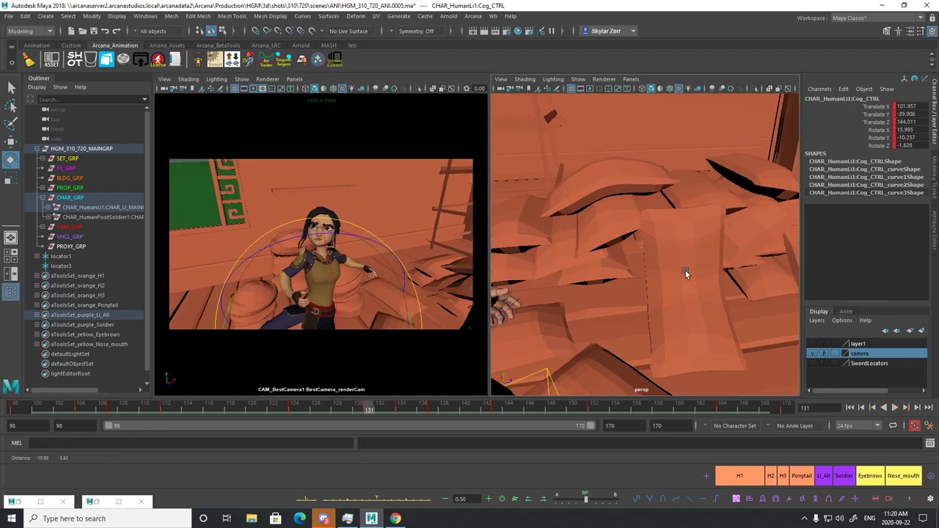
key(f)
alt+right_drag(692, 271, 636, 278)
key(f)
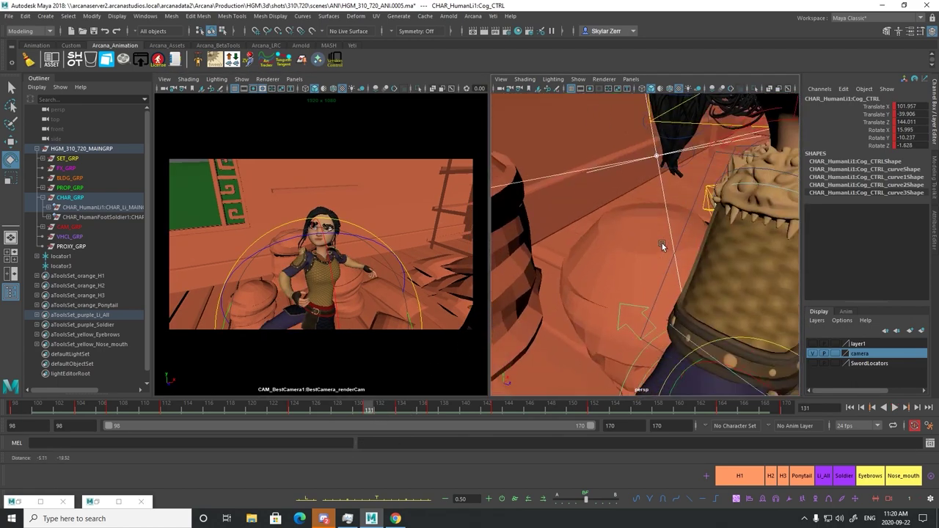
click(637, 247)
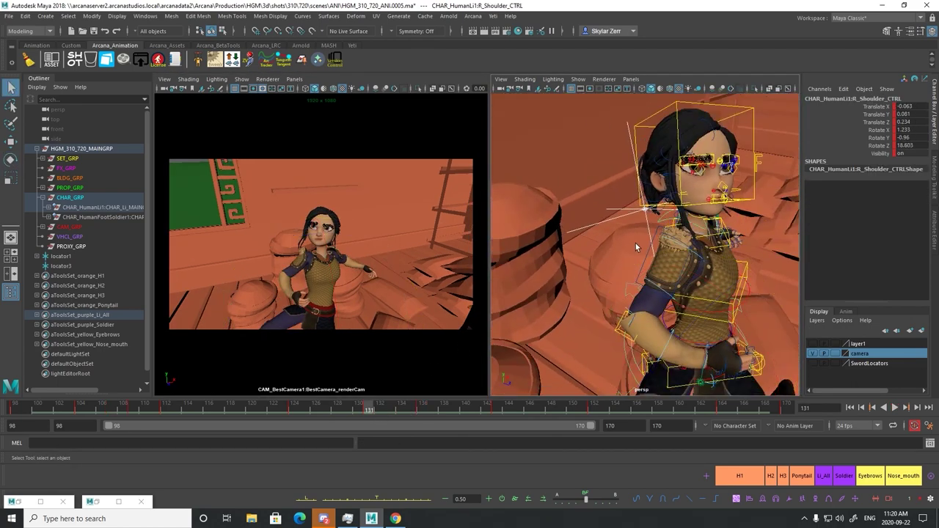
mouse_move(376, 411)
mouse_down()
mouse_move(361, 411)
mouse_move(422, 412)
mouse_move(375, 411)
mouse_move(401, 410)
mouse_up()
key(e)
drag(360, 275, 391, 228)
mouse_move(374, 408)
mouse_down()
mouse_move(471, 408)
mouse_move(393, 411)
mouse_move(368, 418)
mouse_move(423, 424)
mouse_move(461, 415)
mouse_move(361, 426)
mouse_move(400, 429)
mouse_up()
drag(374, 329, 373, 326)
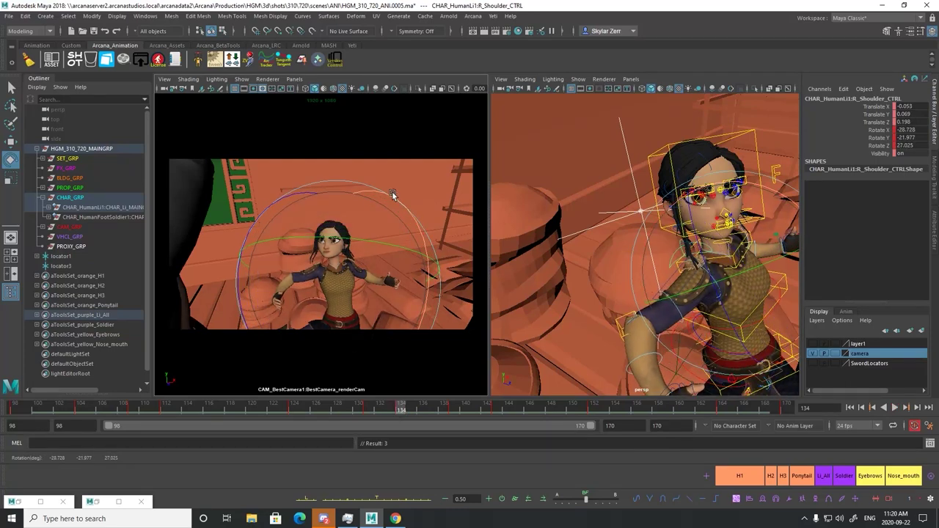
drag(320, 185, 297, 193)
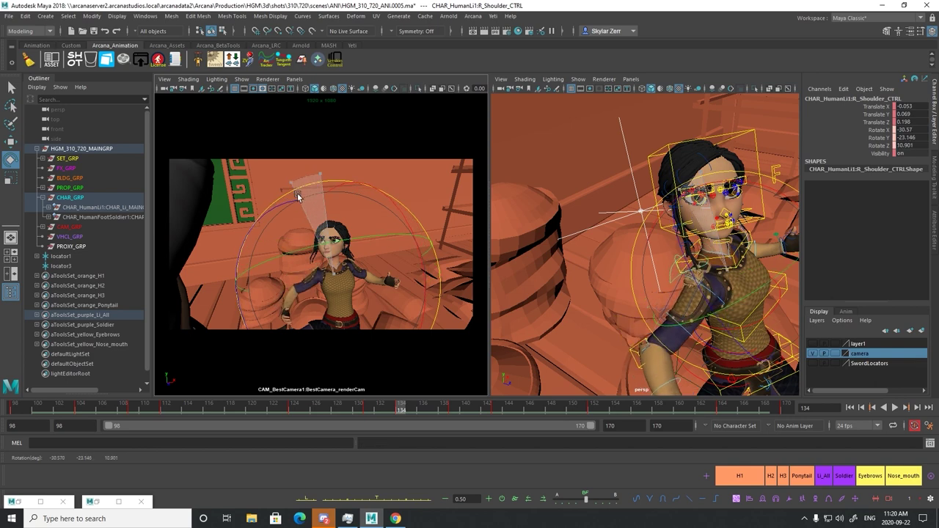
Rotate Li's right upper arm FK control at frame 134 to about X 42.1, Y 2.3, Z -32.5 and play back the motion
key(q)
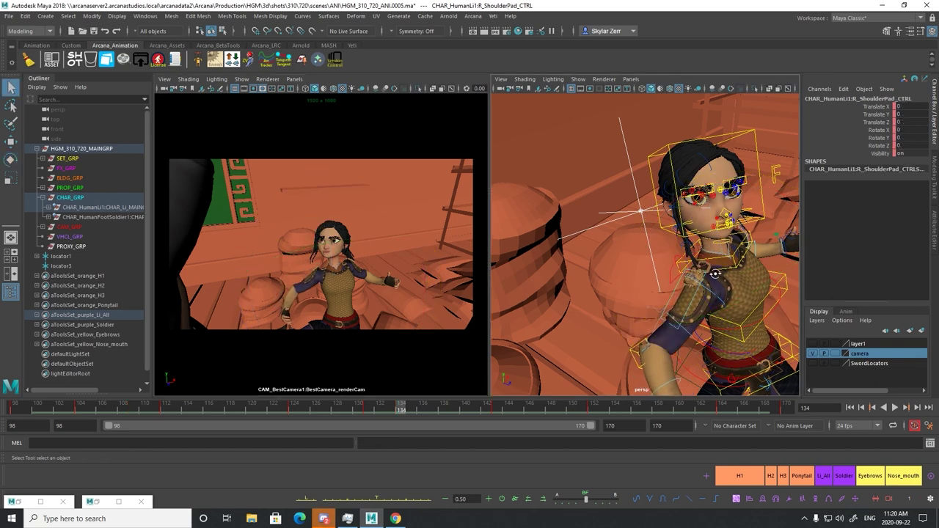
alt+drag(715, 274, 698, 292)
click(694, 282)
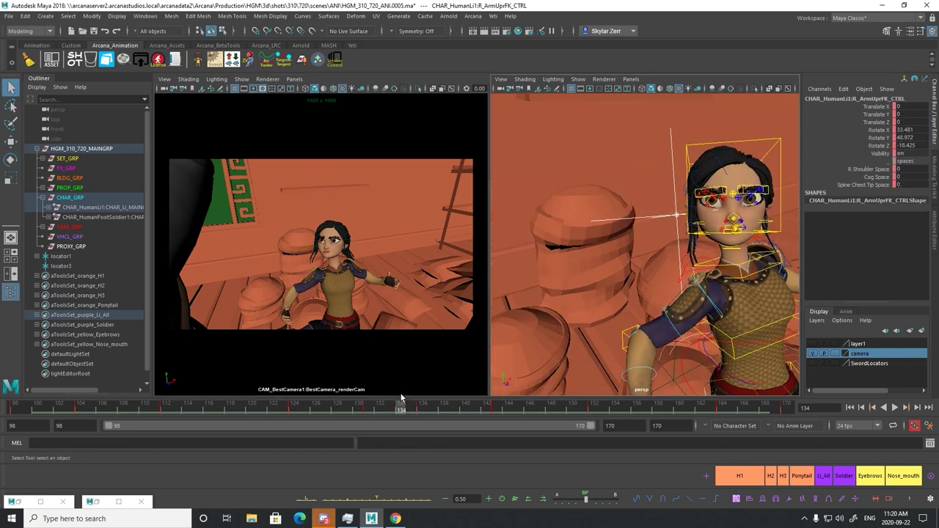
drag(271, 414, 397, 408)
key(e)
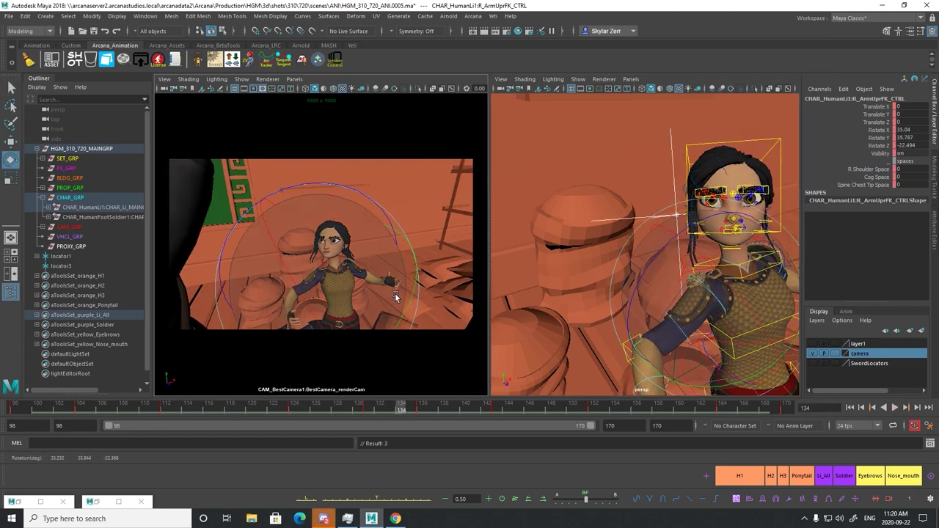
mouse_move(394, 293)
mouse_down()
mouse_move(413, 279)
mouse_move(409, 294)
mouse_up()
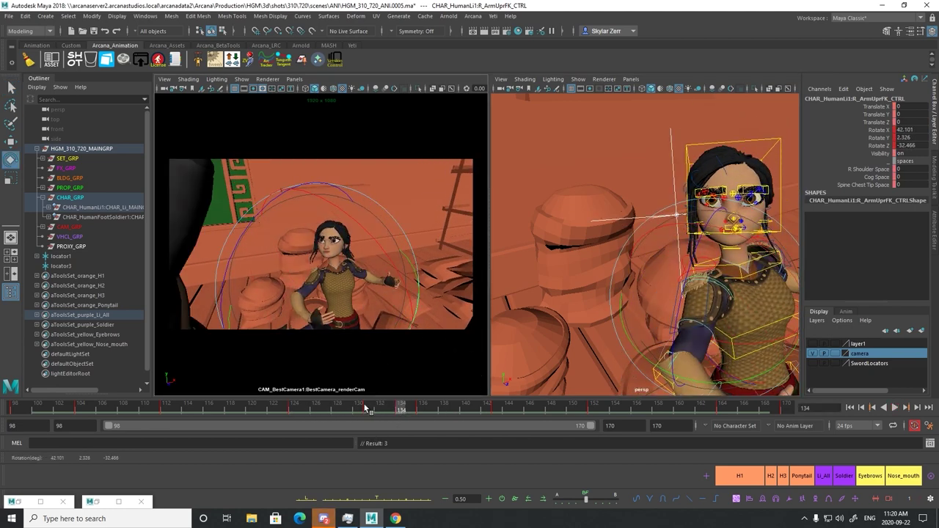
key(alt+v)
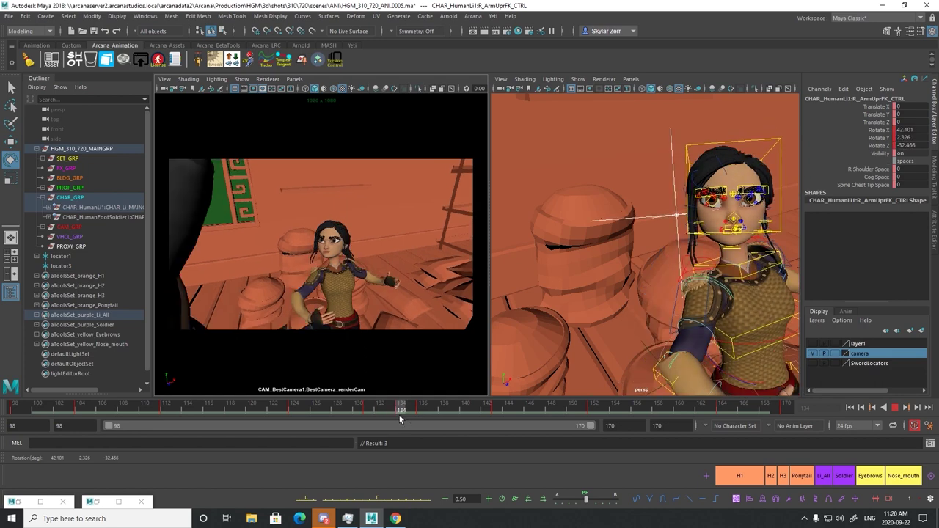
Rotate Li's right wrist FK control at frame 134 to about X -32.5, Y -16.7, Z 13.0
mouse_move(637, 331)
alt+mouse_down()
mouse_move(652, 277)
mouse_move(624, 323)
mouse_move(638, 321)
alt+mouse_up()
key(q)
click(639, 324)
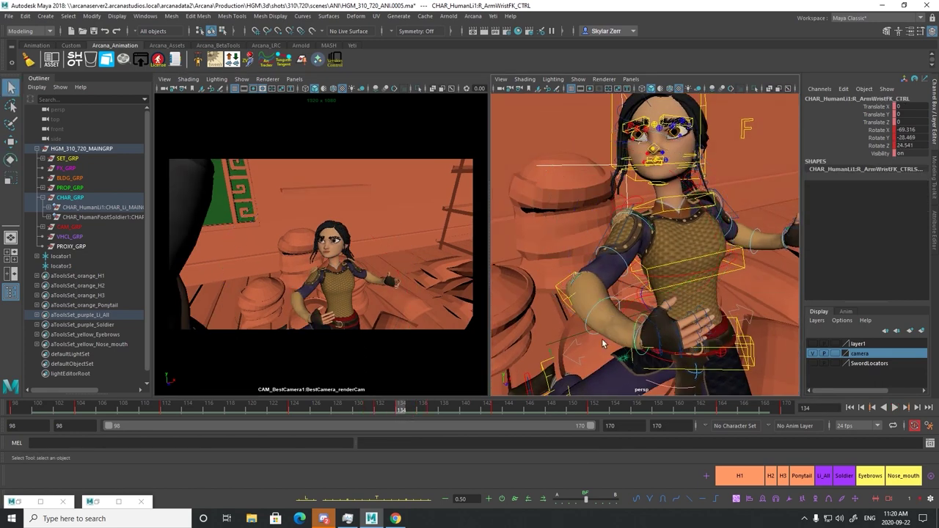
drag(372, 409, 398, 407)
key(e)
drag(360, 318, 295, 311)
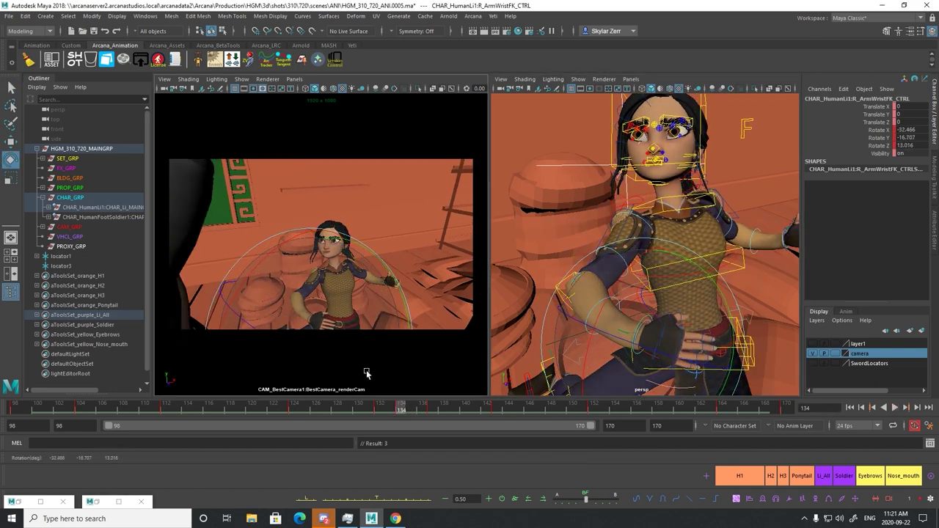
Play back and scrub through the shot to review the arm motion, and select all of Li's controls at frame 143
drag(374, 413, 541, 417)
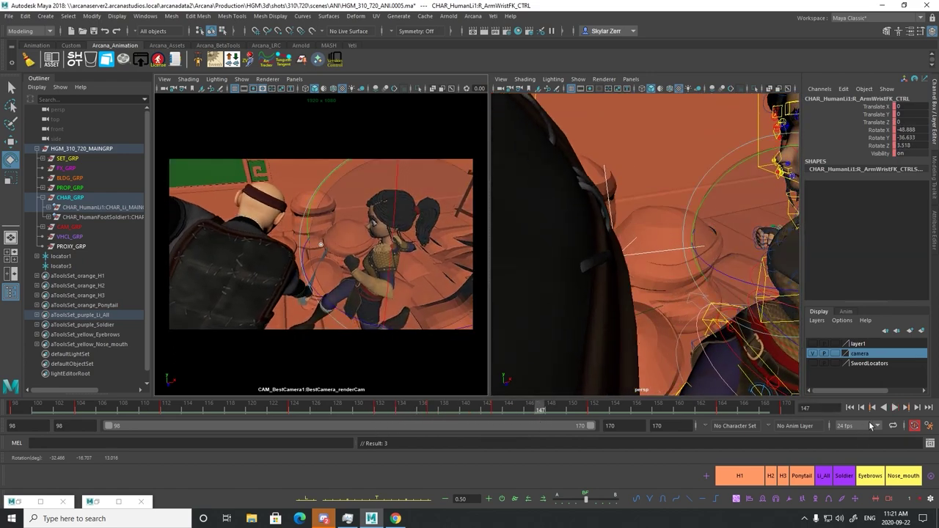
click(895, 408)
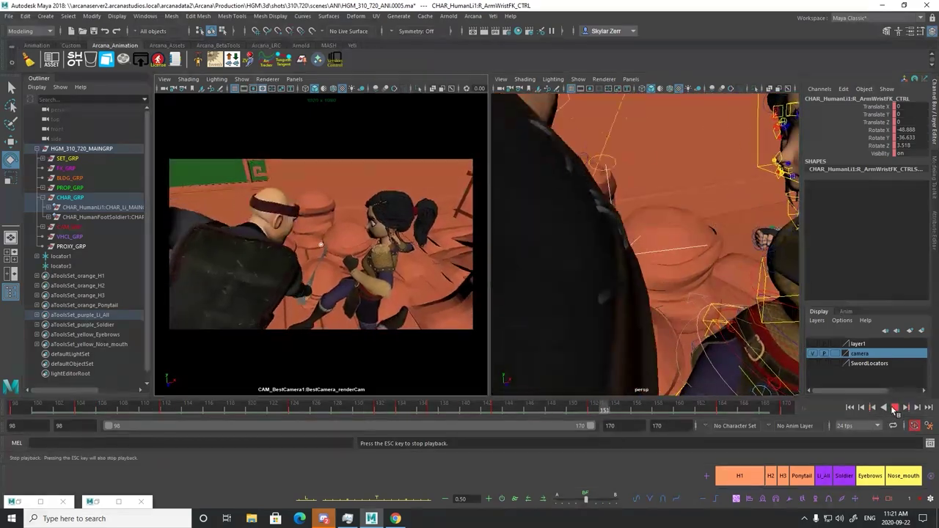
click(894, 409)
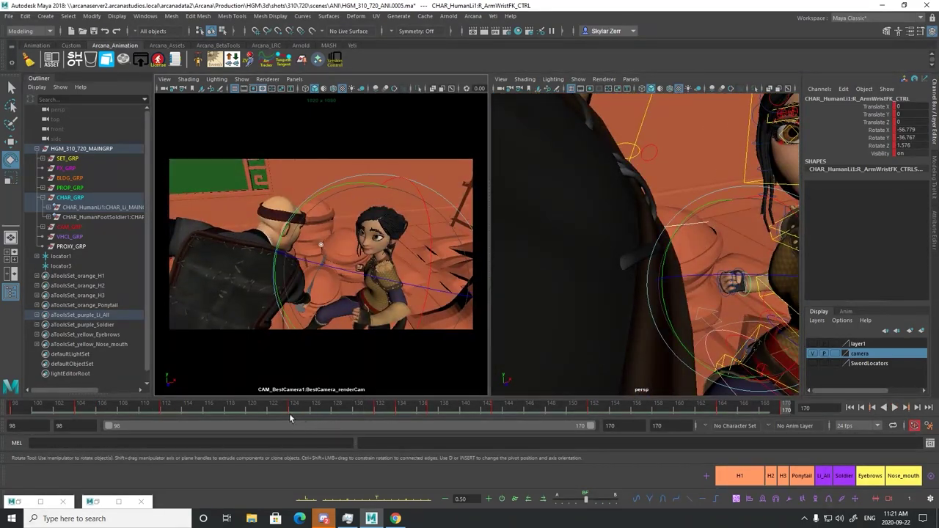
drag(281, 409, 501, 415)
click(823, 476)
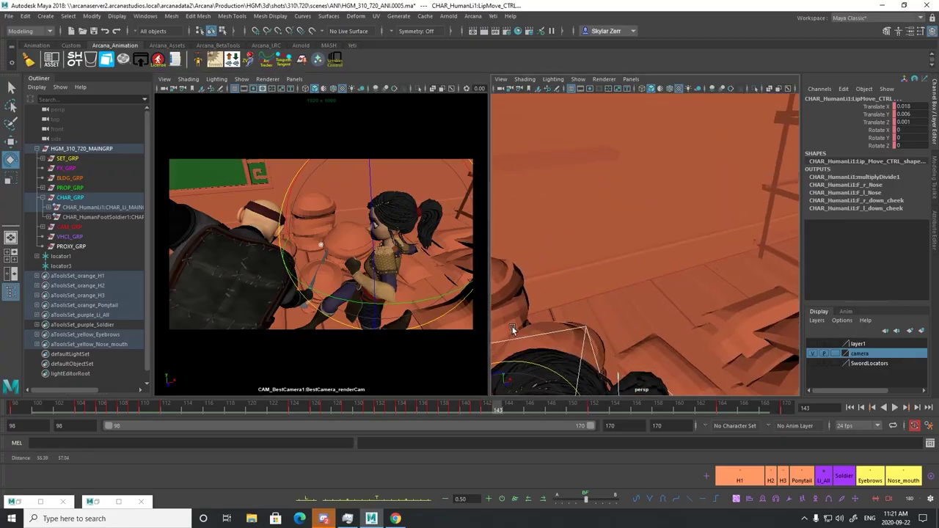
key(alt+z)
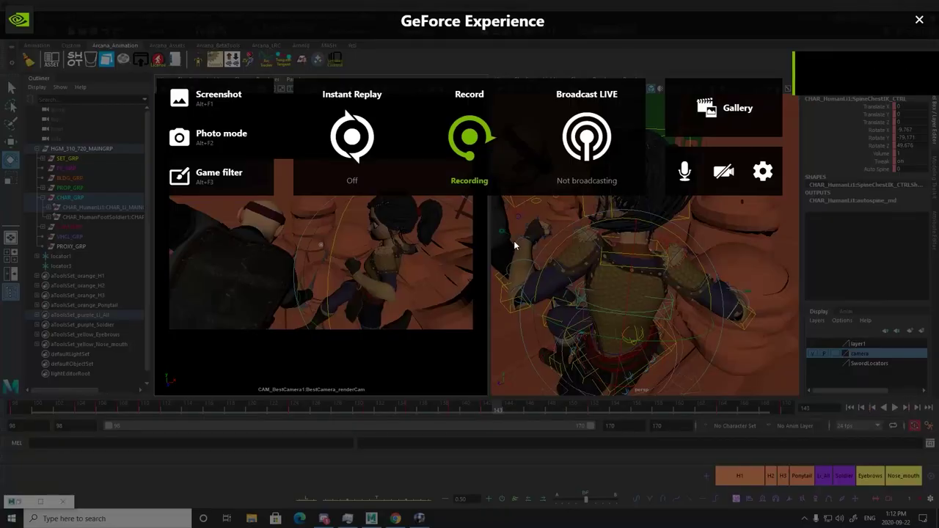
click(919, 21)
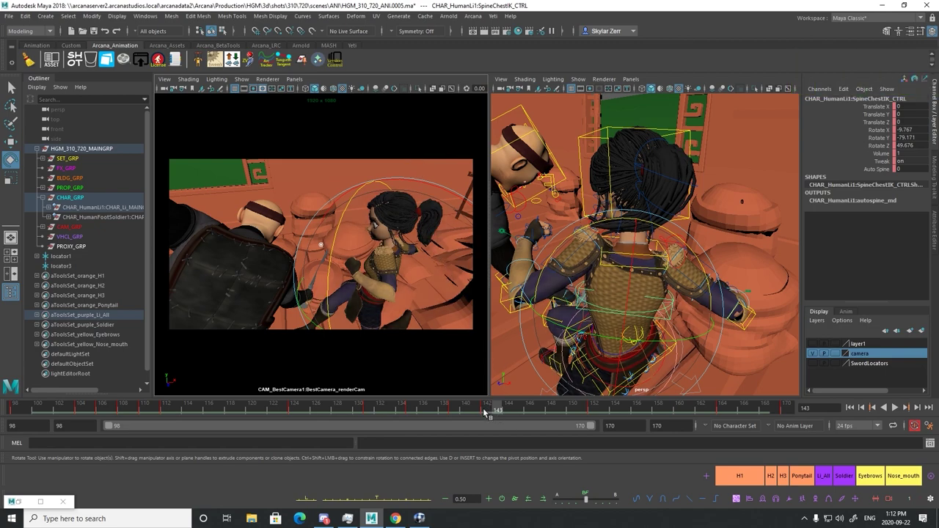
Lower Li's Cog control slightly at frame 155 and scrub through the body motion up to frame 164
mouse_move(485, 408)
mouse_down()
mouse_move(327, 419)
mouse_move(487, 441)
mouse_move(435, 425)
mouse_move(403, 425)
mouse_move(423, 436)
mouse_move(480, 432)
mouse_move(263, 422)
mouse_move(411, 409)
mouse_move(280, 408)
mouse_move(320, 418)
mouse_move(300, 410)
mouse_move(451, 407)
mouse_move(386, 410)
mouse_move(533, 419)
mouse_move(721, 400)
mouse_move(624, 411)
mouse_move(711, 419)
mouse_up()
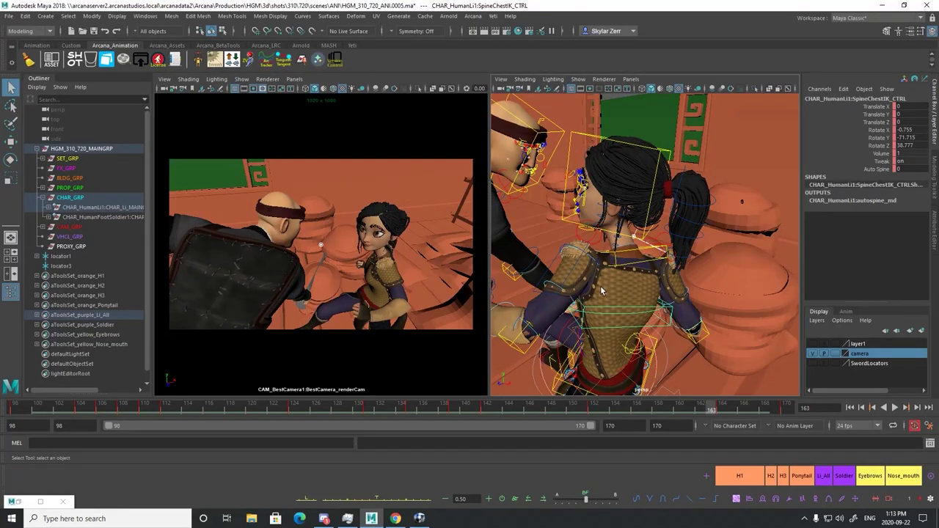
key(q)
key(alt+v)
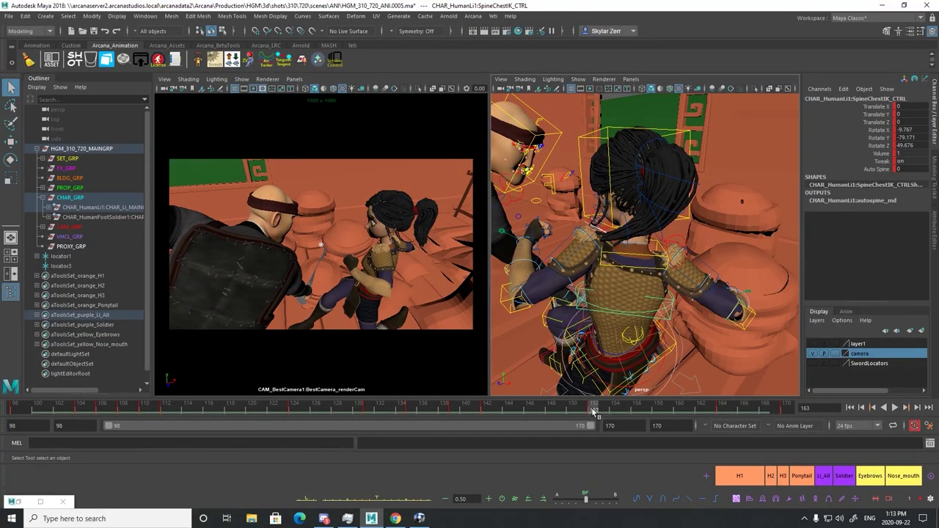
click(626, 408)
alt+drag(632, 287, 692, 288)
click(698, 290)
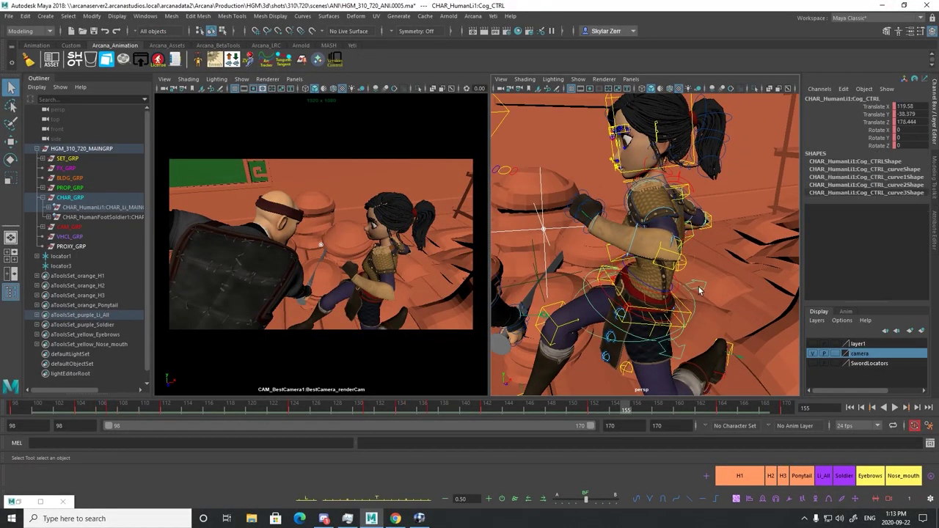
key(alt+v)
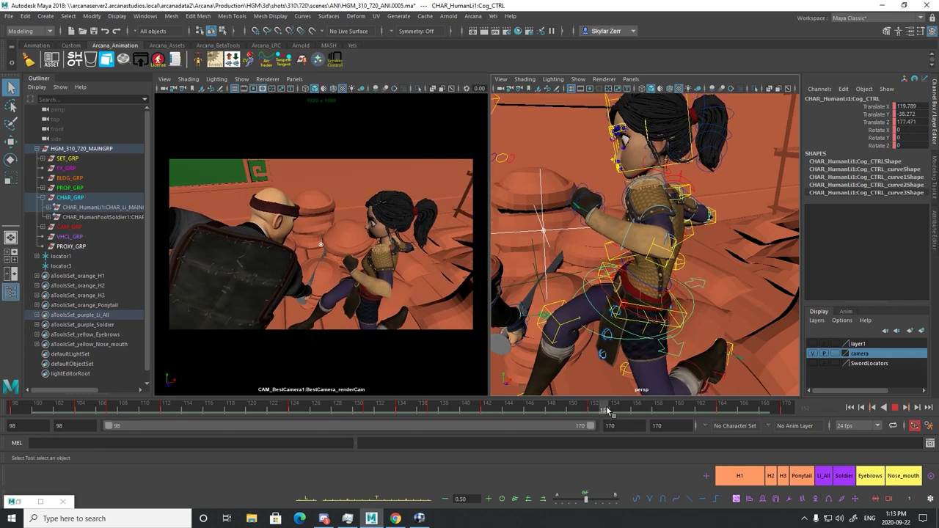
mouse_move(608, 412)
mouse_down()
mouse_move(636, 408)
mouse_move(618, 415)
mouse_move(625, 408)
mouse_up()
drag(634, 273, 631, 278)
drag(592, 405, 689, 408)
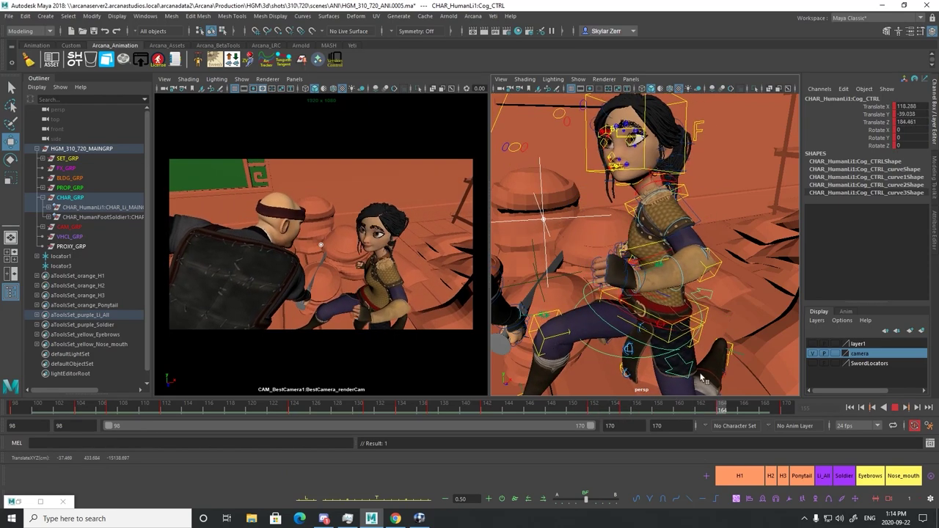
mouse_move(701, 377)
mouse_down()
mouse_move(579, 410)
mouse_move(667, 398)
mouse_move(712, 380)
mouse_move(626, 373)
mouse_move(689, 371)
mouse_up()
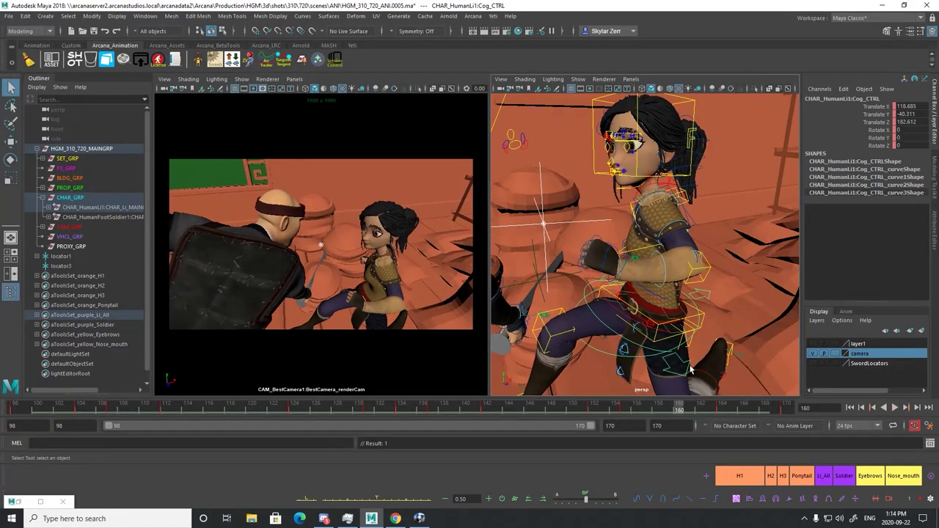
Rotate Li's hip IK control at frame 157, and at frame 164 to about X 8.0, Y -7.4, Z 17.3
click(691, 317)
click(585, 411)
drag(608, 418, 725, 387)
key(e)
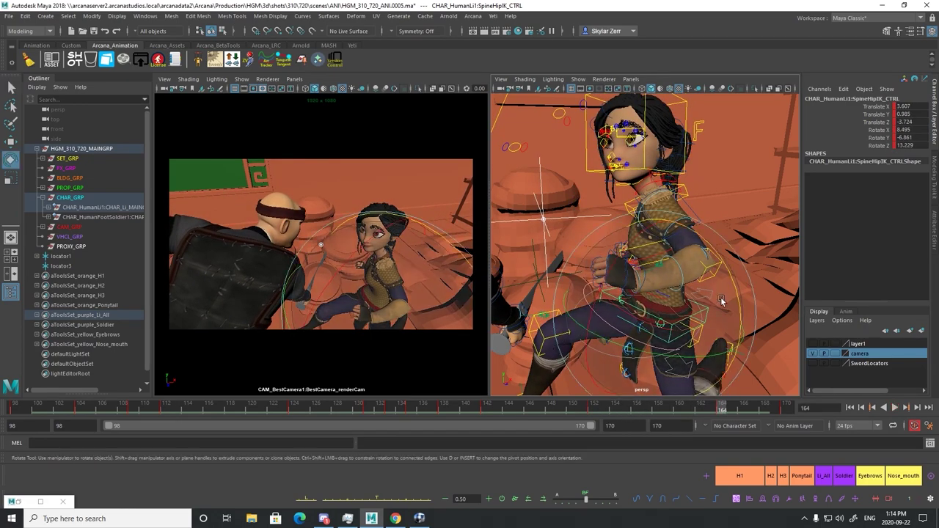
drag(610, 417, 647, 409)
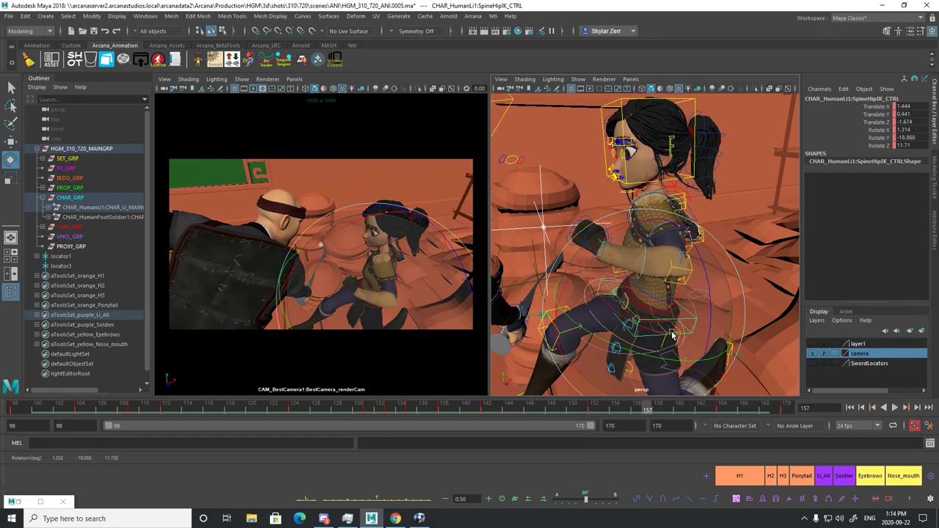
drag(580, 416, 727, 373)
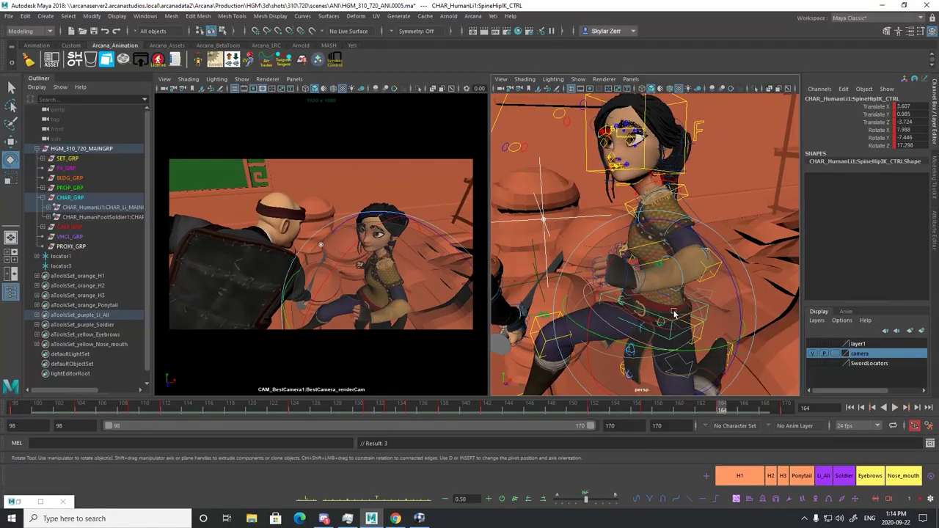
Move Li's chest IK control at frame 157 to about X 0.8, Y -2.1, Z -0.2 and scrub through the torso motion
key(q)
alt+middle_drag(637, 274, 651, 287)
click(659, 273)
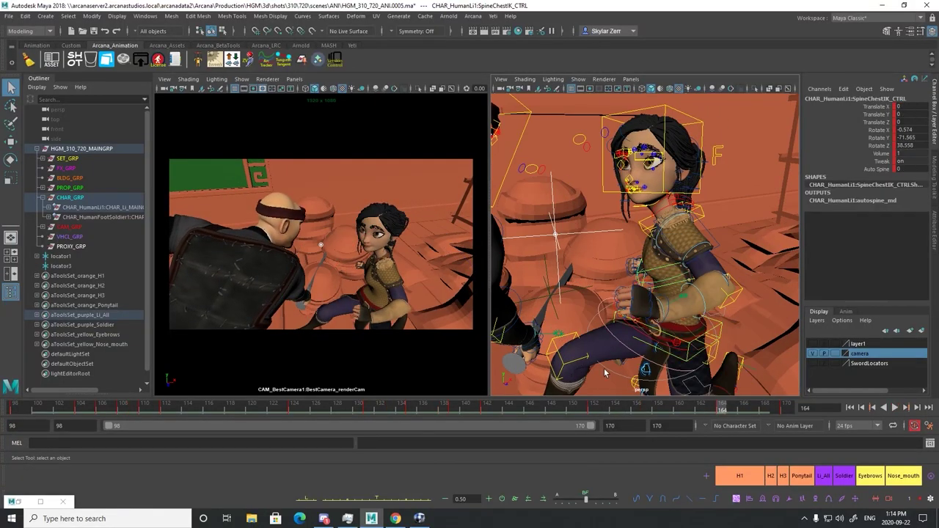
key(alt+v)
drag(598, 411, 657, 409)
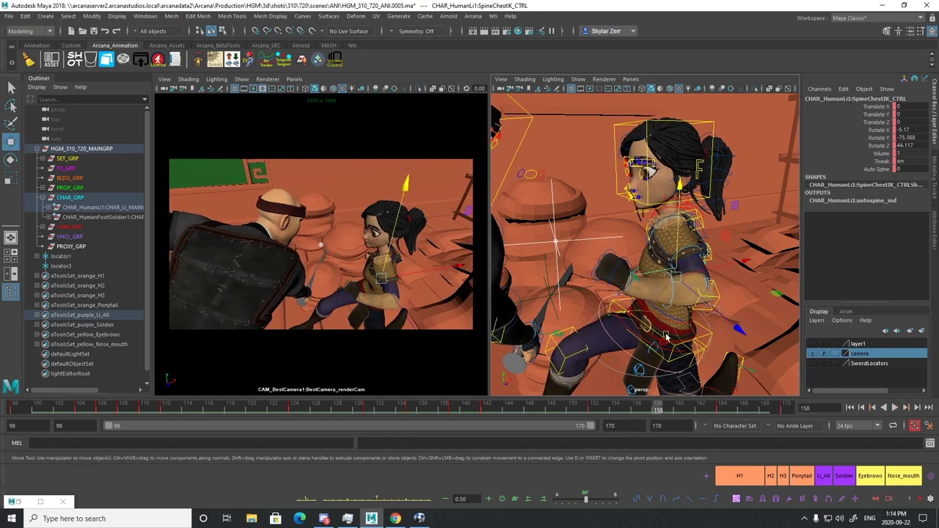
click(650, 380)
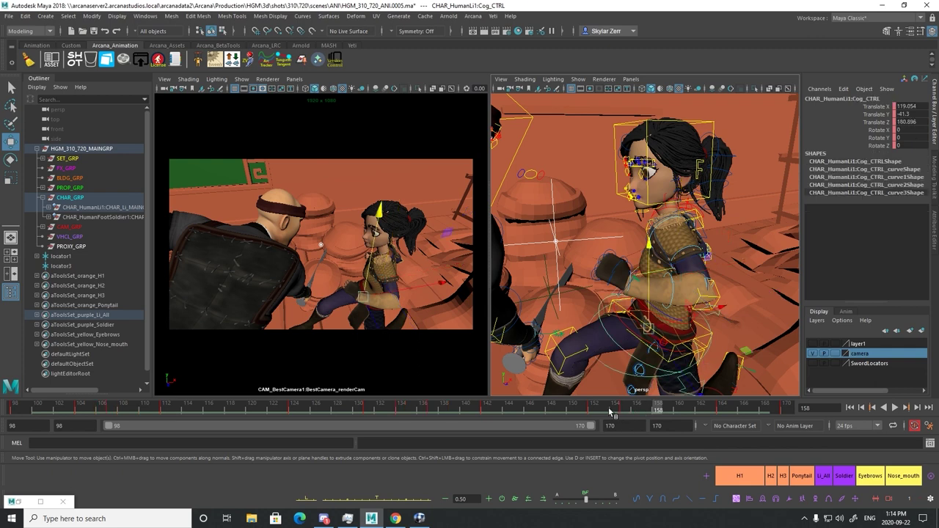
mouse_move(609, 410)
mouse_down()
mouse_move(601, 411)
mouse_move(647, 411)
mouse_up()
key(q)
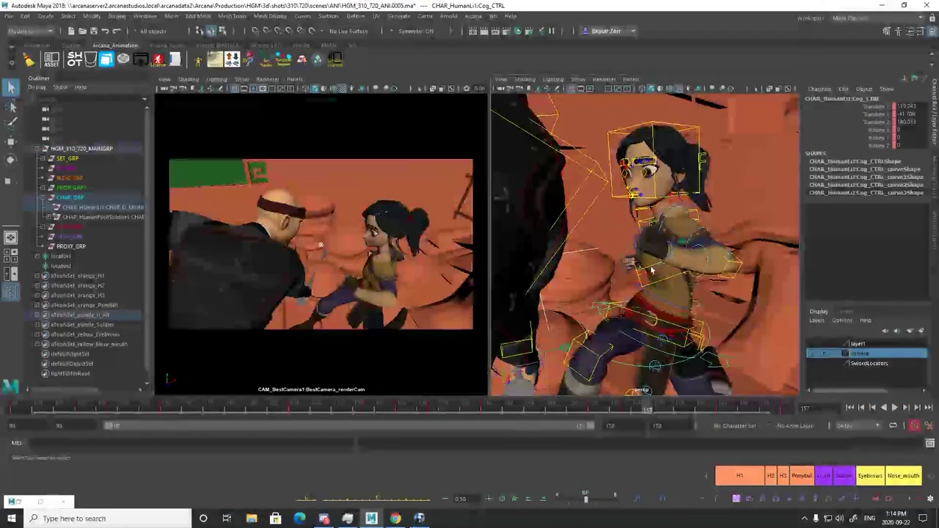
click(655, 274)
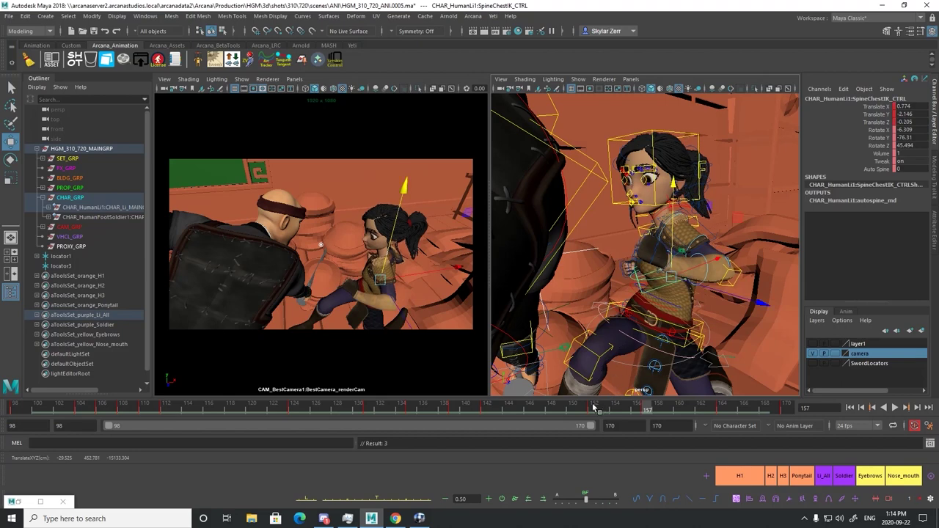
drag(594, 408, 700, 360)
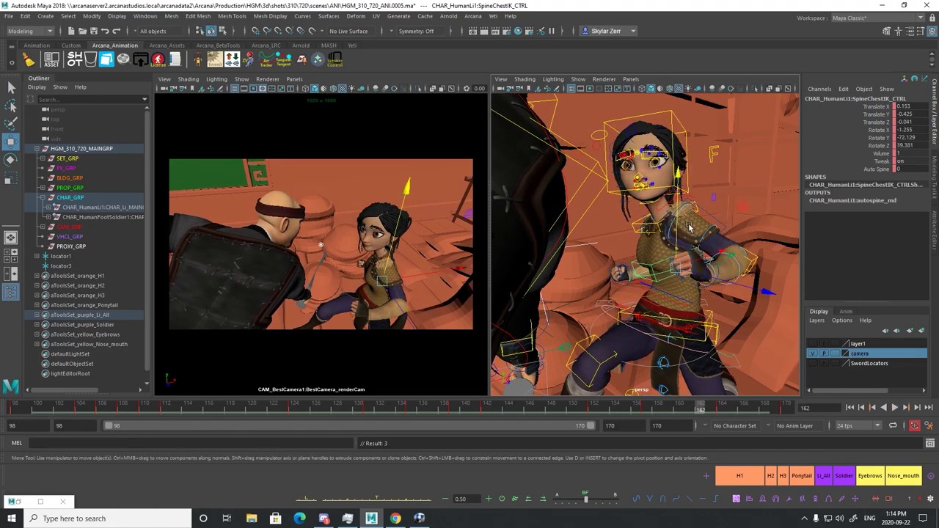
Rotate Li's head control at frame 157 to about X -17.6, Y 46.2, Z -7.2 and review the head turn
click(670, 130)
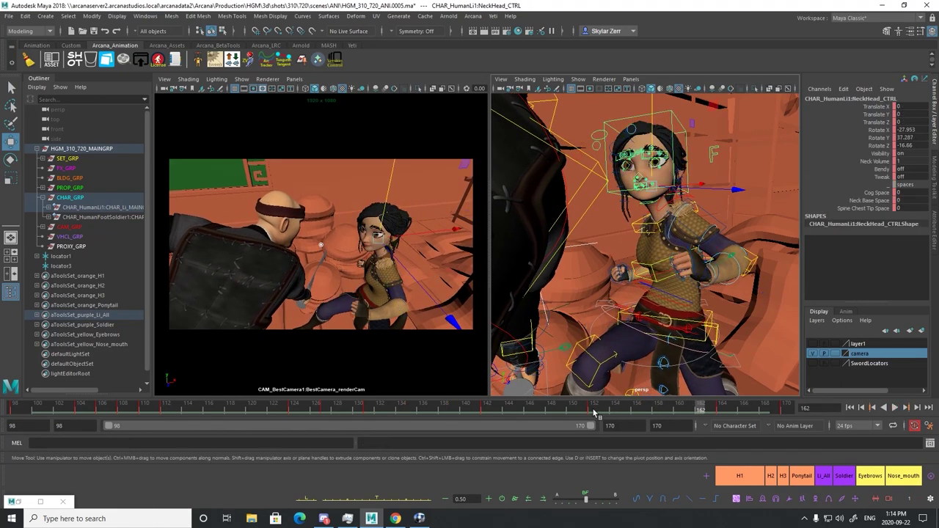
key(alt+v)
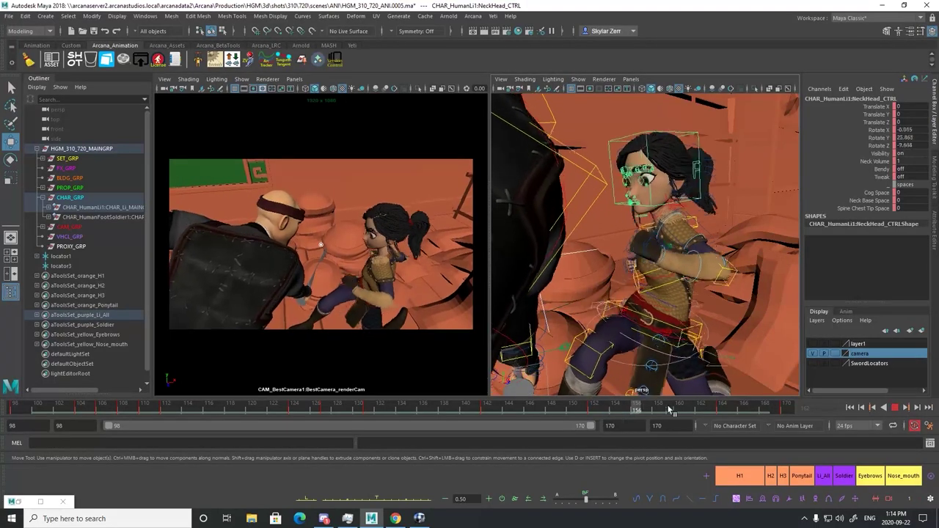
mouse_move(668, 405)
mouse_down()
mouse_move(715, 404)
mouse_move(634, 396)
mouse_up()
drag(412, 276, 434, 255)
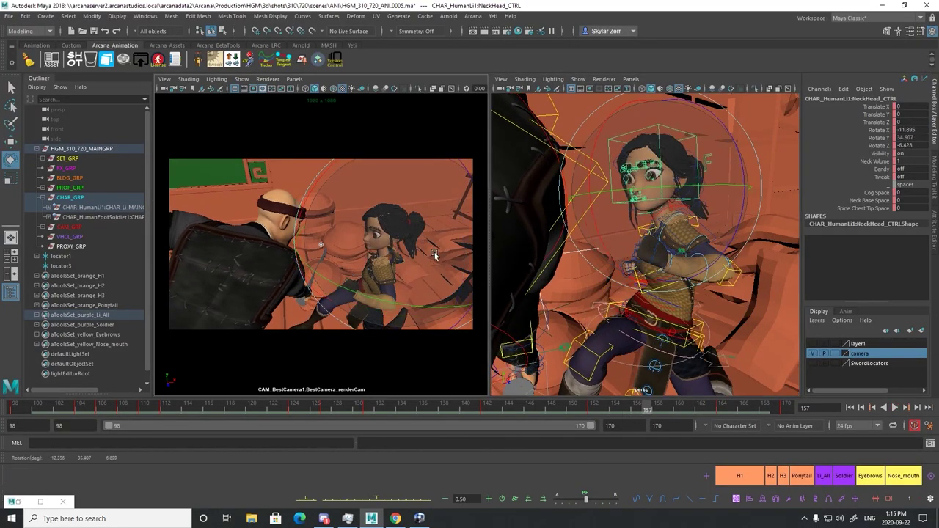
key(alt+v)
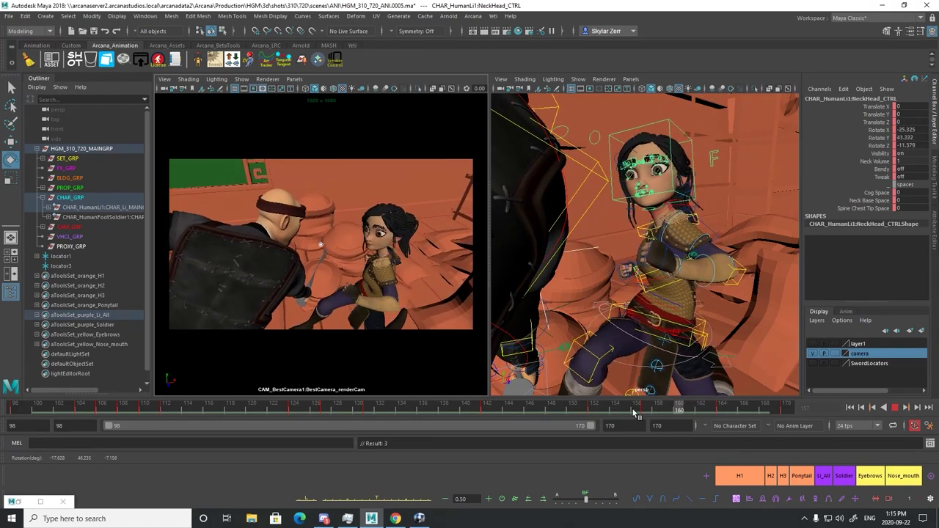
click(669, 400)
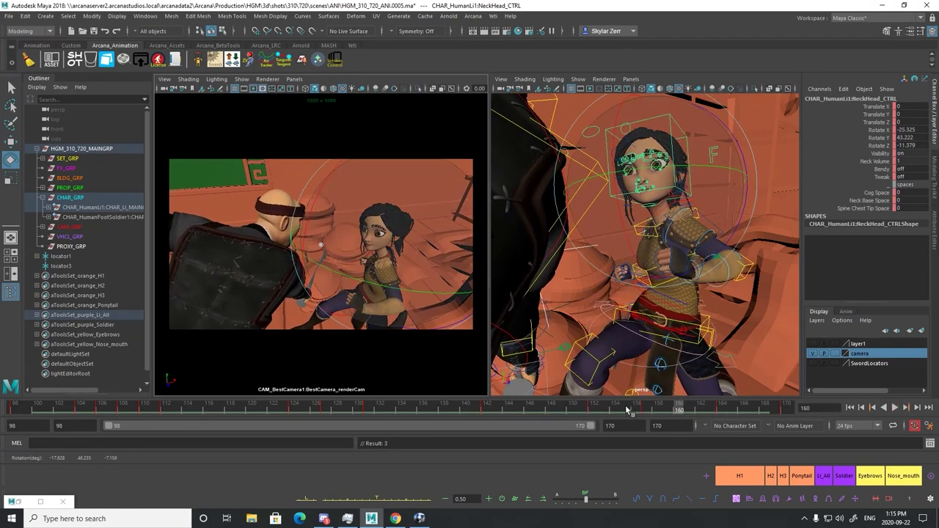
drag(627, 411, 668, 409)
Move Li's main eye target control at frame 154 to about X 4.8, Y 2.9, Z -8.7 and scrub through the eye motion
alt+drag(640, 286, 587, 247)
key(q)
click(576, 231)
click(602, 243)
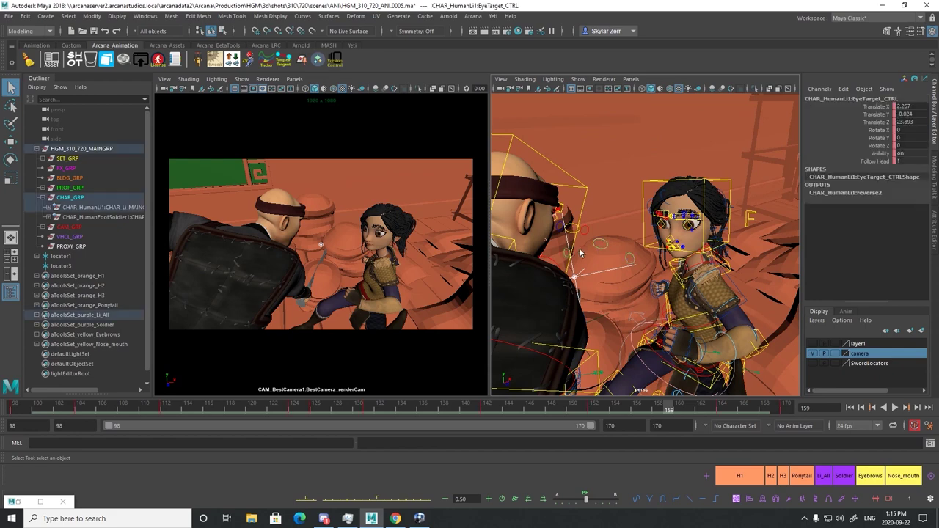
click(630, 260)
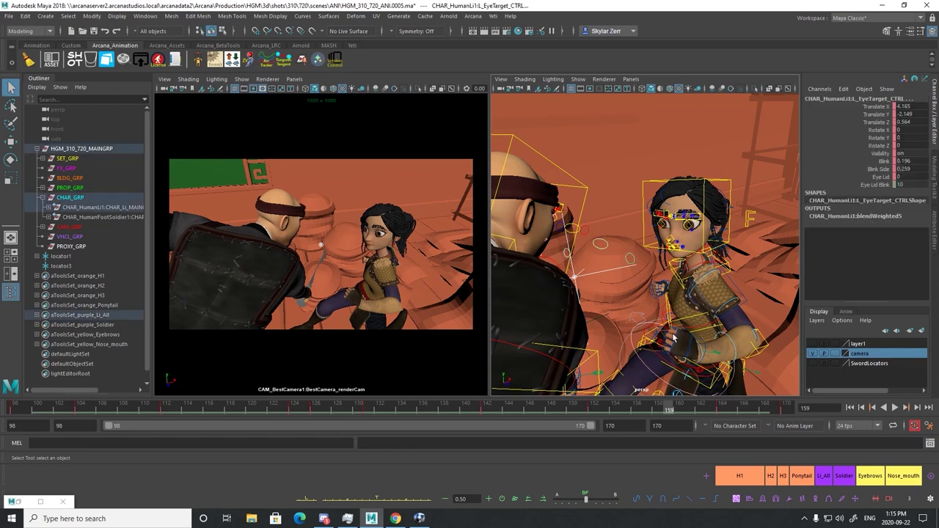
click(920, 100)
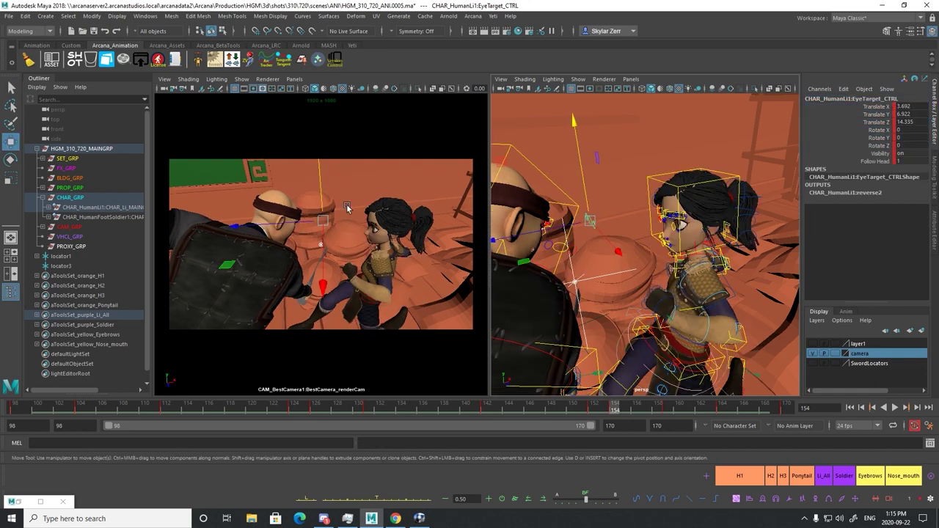
drag(347, 208, 350, 232)
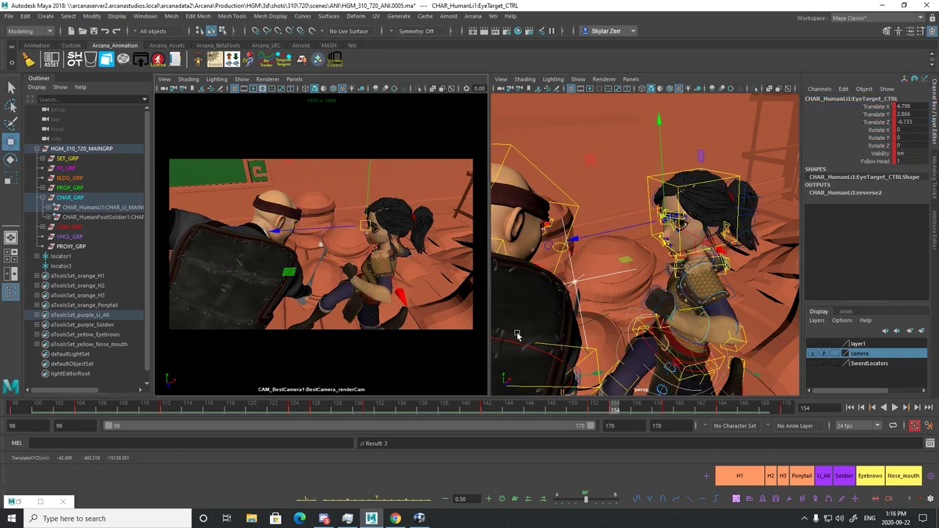
mouse_move(591, 410)
mouse_down()
mouse_move(669, 409)
mouse_move(583, 410)
mouse_up()
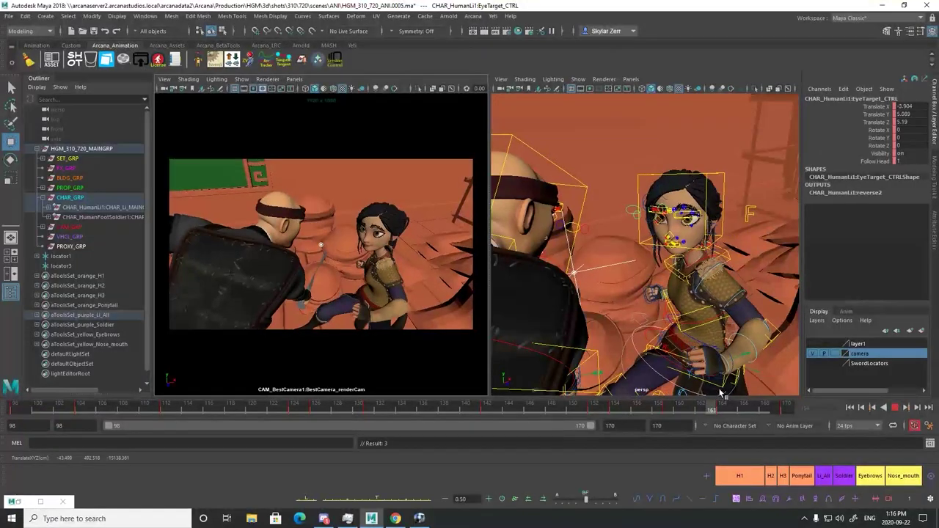
mouse_move(710, 390)
mouse_down()
mouse_move(612, 404)
mouse_move(723, 385)
mouse_up()
Select both of Li's shoulder controls and rotate them at frame 155, the right one to about X -19.7, Y -2.1, Z 16.1
key(q)
click(702, 261)
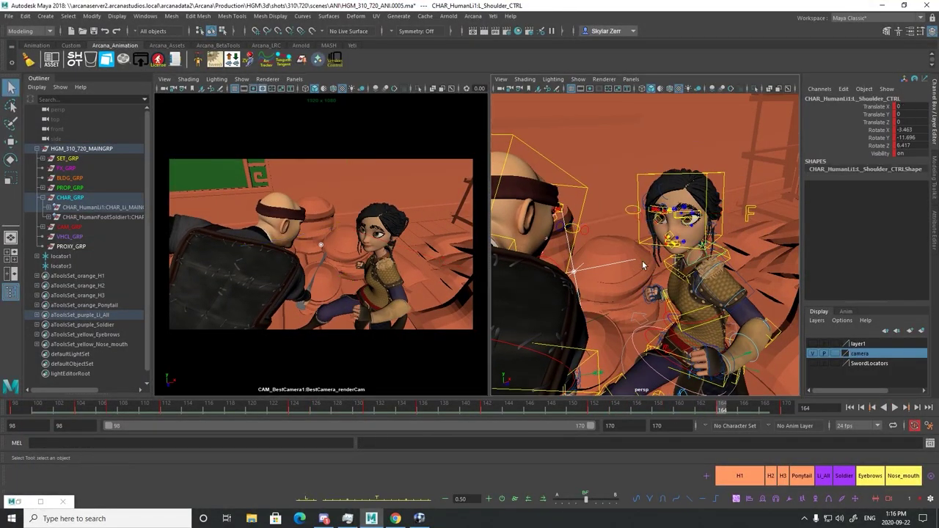
mouse_move(642, 261)
alt+mouse_down()
mouse_move(630, 226)
mouse_move(644, 267)
alt+mouse_up()
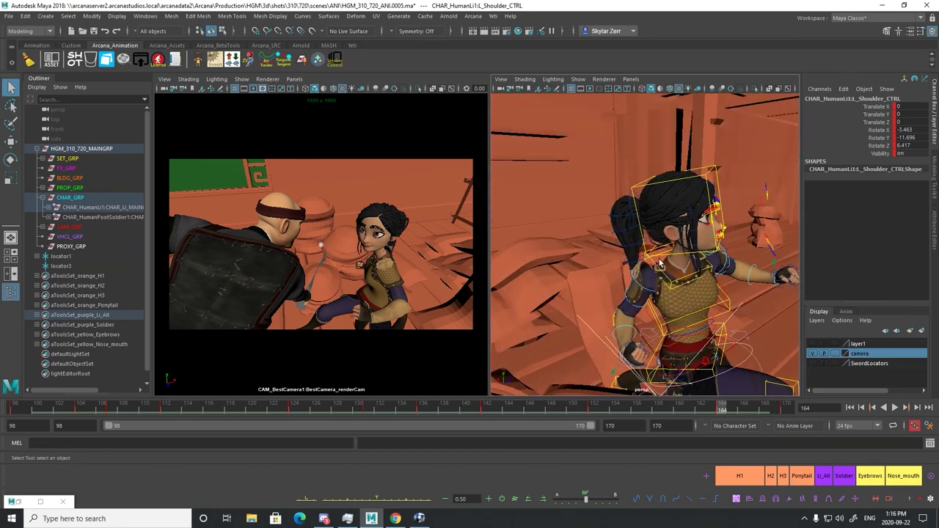
alt+drag(709, 233, 544, 297)
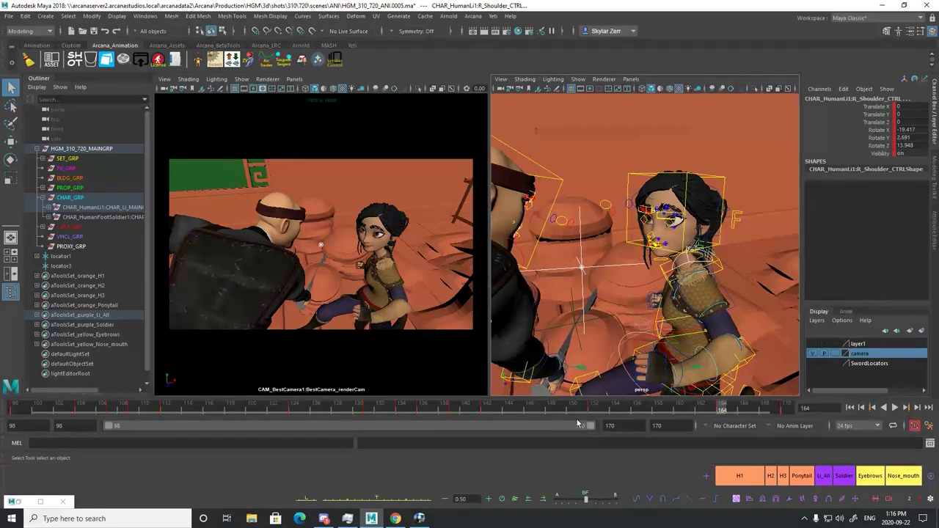
drag(594, 405, 669, 408)
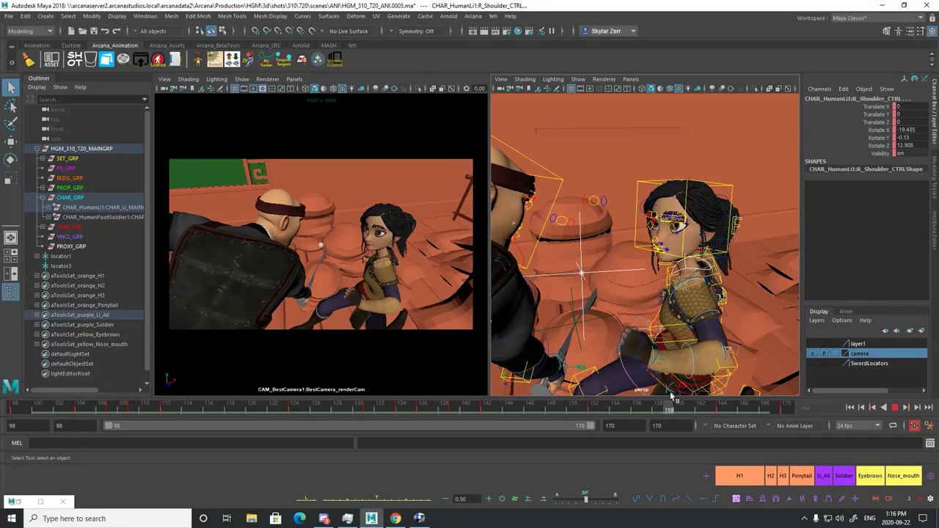
key(e)
drag(587, 411, 626, 407)
drag(681, 342, 679, 284)
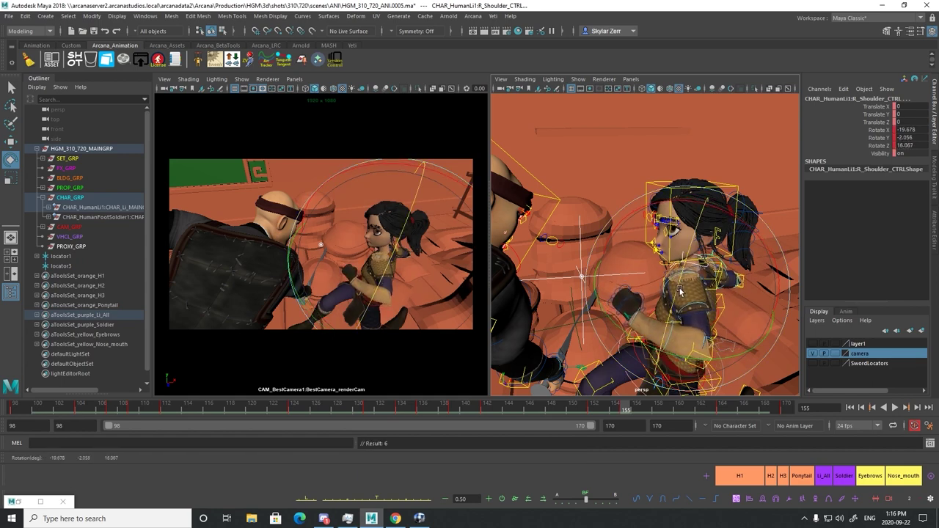
Move both of Li's shoulder controls at frame 155, the right one to about X -0.16, Y -0.82, Z 0.85
key(w)
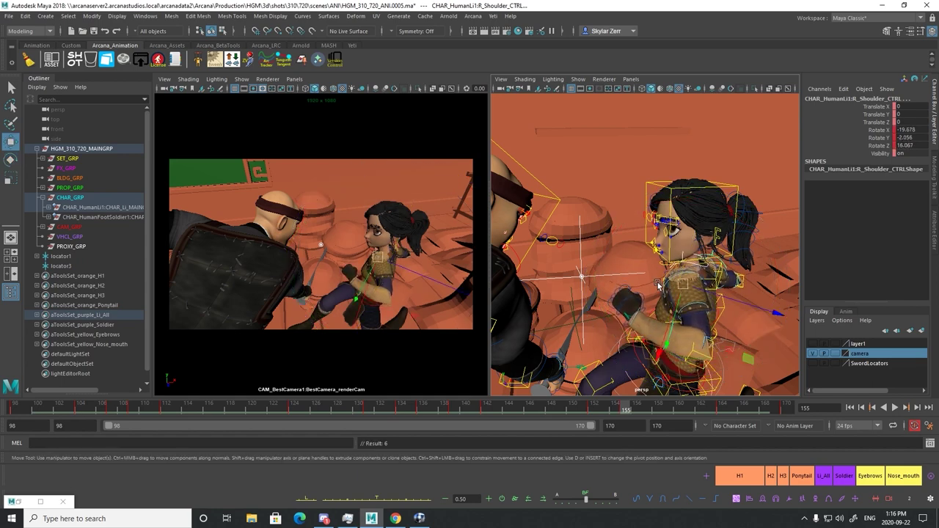
right_drag(684, 288, 682, 281)
alt+drag(677, 314, 632, 292)
key(w)
click(679, 292)
alt+drag(640, 271, 671, 305)
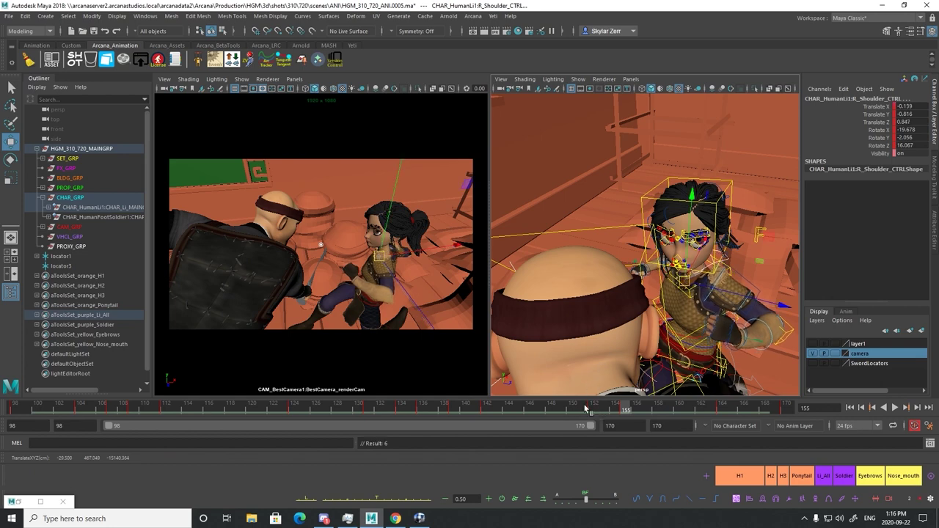
Move, rotate and key both shoulder controls at frame 159, with the right one rotated to about X -19.5, Y -1.4, Z 9.1
drag(585, 408, 670, 406)
drag(689, 248, 735, 236)
key(e)
key(s)
mouse_move(660, 406)
mouse_down()
mouse_move(650, 406)
mouse_move(669, 405)
mouse_up()
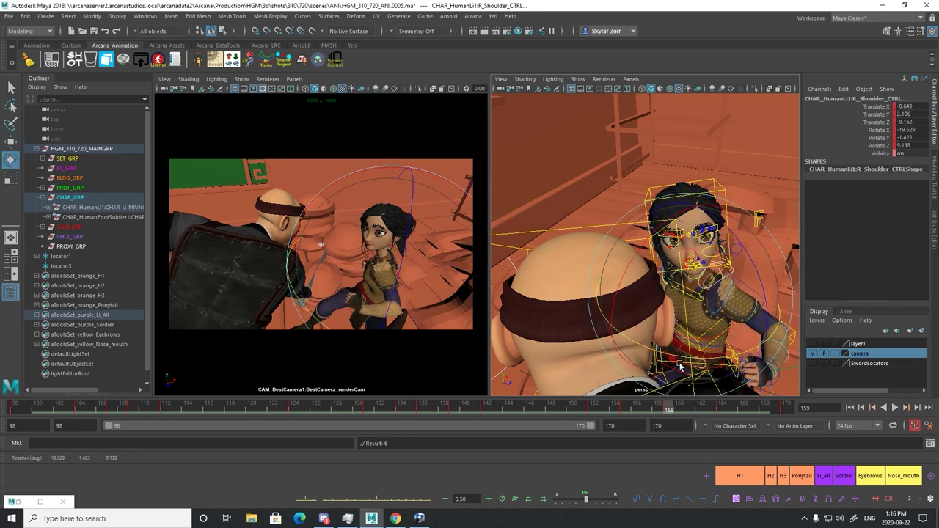
Reposition both shoulder controls at frame 159, the right one to about X -0.44, Y 1.13, Z 0.09, and review the motion
drag(598, 405, 667, 405)
key(w)
drag(686, 271, 687, 270)
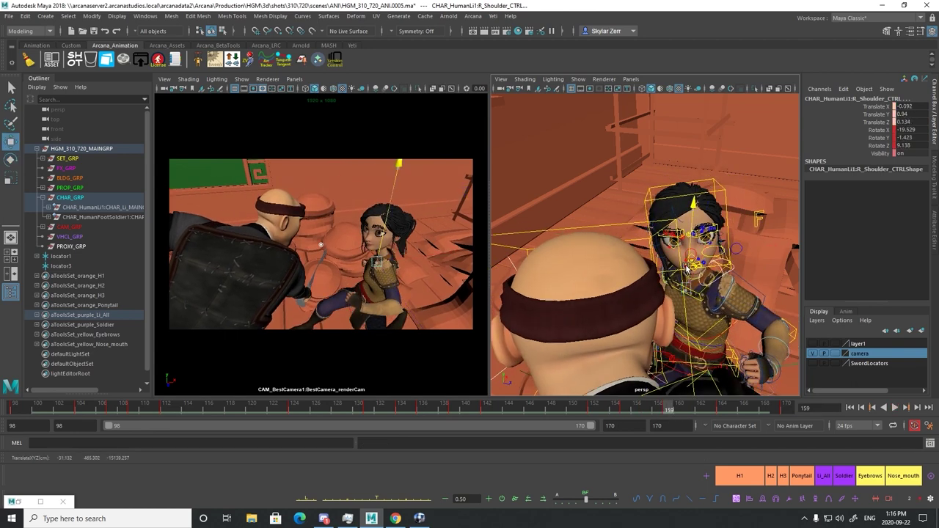
drag(629, 408, 697, 408)
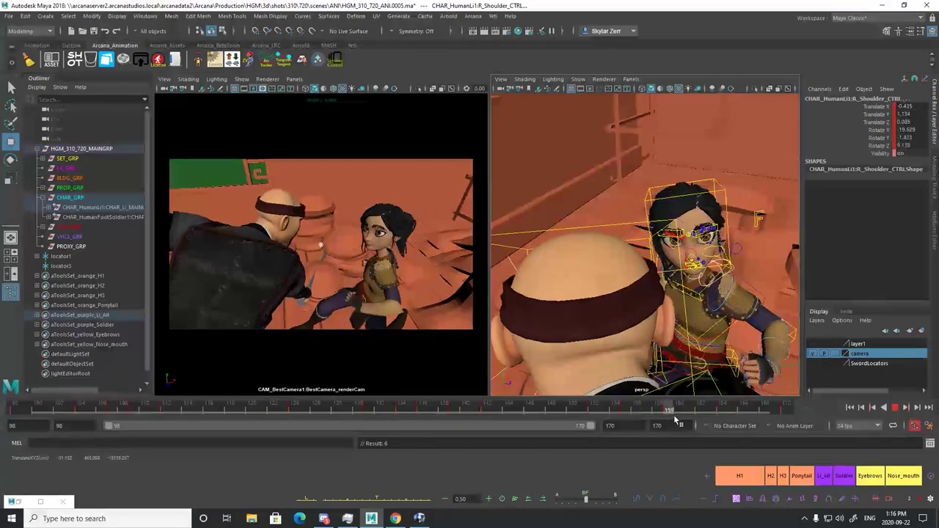
key(alt+v)
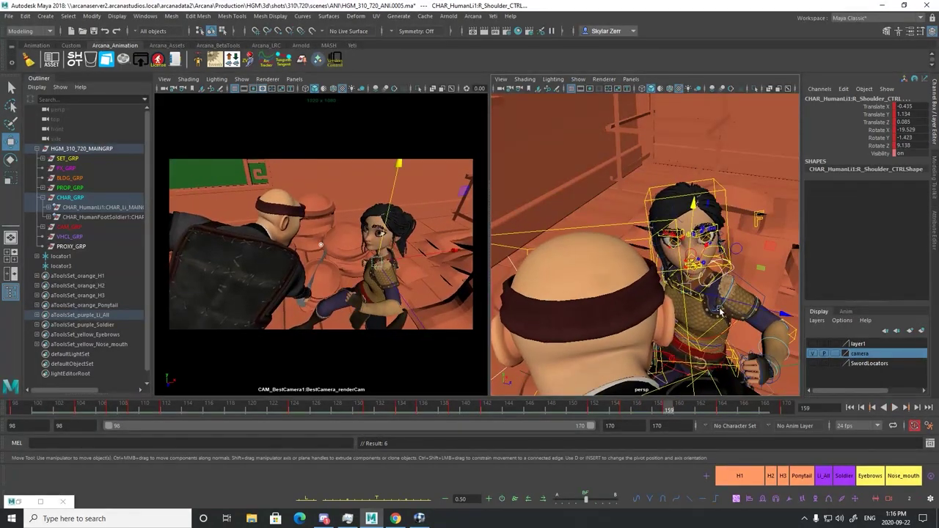
Rotate Li's left shoulder control at frame 159 to about X -0.4, Y -10.7, Z 13.8 and play the motion
key(q)
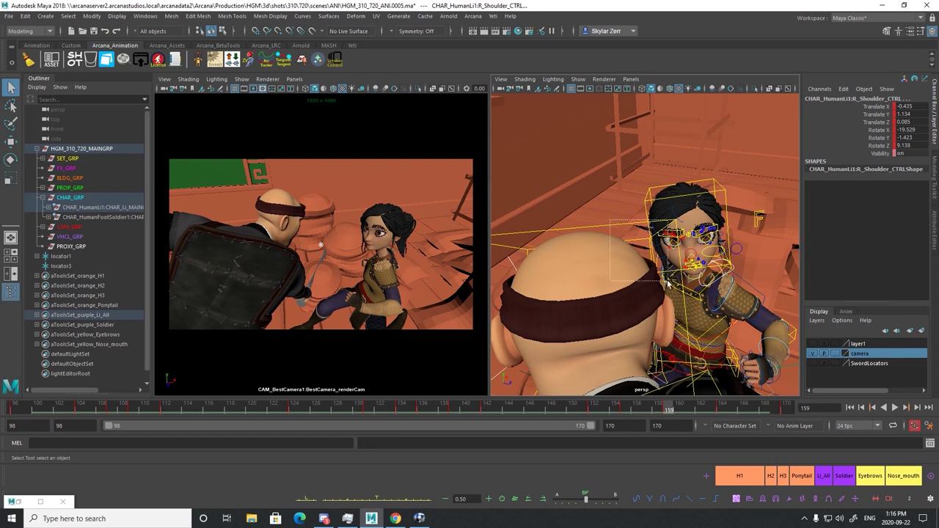
key(e)
drag(706, 262, 748, 276)
key(q)
alt+drag(651, 274, 645, 246)
click(723, 266)
key(e)
drag(743, 249, 710, 274)
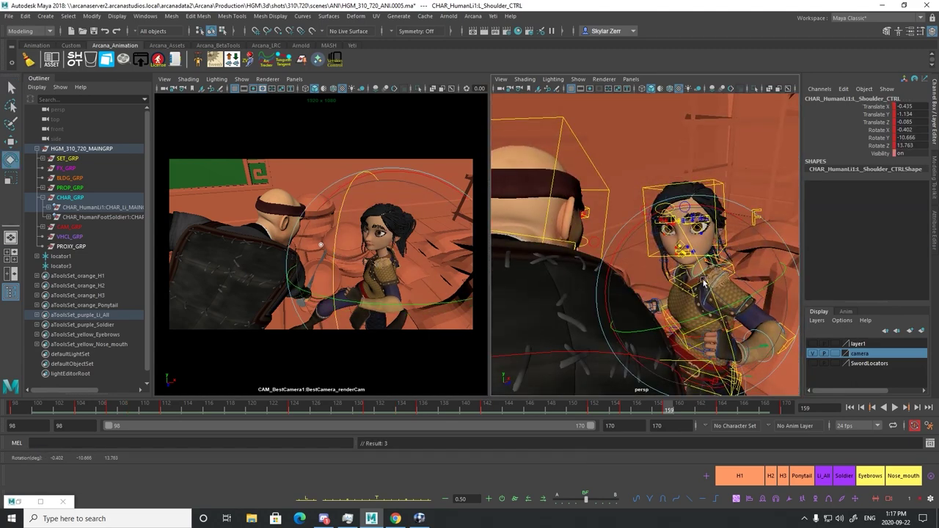
key(alt+v)
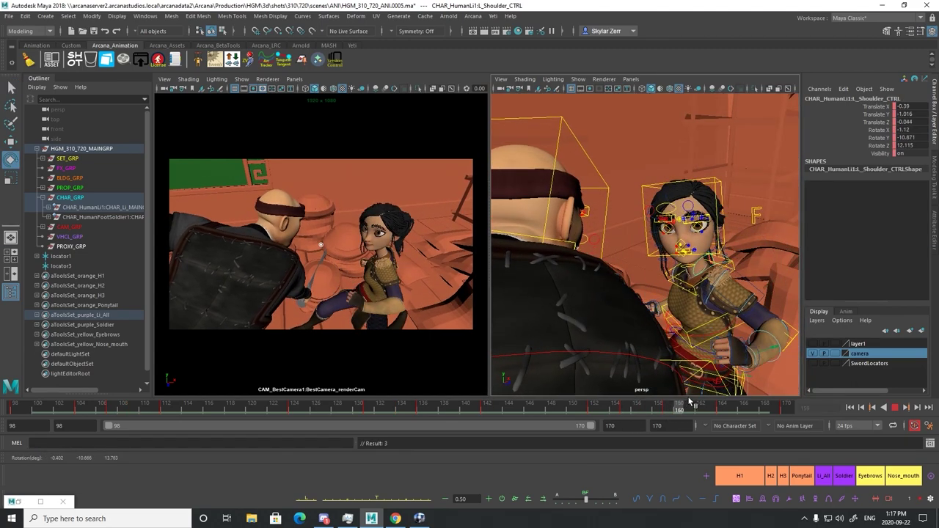
Rotate Li's left shoulder control at frame 164 to about X -3.7, Y -6.2, Z 8.6 and review the shoulder motion
key(alt+v)
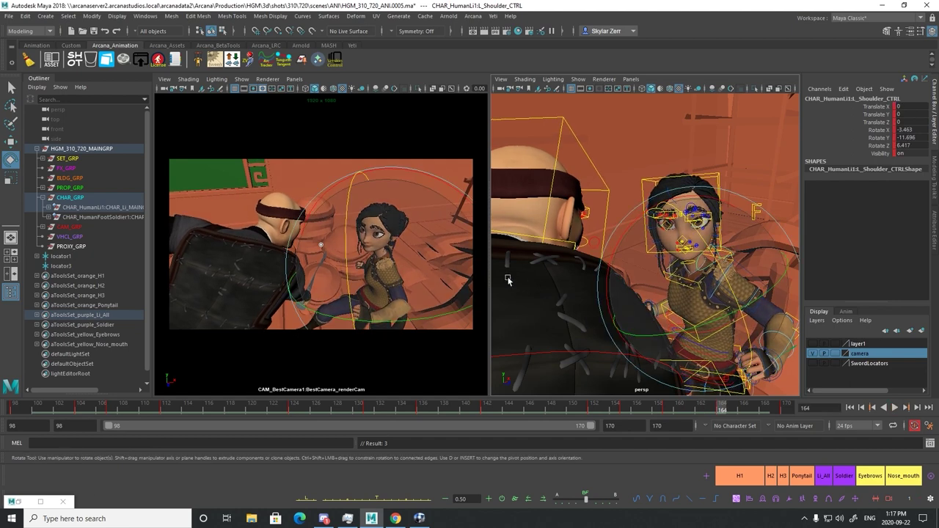
key(shift+e)
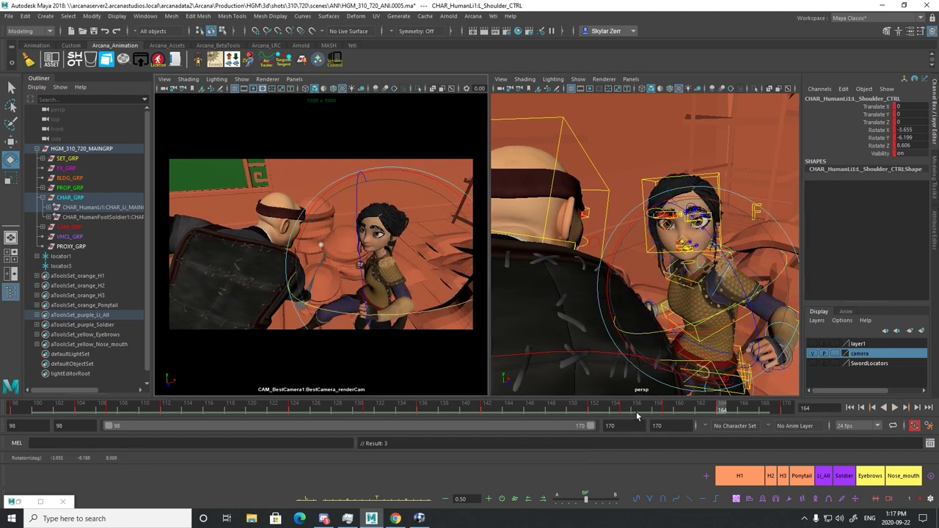
drag(618, 415, 723, 411)
key(alt+v)
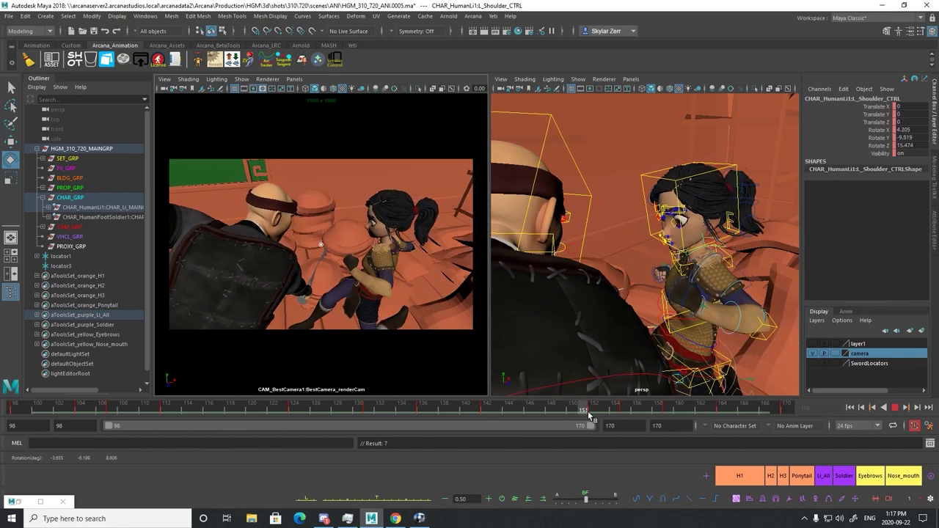
key(alt+v)
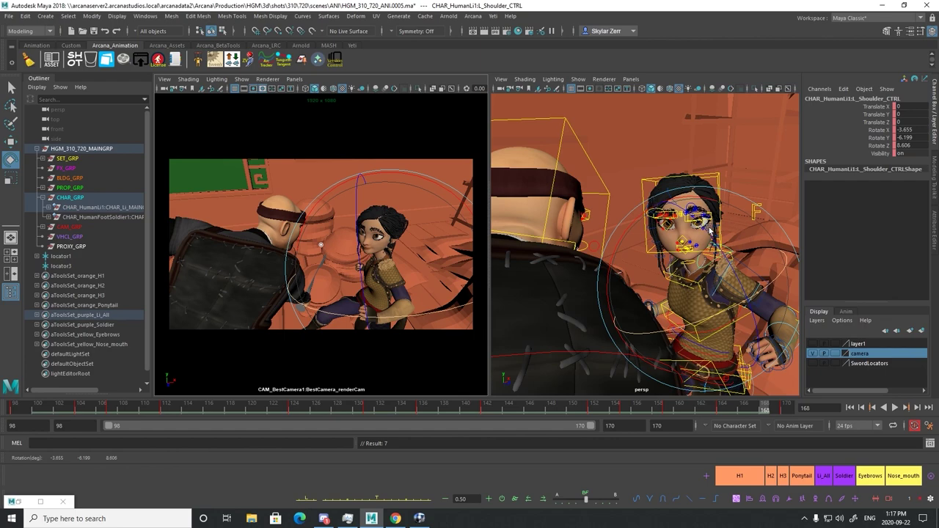
Raise Li's left and right inner brow controls at frame 164, the right one to about X -0.11, Y 0.98, Z 0.17
alt+drag(709, 230, 697, 234)
alt+right_drag(697, 234, 739, 229)
key(q)
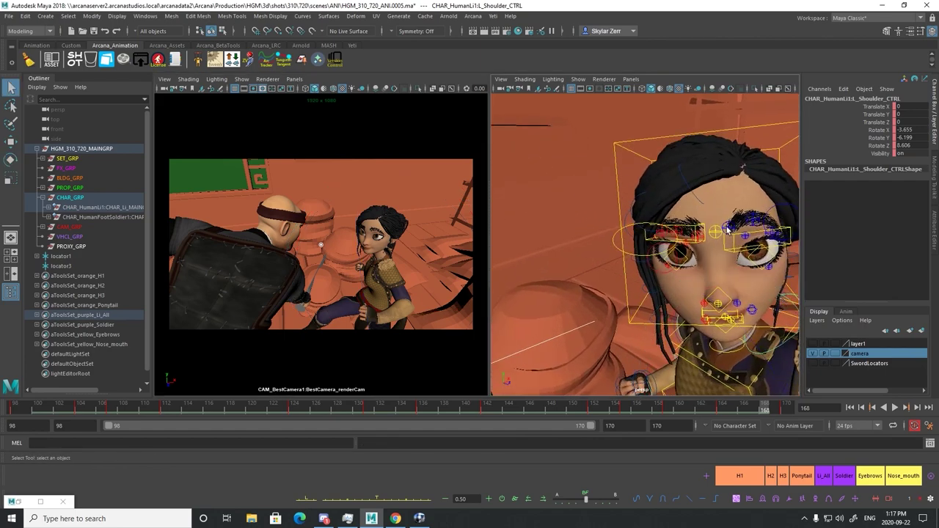
click(728, 230)
drag(608, 410, 722, 411)
key(w)
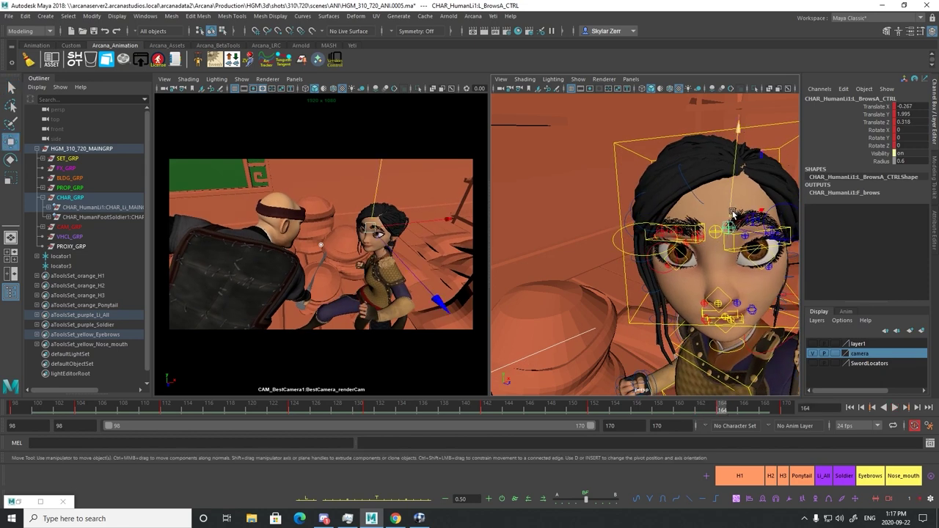
drag(732, 212, 699, 210)
click(697, 236)
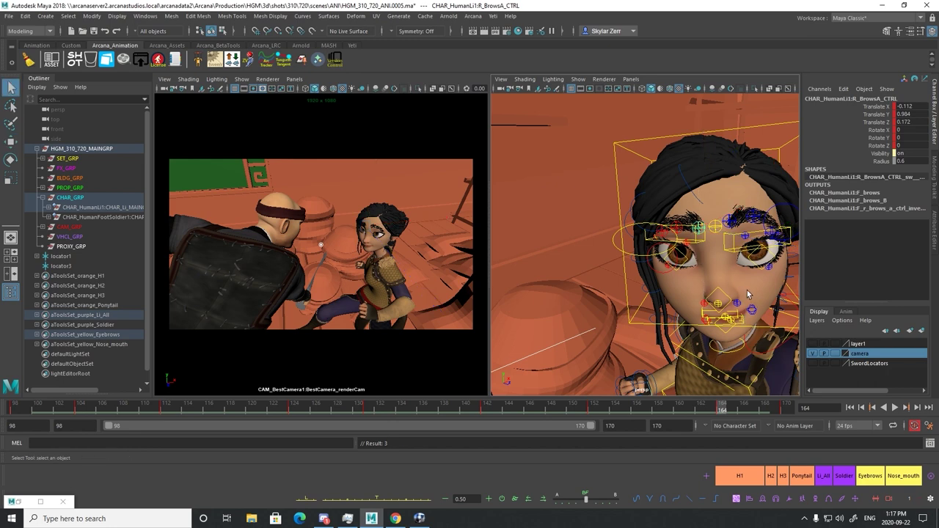
Lower Li's right middle brow control at frame 164 to about X 0.05, Y -0.41, Z -0.07
click(679, 231)
drag(679, 232, 678, 218)
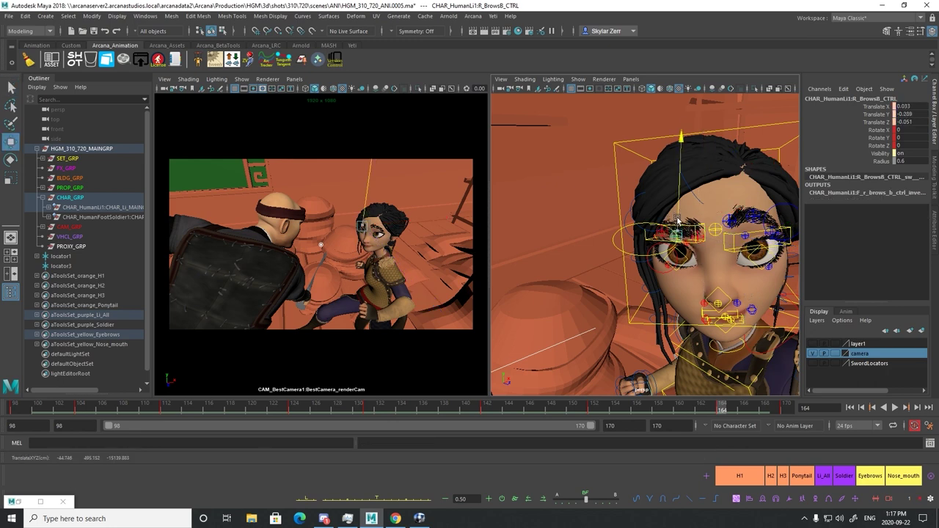
key(ctrl+z)
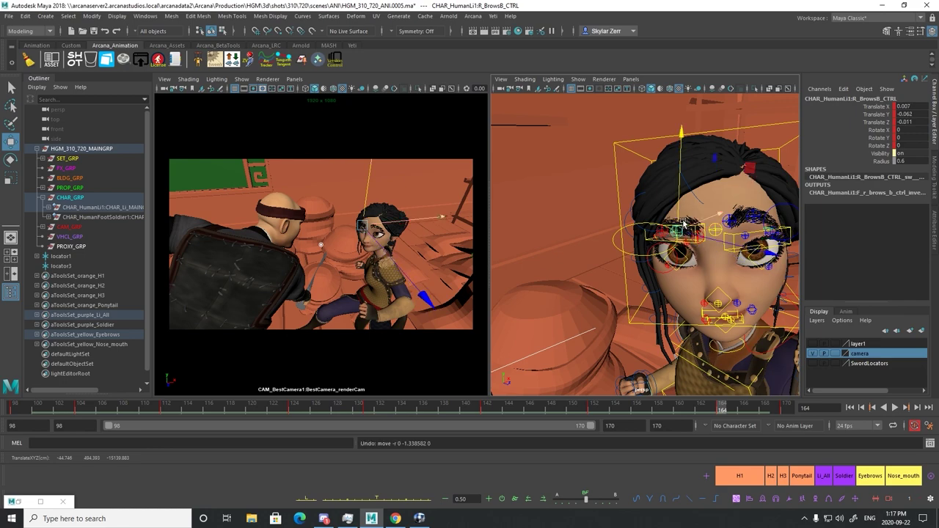
alt+drag(728, 231, 686, 237)
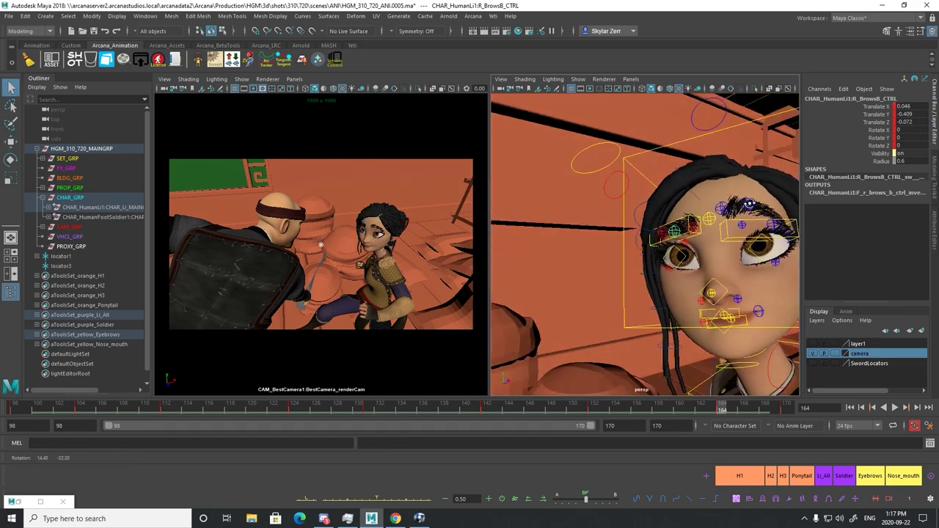
Move Li's left middle brow control at frame 164 to about X 0.56, Y 0.88, Z -0.05
alt+middle_drag(712, 236, 635, 232)
alt+right_drag(634, 232, 695, 230)
click(653, 212)
key(w)
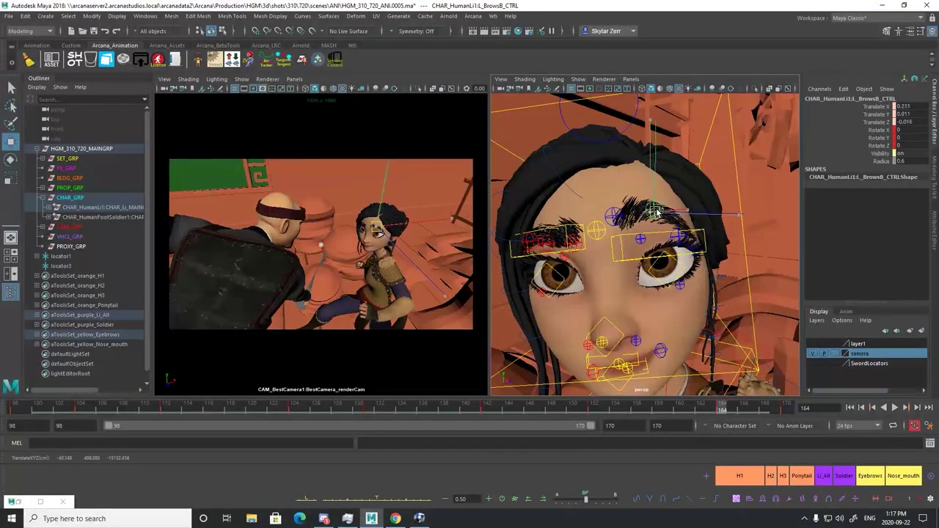
alt+drag(658, 213, 624, 226)
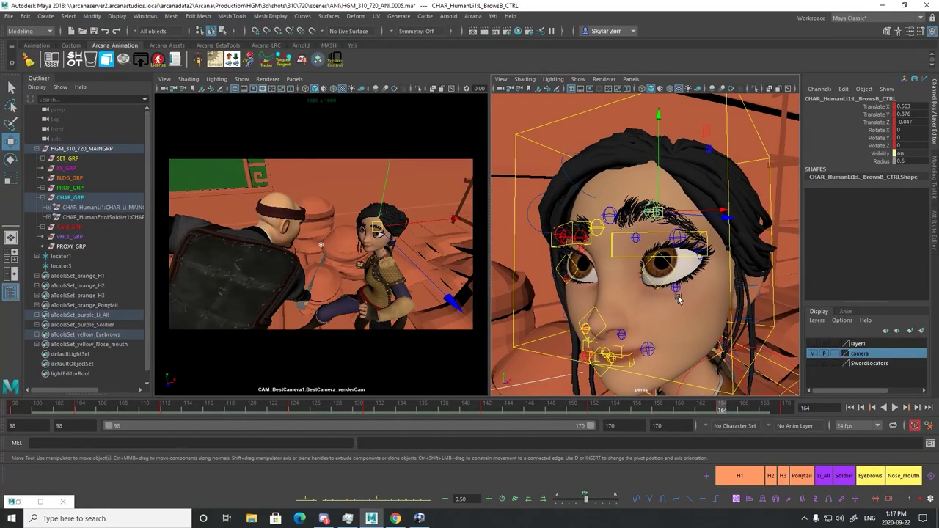
Try to raise Li's left lower eyelid control at frame 164 and undo the move
click(588, 274)
drag(680, 270, 680, 255)
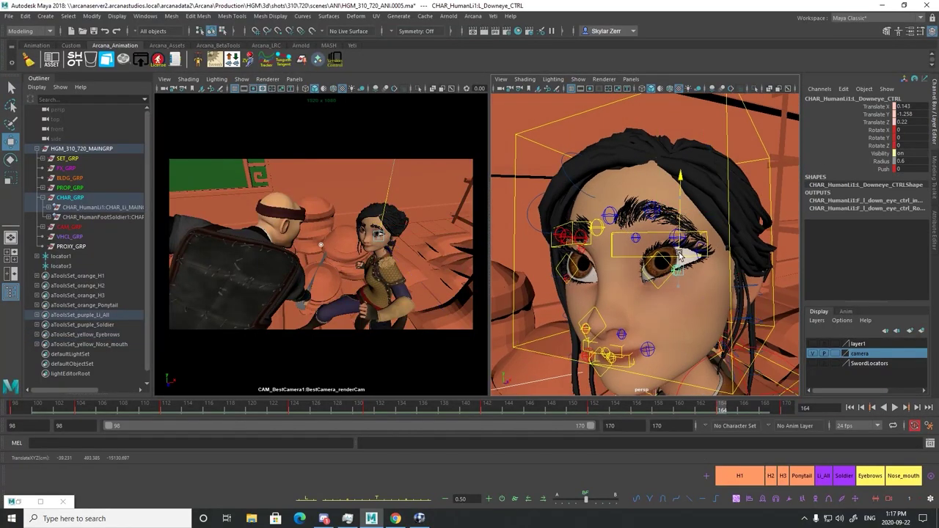
key(ctrl+z)
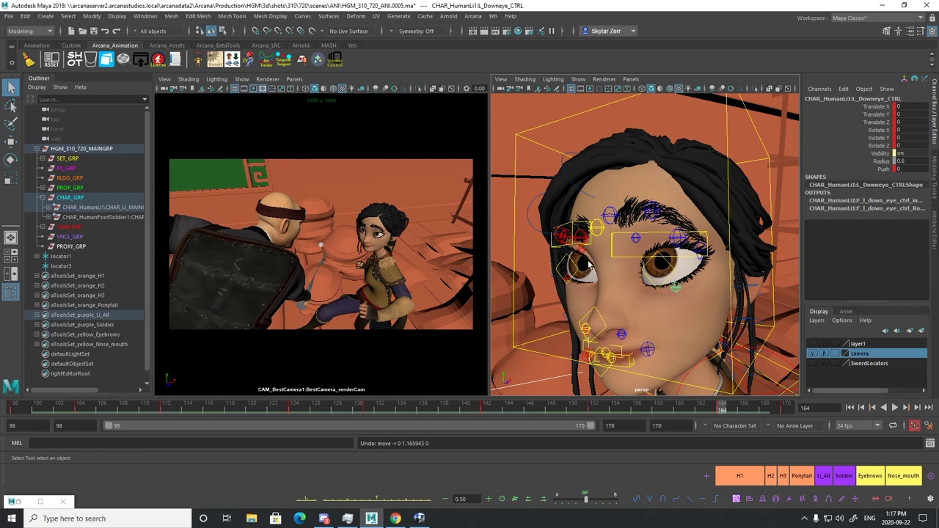
Lower Li's left and right upper eyelid controls at frame 164, the left one to about X -1.57, Y 0.03, Z 0.80
alt+drag(661, 238, 692, 227)
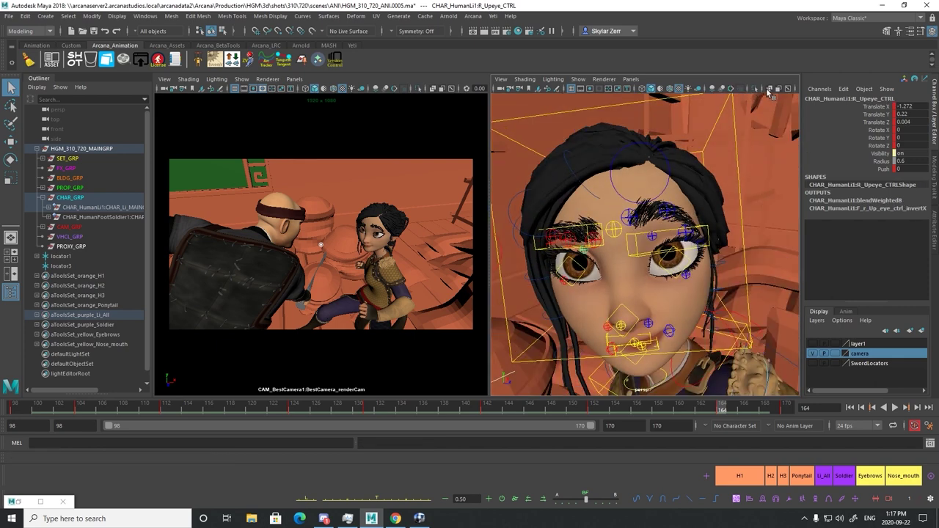
click(654, 239)
key(w)
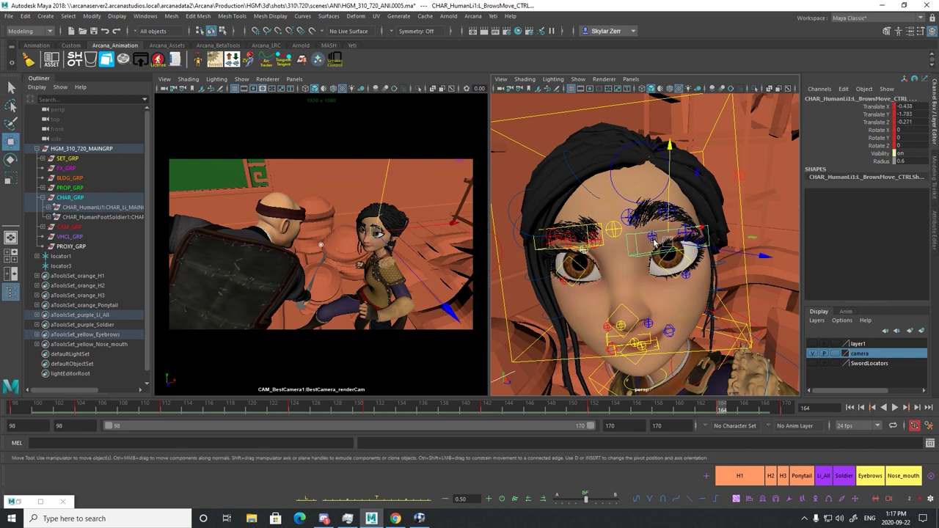
click(645, 220)
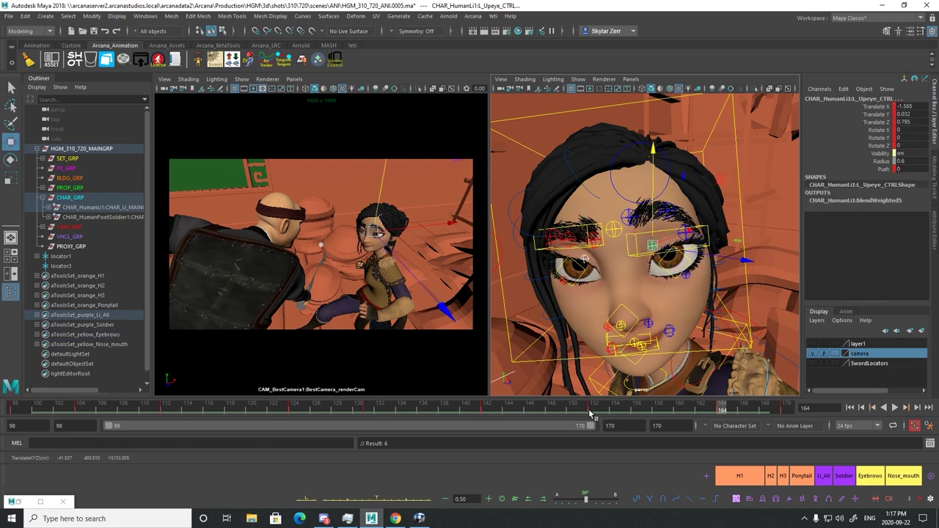
Scrub and play the animation to review Li's eye and brow motion, ending at frame 109
mouse_move(590, 411)
mouse_down()
mouse_move(725, 408)
mouse_move(671, 419)
mouse_move(701, 424)
mouse_up()
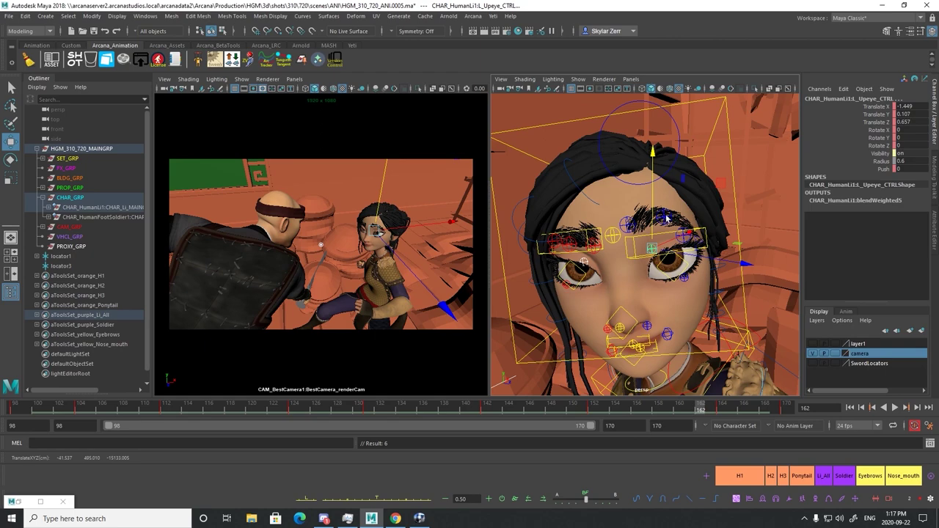
key(alt+v)
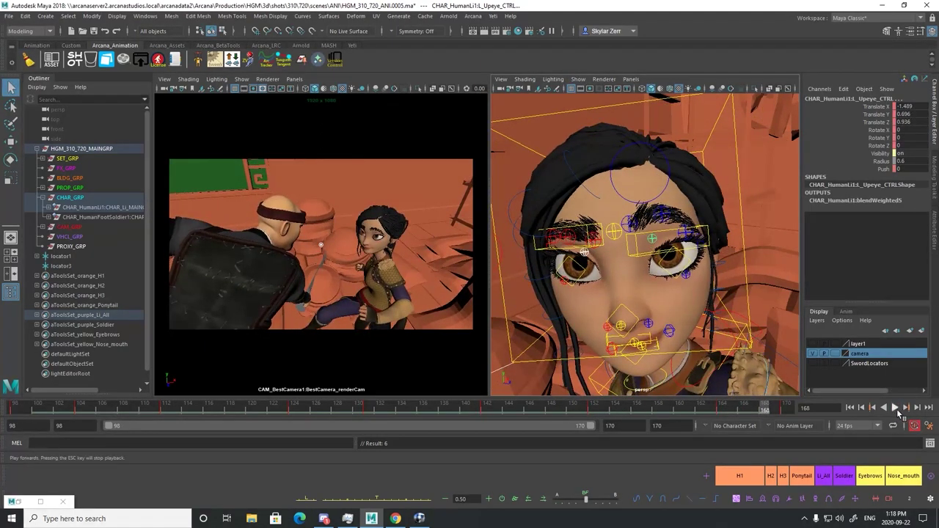
click(895, 408)
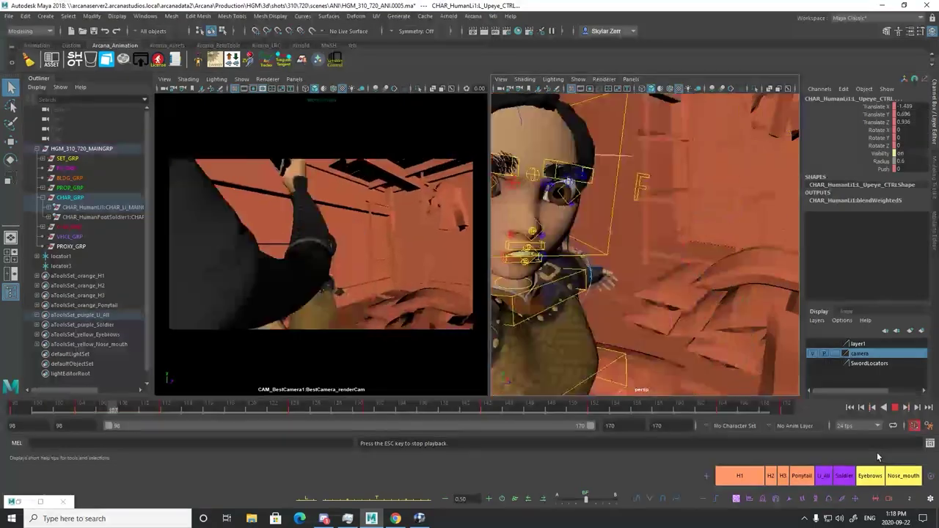
click(895, 408)
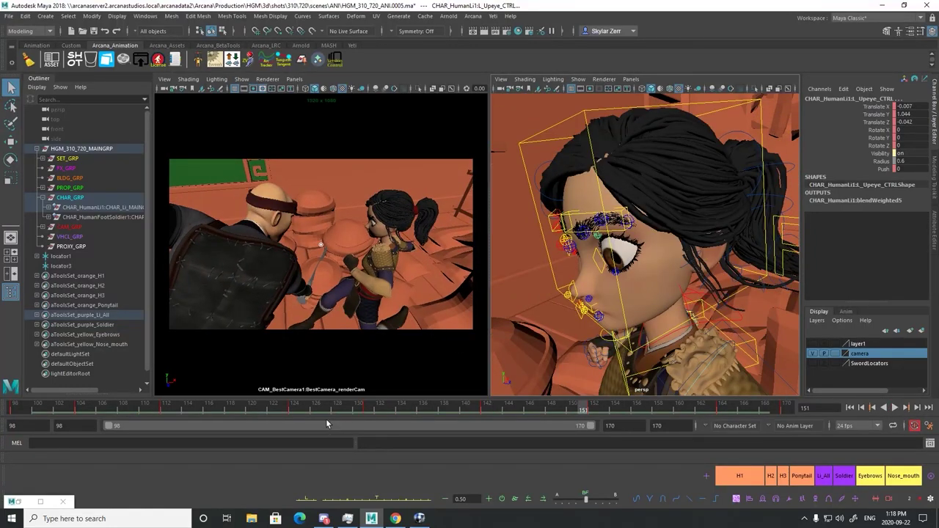
mouse_move(319, 411)
mouse_down()
mouse_move(360, 409)
mouse_move(67, 393)
mouse_move(138, 387)
mouse_up()
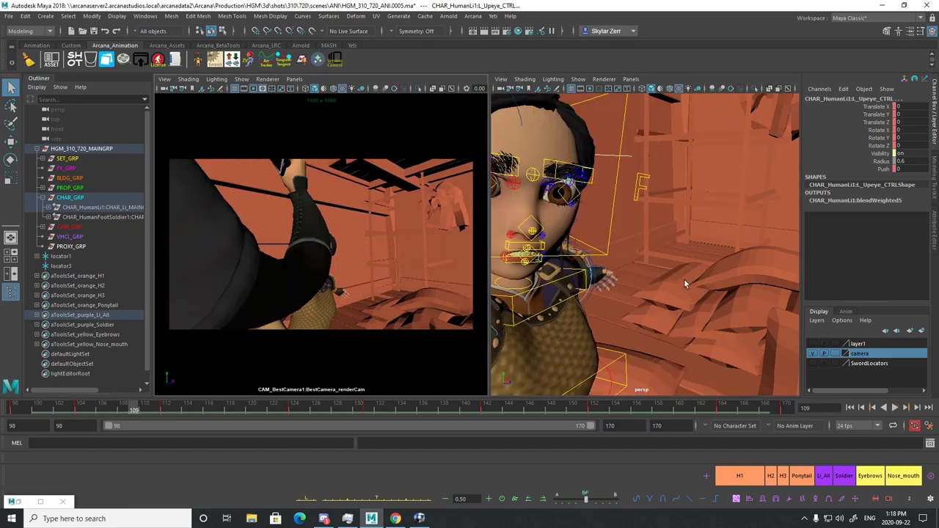
Try rotating Li's chest control about X at frame 107 and undo the rotation
click(619, 356)
drag(90, 412, 114, 405)
key(e)
drag(403, 275, 406, 282)
key(ctrl+z)
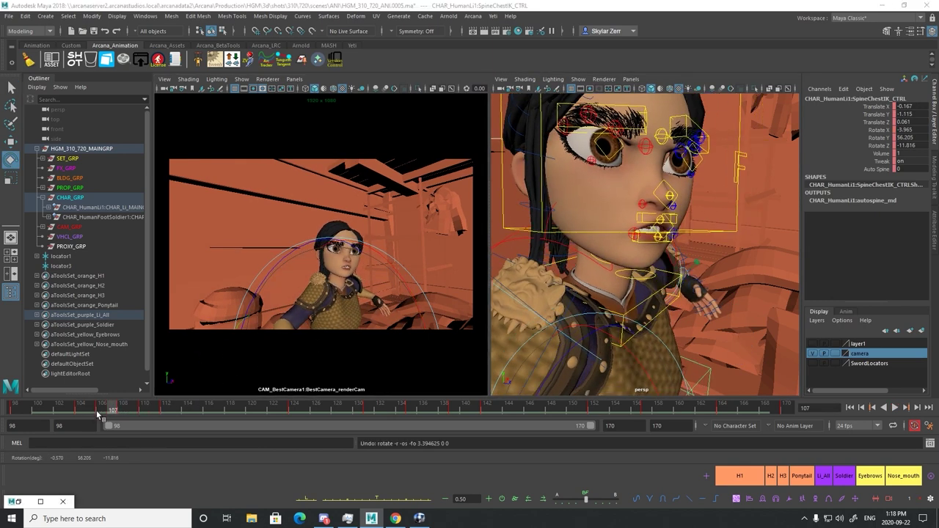
Rotate Li's chest control to about X 0.2 at frame 108 and X -2.0 at frame 110, checking the motion up to frame 118
click(121, 408)
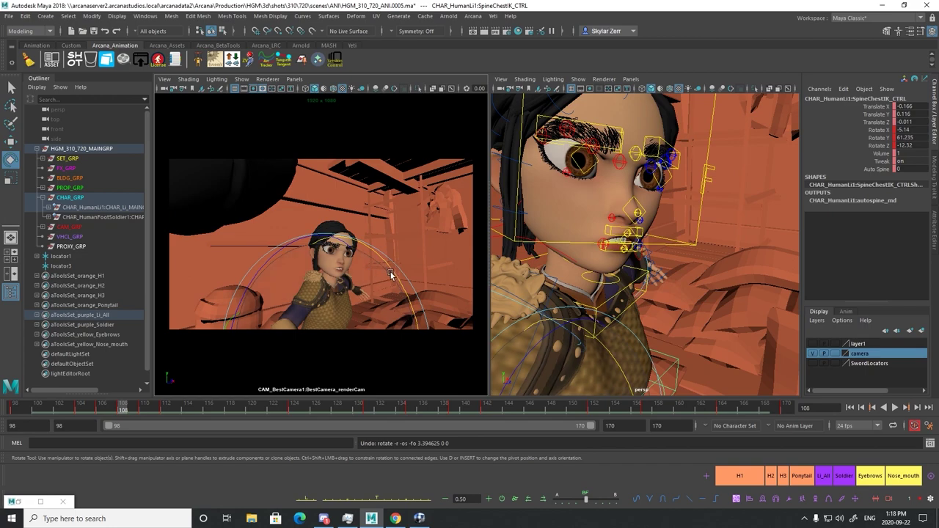
key(alt+v)
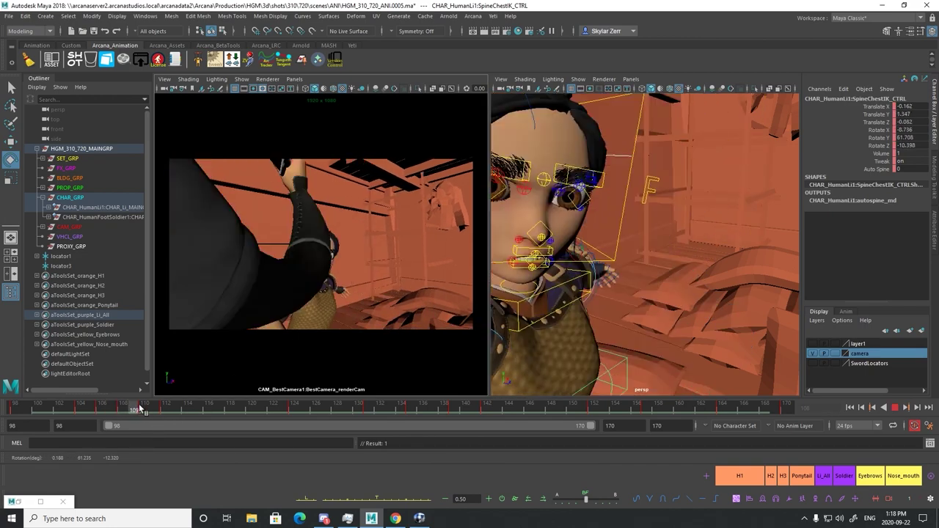
key(alt+v)
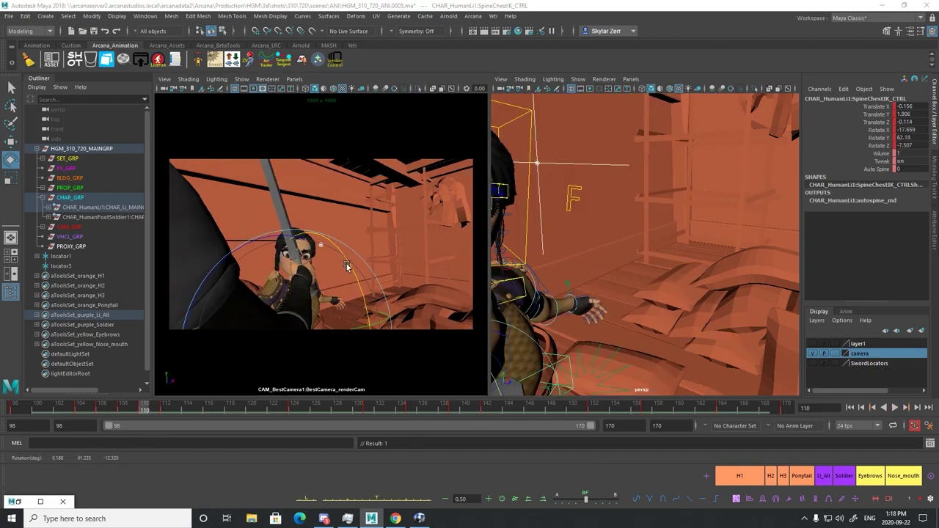
drag(347, 266, 369, 296)
key(alt+v)
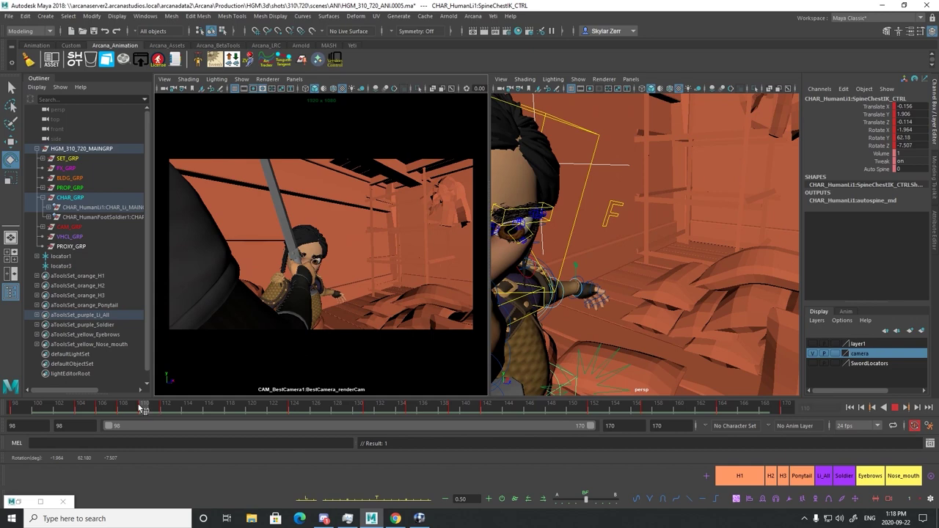
mouse_move(139, 406)
mouse_down()
mouse_move(109, 405)
mouse_move(230, 407)
mouse_up()
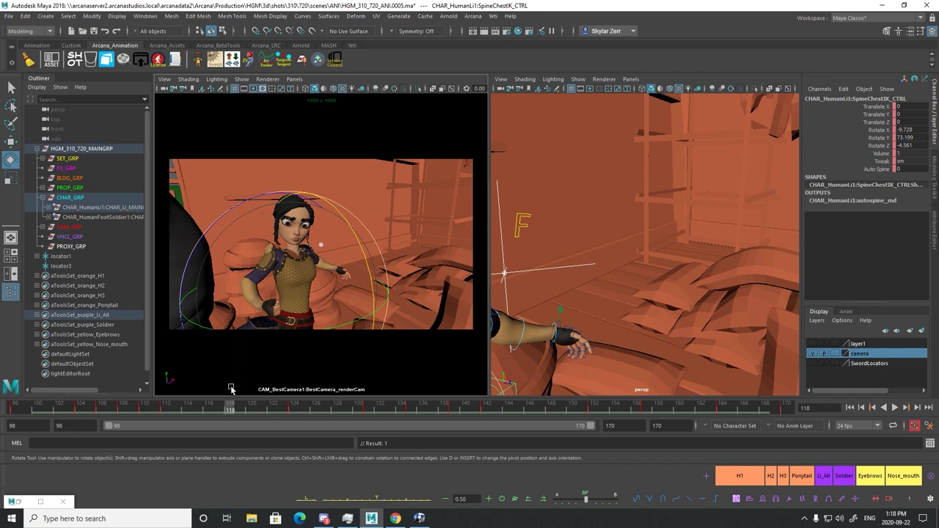
Enlarge the shot camera view to fill the workspace and play the animation through it
key(space)
key(space)
key(space)
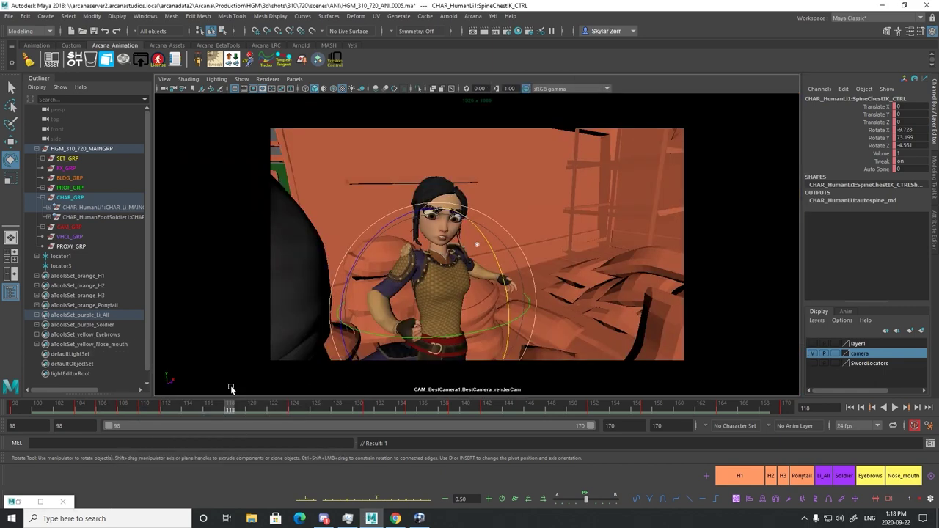
click(896, 409)
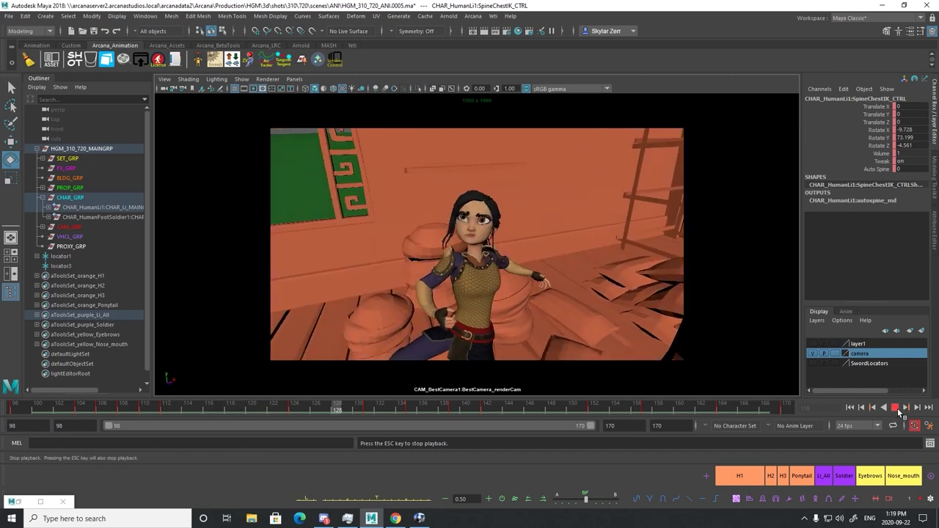
click(895, 408)
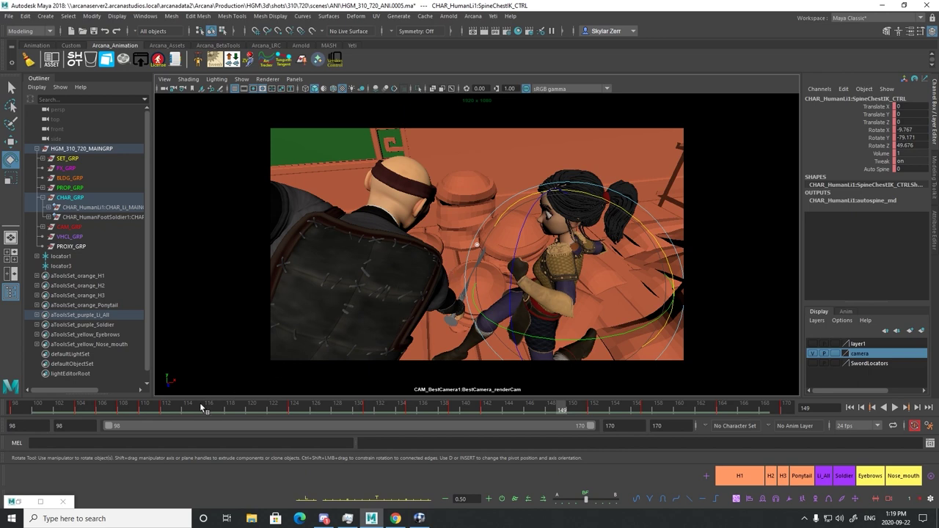
Select all of Li's controls at frame 111 and open their animation curves in the Graph Editor
drag(111, 409, 155, 406)
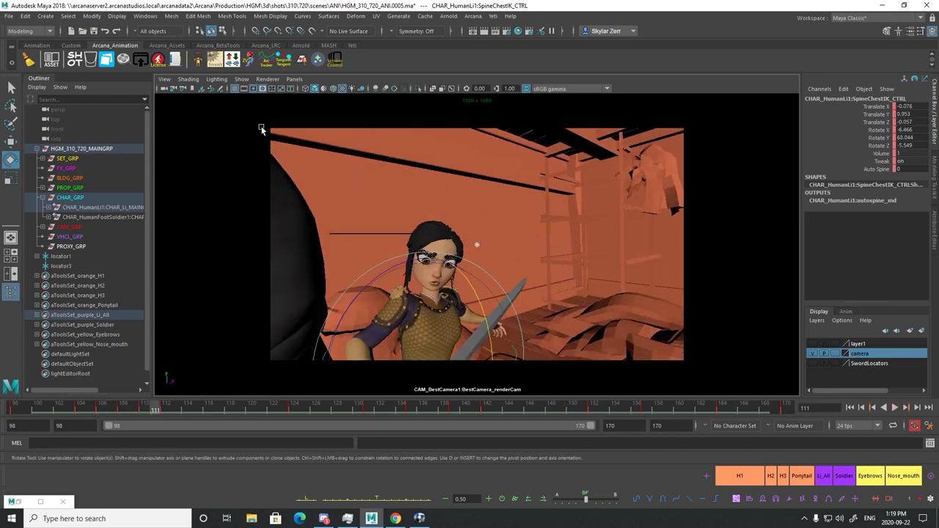
click(824, 481)
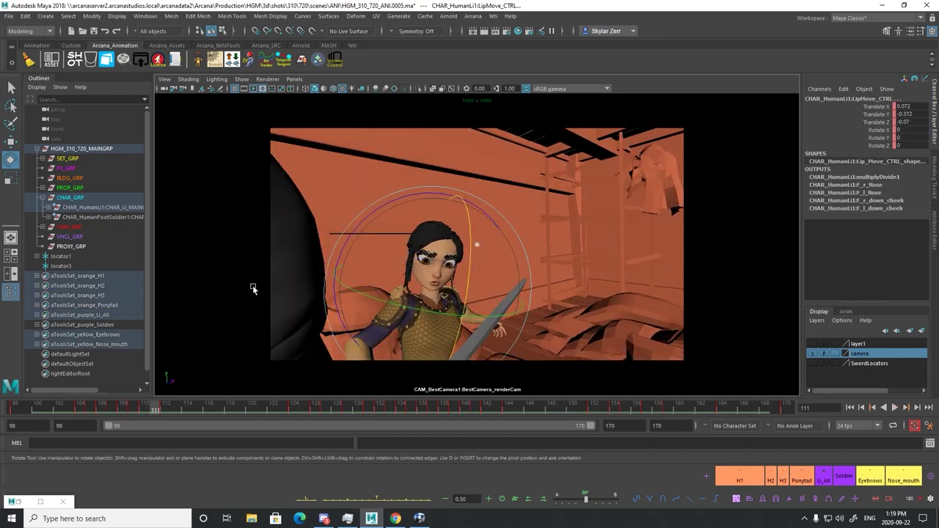
click(147, 17)
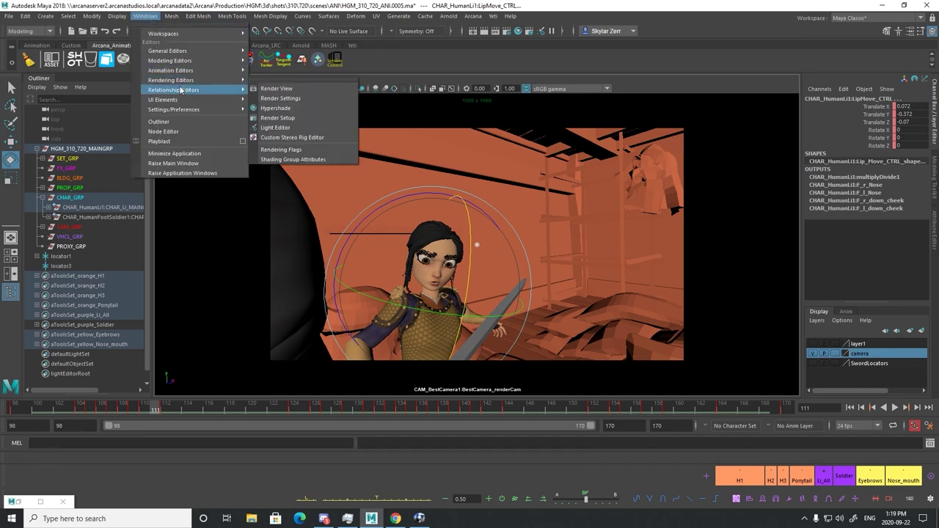
mouse_move(220, 70)
click(275, 78)
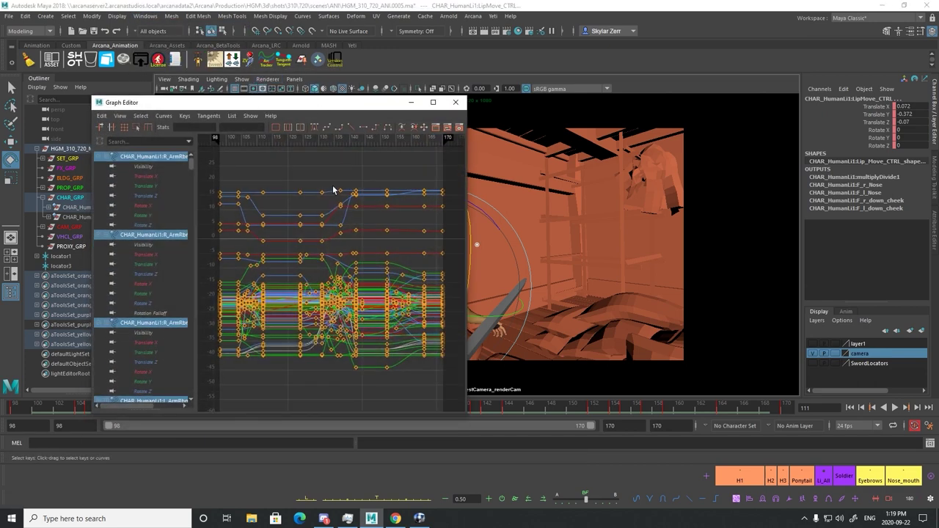
click(433, 102)
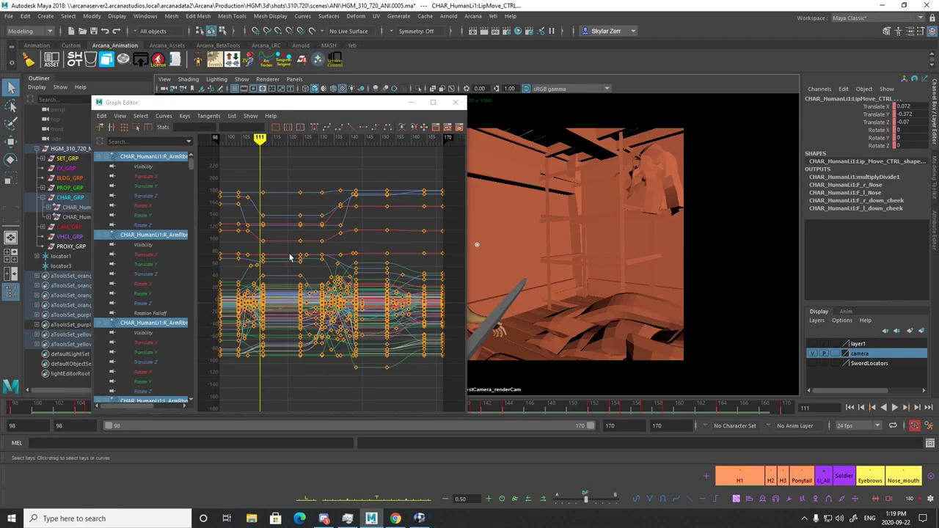
Examine Li's animation curves and the matching poses at frames 138 and 144, and close the Graph Editor
alt+middle_drag(290, 257, 346, 284)
scroll(314, 265, up, 4)
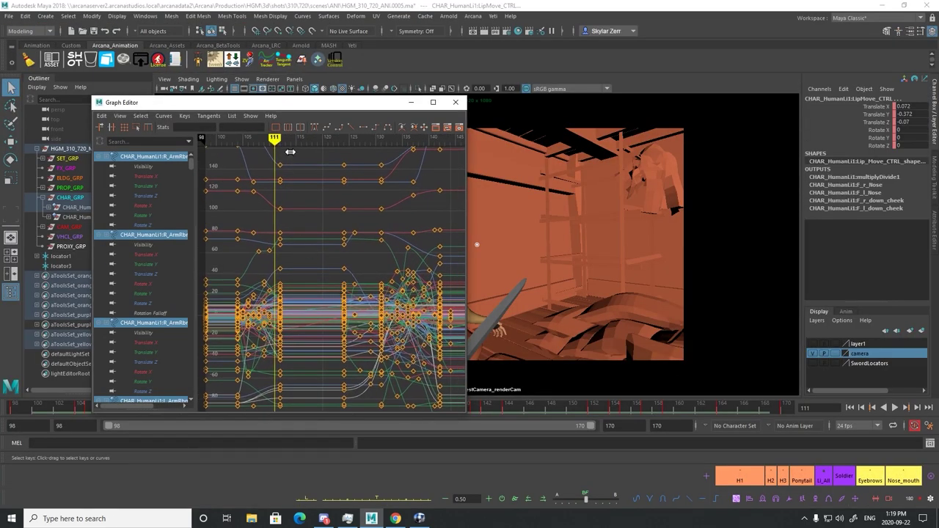
mouse_move(290, 152)
mouse_down()
mouse_move(307, 146)
mouse_move(375, 176)
mouse_move(347, 178)
mouse_move(433, 223)
mouse_up()
alt+middle_drag(416, 229, 399, 224)
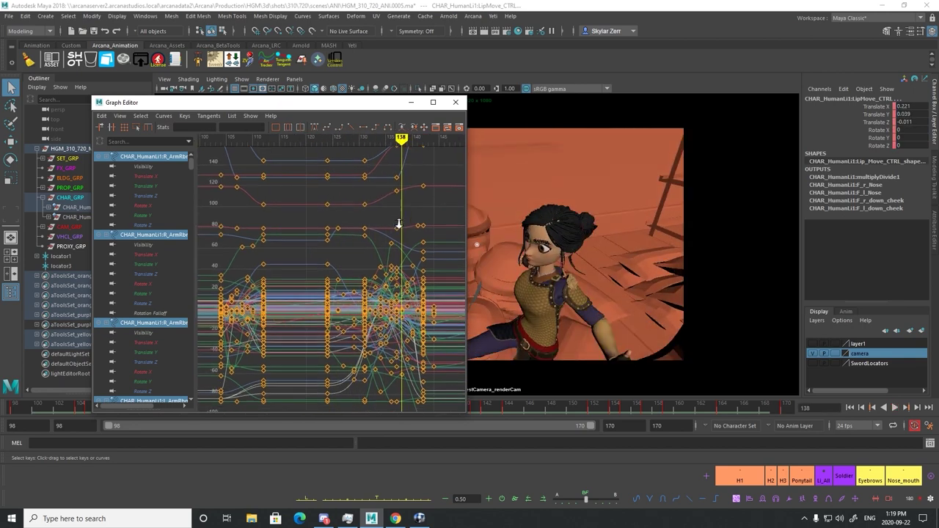
alt+right_drag(399, 223, 361, 230)
mouse_move(361, 230)
alt+middle_down()
mouse_move(372, 233)
mouse_move(348, 231)
alt+middle_up()
alt+right_drag(348, 232, 377, 239)
alt+middle_drag(377, 239, 362, 245)
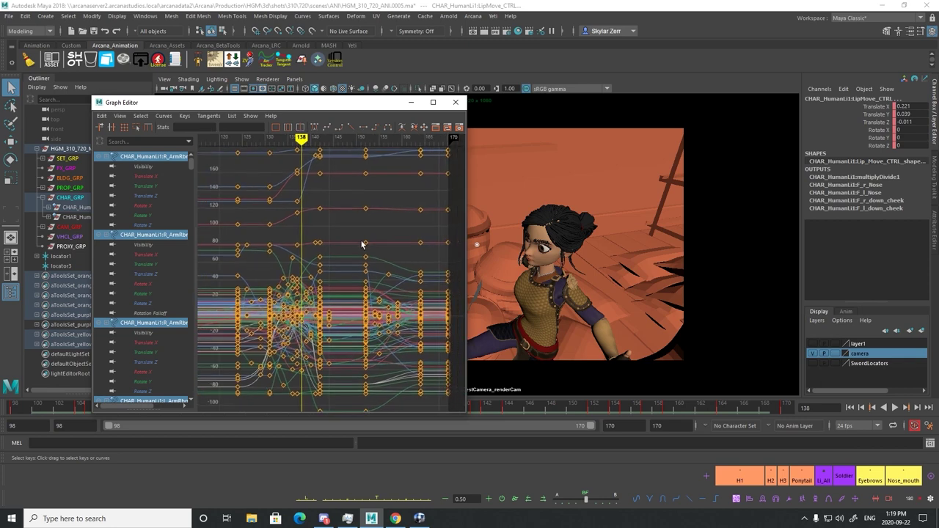
mouse_move(301, 145)
mouse_down()
mouse_move(400, 164)
mouse_move(308, 171)
mouse_move(332, 176)
mouse_up()
alt+middle_drag(367, 190, 383, 195)
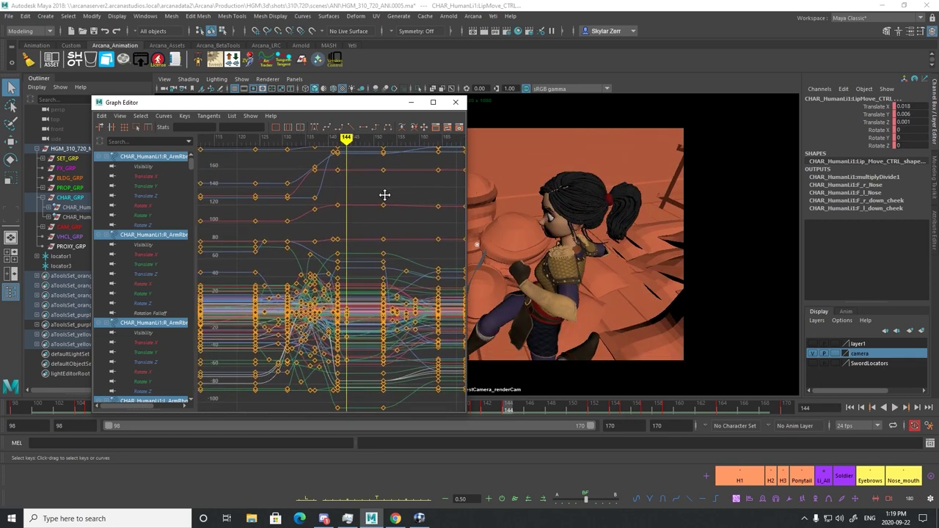
mouse_move(383, 195)
alt+right_down()
mouse_move(350, 211)
mouse_move(345, 241)
mouse_move(355, 248)
alt+right_up()
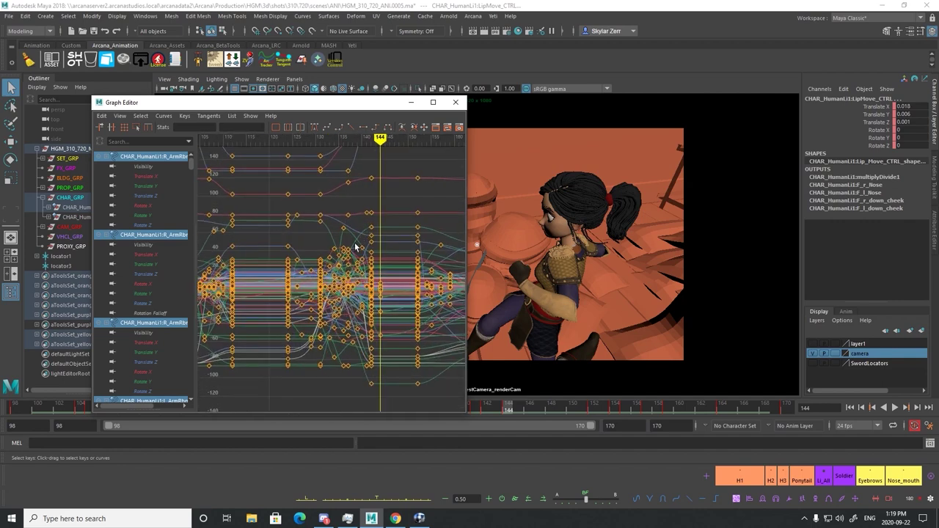
click(458, 104)
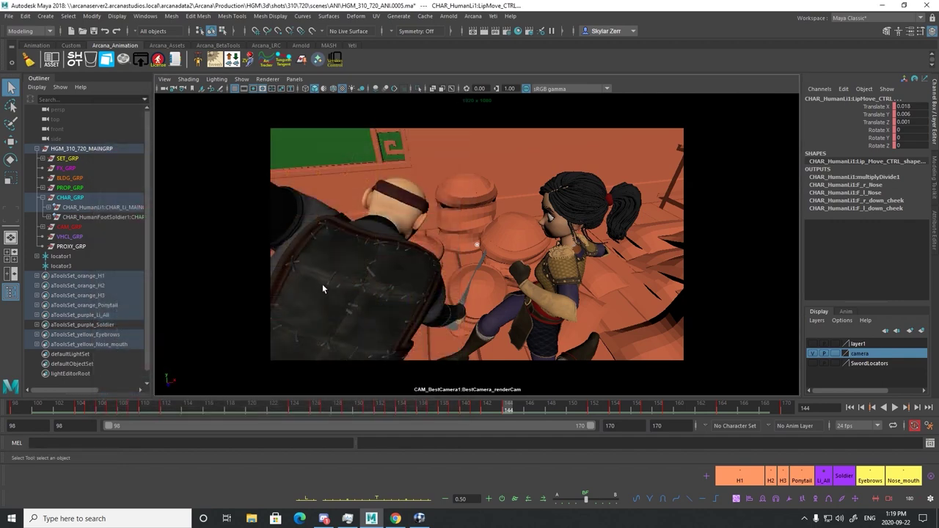
Switch the enlarged view to the perspective camera at frame 120 and select all of Li's controls
drag(58, 409, 251, 418)
click(294, 79)
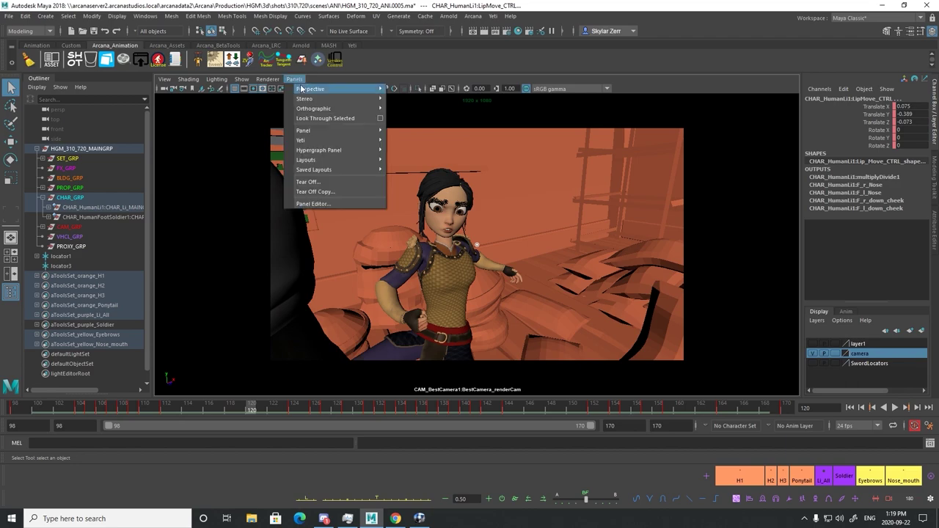
mouse_move(372, 94)
click(415, 101)
alt+drag(502, 166, 460, 197)
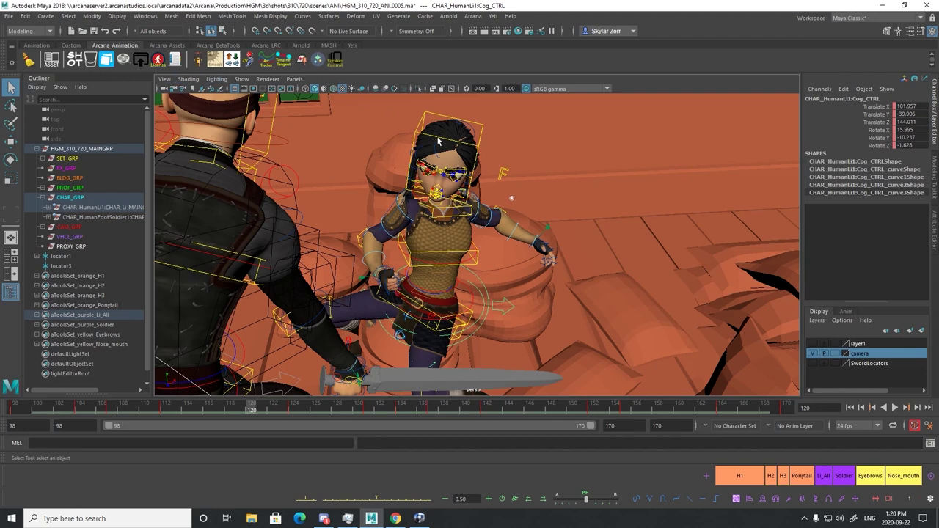
click(825, 475)
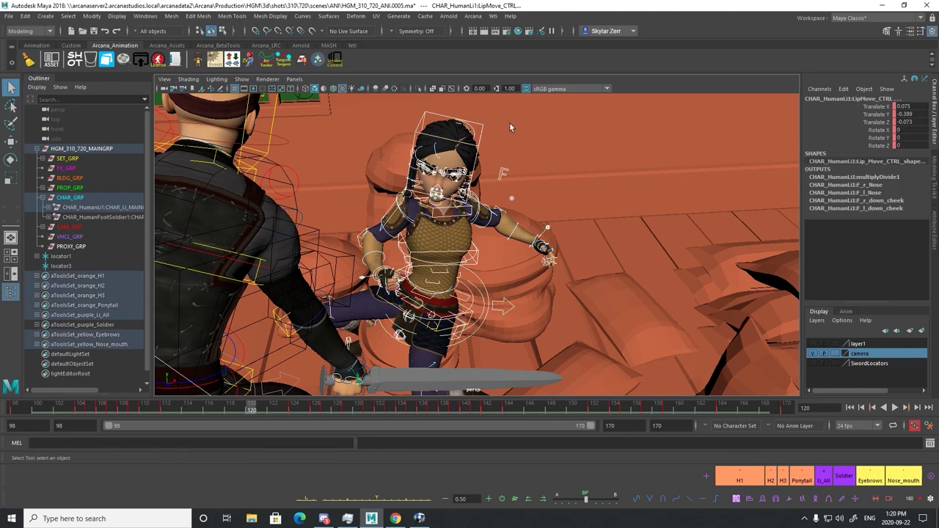
Isolate Li in the perspective view, select her Cog control and scrub her motion from frame 105 while viewing her from the side
click(80, 207)
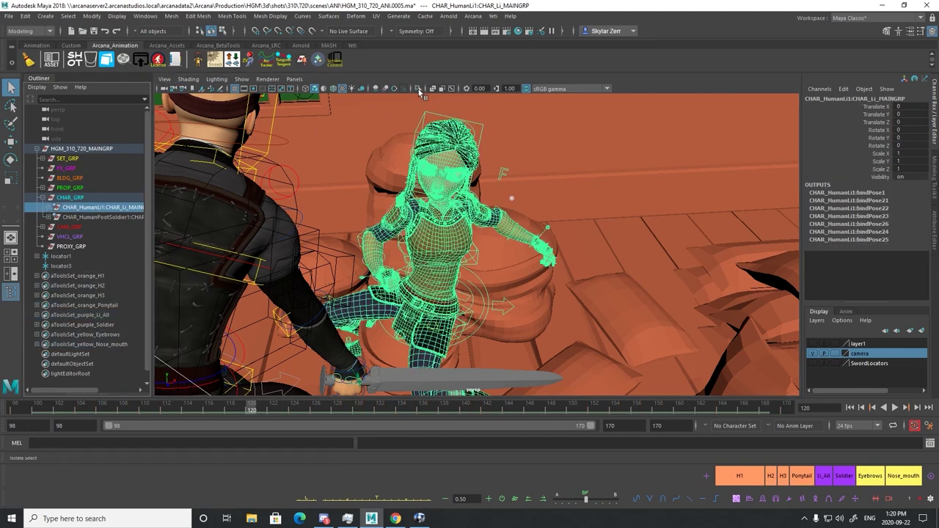
click(418, 89)
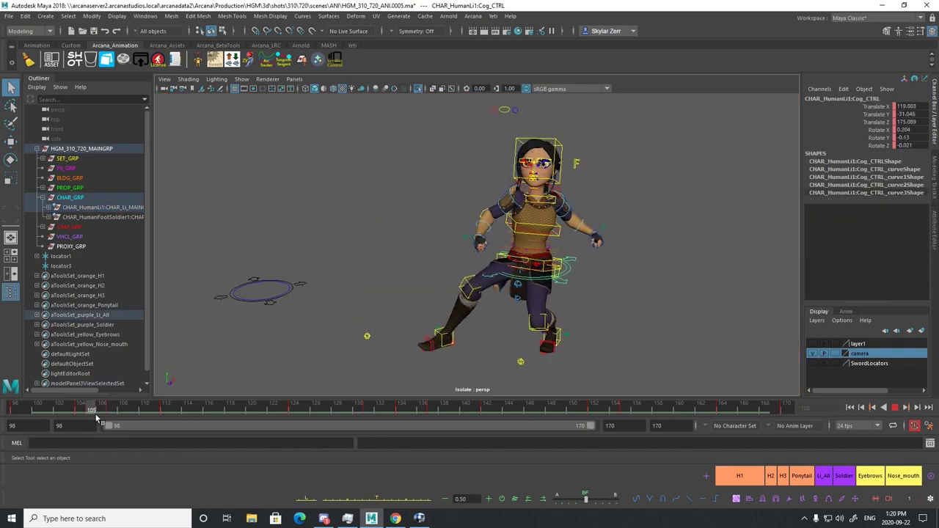
drag(95, 413, 155, 411)
alt+drag(427, 254, 485, 255)
alt+drag(508, 250, 190, 350)
Move Li's Cog control to Translate X 94.919 and Translate Z 140.675 at frame 116, and check the motion
drag(110, 409, 209, 411)
key(w)
alt+drag(433, 275, 495, 255)
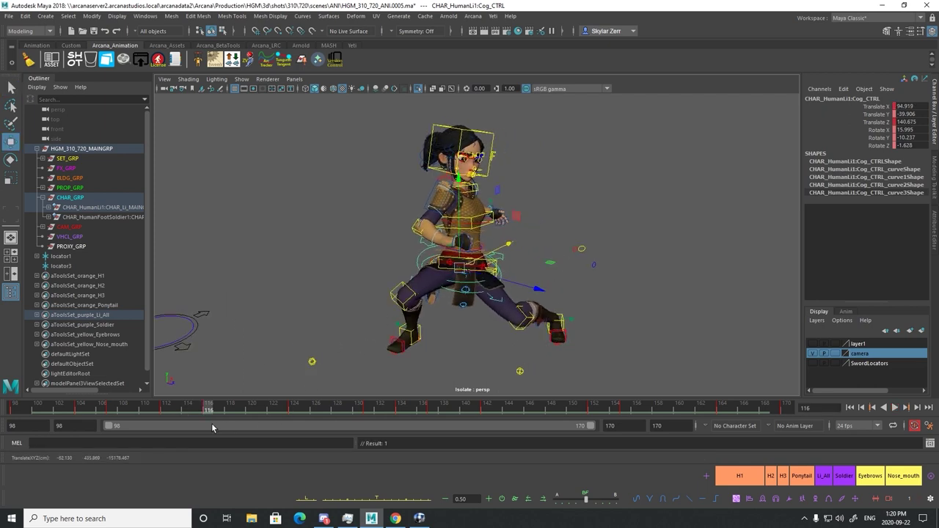
mouse_move(166, 406)
mouse_down()
mouse_move(210, 416)
mouse_move(336, 410)
mouse_up()
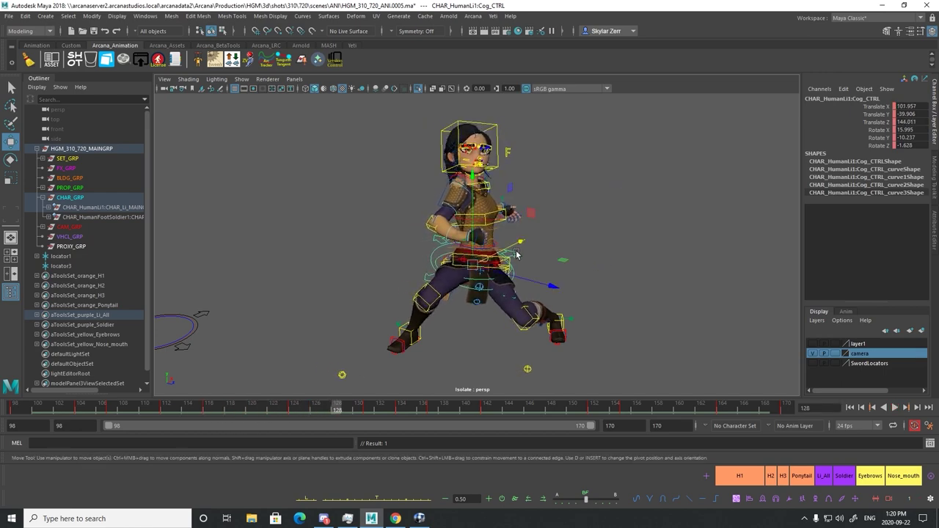
alt+drag(440, 293, 398, 292)
key(alt+v)
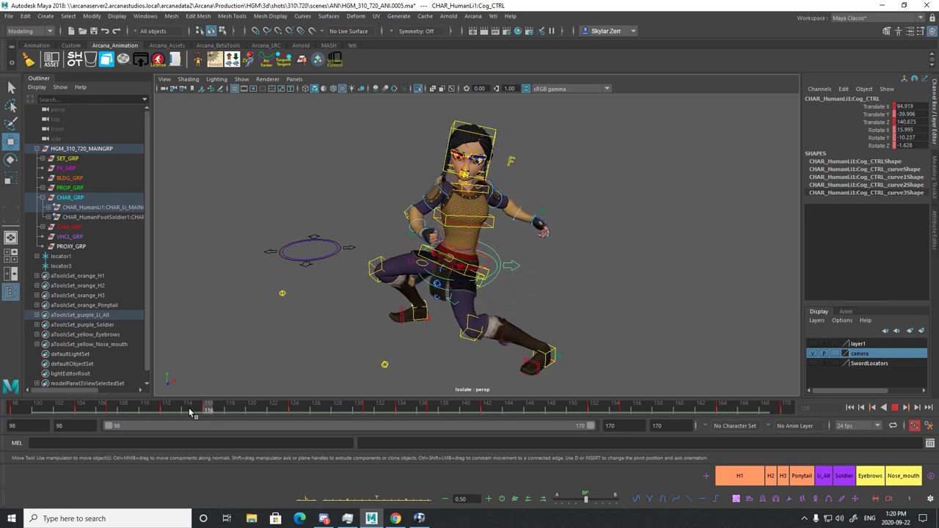
Shift the Cog control's keys between frames 109 and 116 one frame earlier and scrub the result
shift+drag(145, 410, 211, 412)
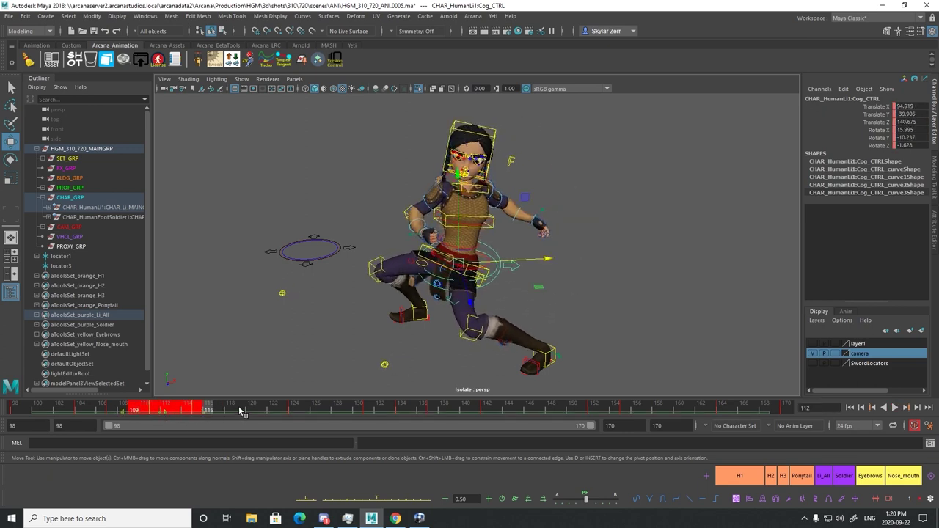
click(248, 411)
mouse_move(151, 415)
mouse_down()
mouse_move(129, 412)
mouse_move(194, 413)
mouse_move(156, 411)
mouse_move(165, 412)
mouse_up()
Open the Cog control's translate curves in the Graph Editor, reshape the tangents at frames 111 and 115, and minimize the editor
click(145, 15)
mouse_move(183, 79)
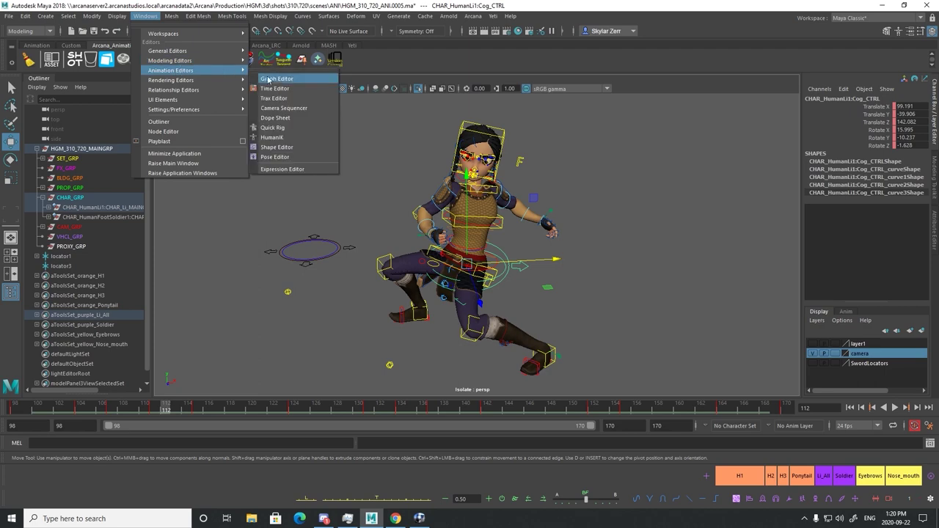
click(279, 81)
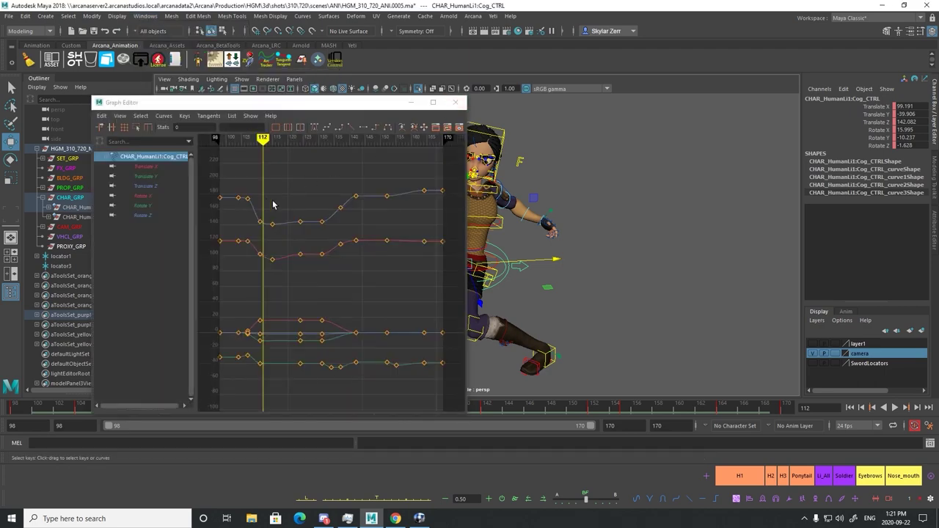
drag(277, 150, 277, 169)
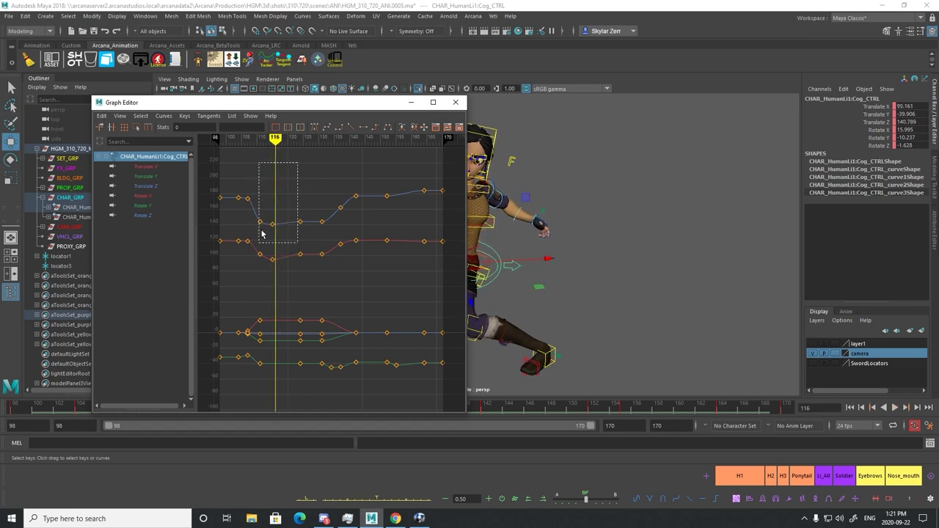
drag(237, 272, 236, 270)
drag(157, 187, 157, 169)
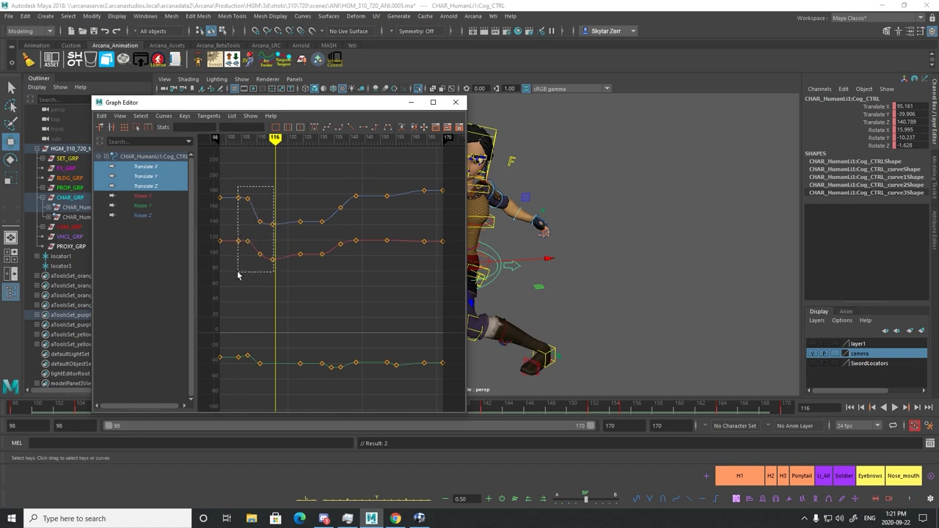
key(f)
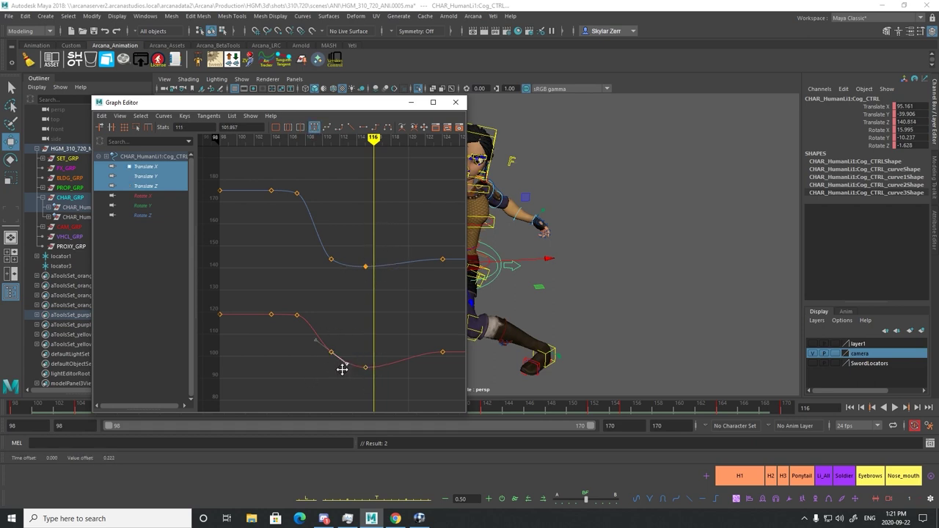
click(365, 367)
drag(387, 372, 390, 369)
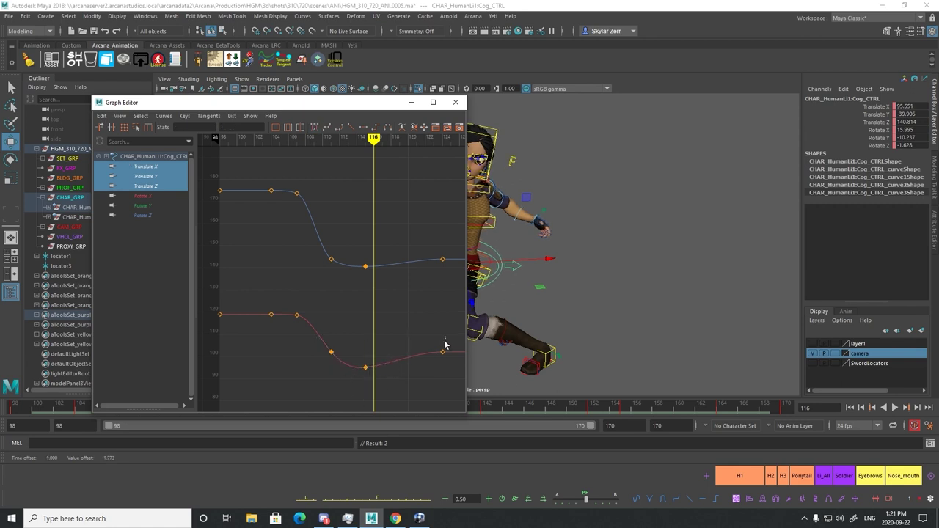
click(409, 107)
key(alt+v)
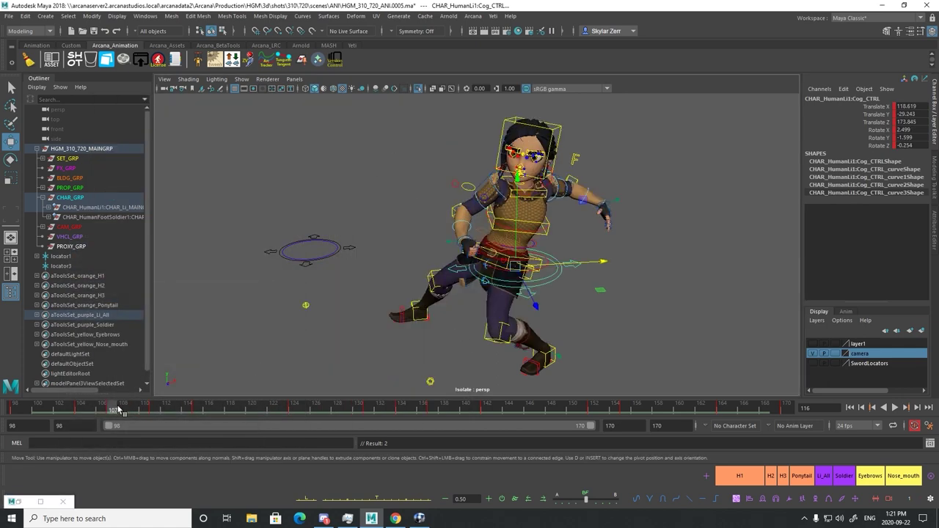
Lower Li's Cog control to Translate Y -40.46 at frame 115
mouse_move(222, 396)
mouse_down()
mouse_move(360, 385)
mouse_move(75, 408)
mouse_move(201, 414)
mouse_move(82, 418)
mouse_move(199, 413)
mouse_up()
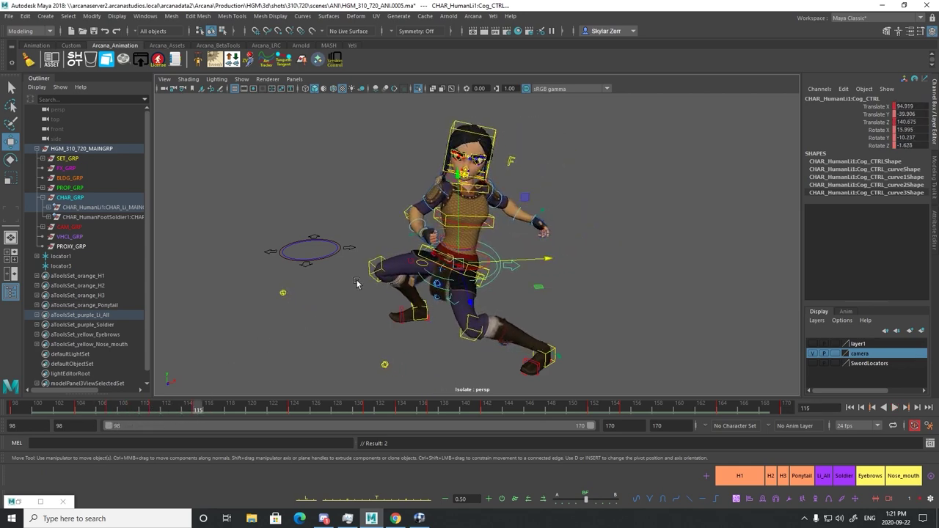
drag(454, 243, 458, 244)
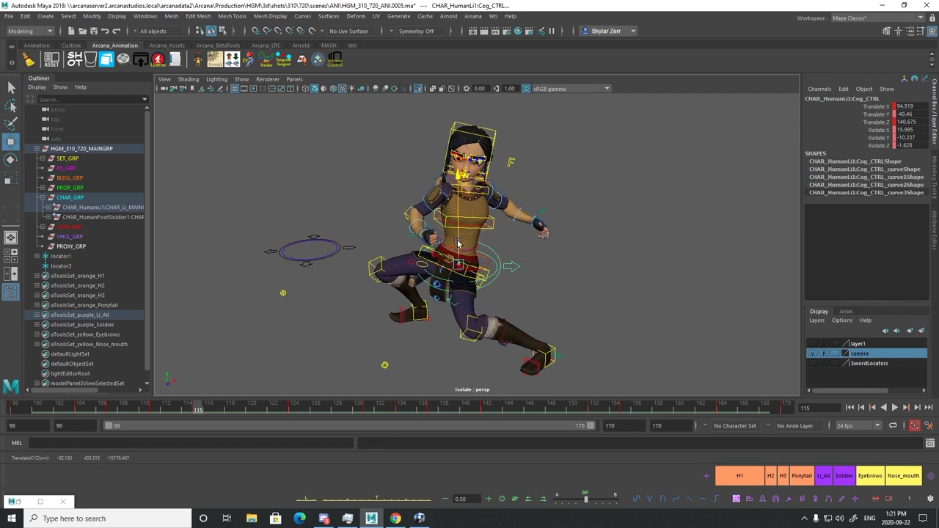
alt+drag(322, 328, 252, 358)
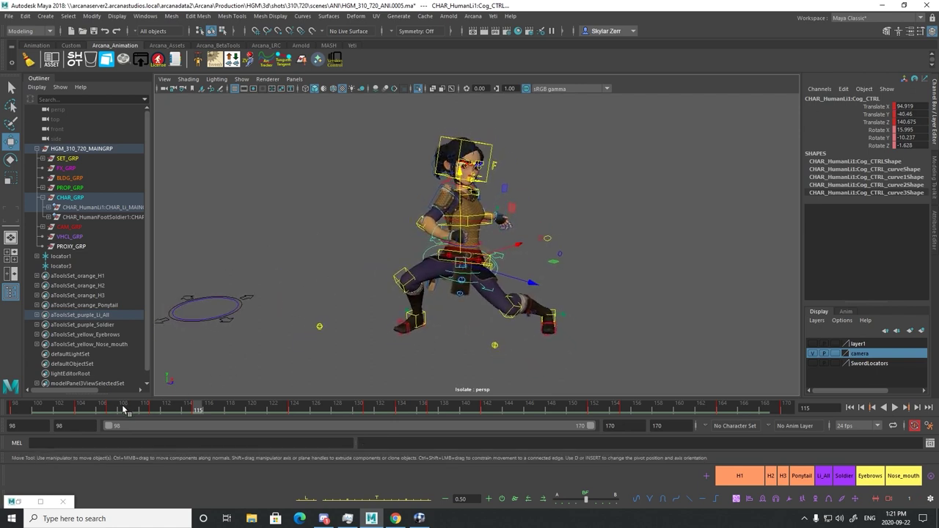
Try raising the Cog control to Translate Y -38.14 at frame 119, play the motion, and undo the change
mouse_move(122, 408)
mouse_down()
mouse_move(180, 407)
mouse_move(221, 387)
mouse_move(230, 393)
mouse_move(172, 409)
mouse_move(226, 390)
mouse_move(199, 408)
mouse_move(241, 408)
mouse_up()
click(466, 243)
key(ctrl+z)
double_click(223, 408)
drag(468, 239, 466, 234)
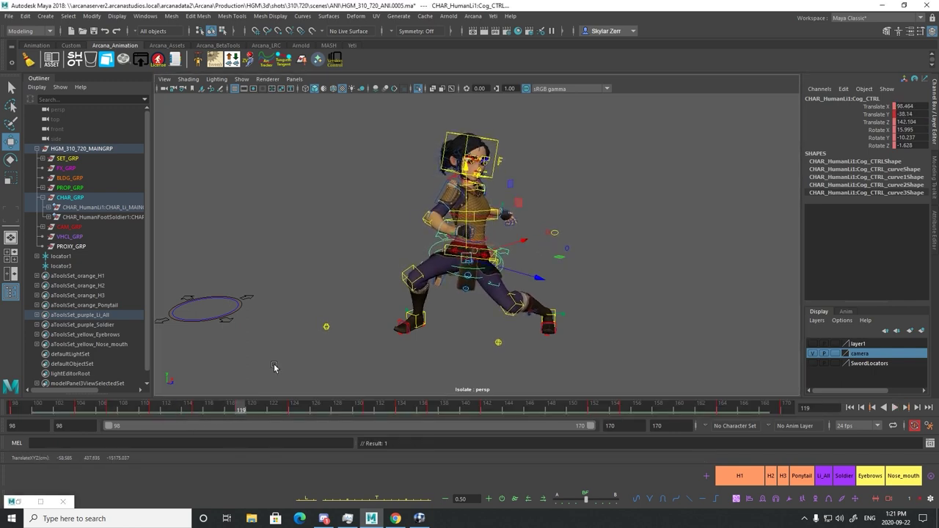
key(alt+v)
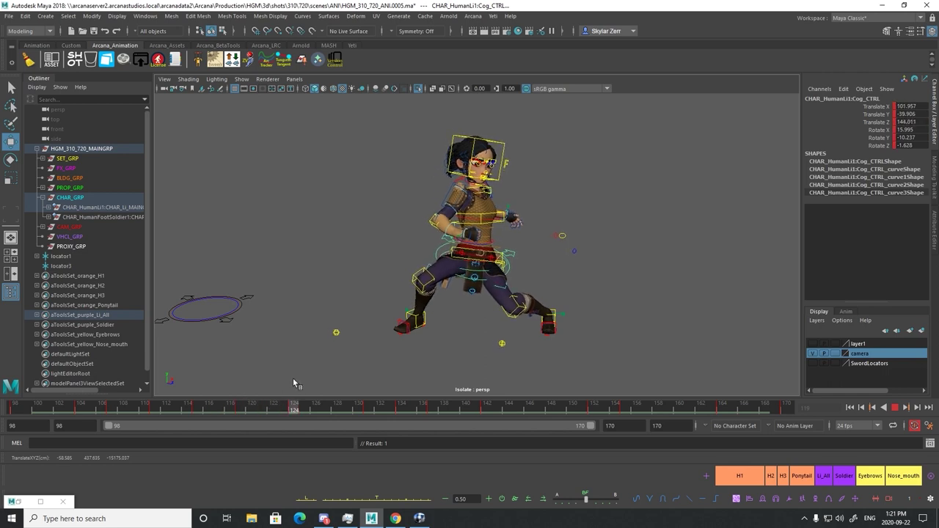
key(ctrl+z)
key(ctrl+z)
Lower the Cog control to Translate Y -41.724 at frame 119 and play the motion through
mouse_move(220, 411)
mouse_down()
mouse_move(178, 412)
mouse_move(232, 412)
mouse_up()
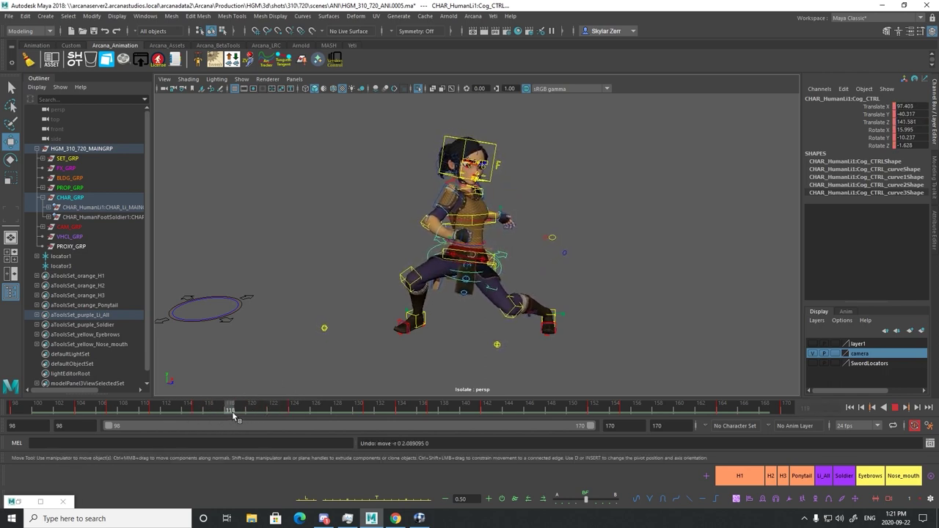
click(466, 238)
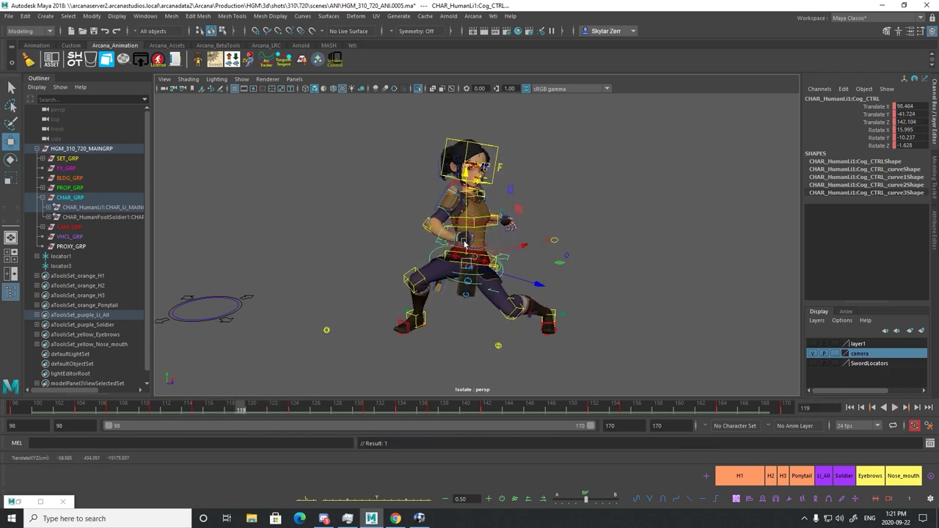
click(91, 406)
key(alt+v)
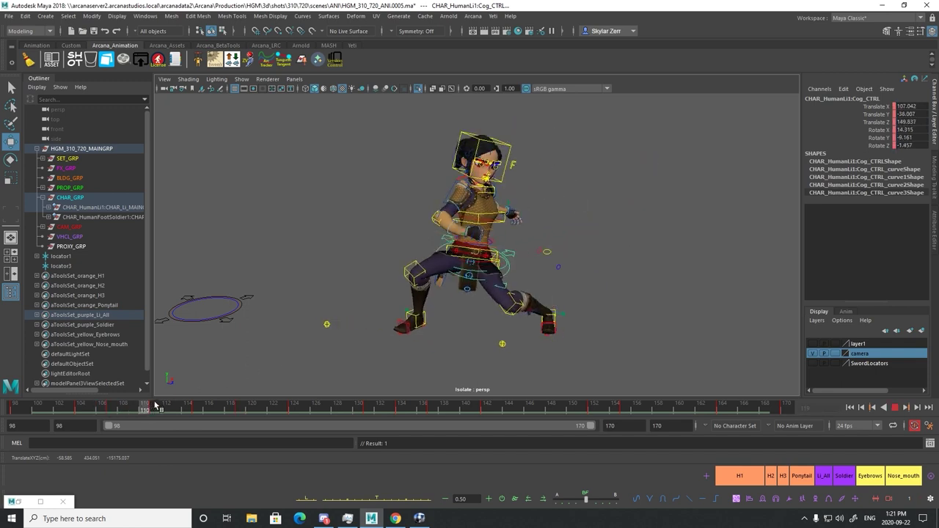
mouse_move(161, 414)
mouse_down()
mouse_move(236, 411)
mouse_move(277, 383)
mouse_move(147, 419)
mouse_move(251, 411)
mouse_up()
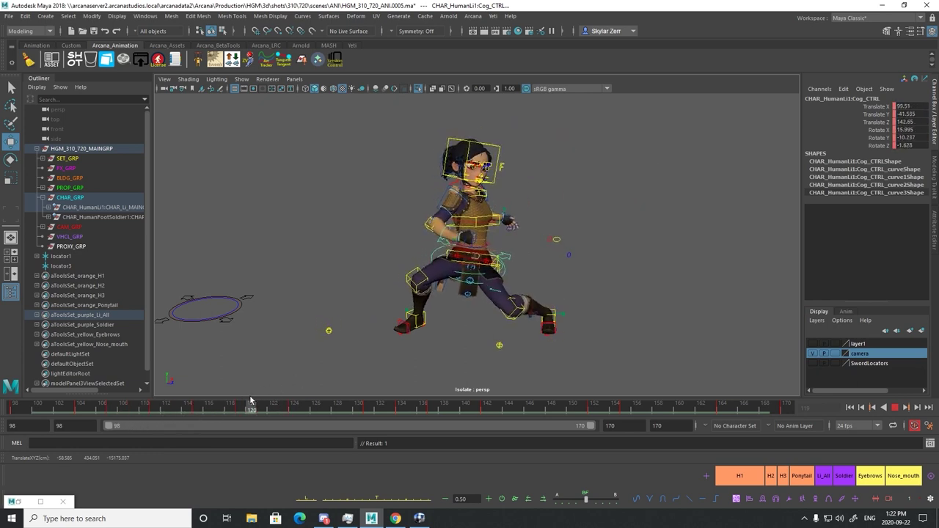
At frame 116, rotate Li's SpineHipIK control to about -34.9, 18.4, -17.8 and move it to about -2.2, 0.4, 5.6
key(q)
click(481, 266)
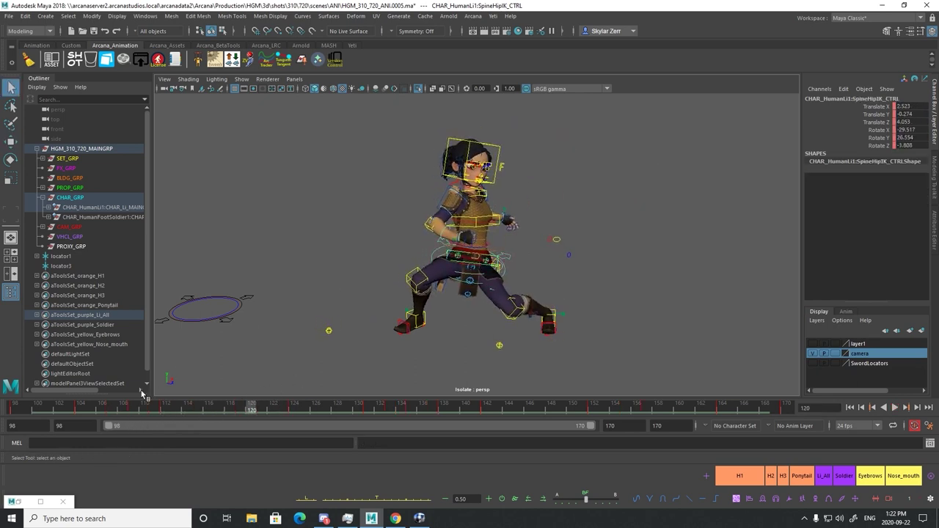
drag(87, 410, 208, 408)
key(e)
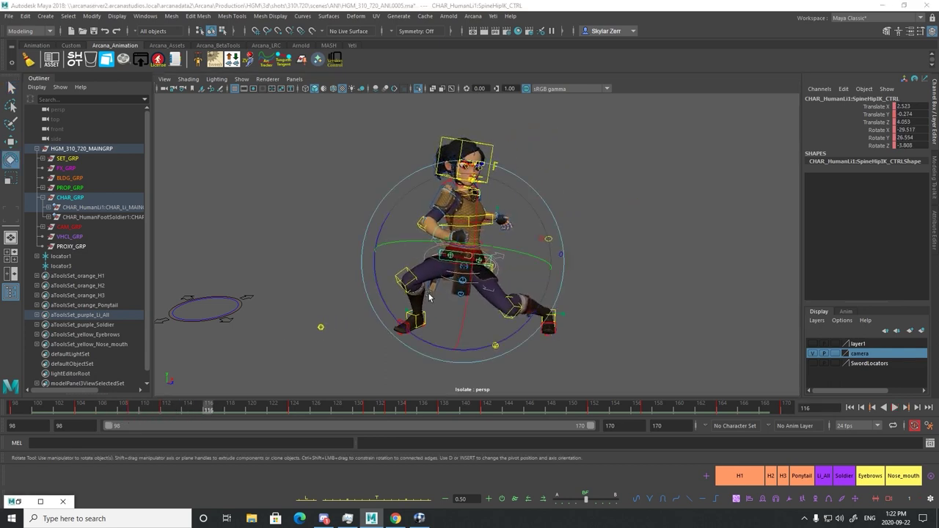
drag(409, 328, 388, 314)
key(w)
drag(464, 263, 454, 261)
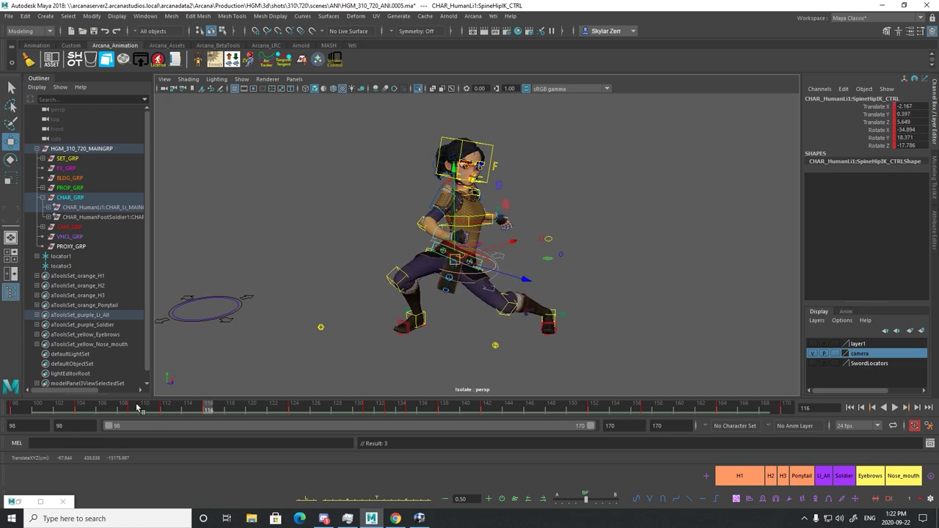
drag(137, 408, 218, 408)
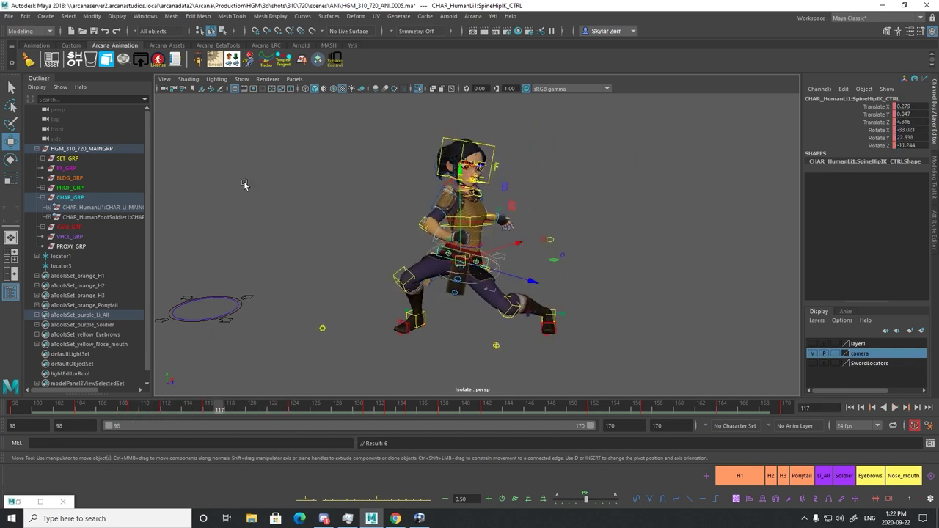
Restore the Graph Editor and show only the hip control's Rotate Y curve
click(42, 501)
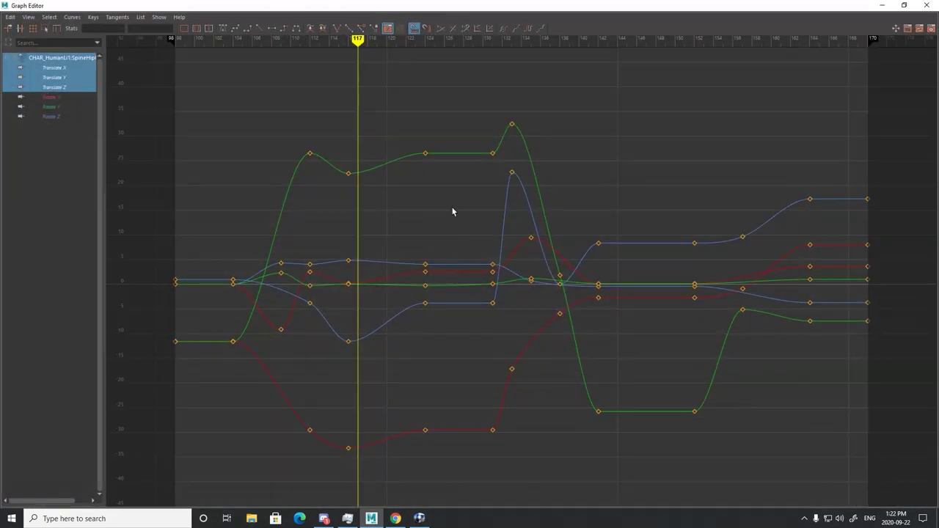
drag(343, 181, 344, 182)
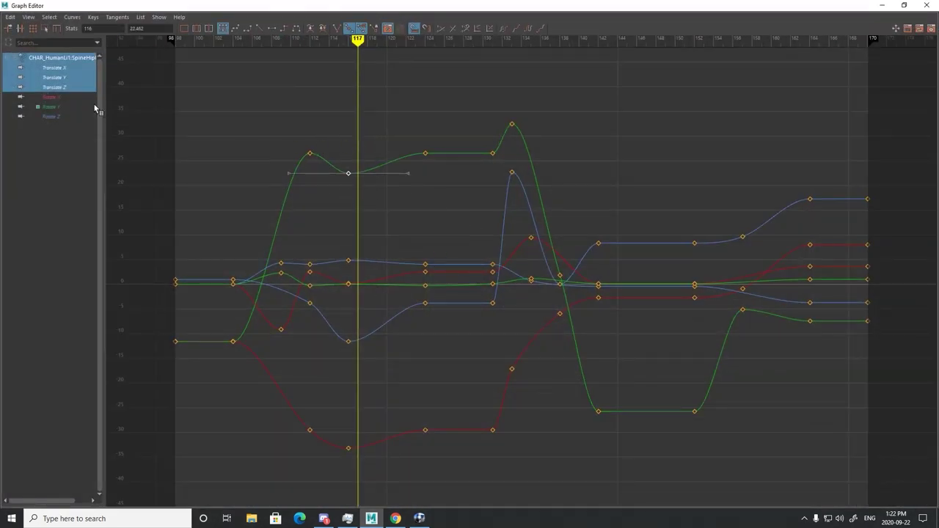
shift+click(58, 119)
click(378, 65)
drag(350, 42, 309, 196)
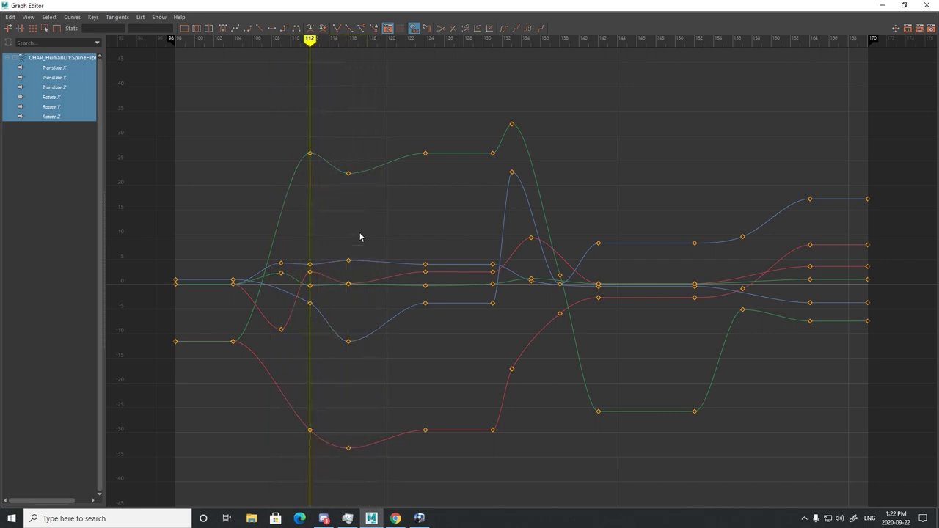
click(345, 286)
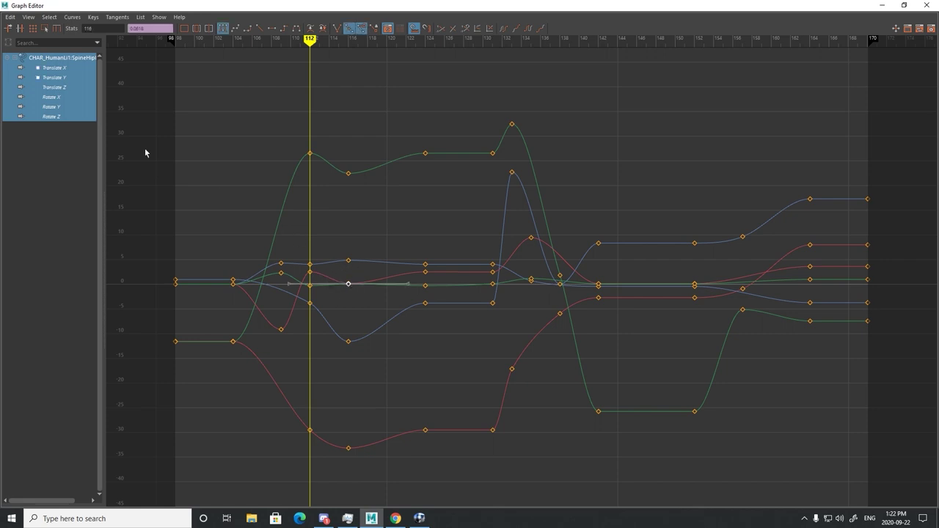
click(51, 117)
click(64, 107)
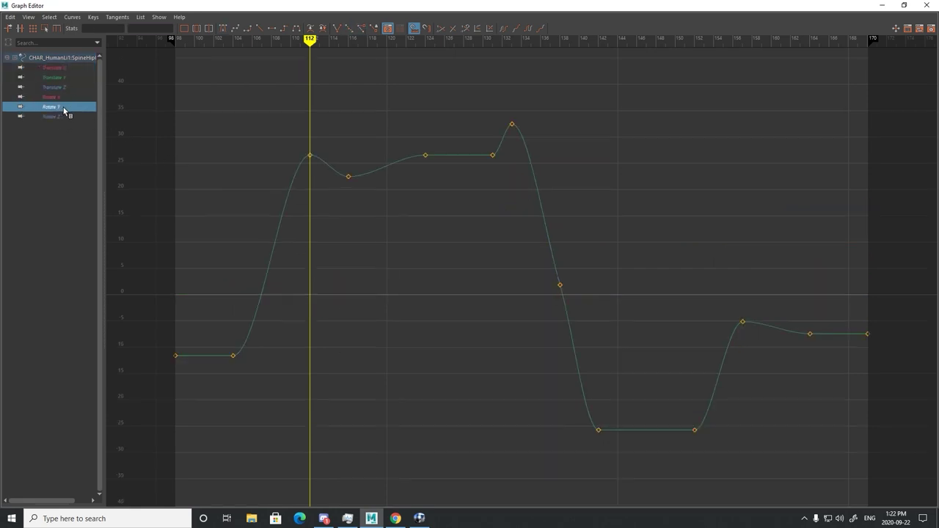
Place the Graph Editor beside the character and raise the hip control's Rotate Y key at frame 116 to about 28.7
drag(310, 156, 314, 198)
key(ctrl+z)
drag(371, 139, 343, 190)
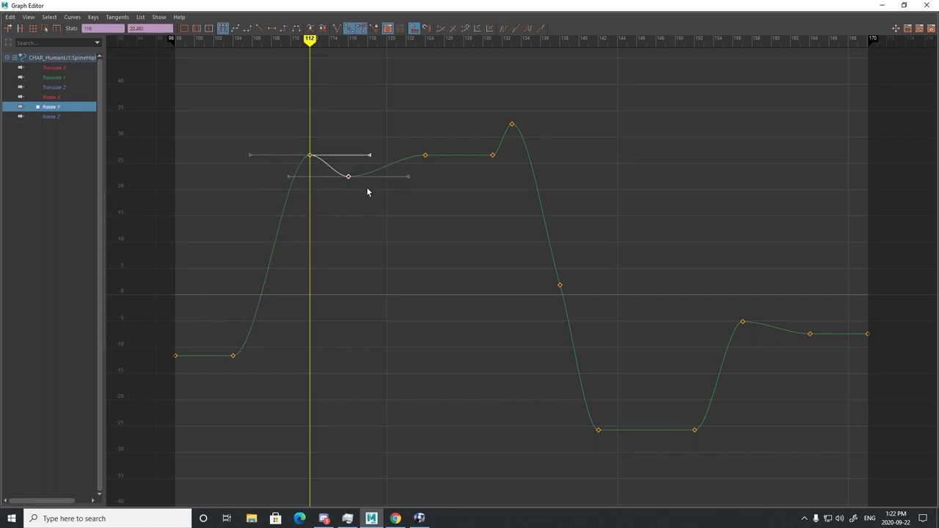
click(904, 5)
drag(330, 96, 774, 93)
alt+middle_drag(386, 193, 303, 205)
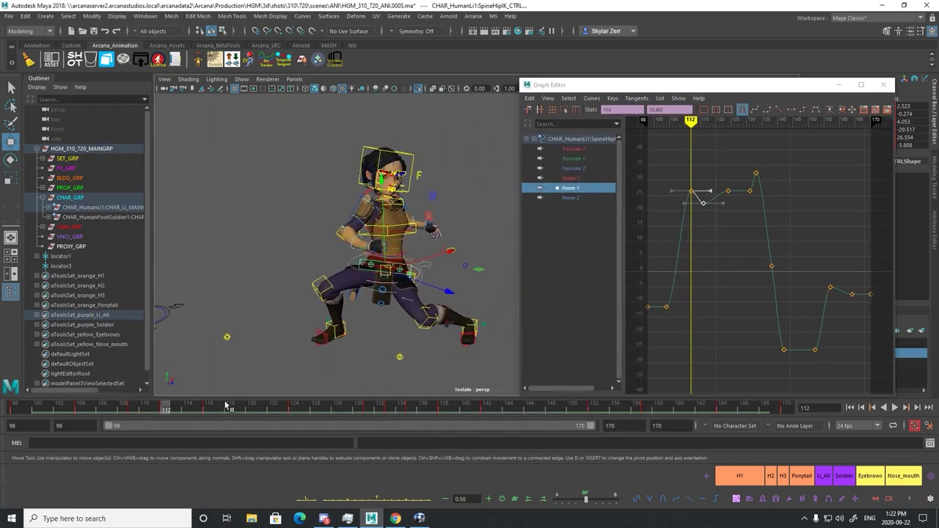
drag(98, 408, 199, 377)
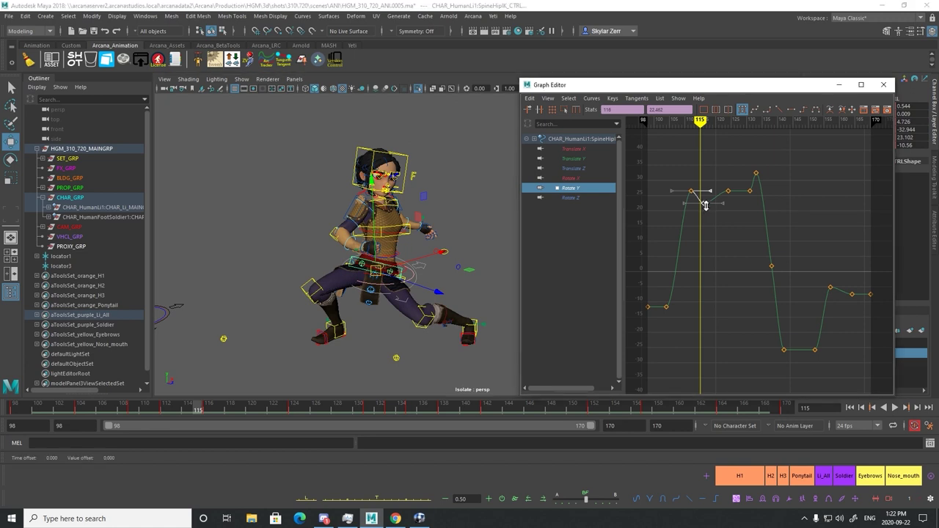
shift+middle_drag(704, 208, 702, 186)
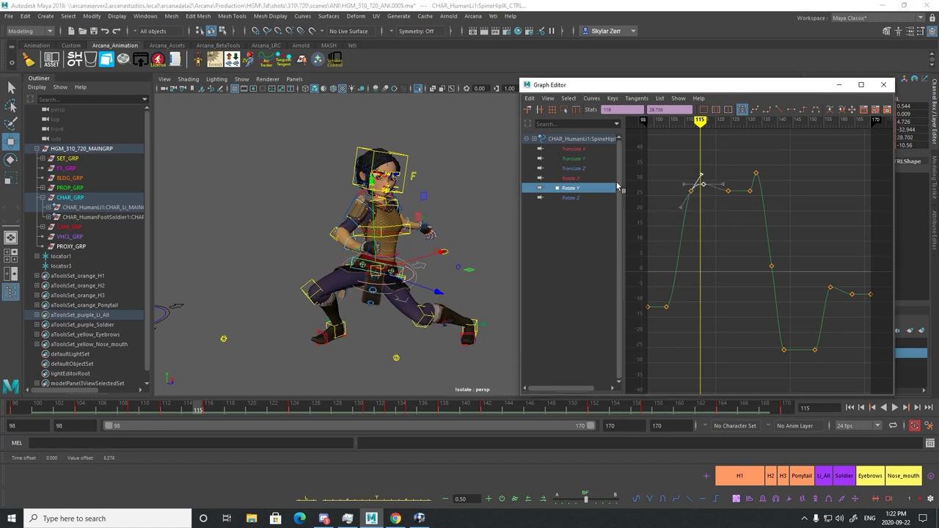
Lower the hip control's Rotate Z key at frame 124 to about -13 and check the motion back to frame 112
mouse_move(701, 121)
mouse_down()
mouse_move(662, 124)
mouse_move(718, 132)
mouse_move(702, 139)
mouse_up()
double_click(582, 197)
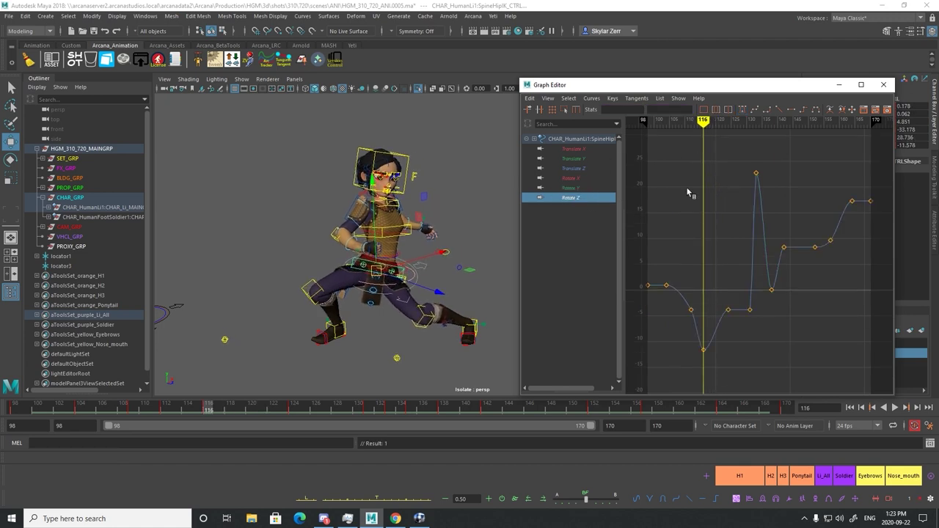
click(609, 178)
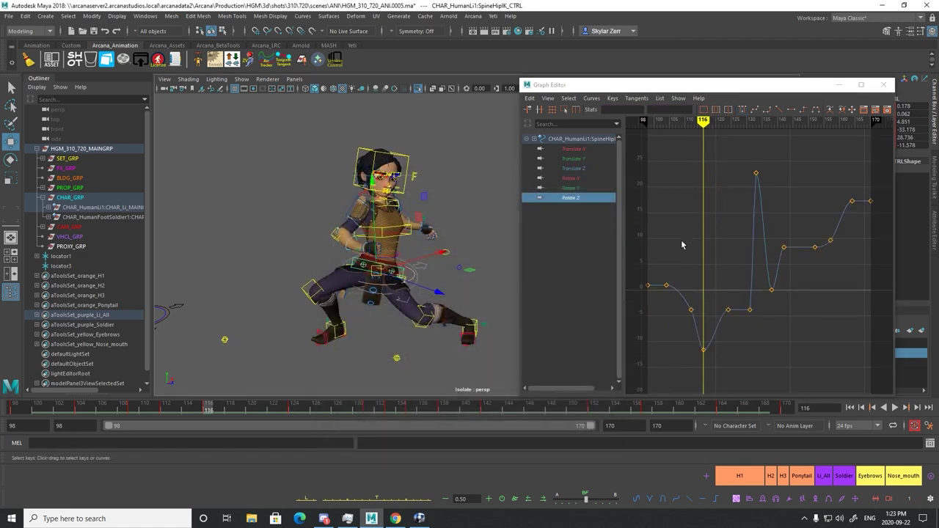
click(714, 320)
drag(724, 321, 737, 293)
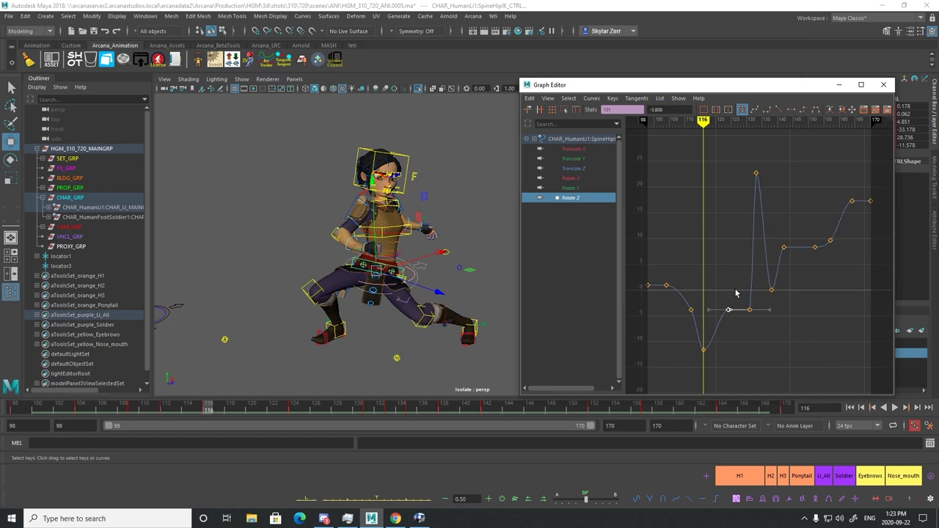
shift+middle_drag(731, 301, 729, 350)
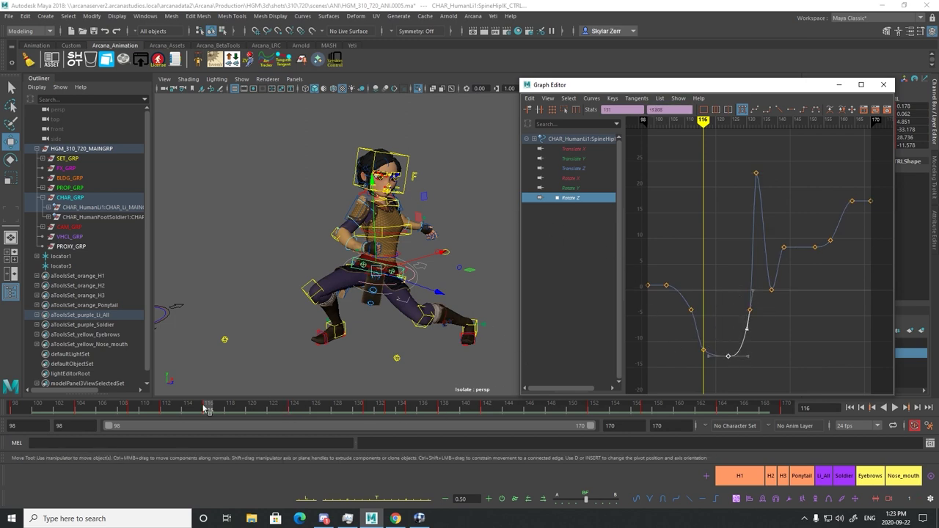
drag(205, 410, 166, 388)
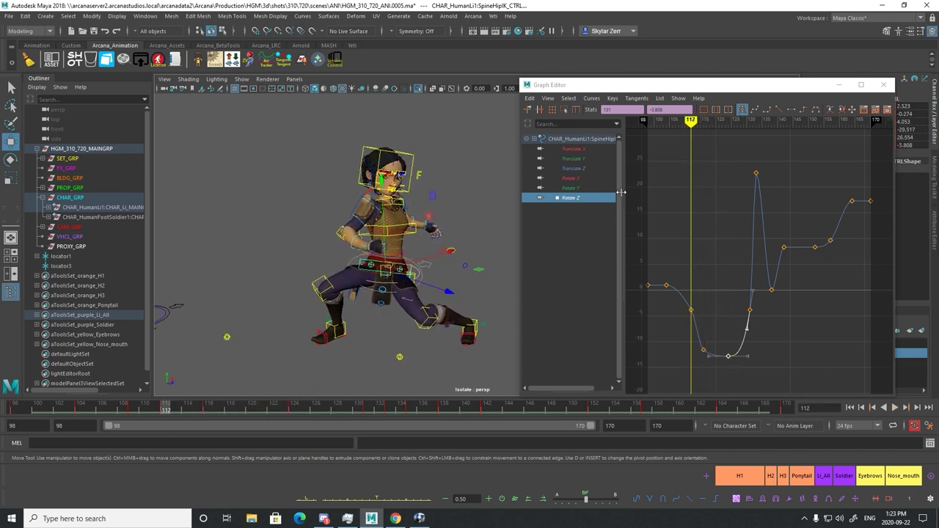
Lower the hip control's Rotate X key at frame 124 to about -32.4 and scrub the nearby frames
click(572, 187)
click(577, 179)
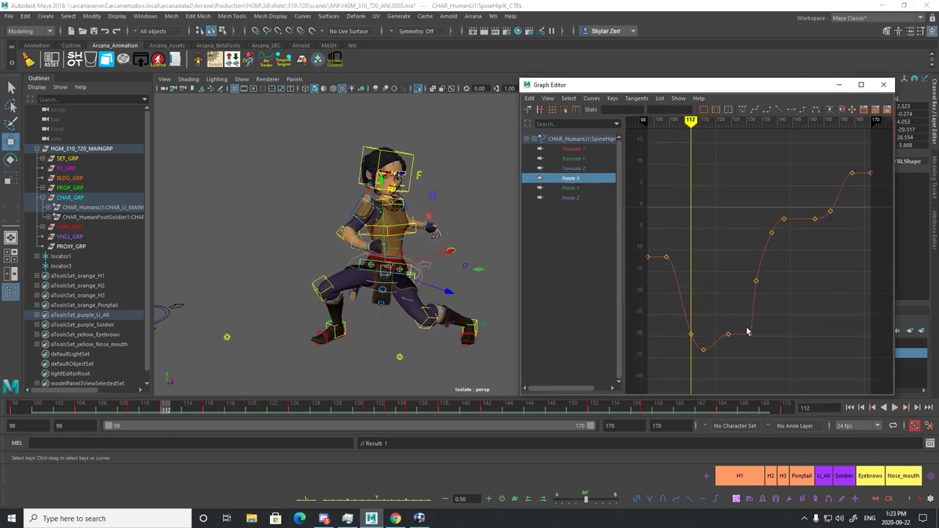
middle_drag(722, 336, 725, 342)
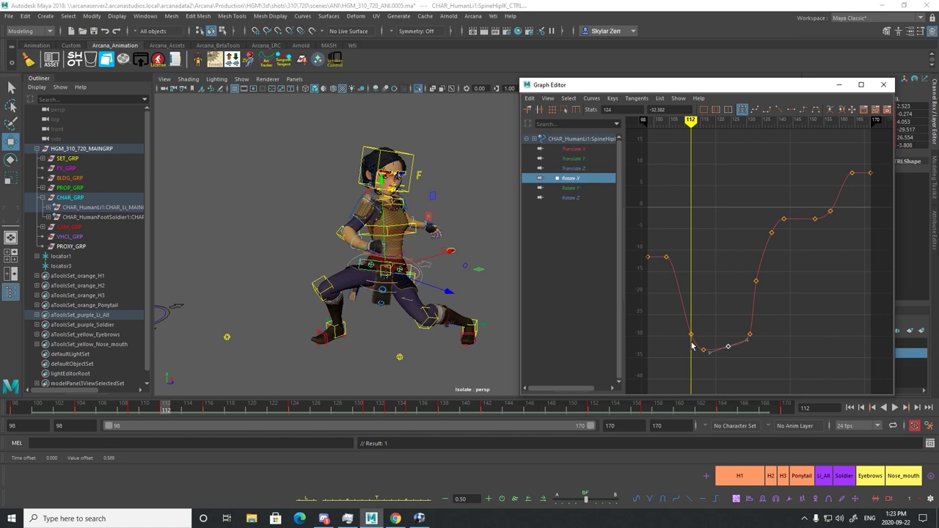
mouse_move(166, 411)
mouse_down()
mouse_move(156, 414)
mouse_move(224, 419)
mouse_move(114, 421)
mouse_move(197, 417)
mouse_move(182, 419)
mouse_up()
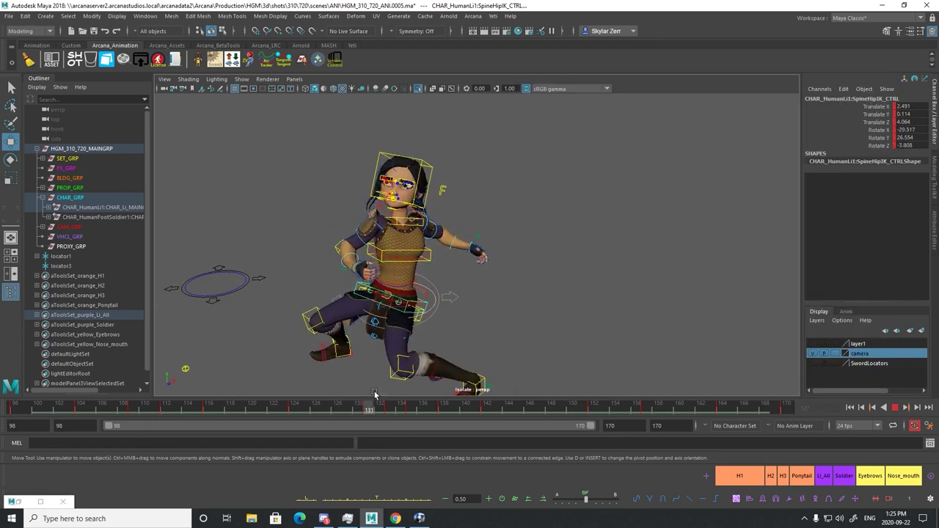
Select Li's SpineChestIK control with the Move tool and compare her pose at frames 116 and 112
click(415, 253)
drag(63, 416, 208, 402)
alt+drag(487, 209, 522, 211)
key(w)
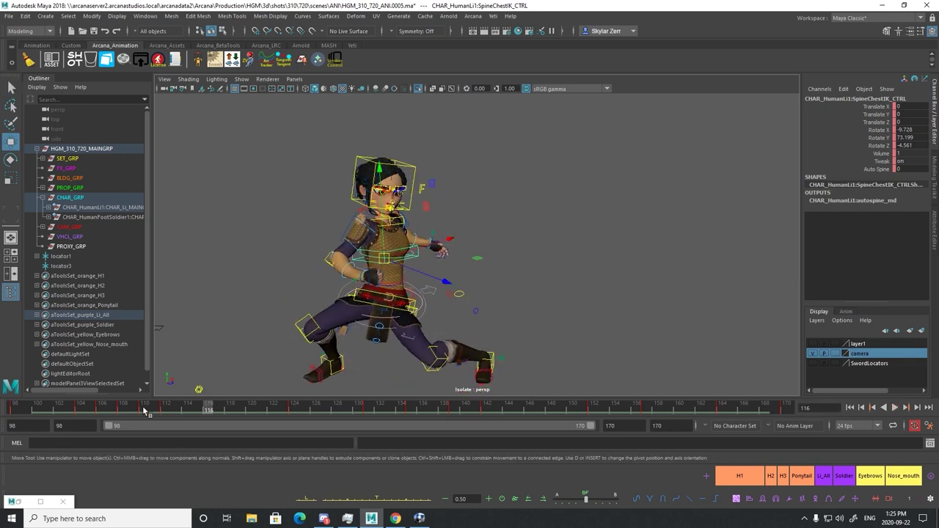
click(166, 408)
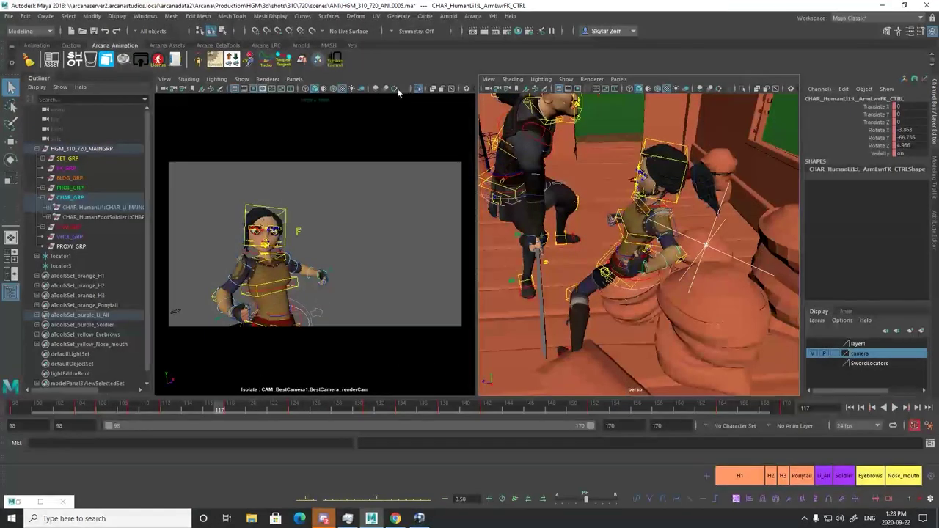
Turn off isolation in the camera view and hide the control curves there
click(417, 88)
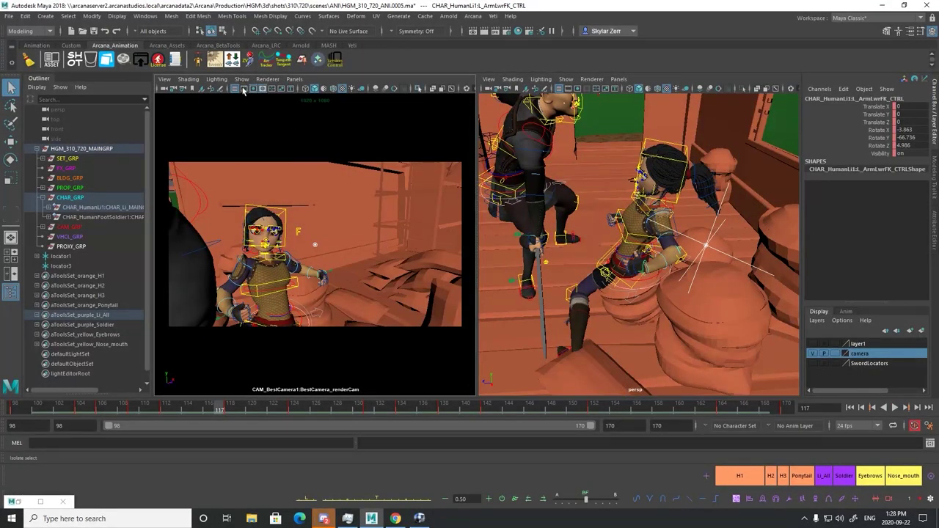
click(243, 81)
click(262, 140)
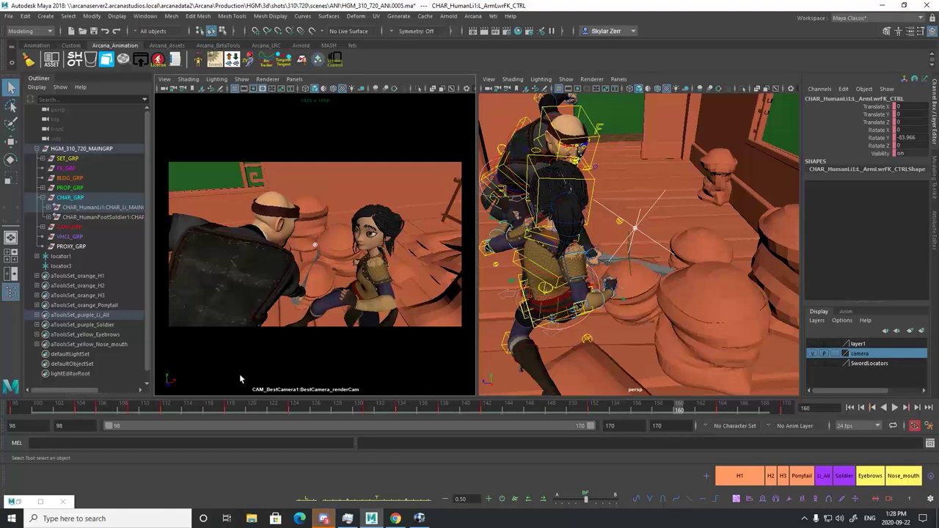
Select all of Li's controls and review her motion across the whole shot in the camera view
click(820, 476)
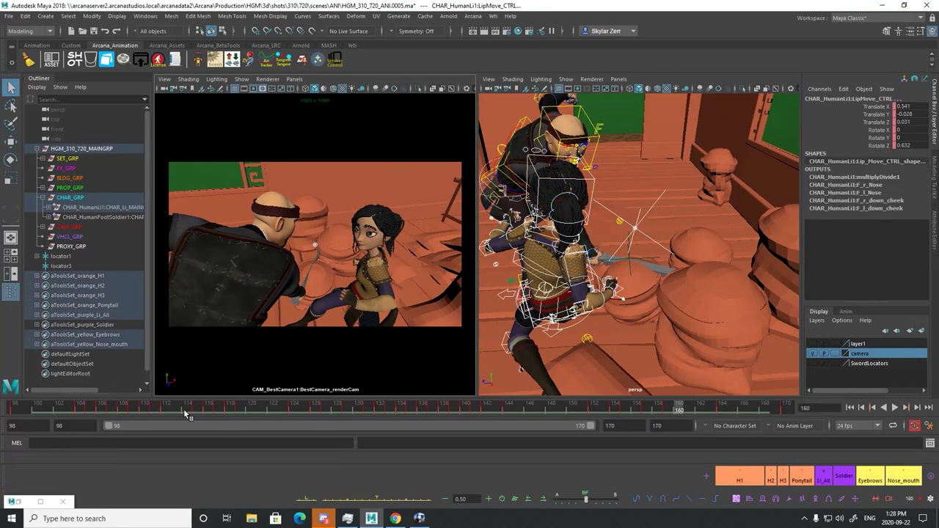
click(179, 410)
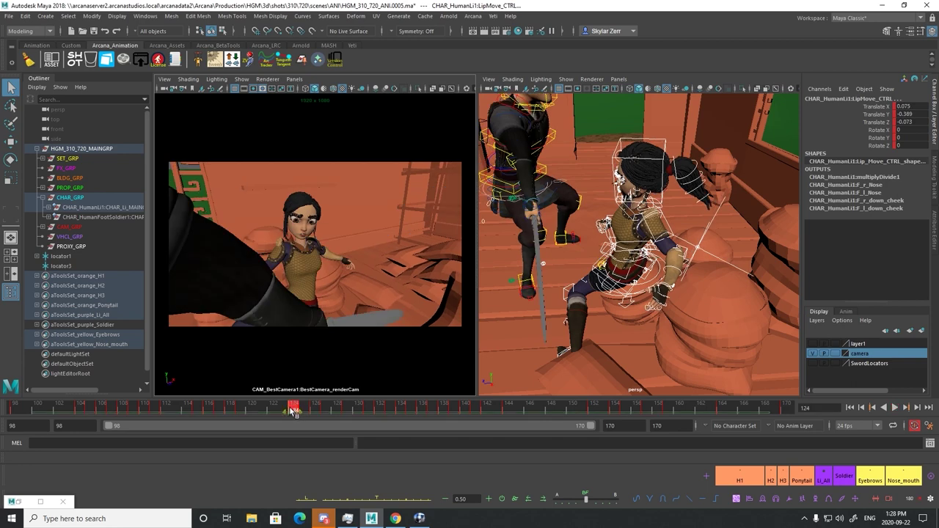
drag(277, 413, 235, 415)
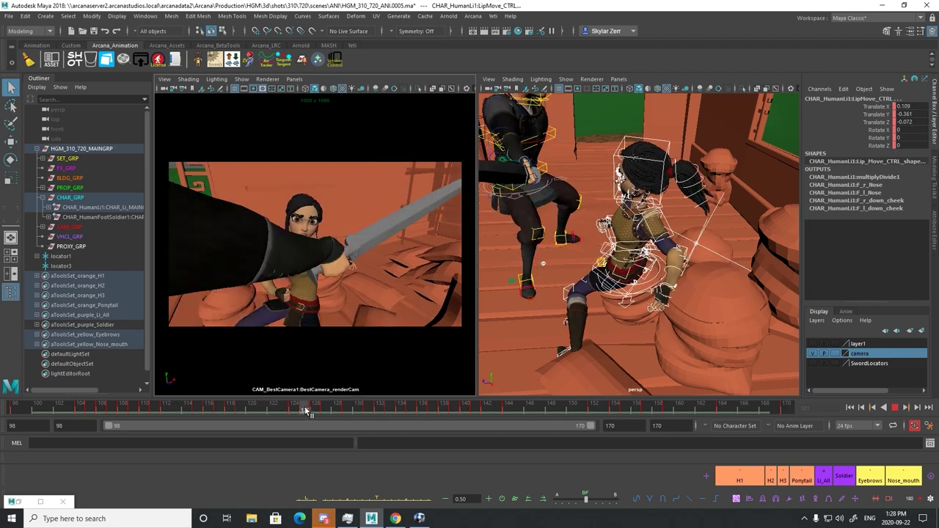
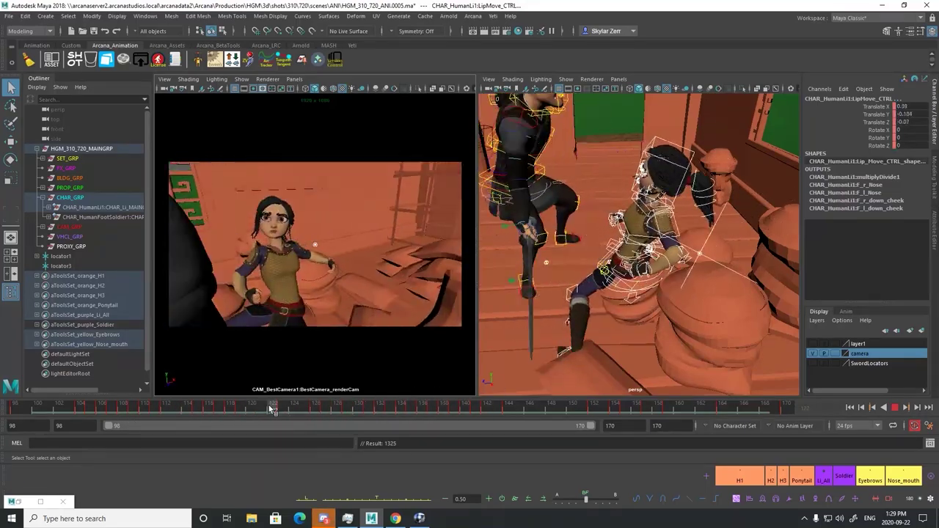
drag(401, 422, 268, 415)
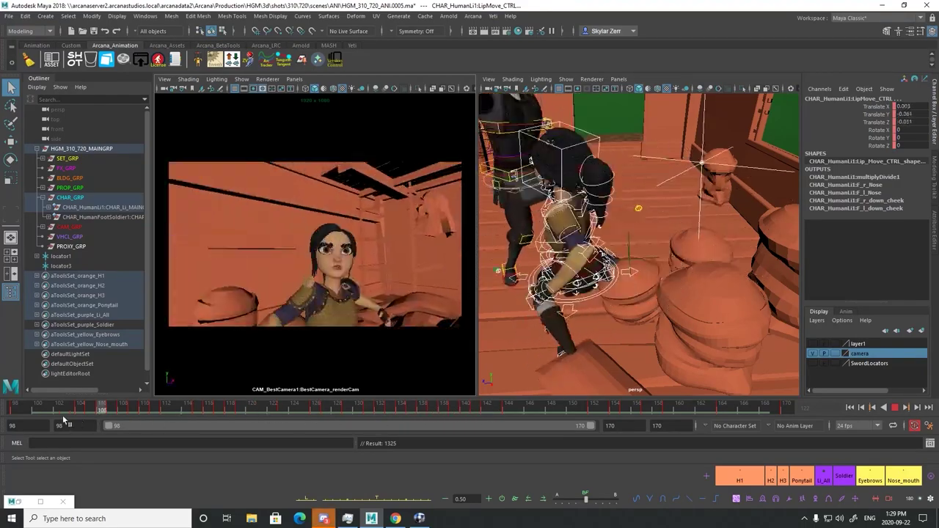
drag(62, 415, 252, 417)
drag(393, 417, 591, 412)
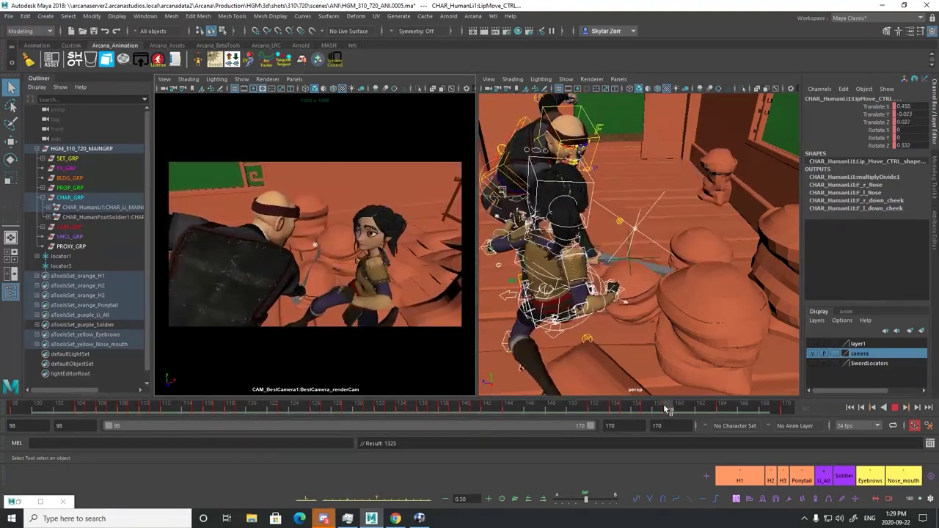
drag(350, 426, 188, 427)
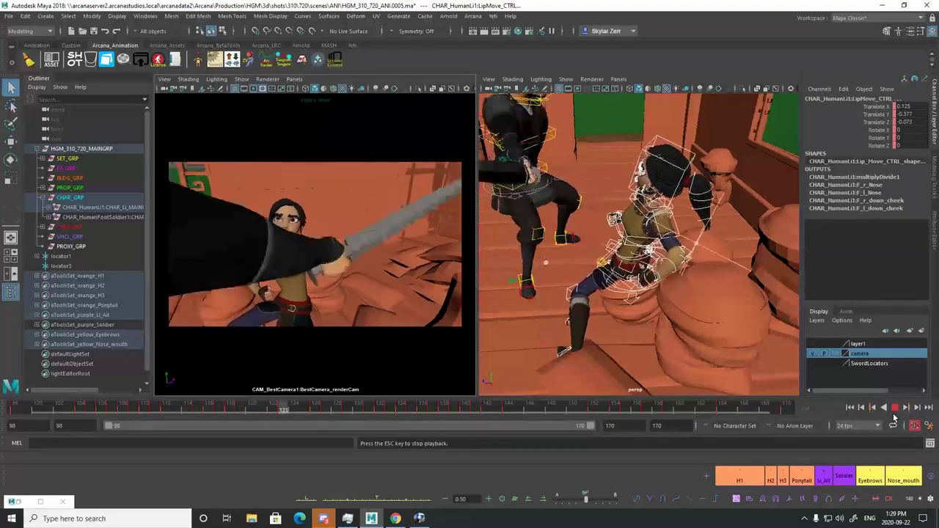
key(Escape)
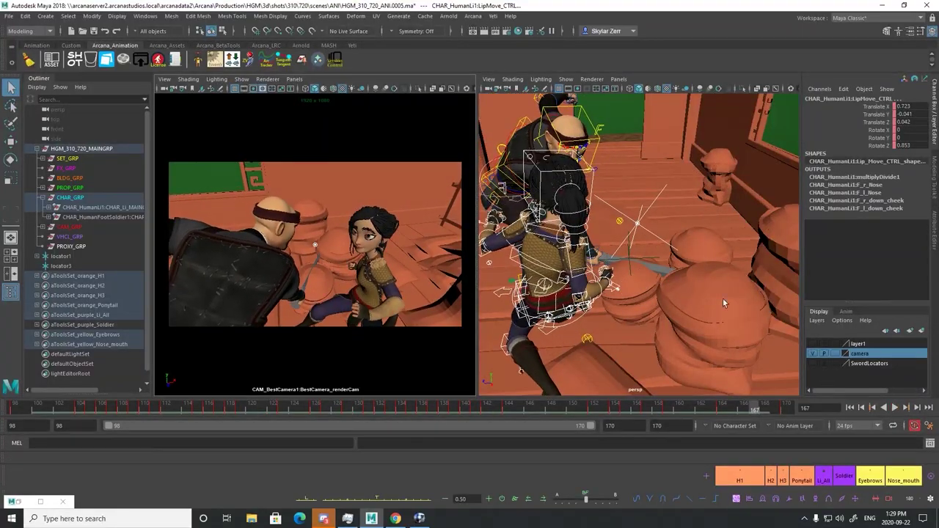
Select all of Li's hair and ponytail controls, key them at frame 112 and rotate them into a new pose
alt+drag(634, 264, 652, 267)
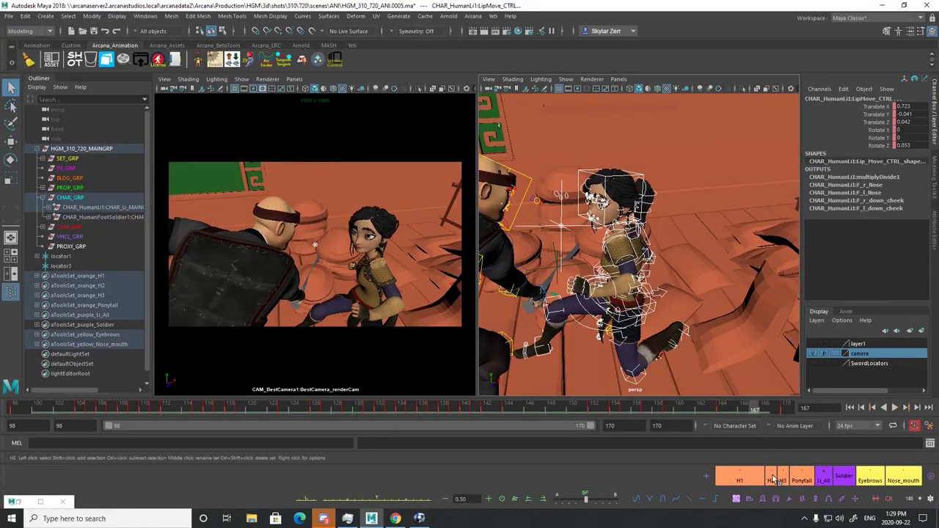
alt+drag(586, 242, 606, 246)
alt+right_drag(606, 246, 646, 242)
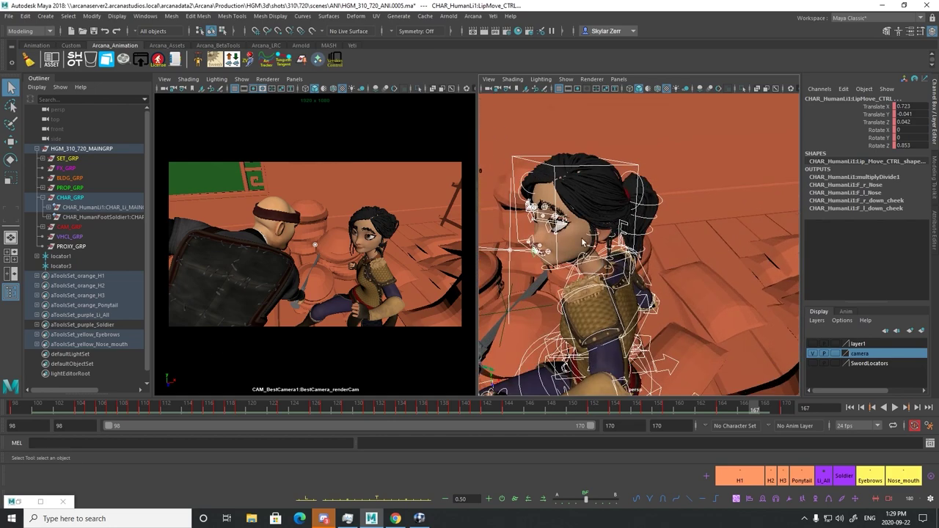
alt+drag(528, 198, 572, 200)
alt+middle_drag(572, 200, 619, 234)
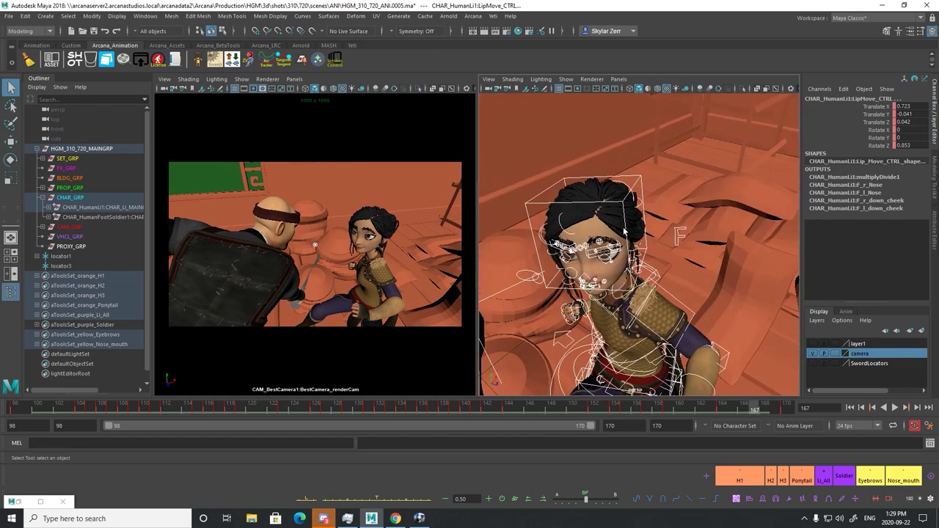
click(746, 475)
alt+drag(737, 359, 708, 334)
drag(59, 408, 166, 400)
key(e)
key(s)
key(e)
drag(274, 278, 224, 288)
Delete the hair and ponytail keys at frame 122 and play the motion through
drag(191, 404, 270, 411)
right_click(270, 411)
click(287, 285)
key(alt+v)
key(alt+v)
key(f)
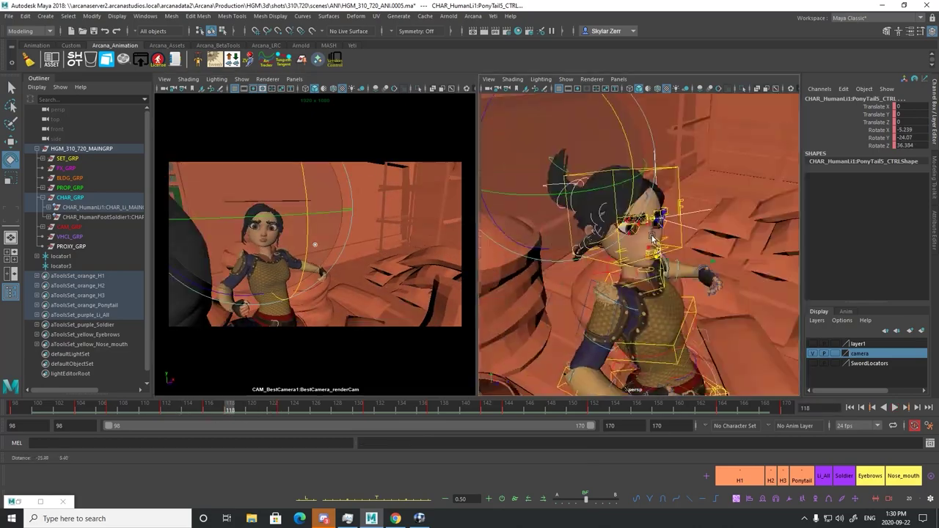
Check the hair and ponytail swing between frames 114 and 128, undoing the last time changes
alt+drag(650, 241, 672, 246)
mouse_move(308, 404)
mouse_down()
mouse_move(274, 395)
mouse_move(324, 408)
mouse_up()
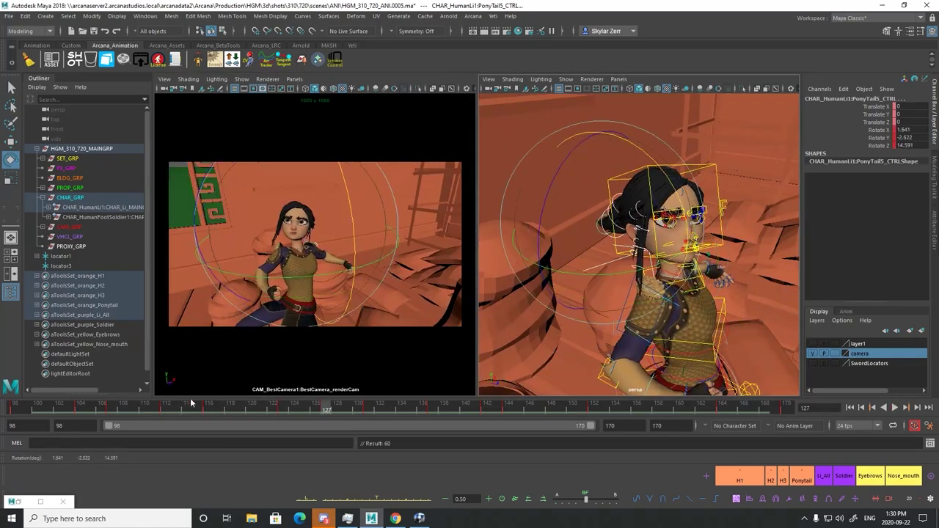
drag(191, 403, 326, 411)
key(ctrl+z)
drag(239, 411, 336, 409)
key(ctrl+z)
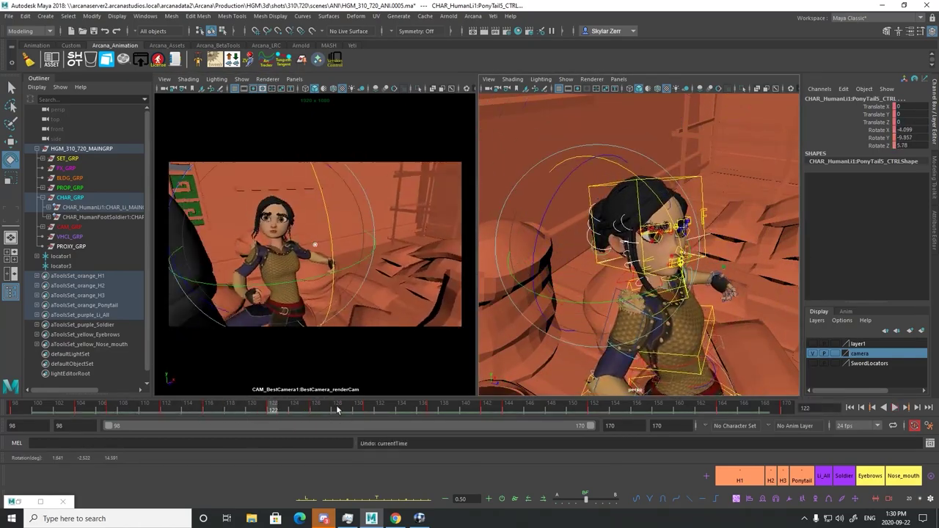
Delete the hair and ponytail keys at frame 128, rotate the controls into a new pose and scrub onward to frame 131
drag(269, 409, 342, 404)
right_click(336, 407)
click(354, 284)
drag(664, 212, 682, 235)
drag(342, 405, 372, 402)
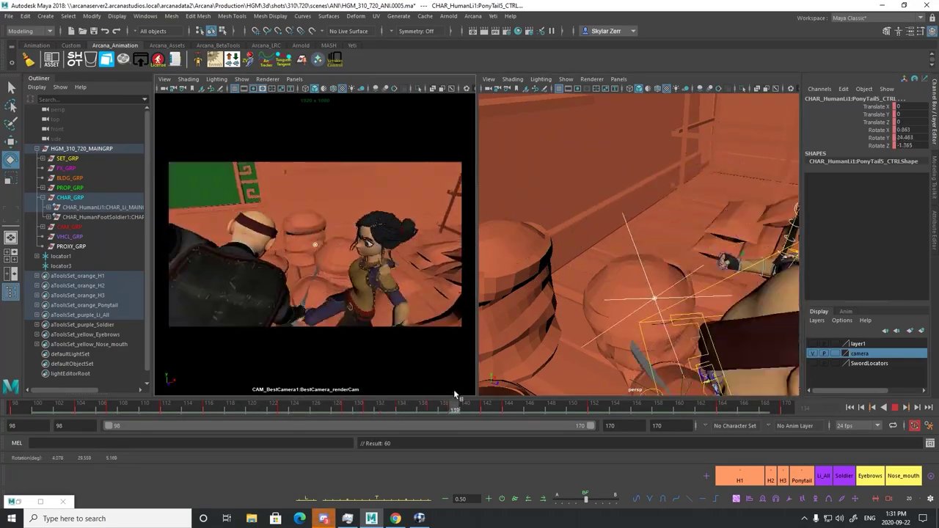
Delete the hair and ponytail keys at frame 144 and rotate the controls into a new pose at frame 151
right_click(513, 407)
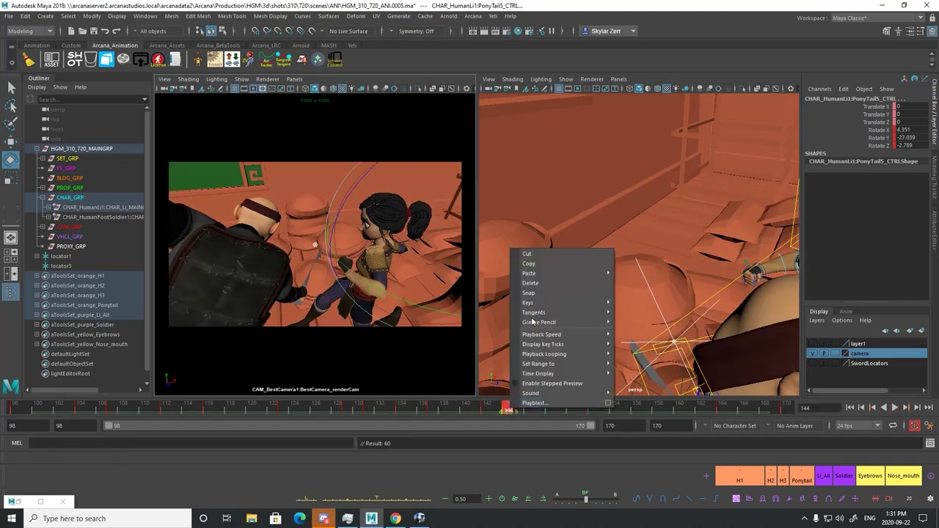
click(530, 284)
drag(513, 405, 584, 404)
key(f)
drag(712, 181, 721, 202)
Rotate the hair and ponytail controls at frames 156 and 164, bringing PonyTail5 to about -0.4, 13.4, 8.4 at frame 164
drag(469, 405, 636, 404)
drag(682, 214, 688, 231)
drag(637, 405, 722, 406)
drag(680, 222, 684, 233)
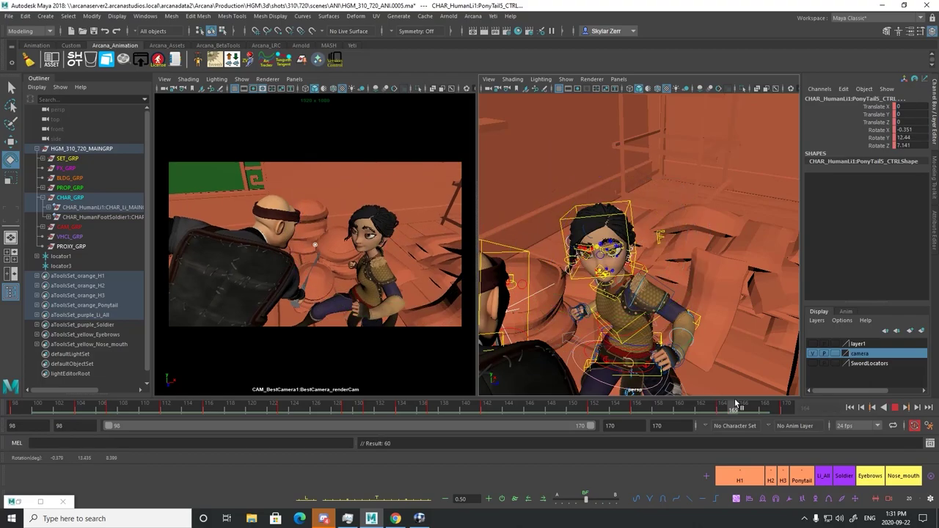
key(alt+v)
Select Li's front hair-strand controls with the Rotate tool at frame 165, scrub to frame 170 and undo the last two changes
mouse_move(736, 403)
mouse_down()
mouse_move(628, 408)
mouse_move(740, 400)
mouse_up()
click(582, 258)
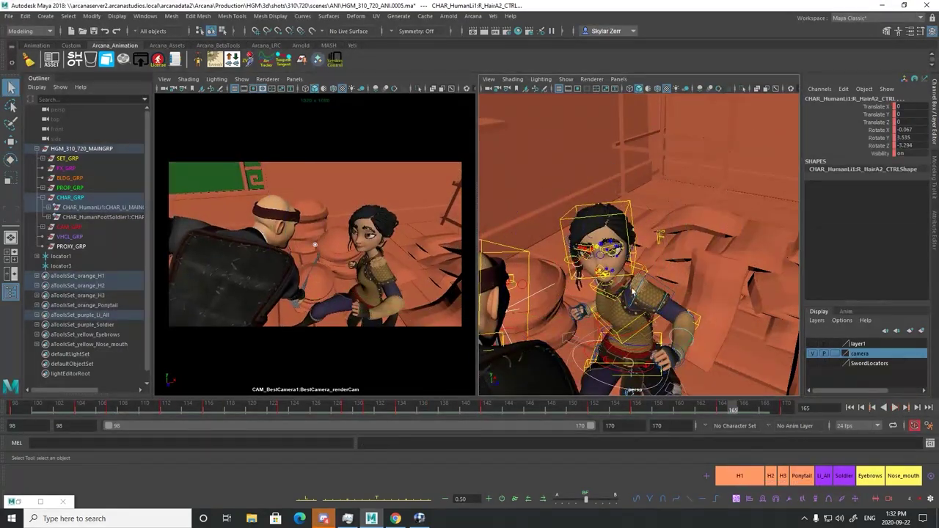
click(571, 276)
key(e)
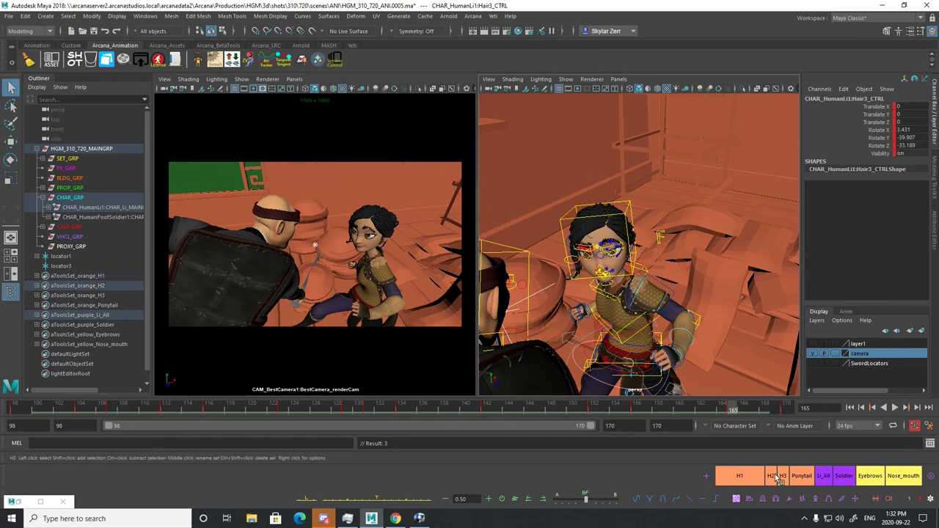
drag(724, 412, 791, 402)
key(ctrl+z)
key(ctrl+z)
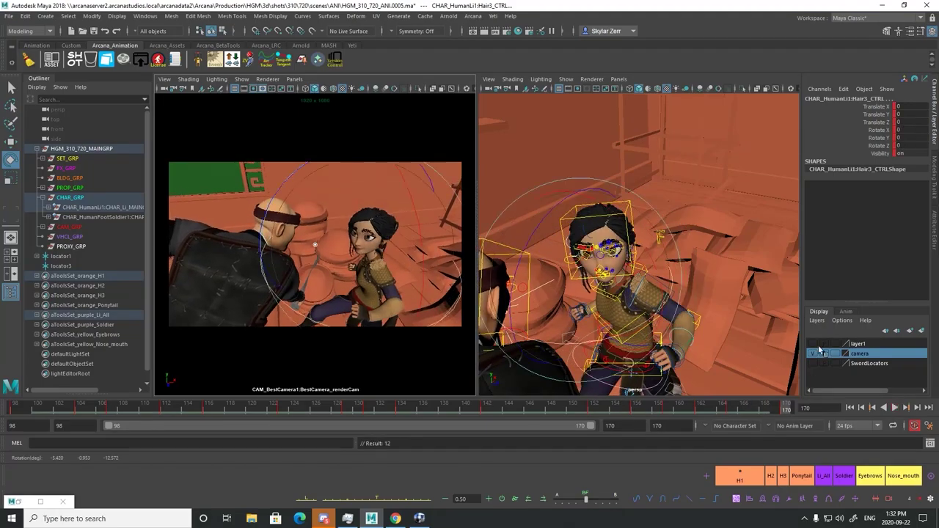
Delete the H1 hair controls' keys between frames 129 and 131 and play the motion back
key(alt+v)
drag(484, 411, 284, 410)
key(alt+v)
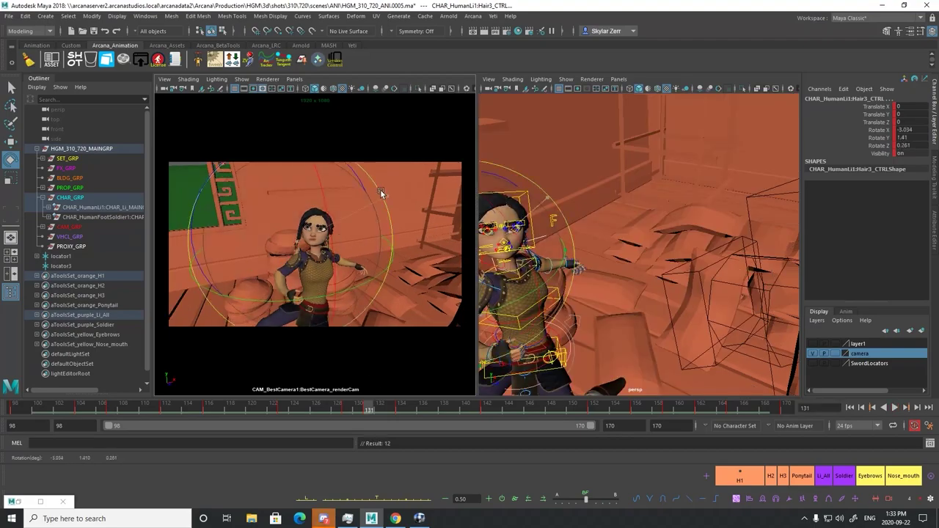
key(Delete)
shift+drag(369, 411, 348, 411)
key(Delete)
key(alt+v)
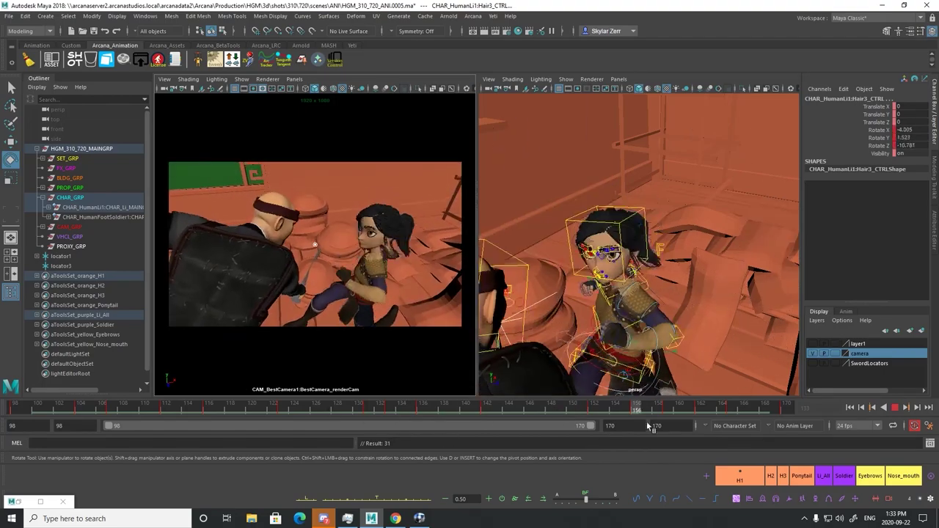
key(alt+v)
key(alt+v)
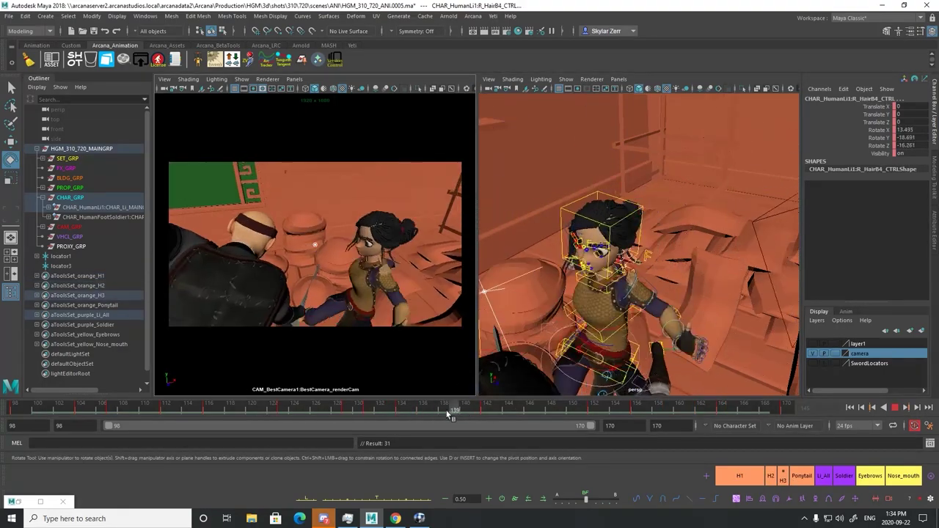
Delete the selected hair controls' keys around frames 152 and 158, undo the last deletion, and key the hair pose at frame 160
key(alt+v)
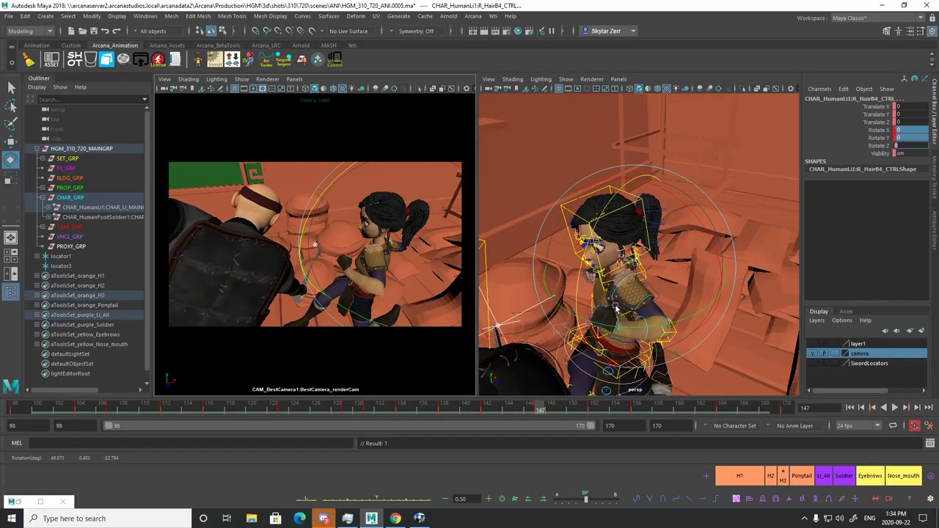
drag(540, 409, 679, 410)
right_click(596, 411)
click(616, 286)
right_click(657, 411)
click(675, 285)
key(ctrl+z)
click(315, 211)
key(s)
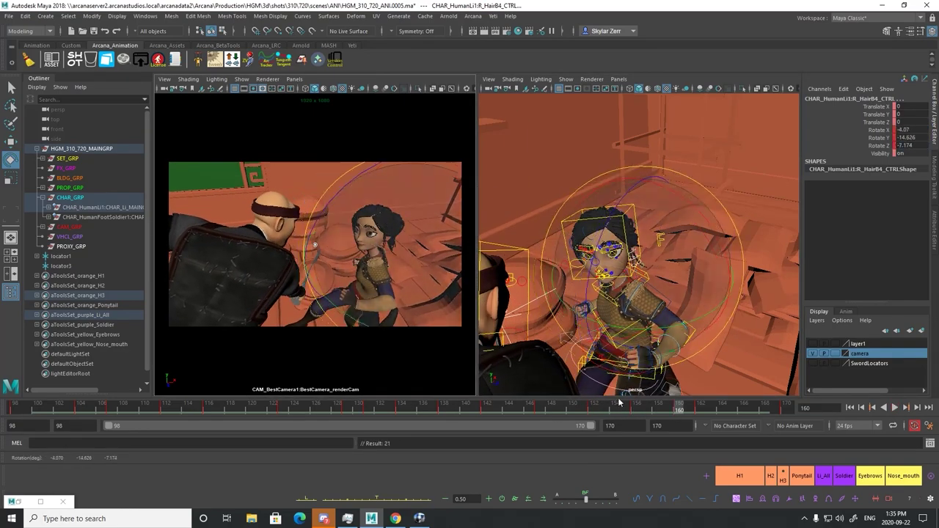
key(alt+v)
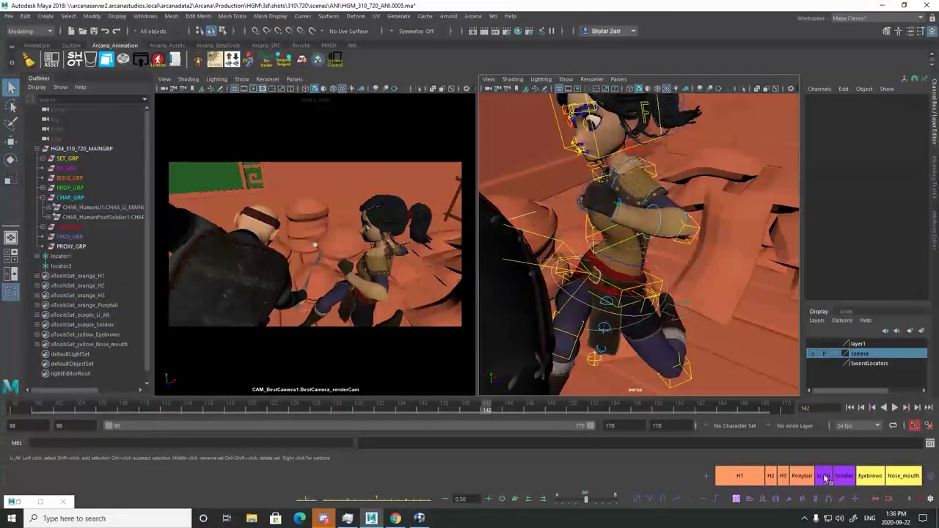
Select all of Li's controls with the Li_All set and review her motion between frames 114 and 142
click(824, 477)
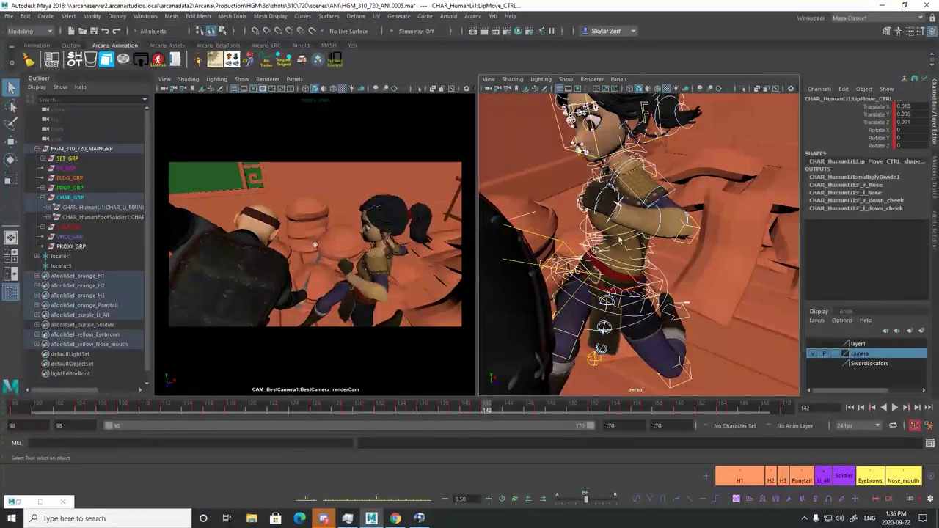
key(alt+v)
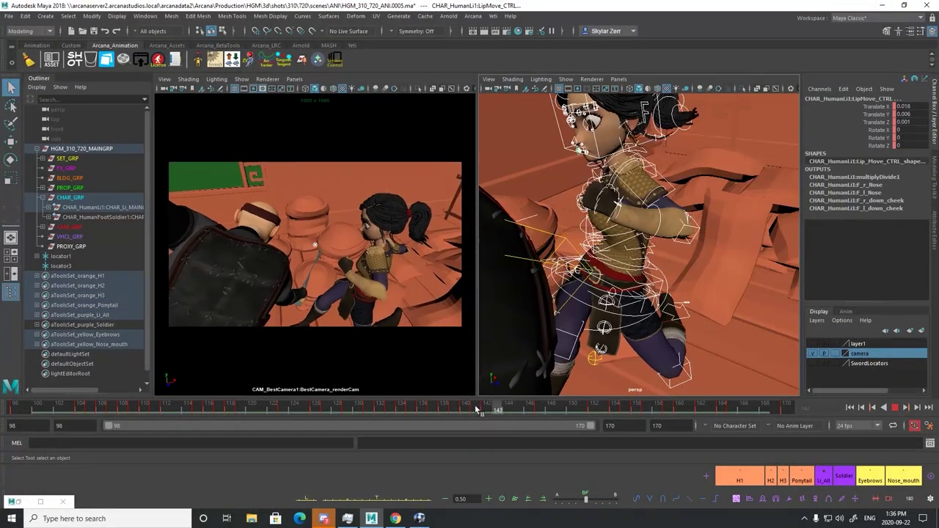
drag(477, 409, 244, 409)
click(283, 412)
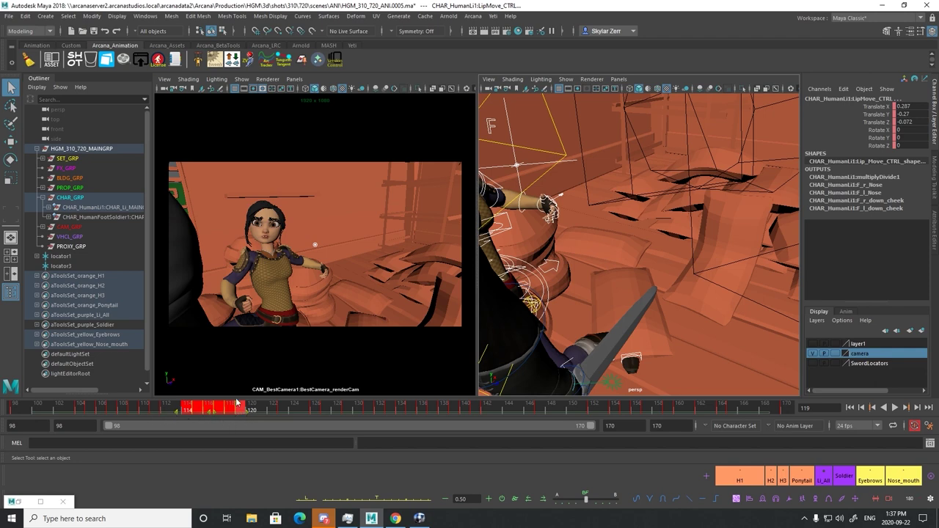
drag(145, 413, 496, 379)
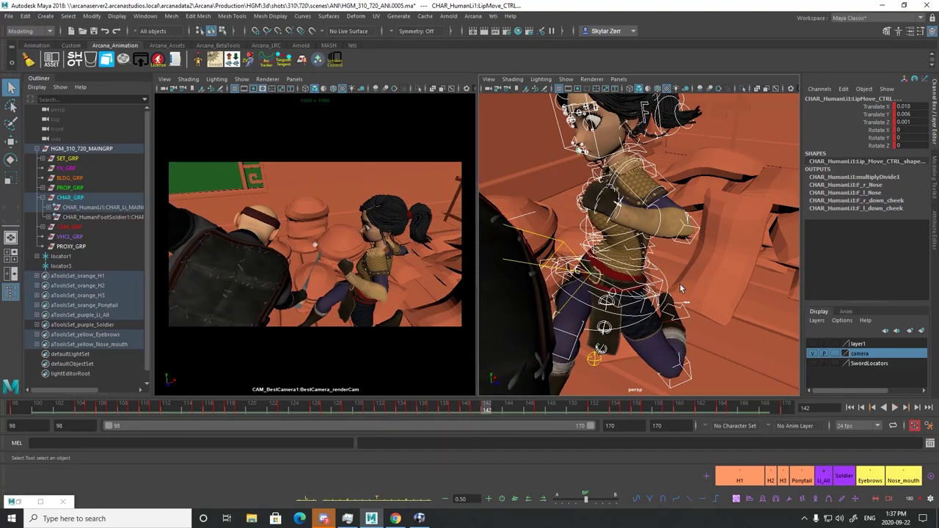
Examine Li's head, arms and legs at frame 142 from the front, above and side
alt+drag(655, 248, 739, 366)
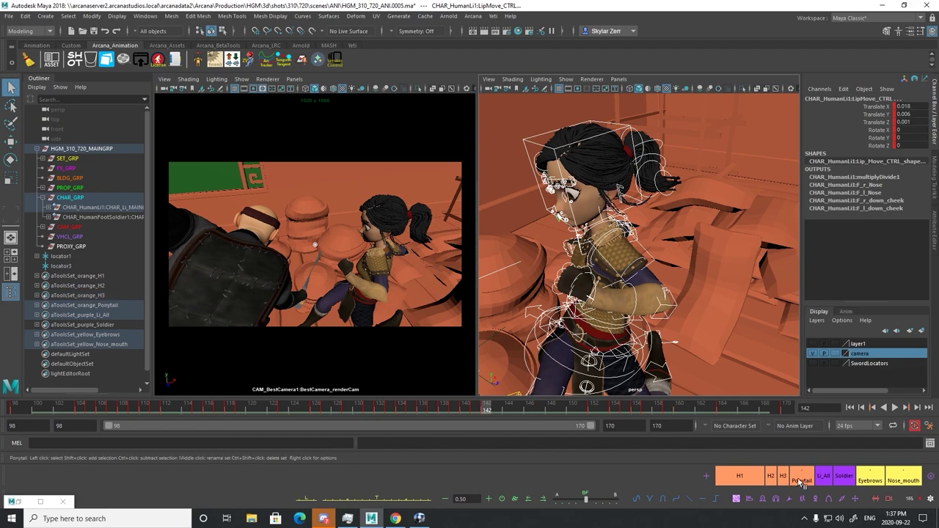
alt+drag(574, 226, 631, 253)
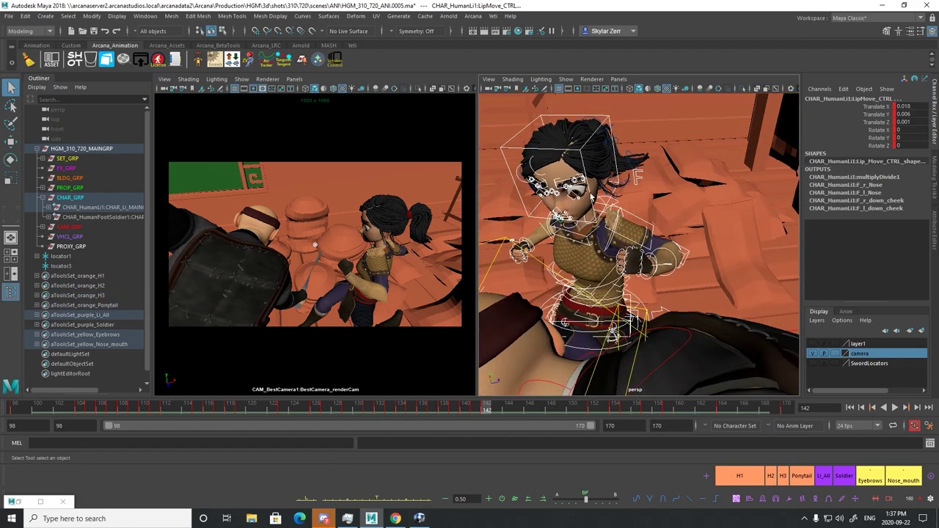
alt+drag(549, 157, 571, 183)
alt+right_drag(571, 183, 616, 180)
alt+middle_drag(616, 179, 603, 173)
alt+drag(604, 174, 609, 168)
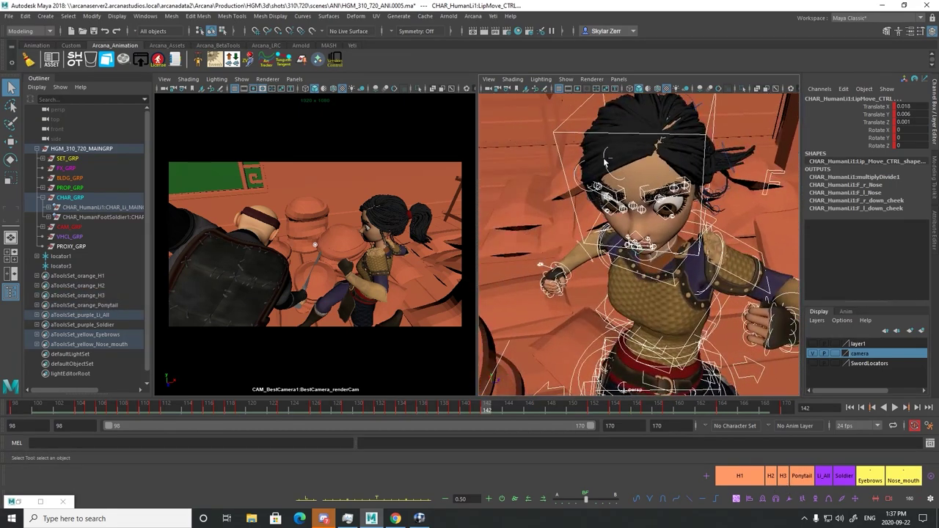
alt+drag(553, 173, 619, 230)
alt+drag(665, 275, 732, 252)
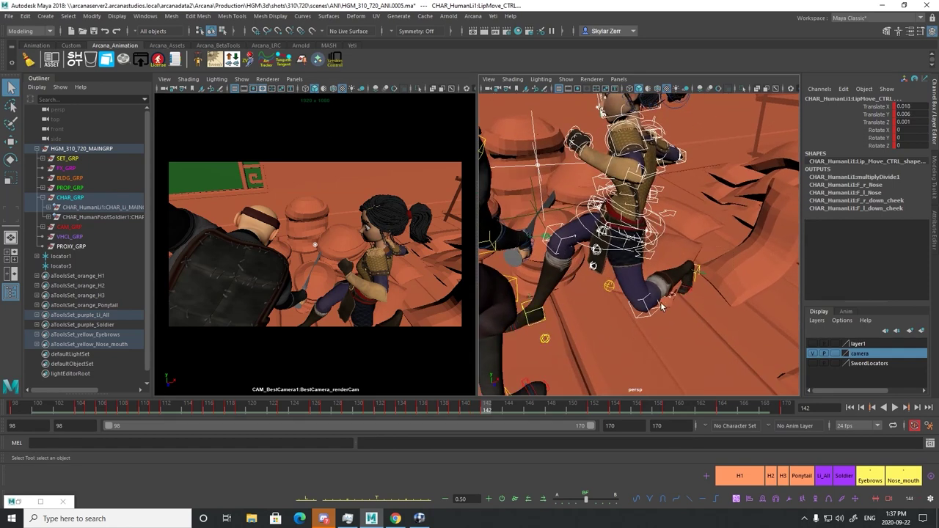
alt+middle_drag(666, 236, 641, 297)
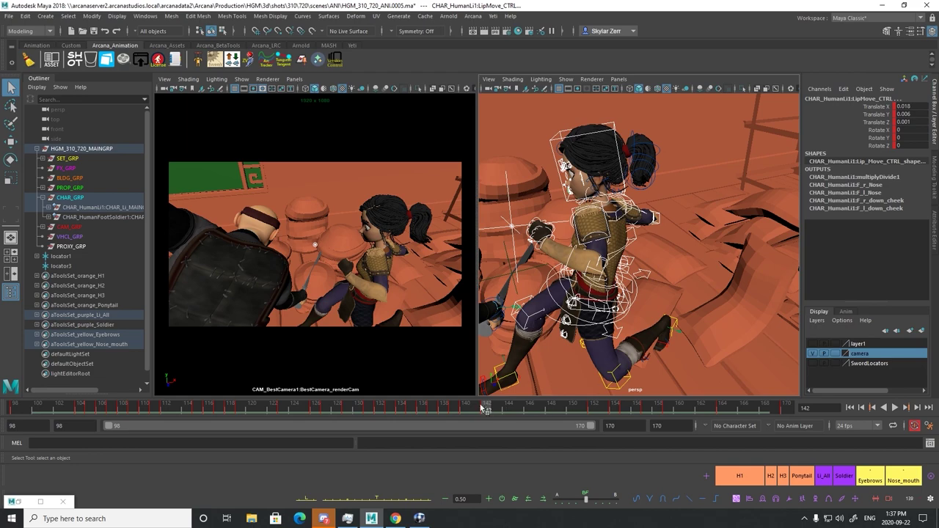
Compare Li's poses from frame 141 to 145 and delete the keys of all her controls at frame 142
key(alt+v)
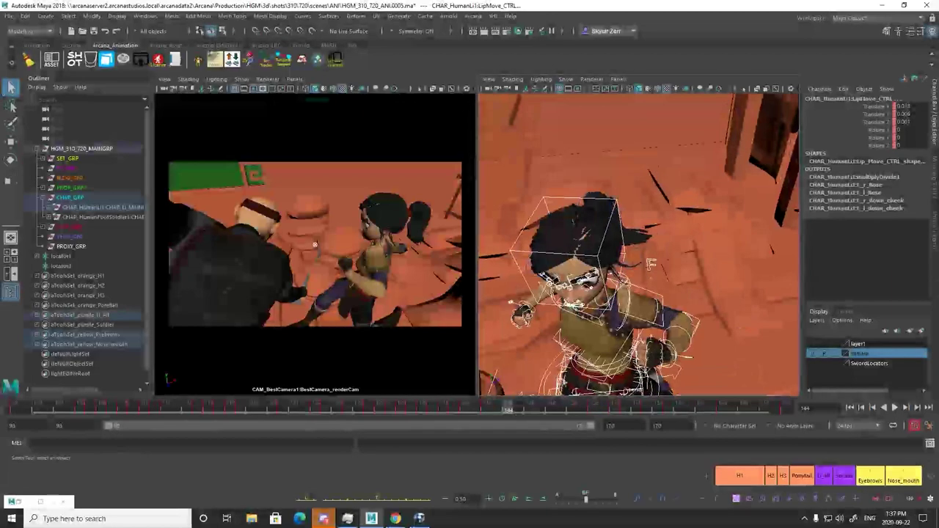
mouse_move(403, 410)
mouse_down()
mouse_move(542, 389)
mouse_move(440, 407)
mouse_move(475, 415)
mouse_up()
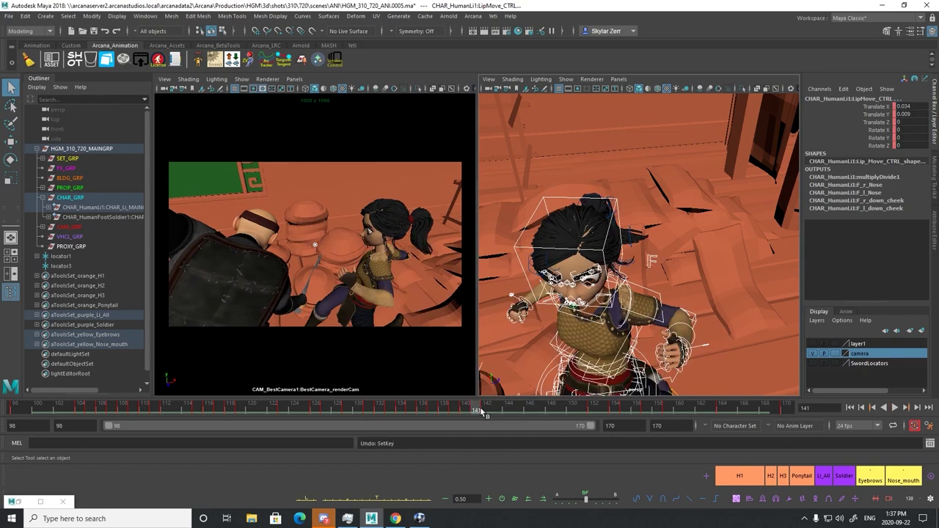
mouse_move(477, 405)
mouse_down()
mouse_move(423, 410)
mouse_move(472, 414)
mouse_up()
drag(427, 410, 496, 412)
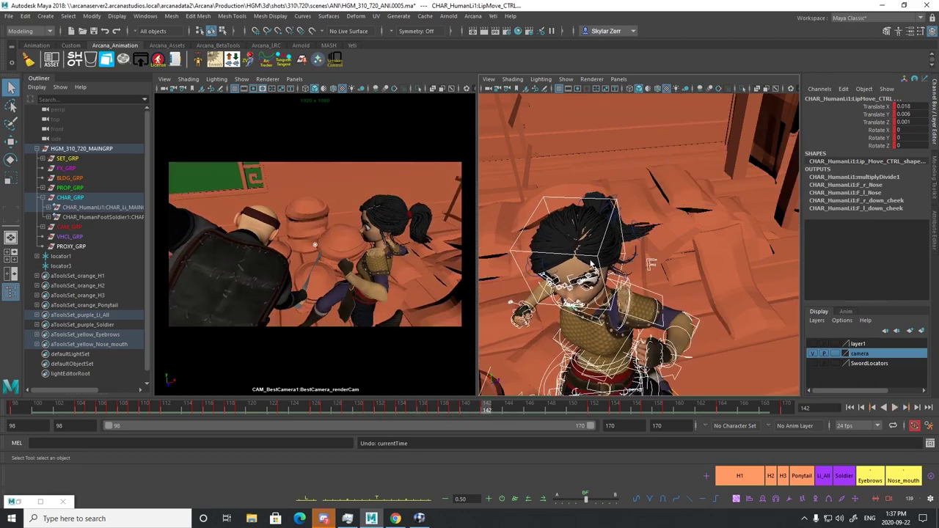
alt+drag(579, 243, 537, 240)
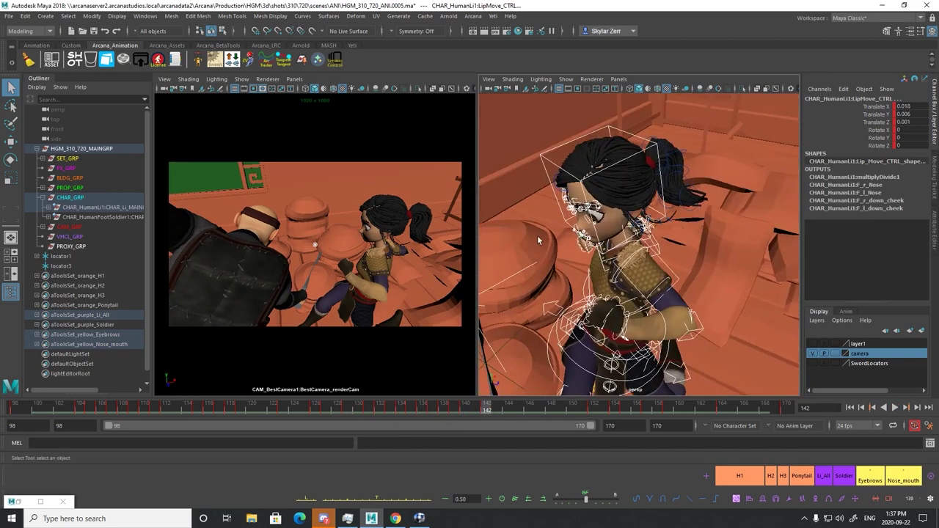
click(477, 411)
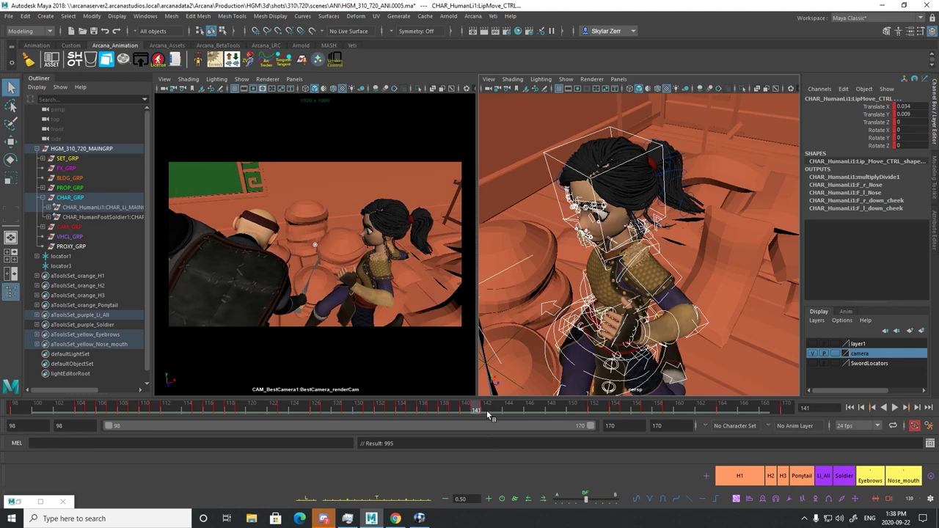
mouse_move(495, 412)
mouse_down()
mouse_move(583, 405)
mouse_move(520, 405)
mouse_up()
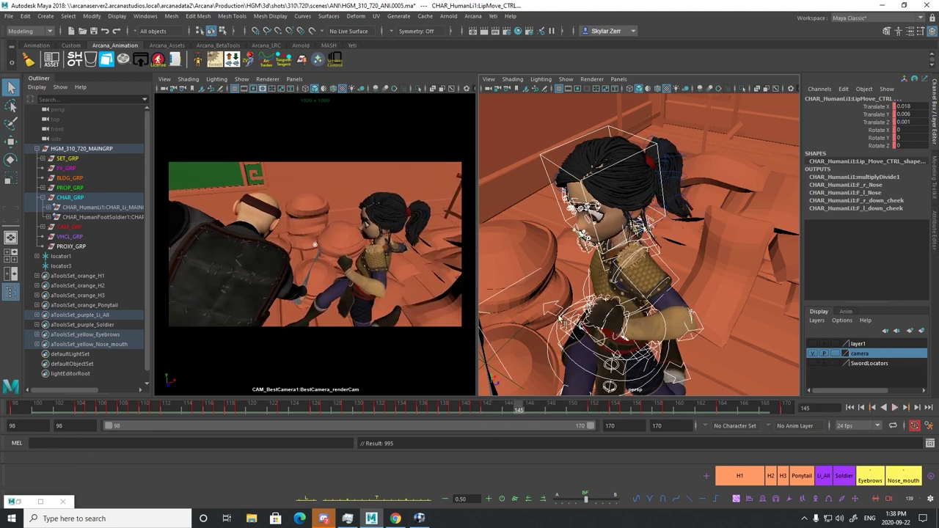
mouse_move(578, 284)
alt+mouse_down()
mouse_move(603, 285)
mouse_move(576, 288)
alt+mouse_up()
click(482, 408)
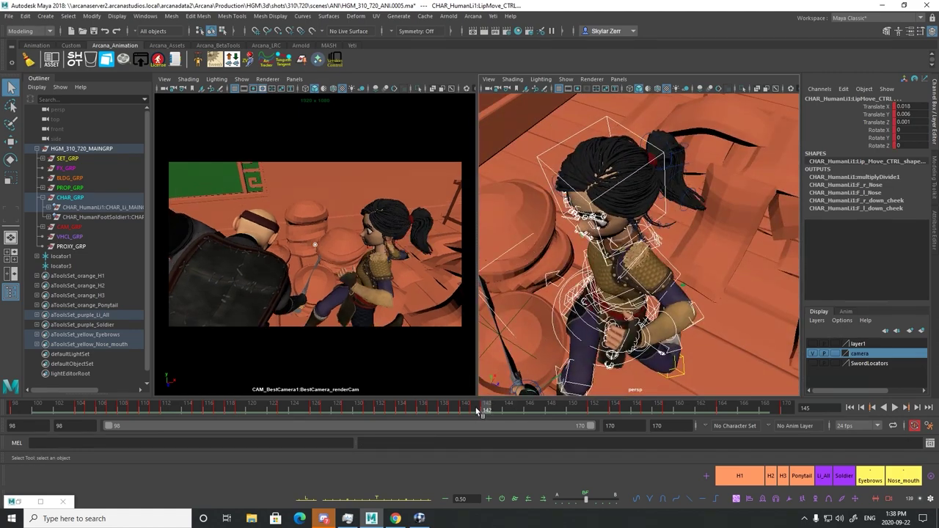
right_click(488, 411)
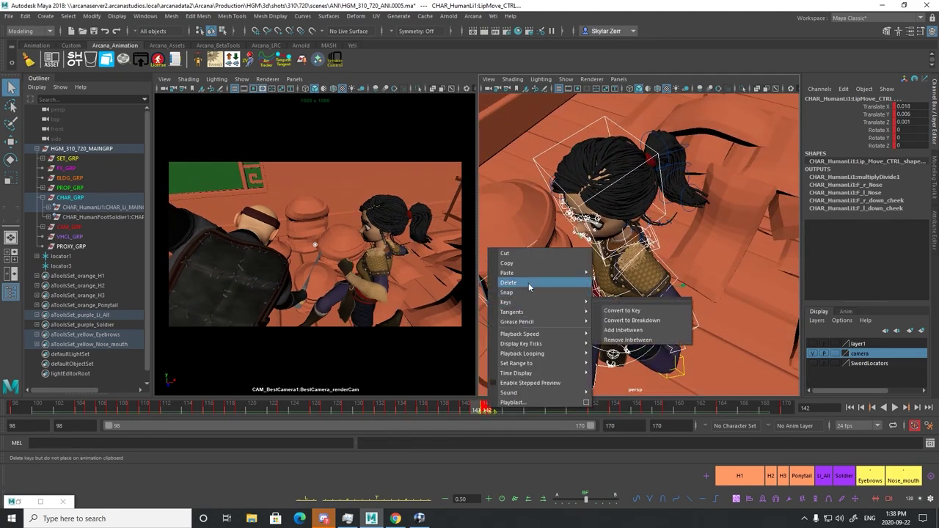
click(529, 283)
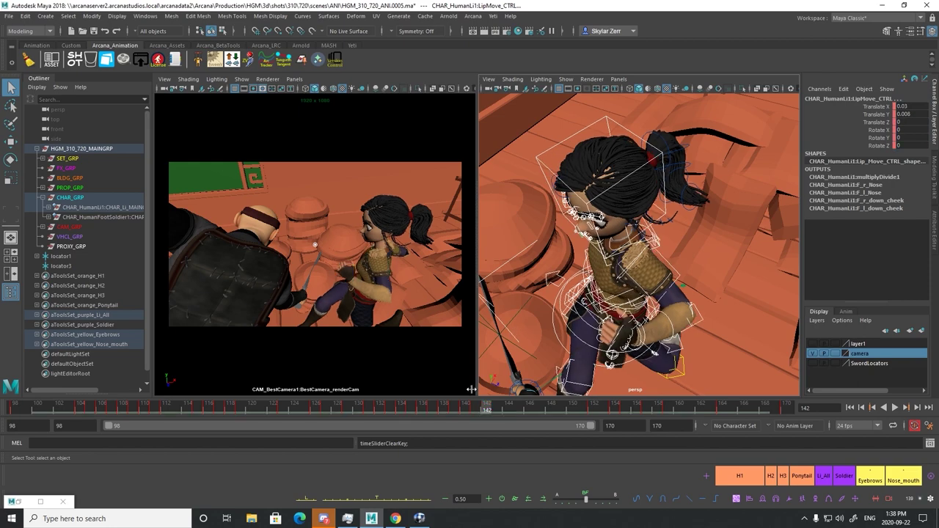
Review Li's motion from about frame 136 to 165 and inspect her crouched pose at frame 163 from a low angle
mouse_move(424, 404)
mouse_down()
mouse_move(531, 399)
mouse_move(450, 413)
mouse_move(382, 409)
mouse_move(488, 427)
mouse_move(537, 423)
mouse_move(400, 411)
mouse_move(558, 409)
mouse_move(590, 394)
mouse_move(567, 408)
mouse_move(603, 412)
mouse_move(484, 408)
mouse_move(669, 416)
mouse_move(647, 414)
mouse_up()
mouse_move(585, 412)
mouse_down()
mouse_move(602, 412)
mouse_move(522, 413)
mouse_move(650, 410)
mouse_move(702, 388)
mouse_up()
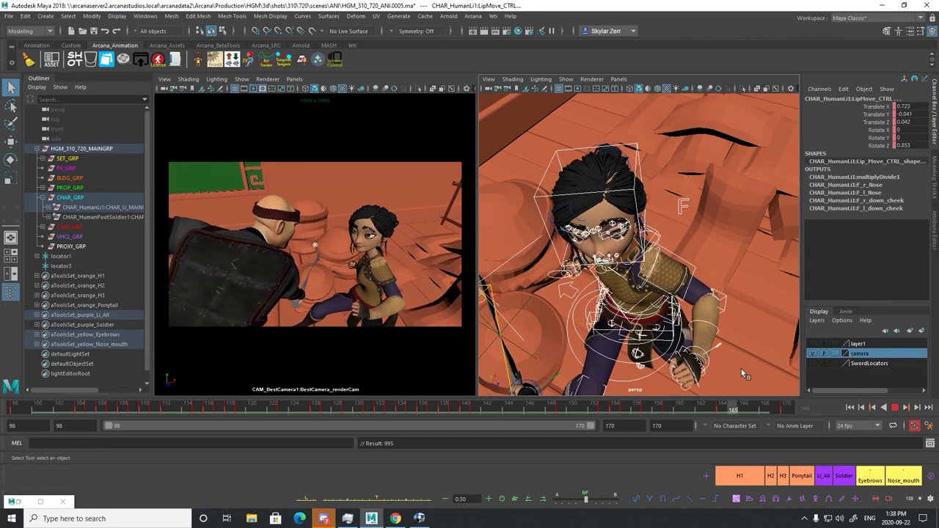
mouse_move(547, 390)
mouse_down()
mouse_move(624, 398)
mouse_move(712, 387)
mouse_up()
alt+drag(682, 330, 616, 260)
alt+middle_drag(614, 257, 605, 223)
alt+drag(605, 224, 587, 290)
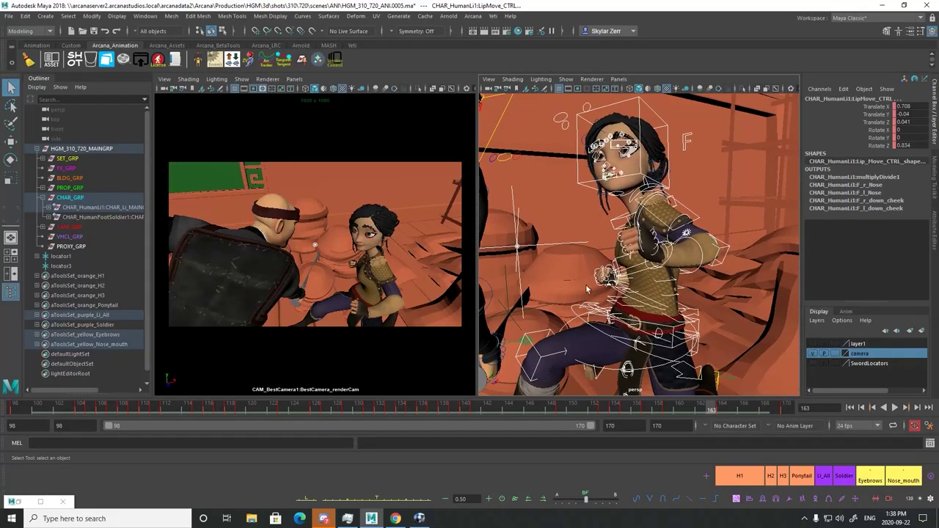
Go to frame 143, enlarge the render camera view to a single pane and play the shot
click(470, 413)
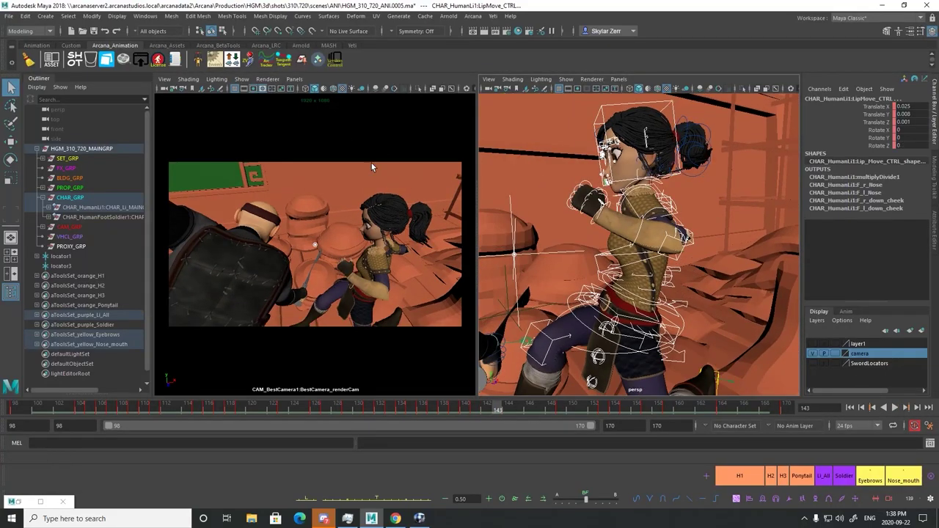
key(space)
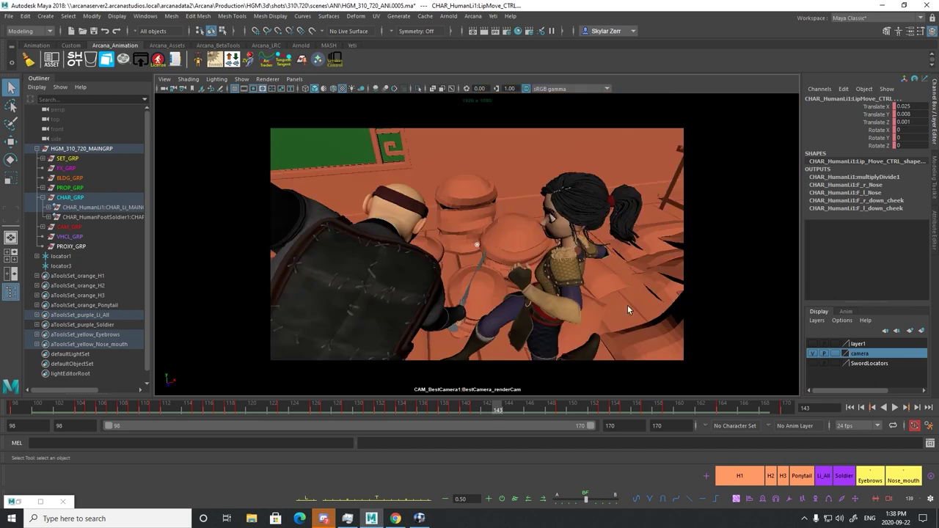
click(889, 406)
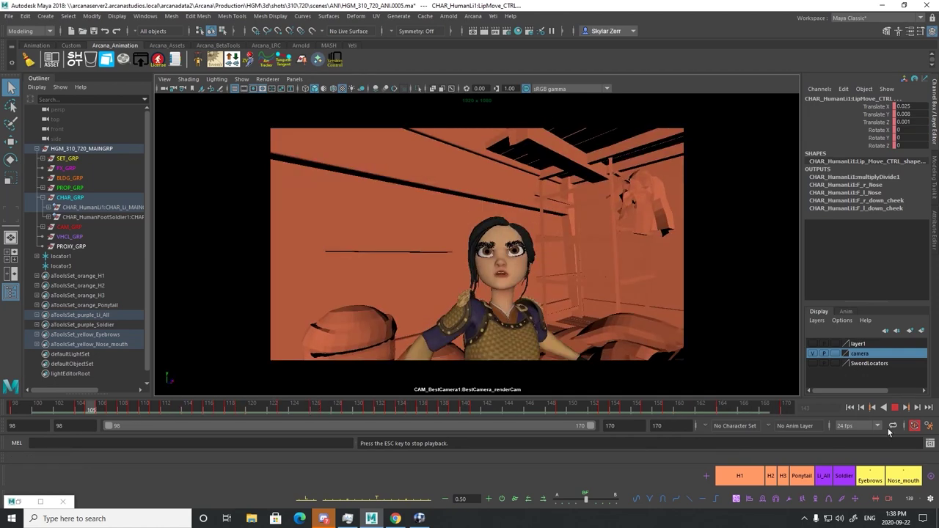
key(Escape)
Compare Li's poses at frames 162 to 164, delete all her keys at frame 164 and play the result
mouse_move(543, 411)
mouse_down()
mouse_move(736, 406)
mouse_move(702, 413)
mouse_up()
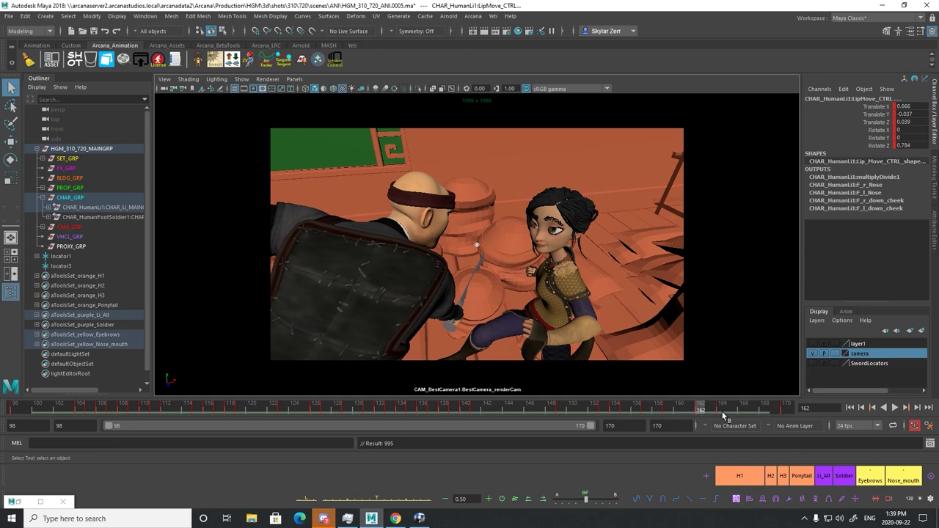
drag(715, 415, 730, 415)
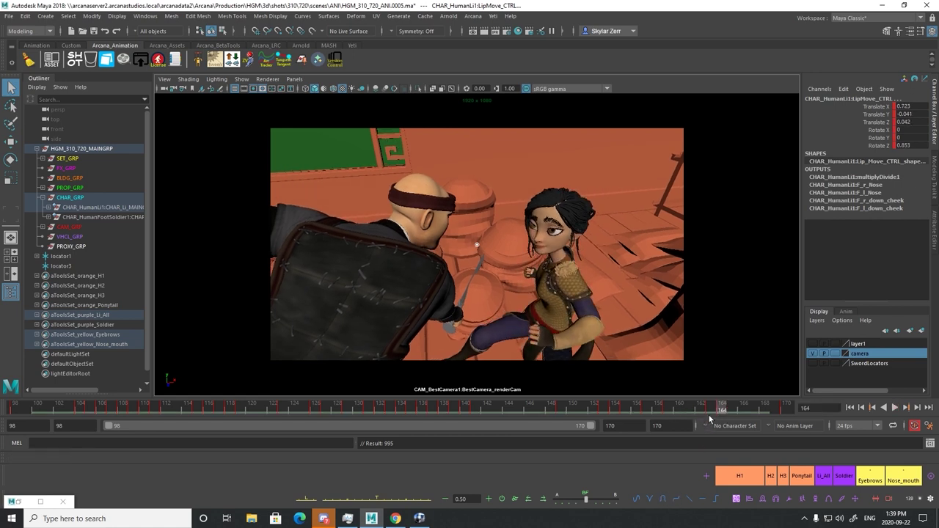
mouse_move(719, 411)
mouse_down()
mouse_move(678, 412)
mouse_move(713, 414)
mouse_up()
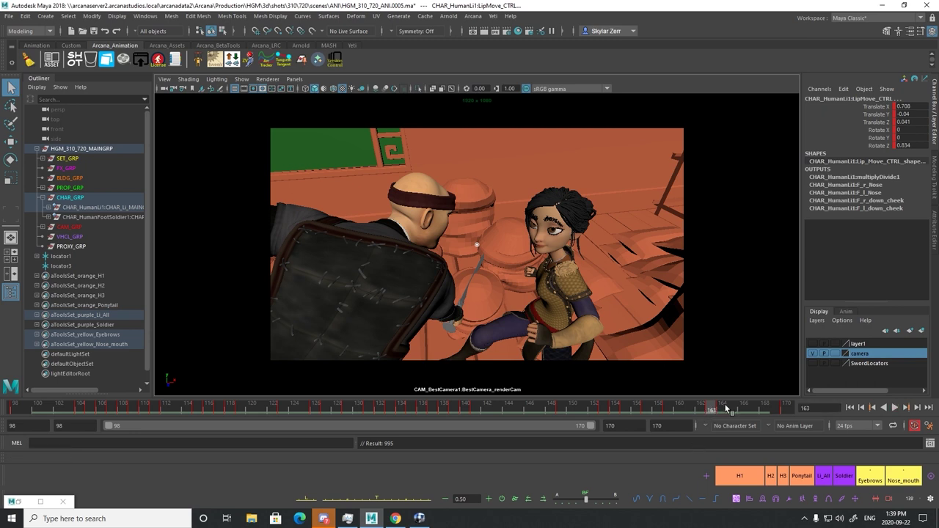
right_click(726, 408)
mouse_move(747, 296)
click(860, 353)
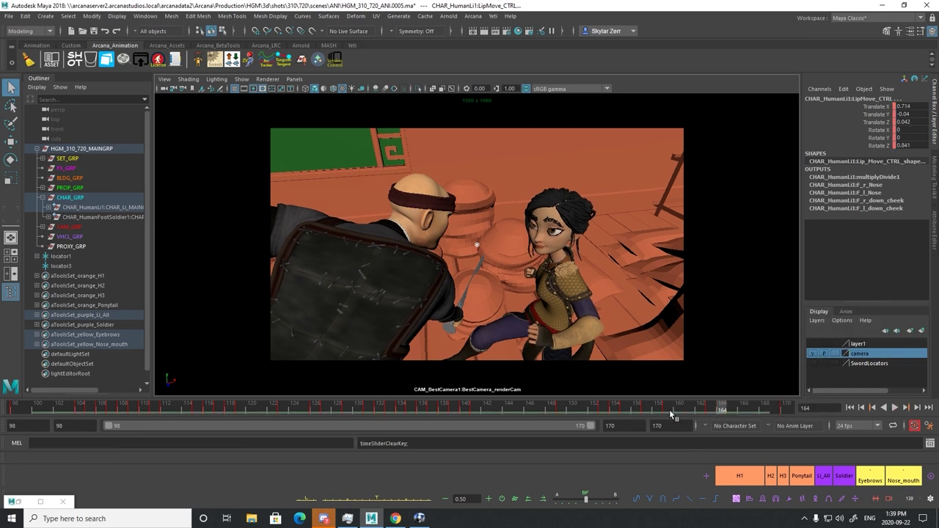
key(alt+v)
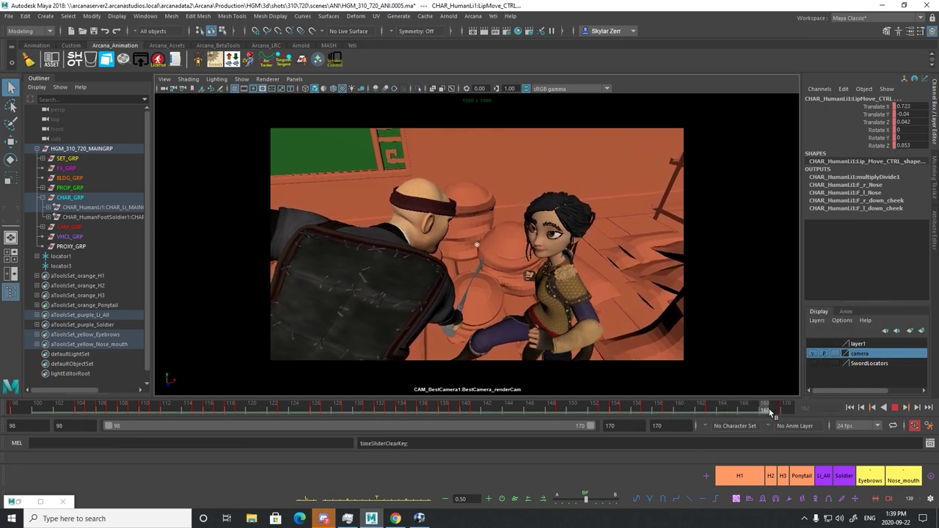
Key all of Li's controls at frame 162 and delete their keys at frame 163
click(702, 412)
key(s)
shift+click(711, 412)
right_click(711, 409)
click(755, 289)
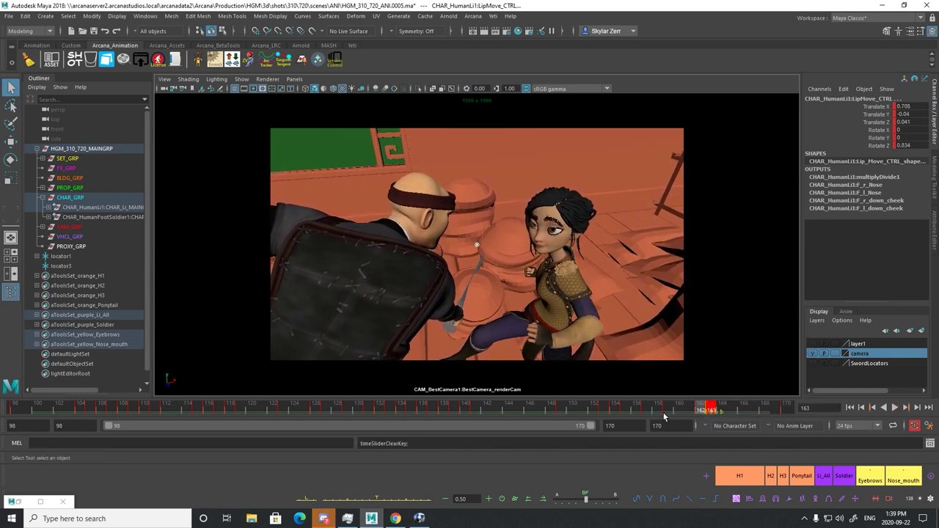
Play the full shot through the render camera to check Li's motion
key(alt+v)
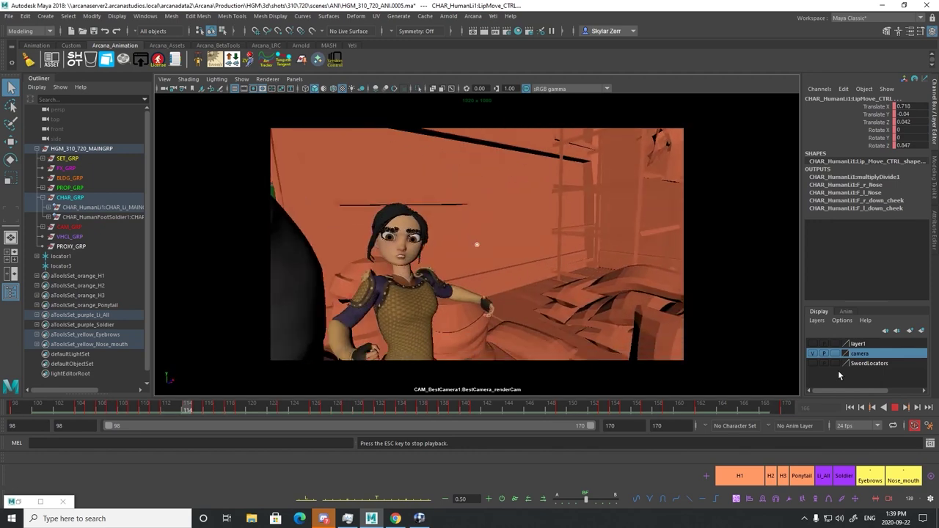
click(895, 409)
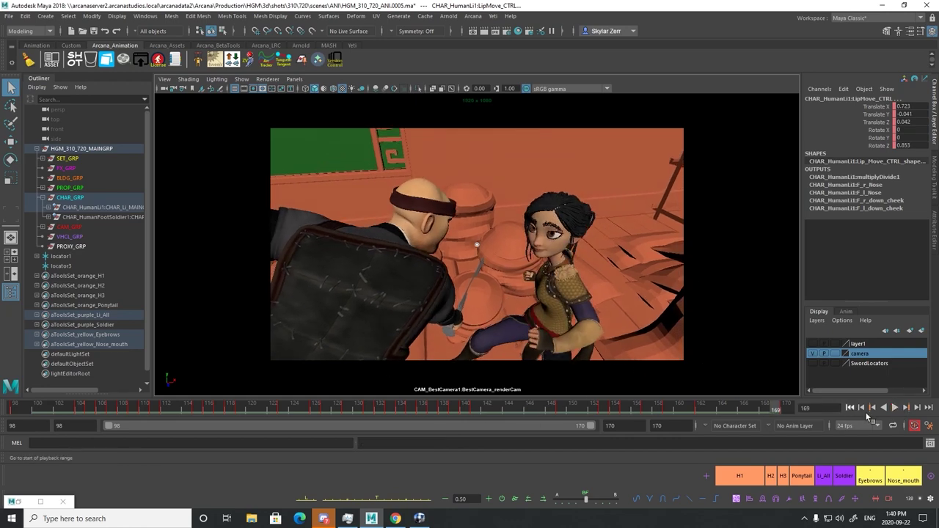
click(895, 410)
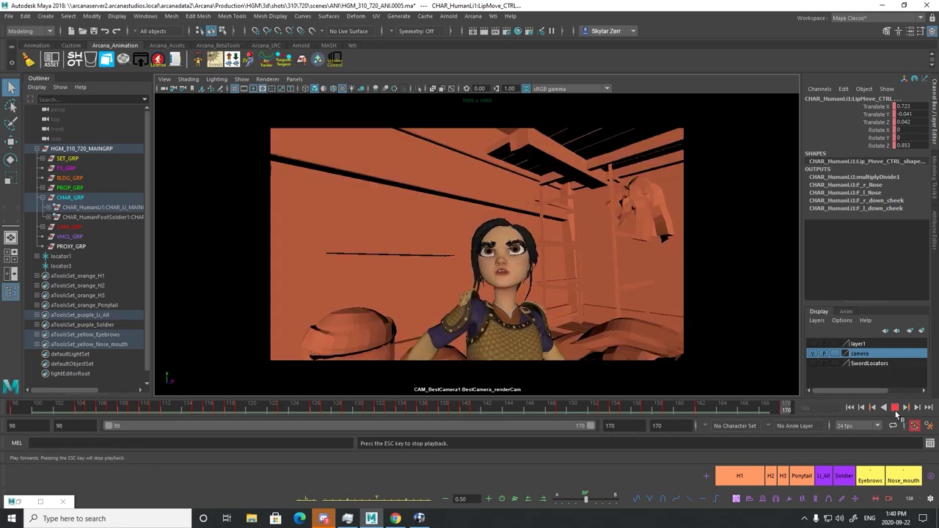
Stop playback at frame 135 and look over the animation curves of Li's controls in the Graph Editor
click(895, 407)
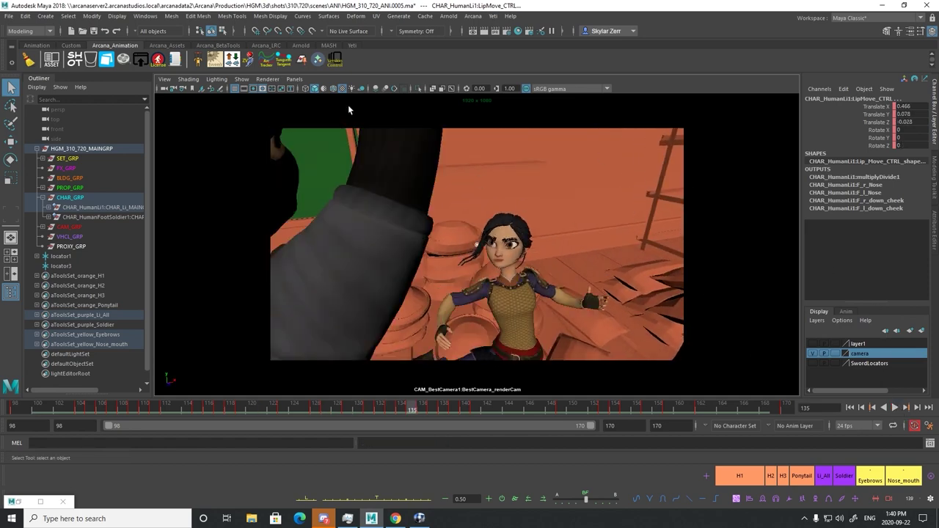
click(39, 503)
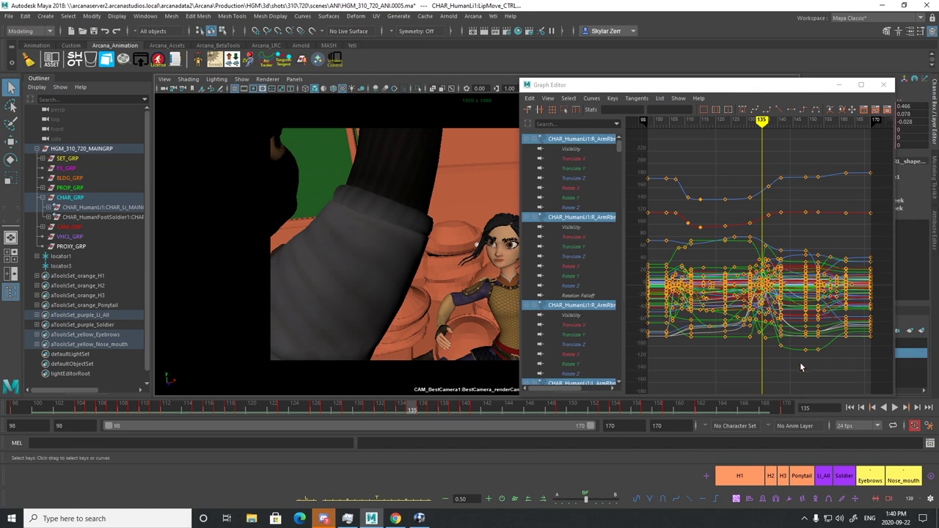
click(838, 84)
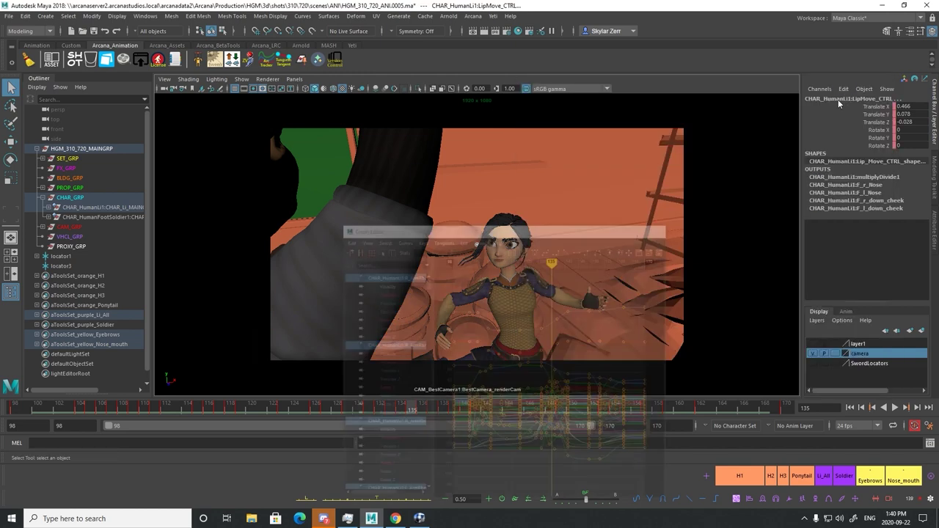
Play the shot through the render camera, pausing at frames such as 108, 112, 137, 148 and 161 to check Li's poses
click(894, 409)
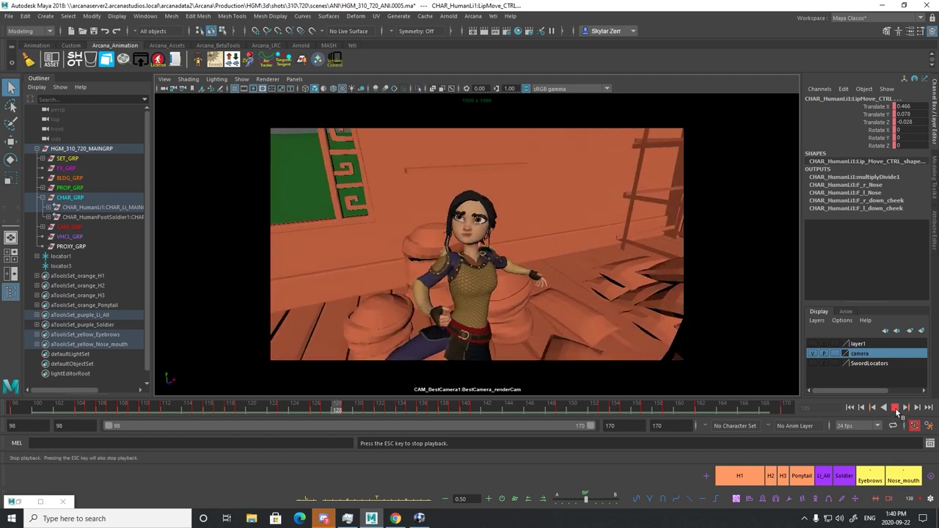
click(896, 410)
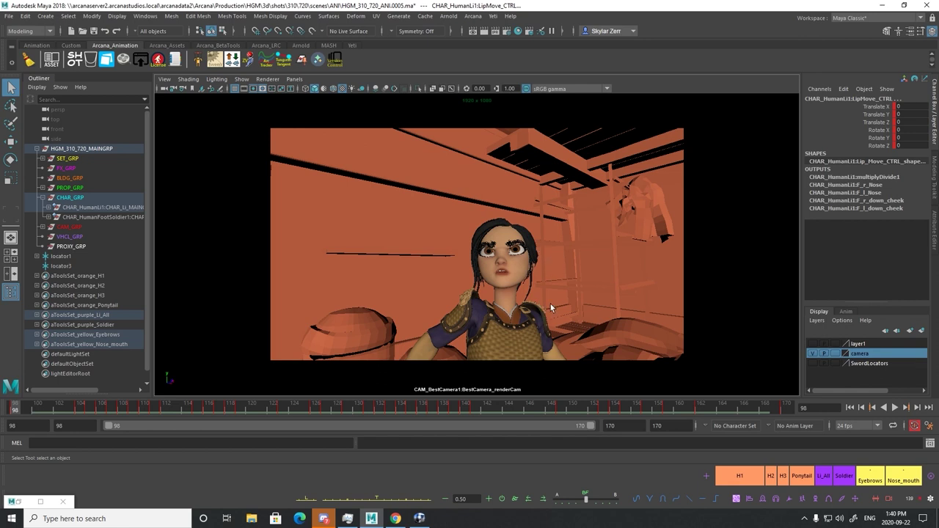
click(895, 408)
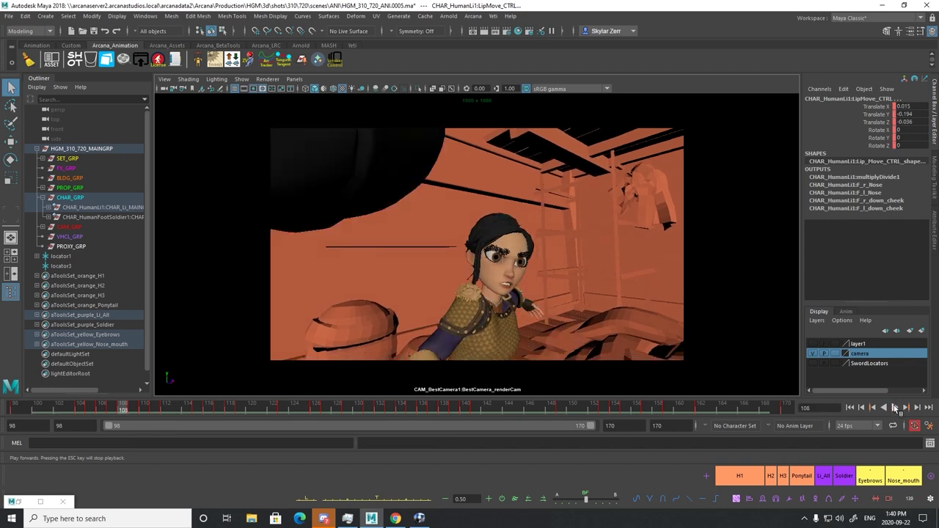
click(894, 408)
click(895, 408)
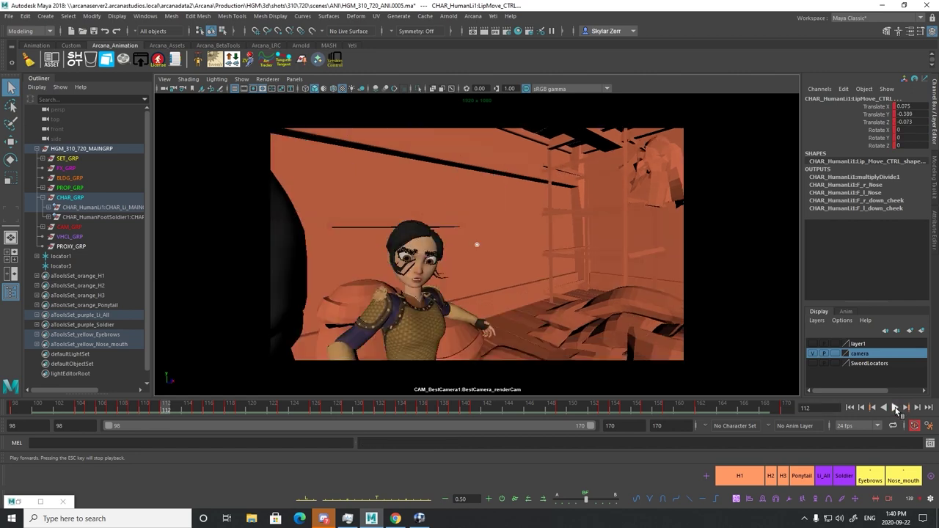
click(896, 408)
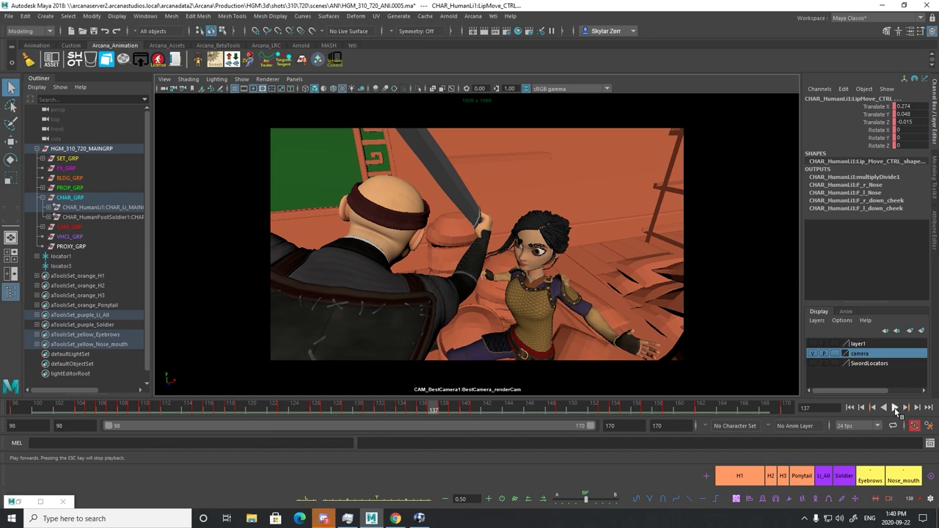
click(894, 409)
click(895, 410)
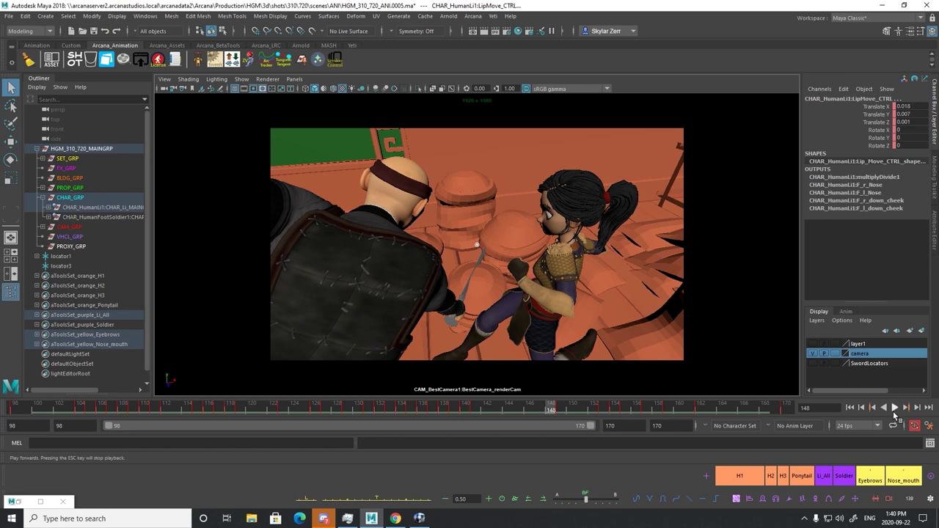
click(895, 409)
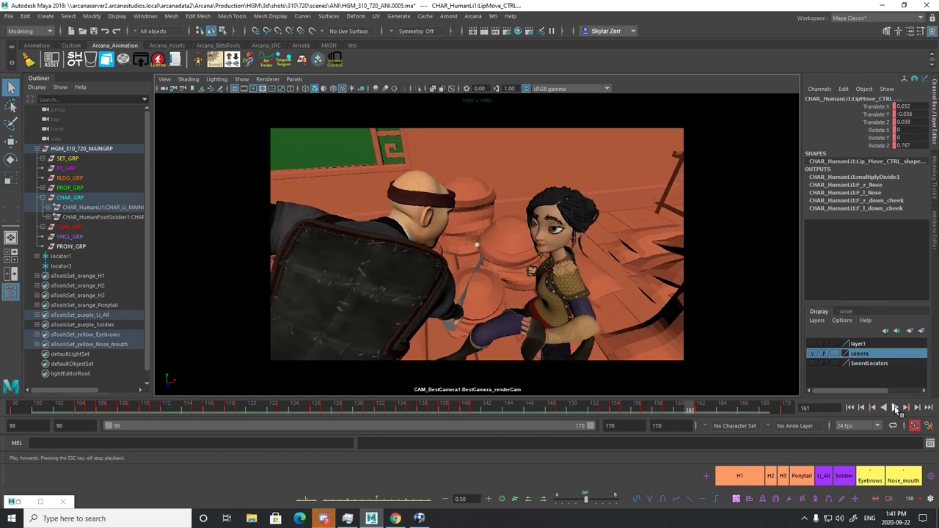
click(894, 409)
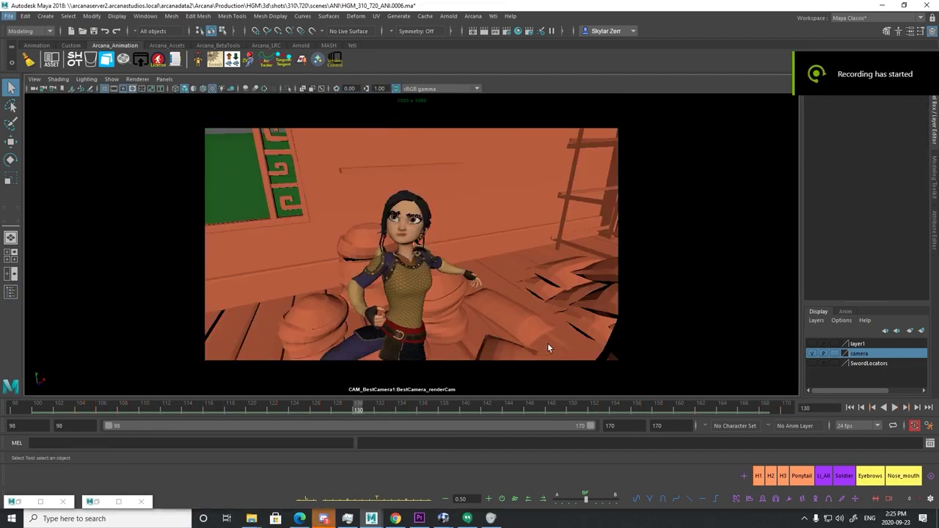